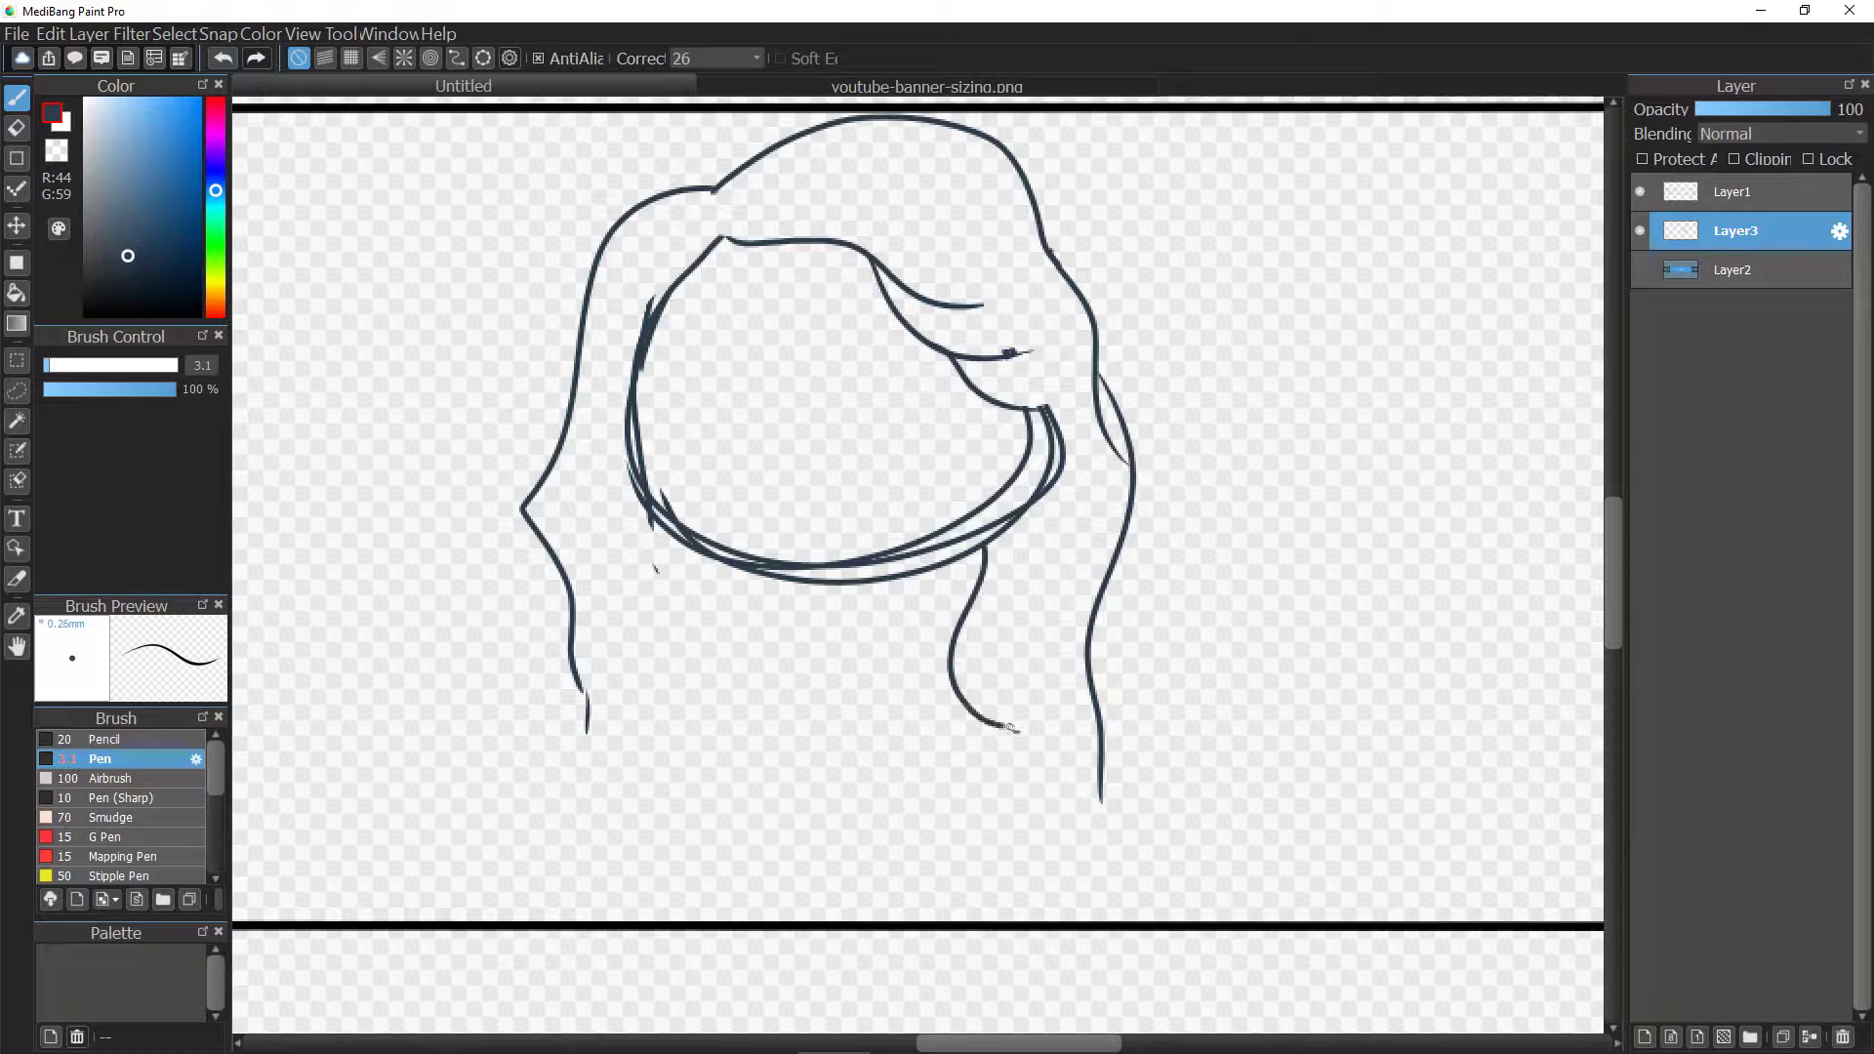
Sketch two large eye outlines on the blank face and clean up the slanted outer edge of the eye beside the fringe.
mouse_move(762, 328)
mouse_down()
mouse_move(676, 359)
mouse_move(764, 323)
mouse_move(893, 398)
mouse_move(925, 392)
mouse_up()
mouse_move(830, 320)
mouse_down()
mouse_move(902, 325)
mouse_move(829, 341)
mouse_move(886, 302)
mouse_move(841, 325)
mouse_up()
click(17, 128)
mouse_move(841, 343)
mouse_down()
mouse_move(858, 384)
mouse_move(927, 399)
mouse_up()
key(b)
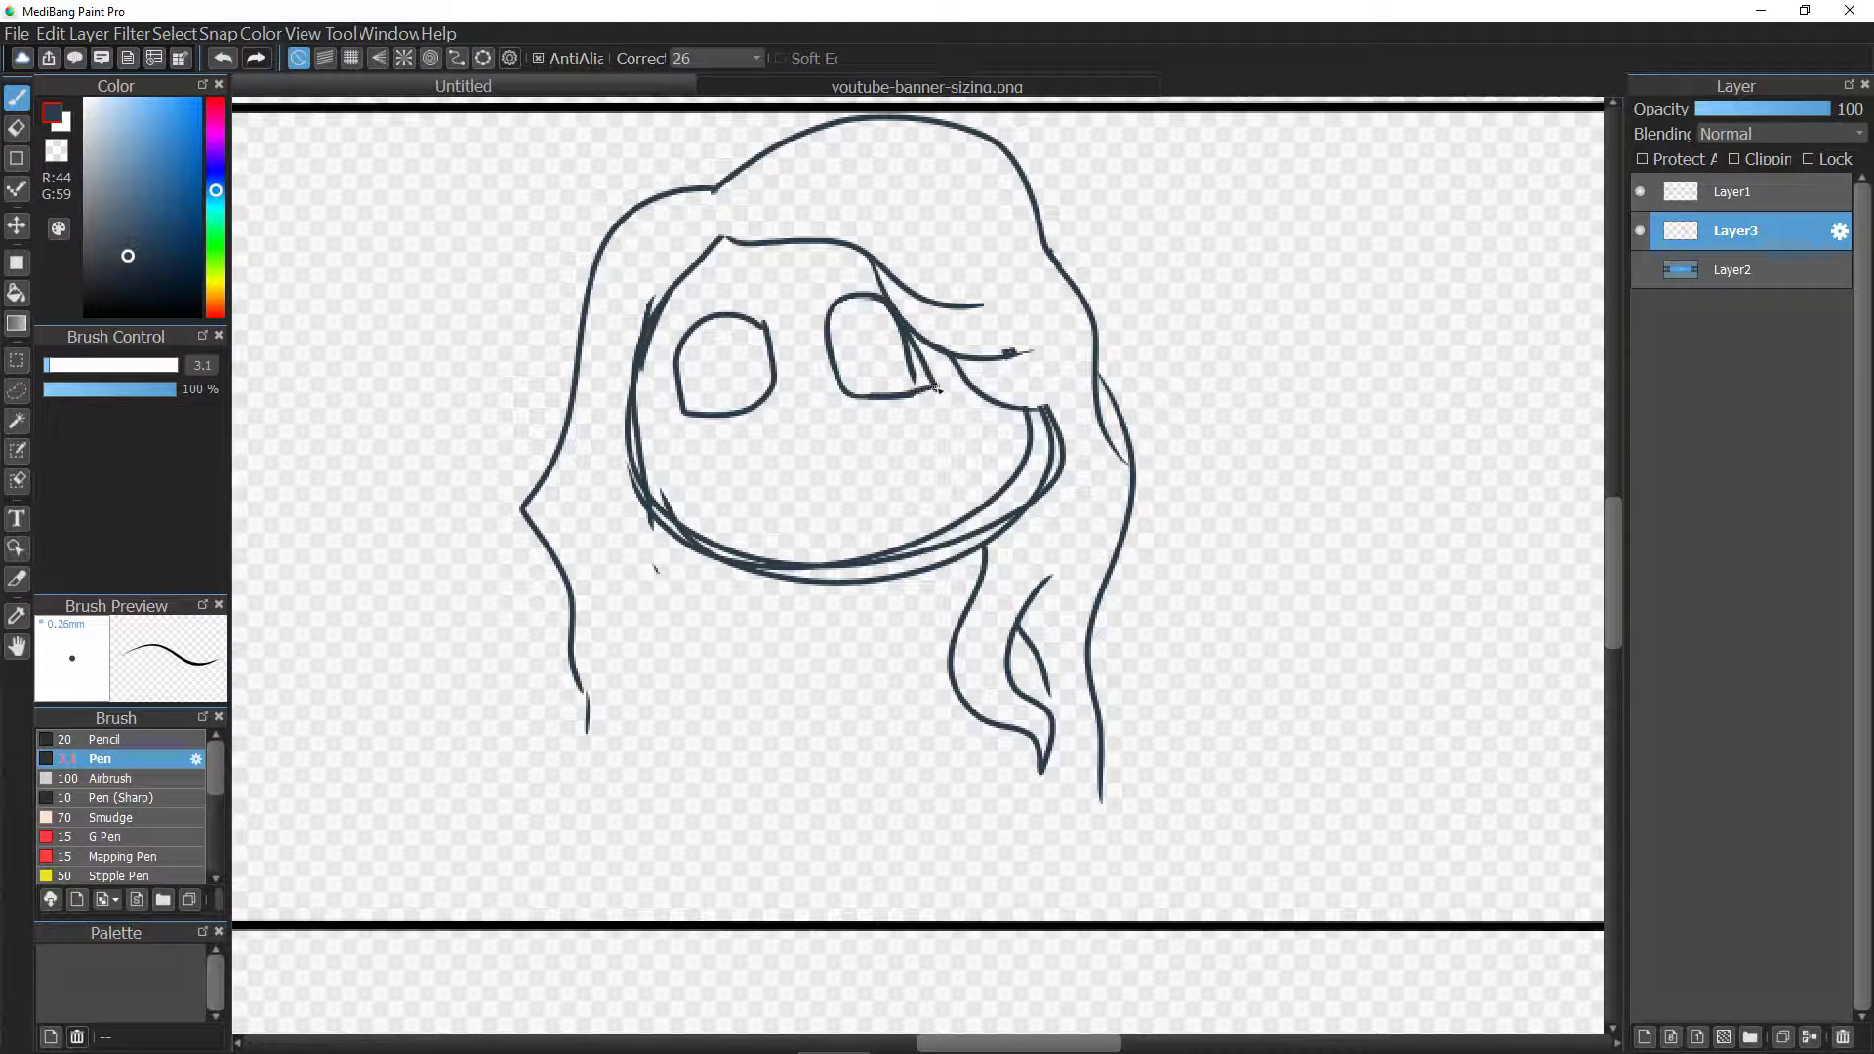
key(e)
drag(902, 332, 927, 393)
key(b)
Sketch a round iris inside each eye, undoing and redrawing the first attempt.
drag(719, 320, 757, 402)
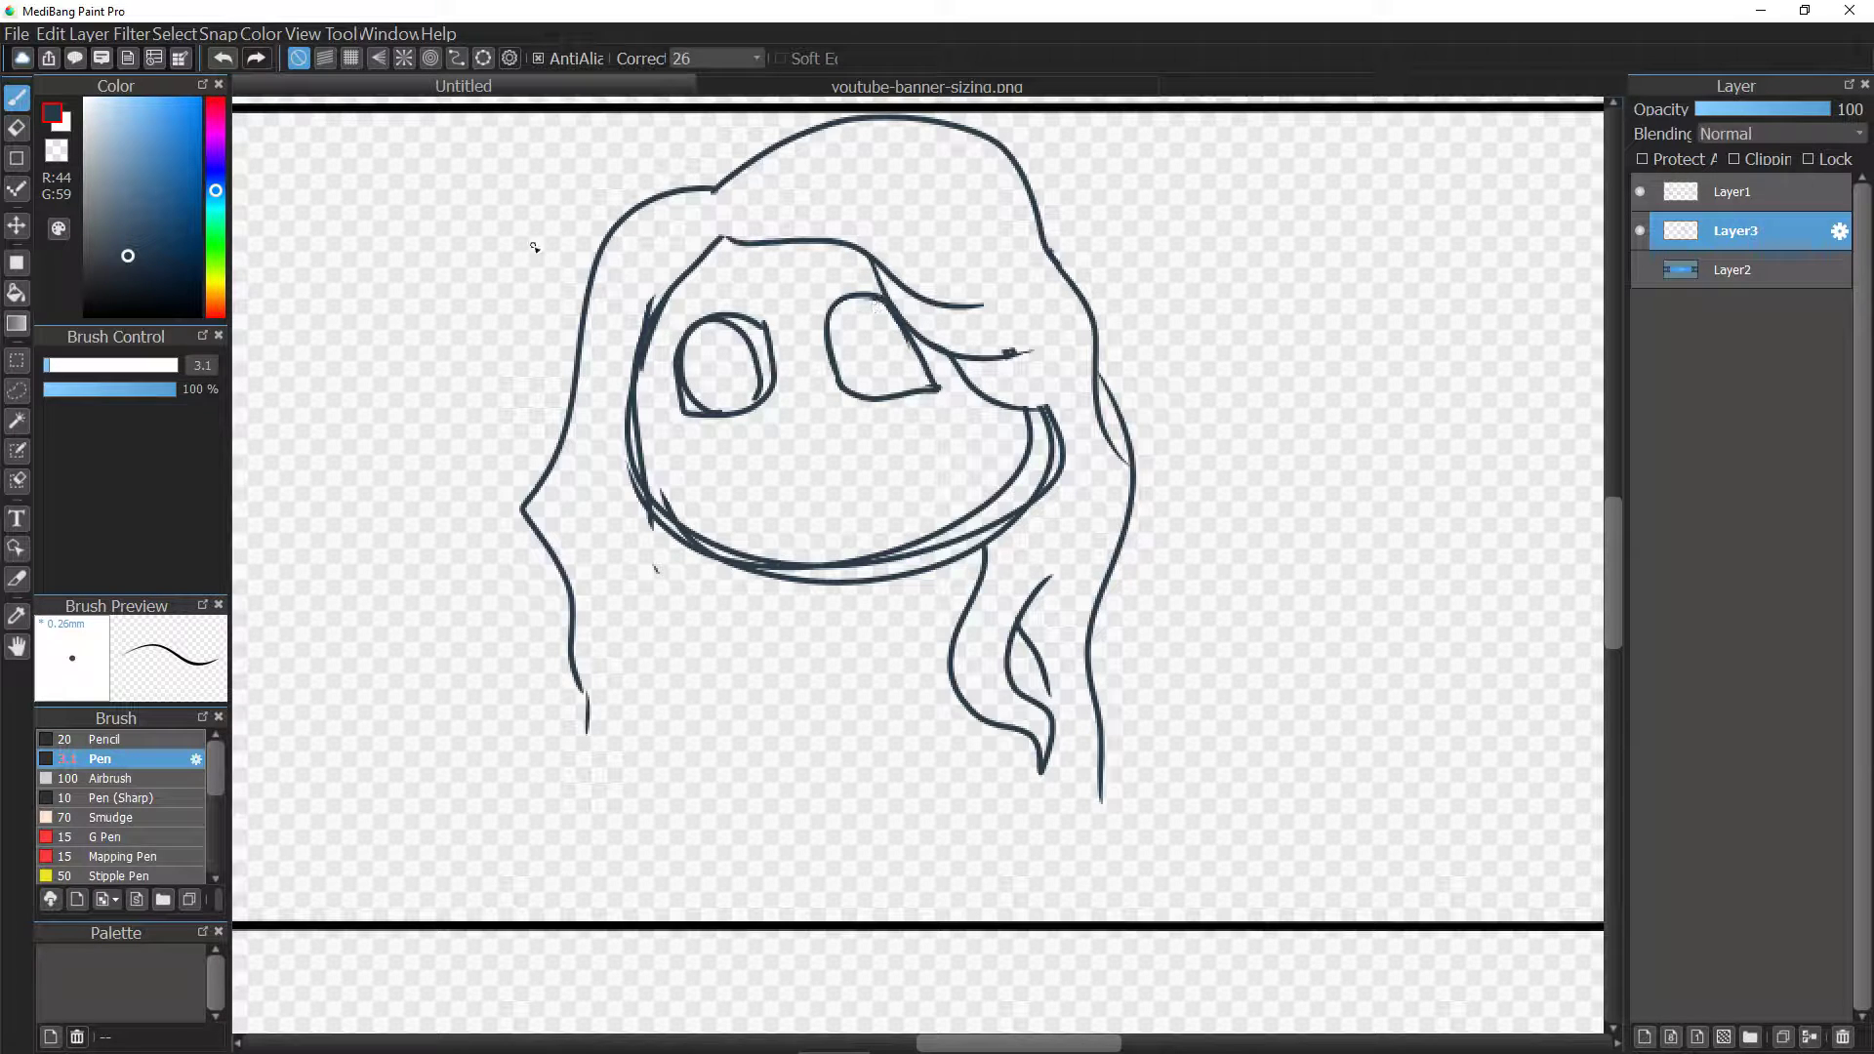
key(ctrl+z)
key(ctrl+z)
mouse_move(742, 329)
mouse_down()
mouse_move(768, 389)
mouse_move(824, 345)
mouse_move(864, 395)
mouse_move(837, 329)
mouse_move(907, 338)
mouse_up()
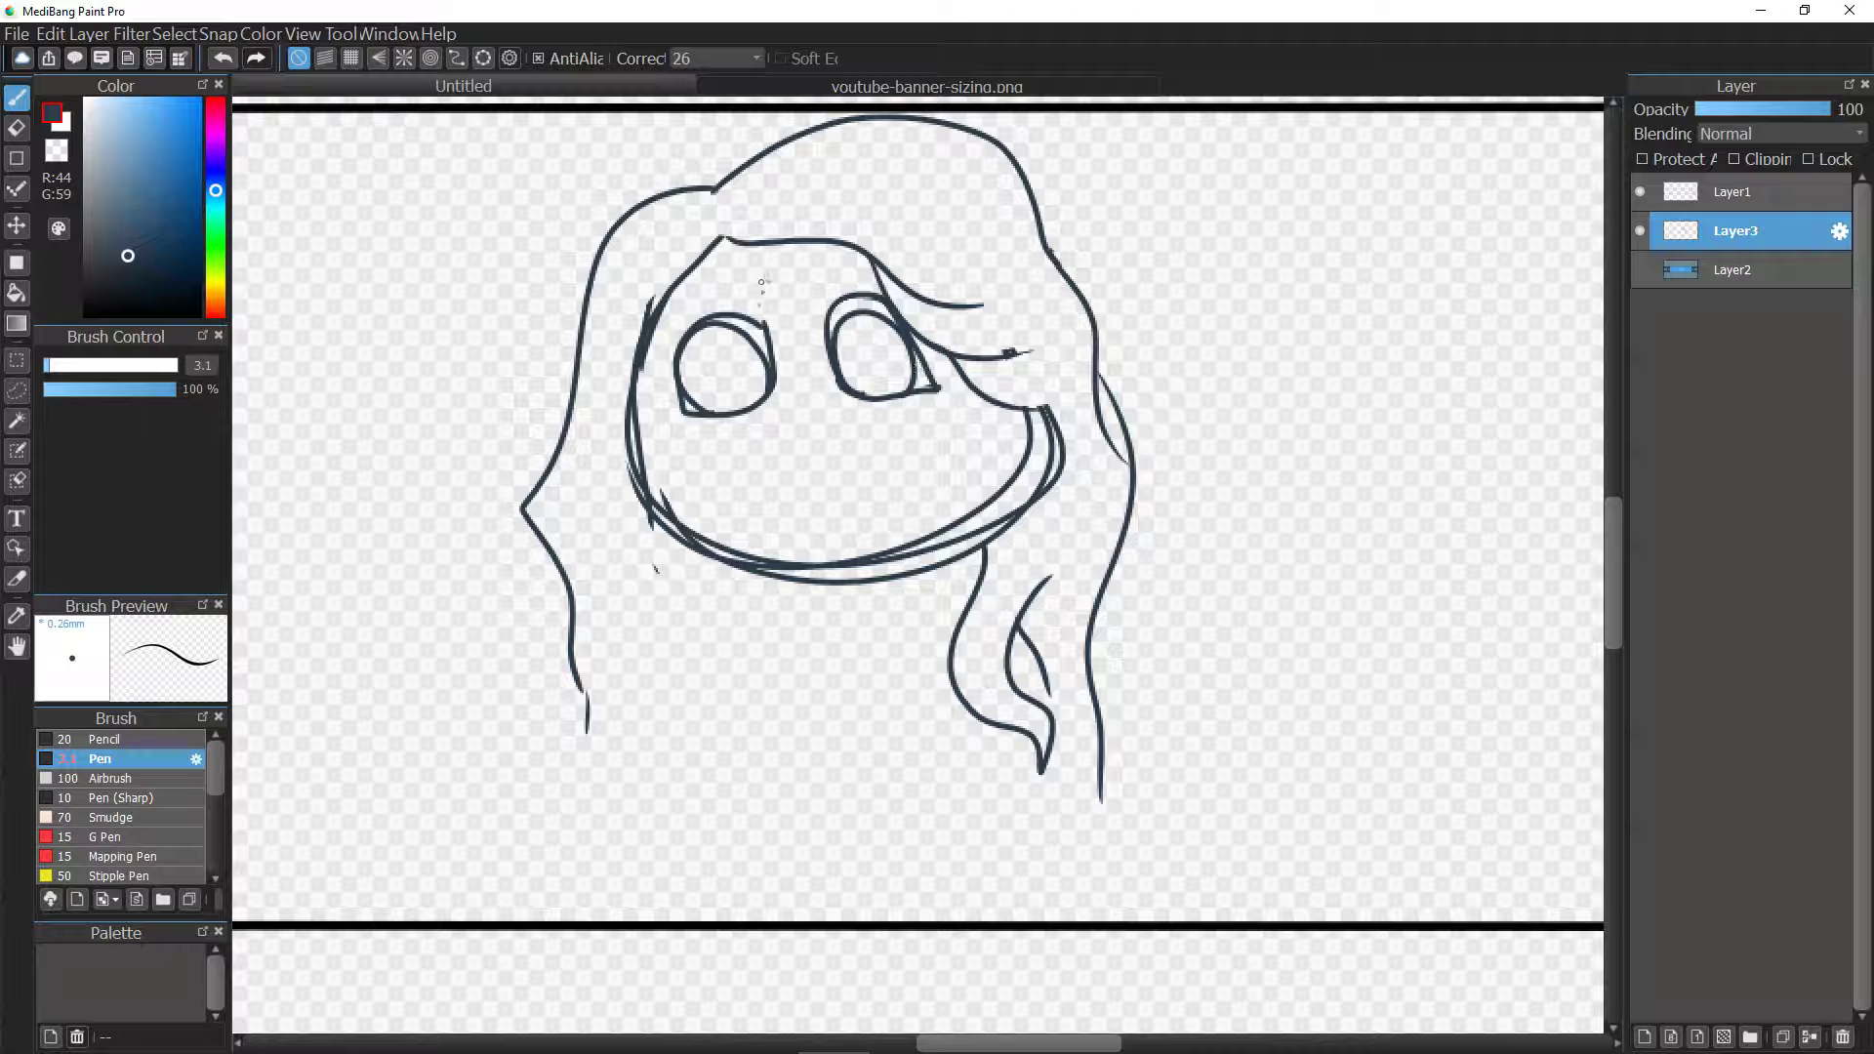
Fill in dark oval pupils in both irises and add short lashes at the outer corners of the eyes.
drag(709, 372, 741, 383)
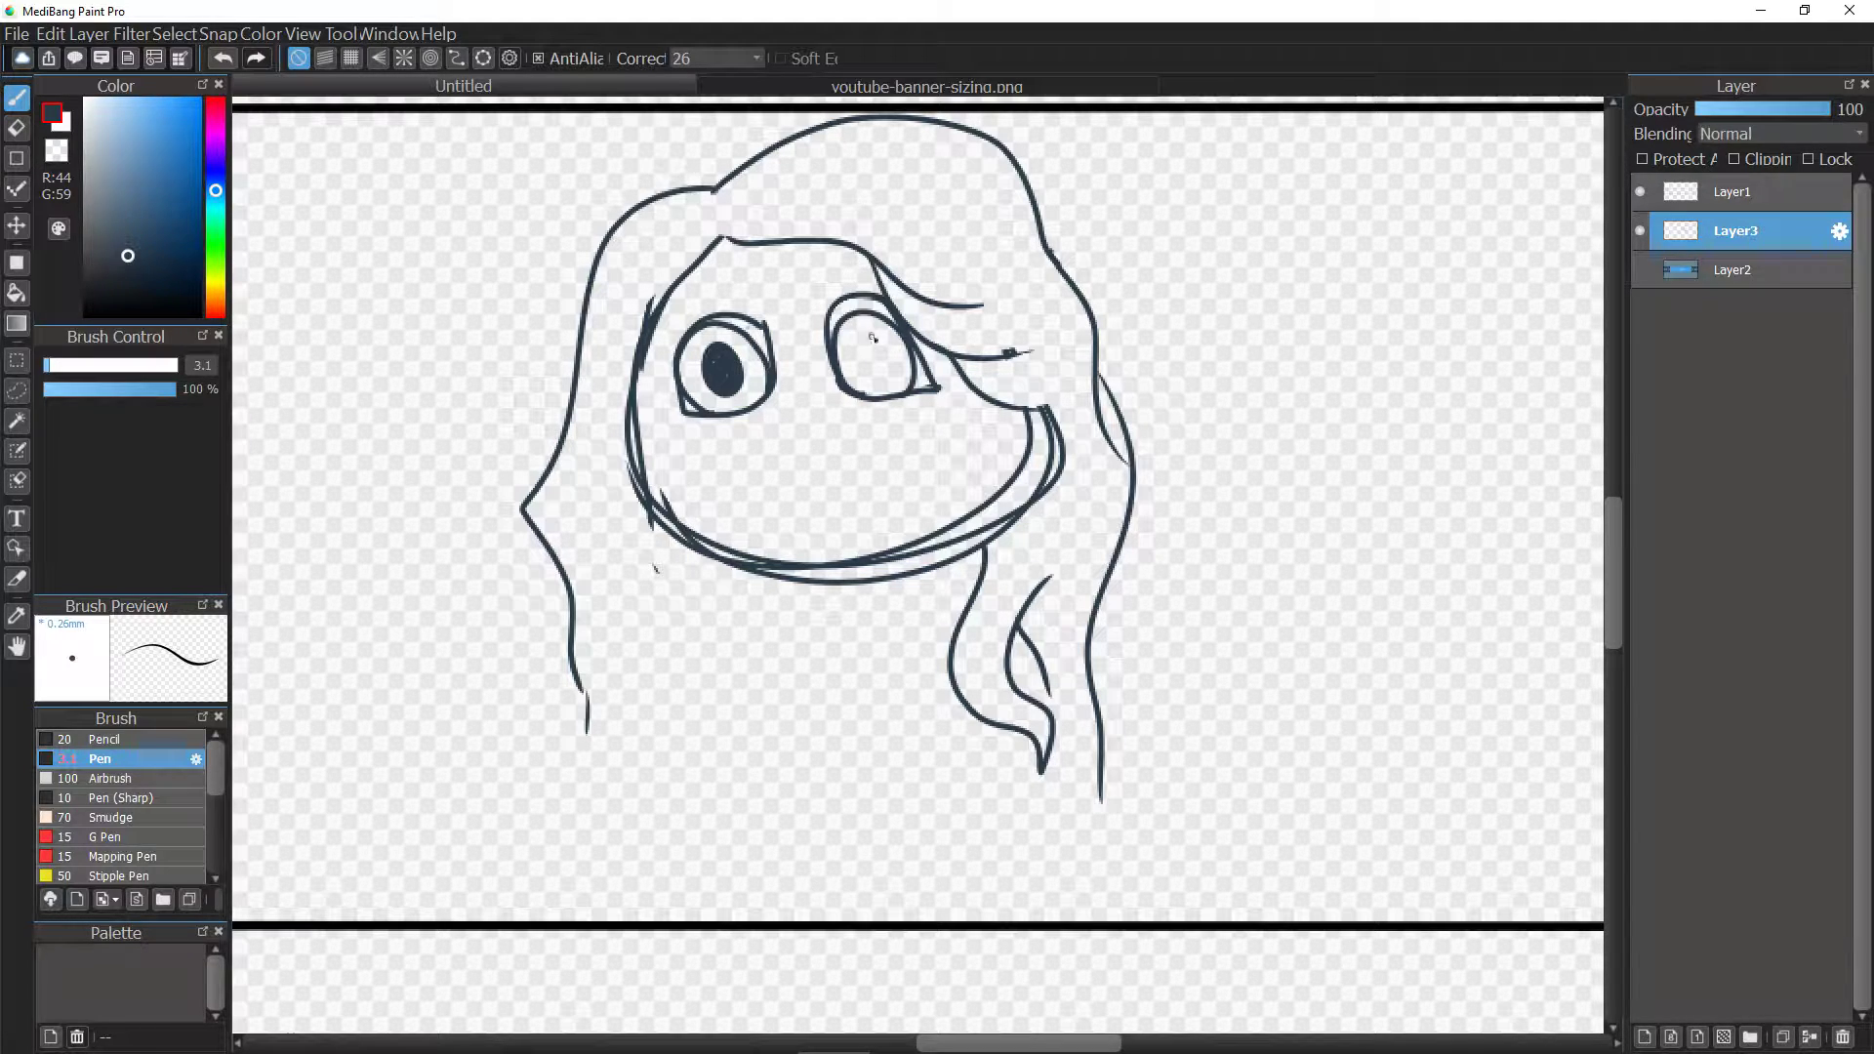
drag(872, 337, 876, 344)
drag(766, 324, 747, 314)
drag(676, 369, 667, 401)
drag(680, 388, 670, 410)
drag(916, 342, 943, 361)
drag(923, 359, 942, 374)
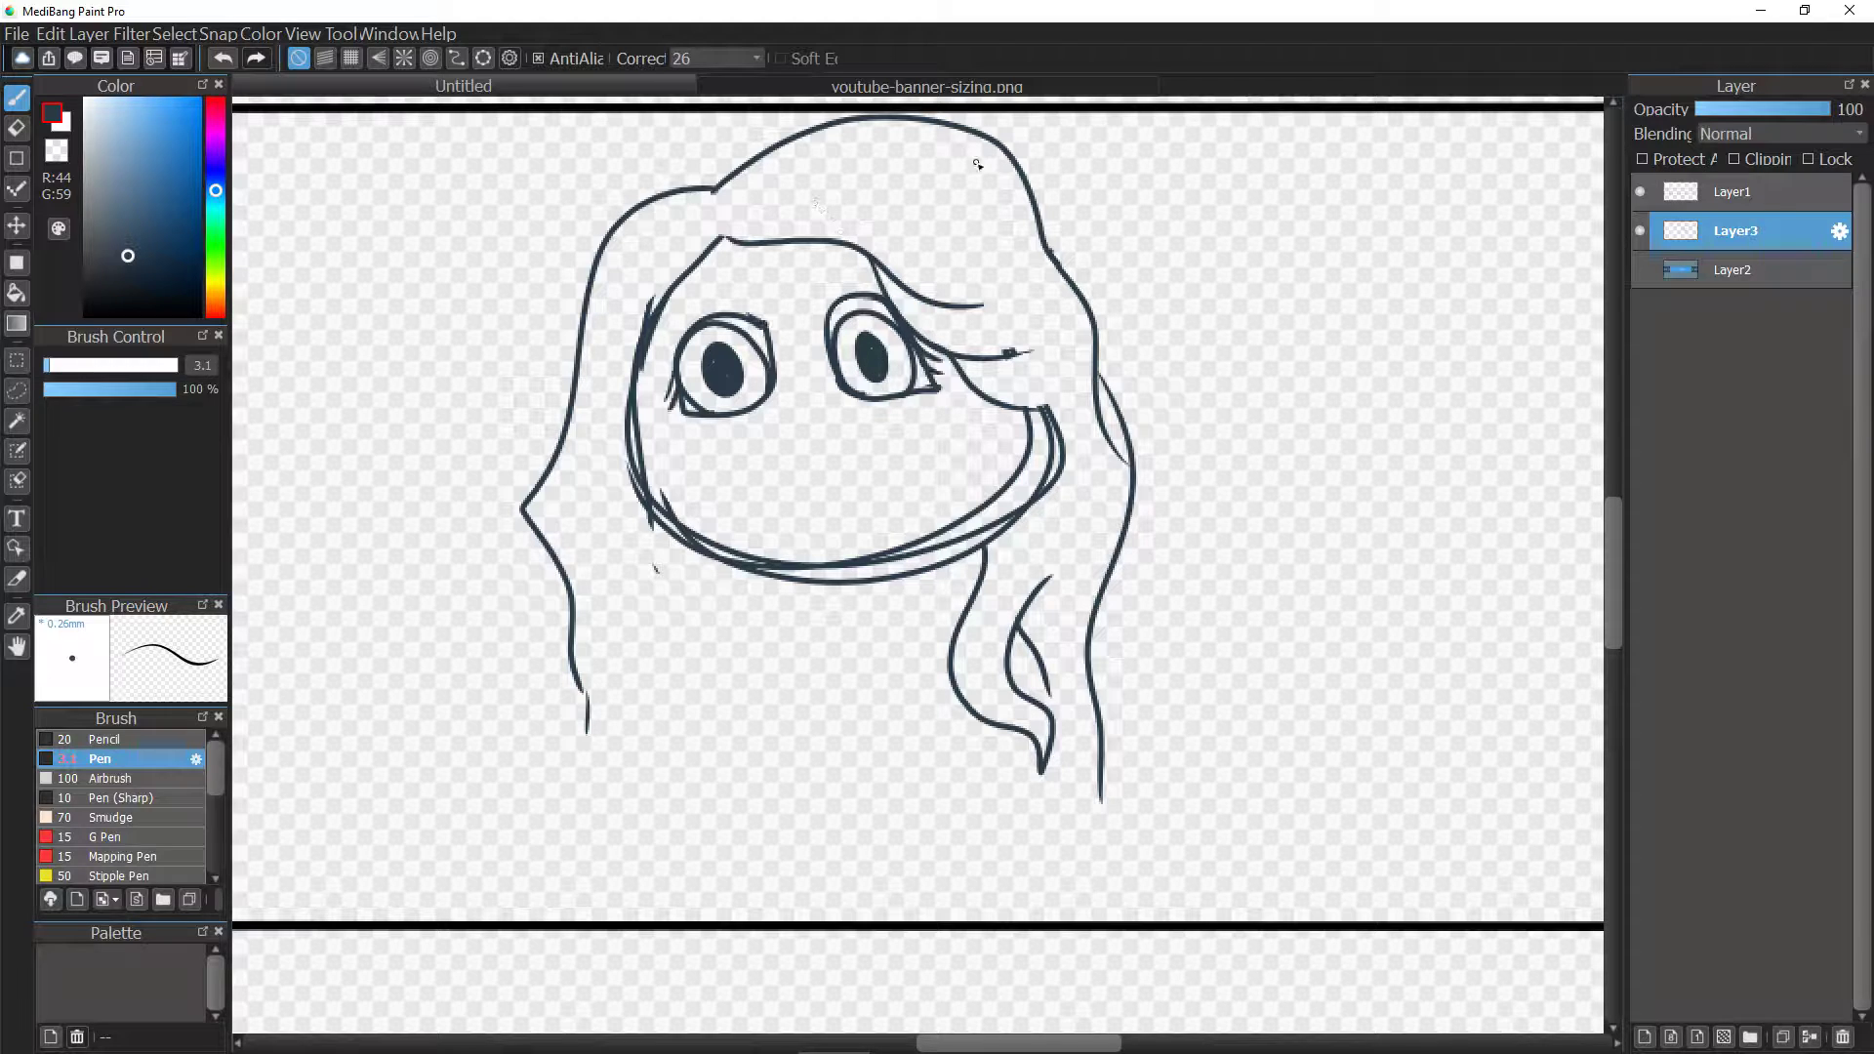
Sketch the eyebrows and a short nose line, plus a wide open smiling mouth beneath them.
mouse_move(761, 289)
mouse_down()
mouse_move(671, 328)
mouse_move(764, 284)
mouse_up()
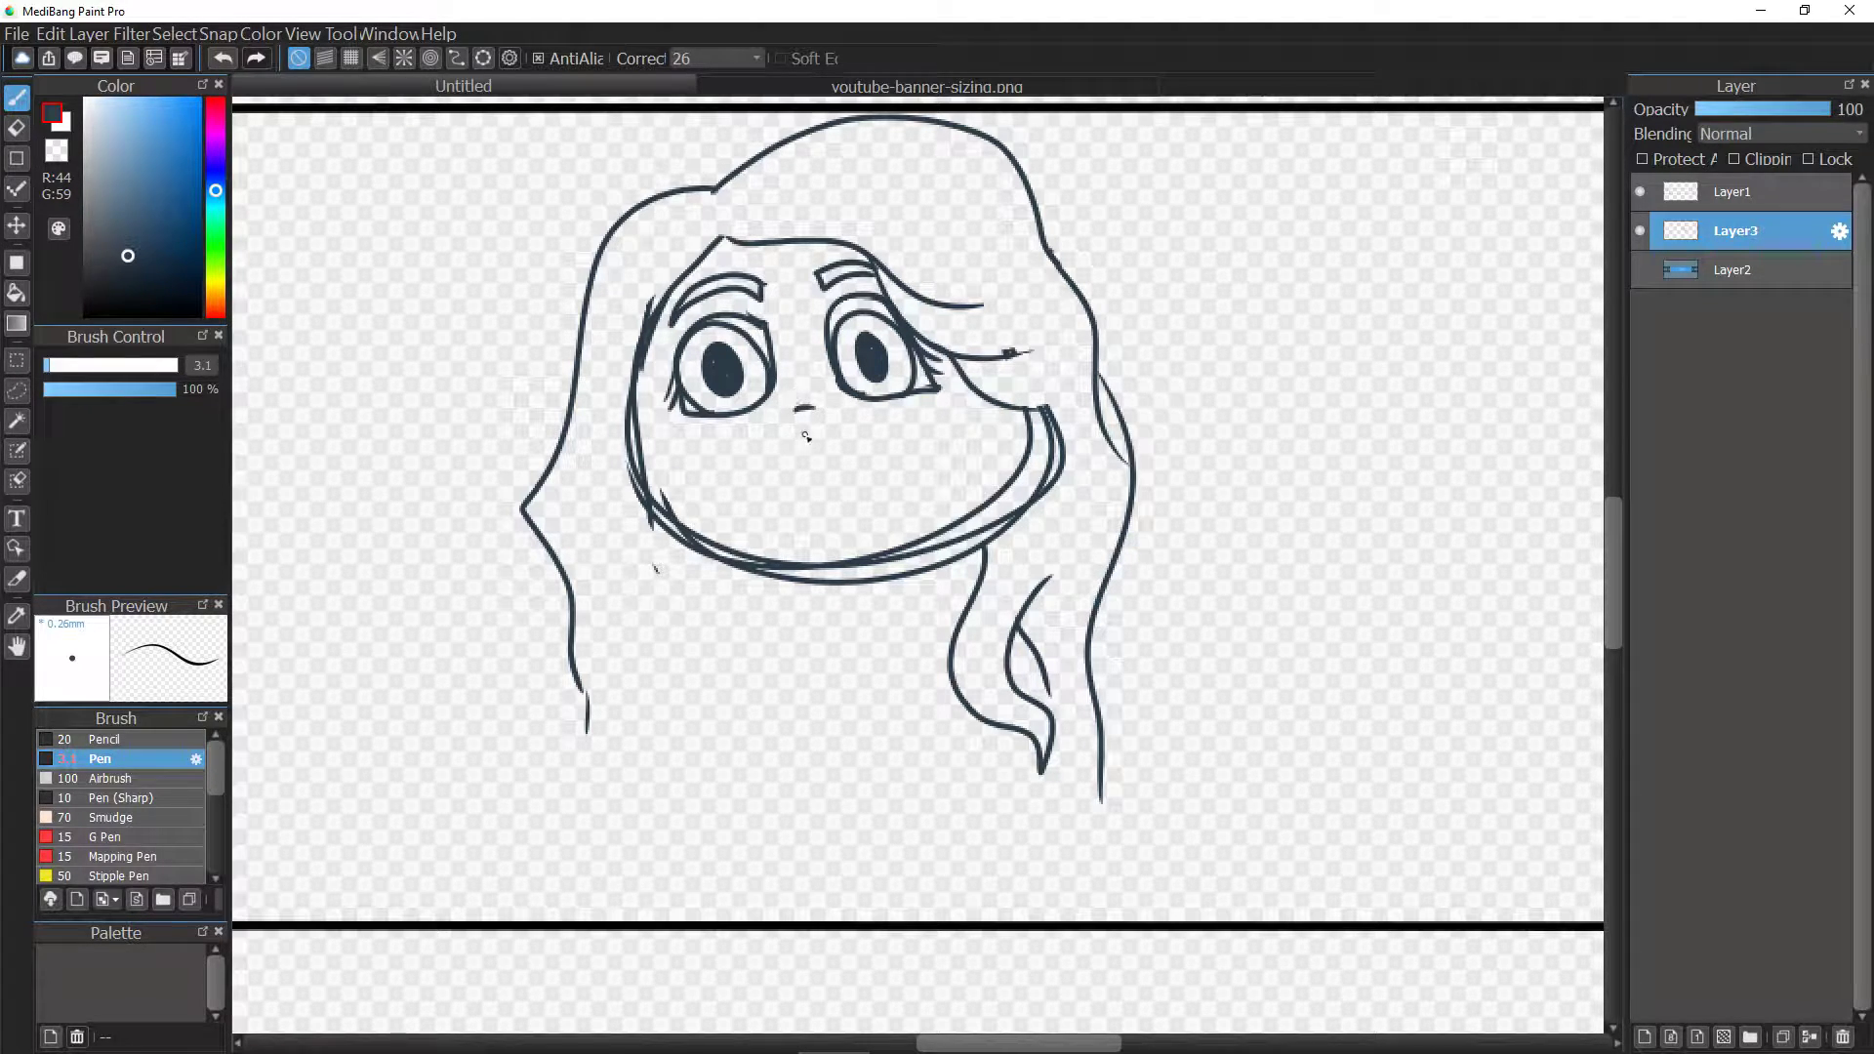
mouse_move(741, 436)
mouse_down()
mouse_move(872, 420)
mouse_move(732, 459)
mouse_move(867, 534)
mouse_move(900, 411)
mouse_up()
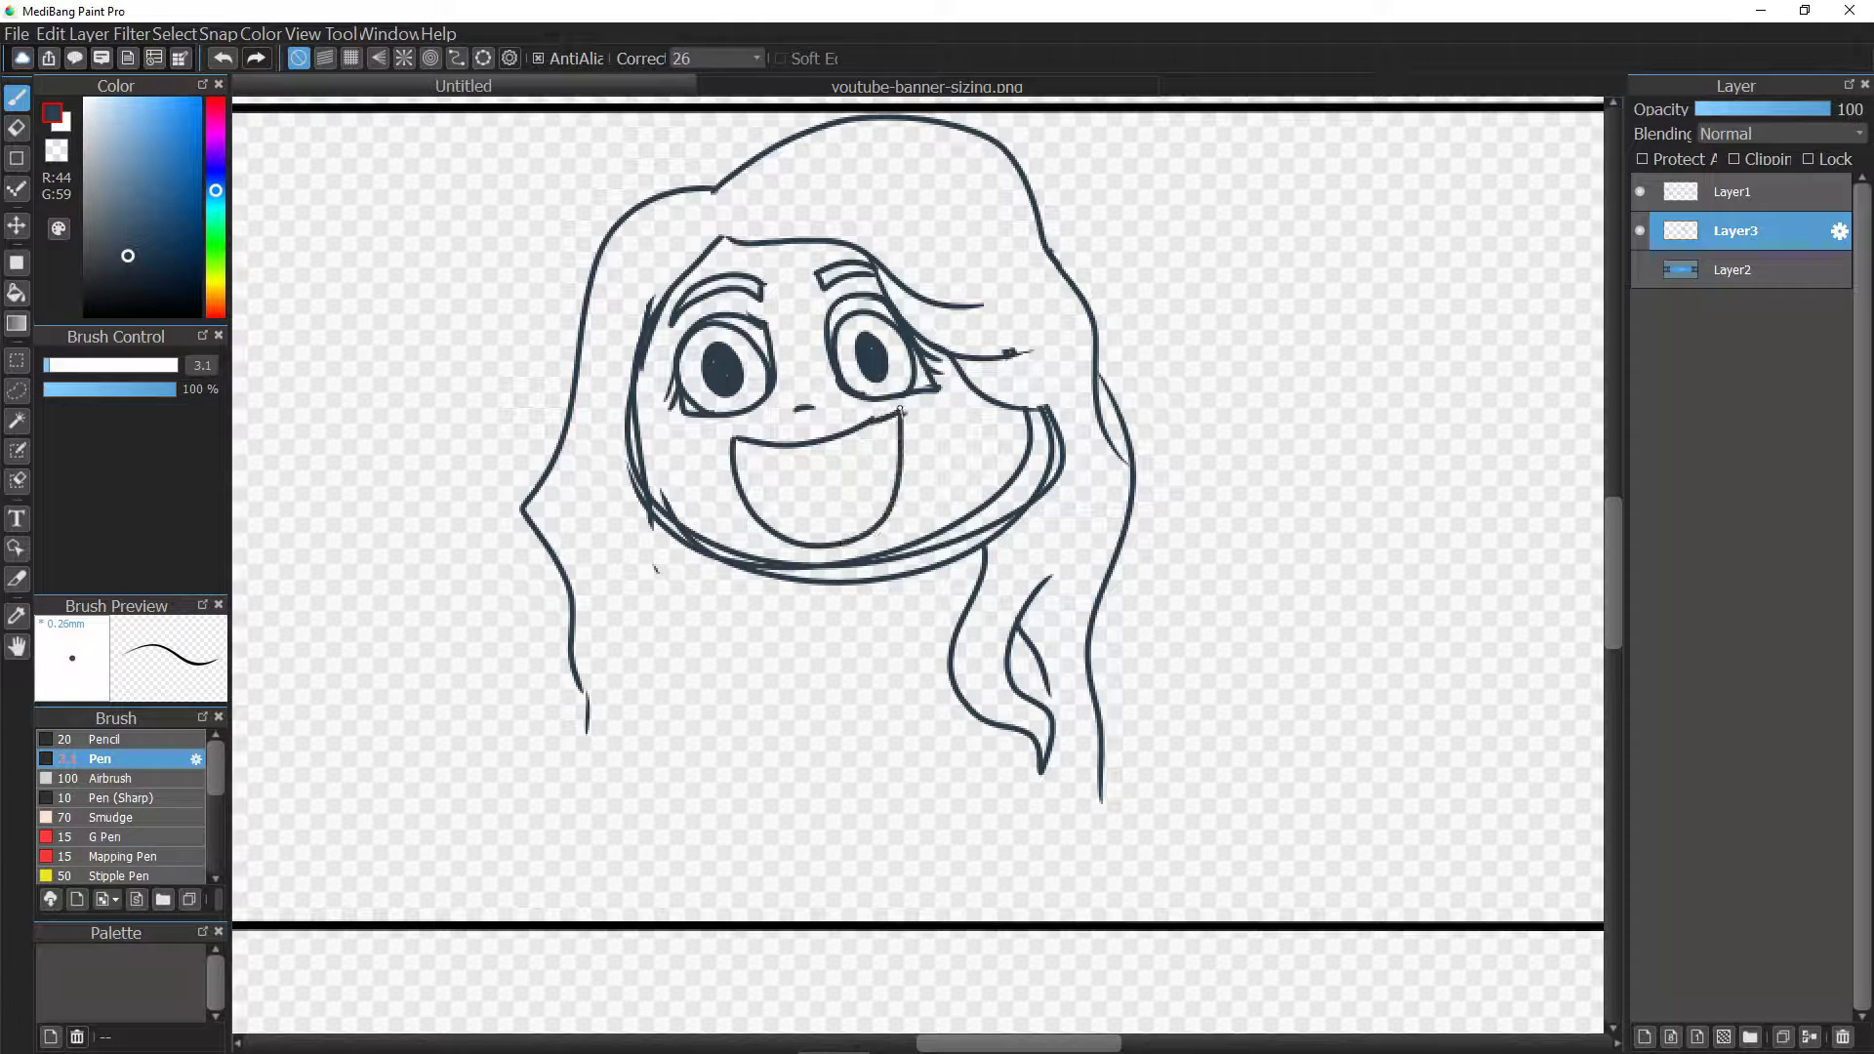
drag(734, 439, 902, 404)
key(e)
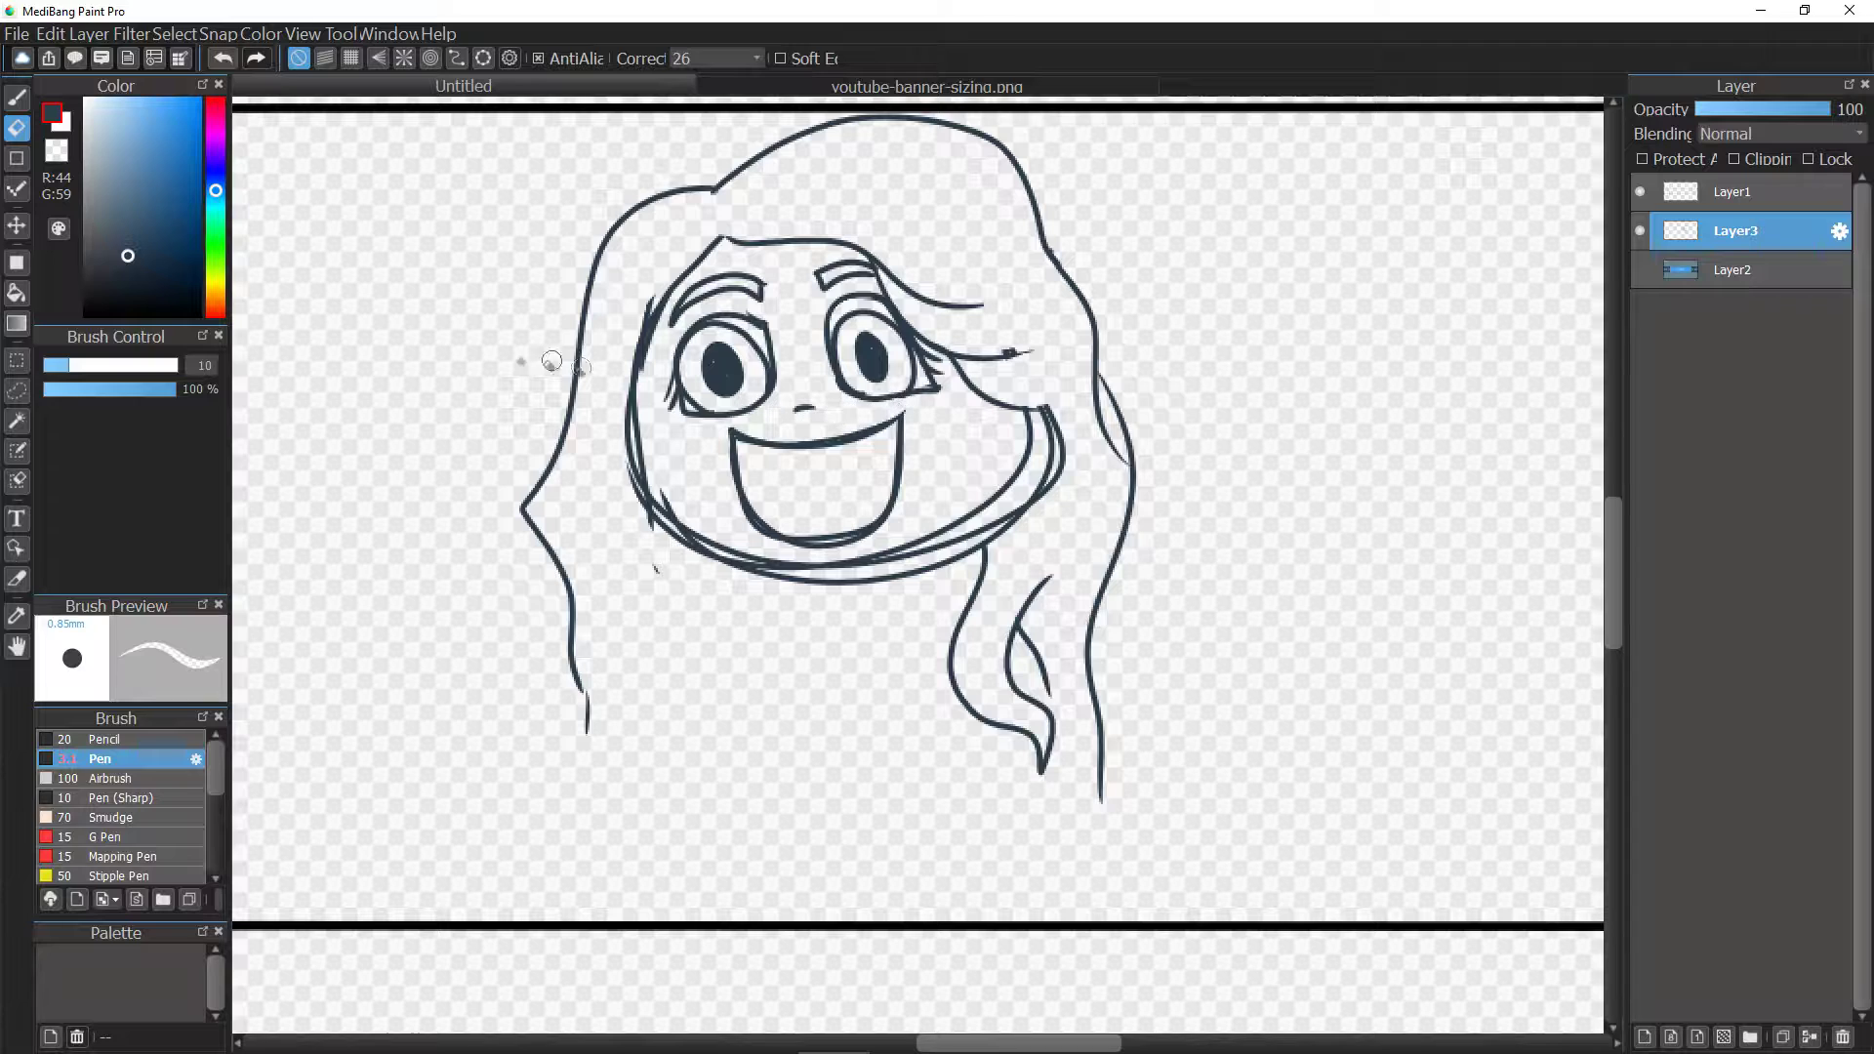
Draw the upper teeth line and a tongue inside the open mouth, redrawing the tongue as a flatter curve.
click(16, 99)
drag(771, 460, 884, 430)
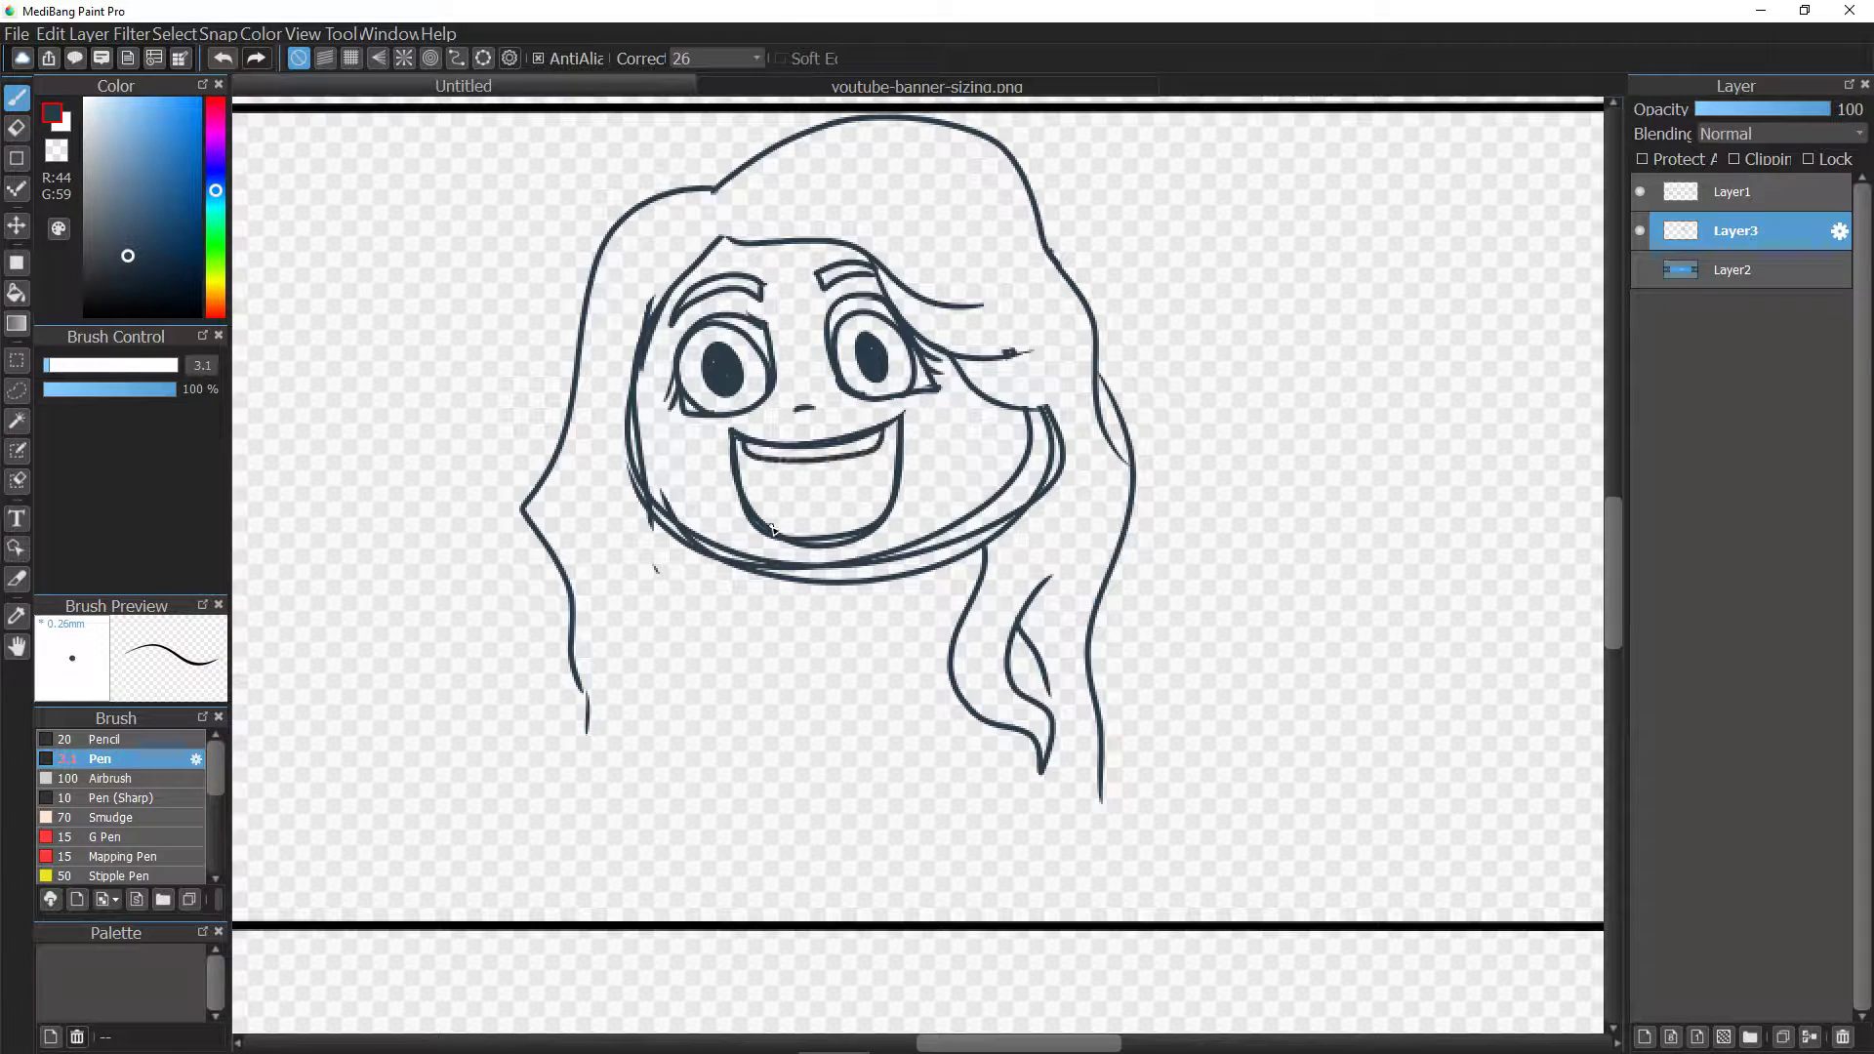
mouse_move(800, 514)
mouse_down()
mouse_move(879, 504)
mouse_move(843, 473)
mouse_move(885, 493)
mouse_up()
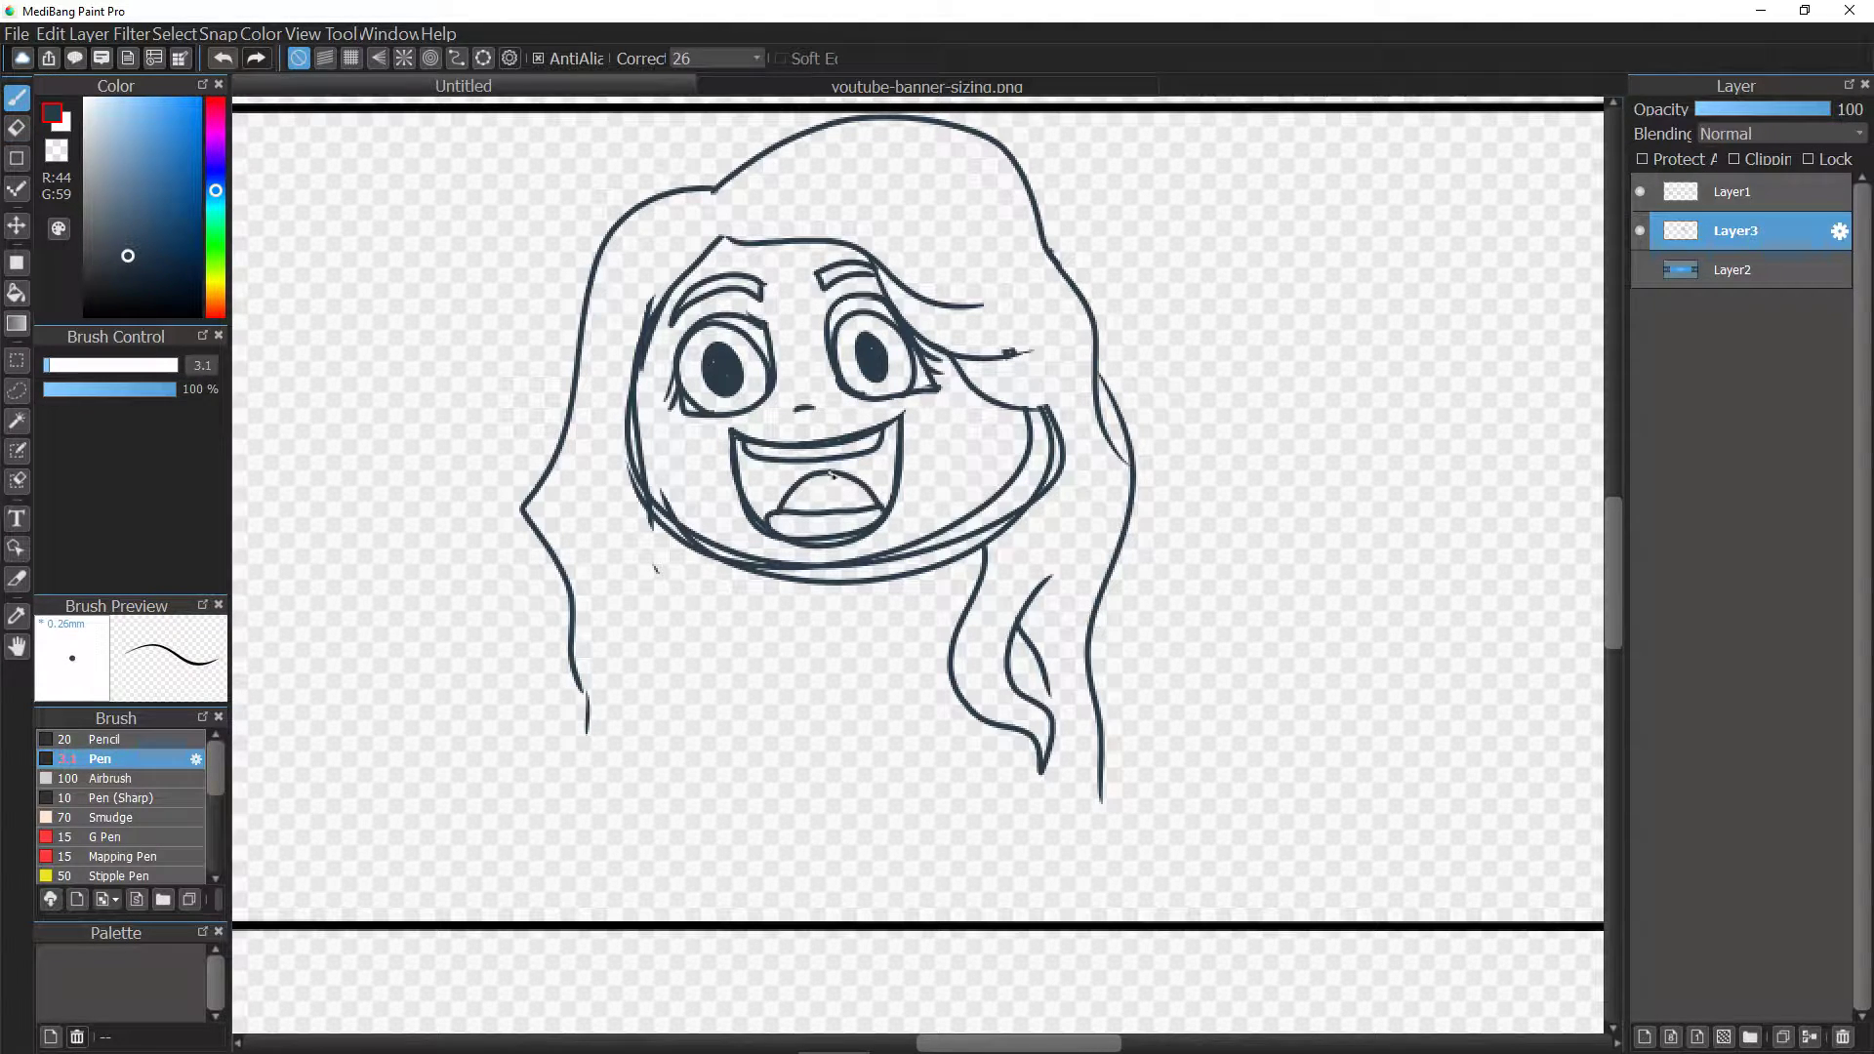
key(ctrl+z)
mouse_move(762, 527)
mouse_down()
mouse_move(866, 508)
mouse_move(786, 528)
mouse_up()
click(19, 128)
click(22, 100)
click(19, 127)
key(b)
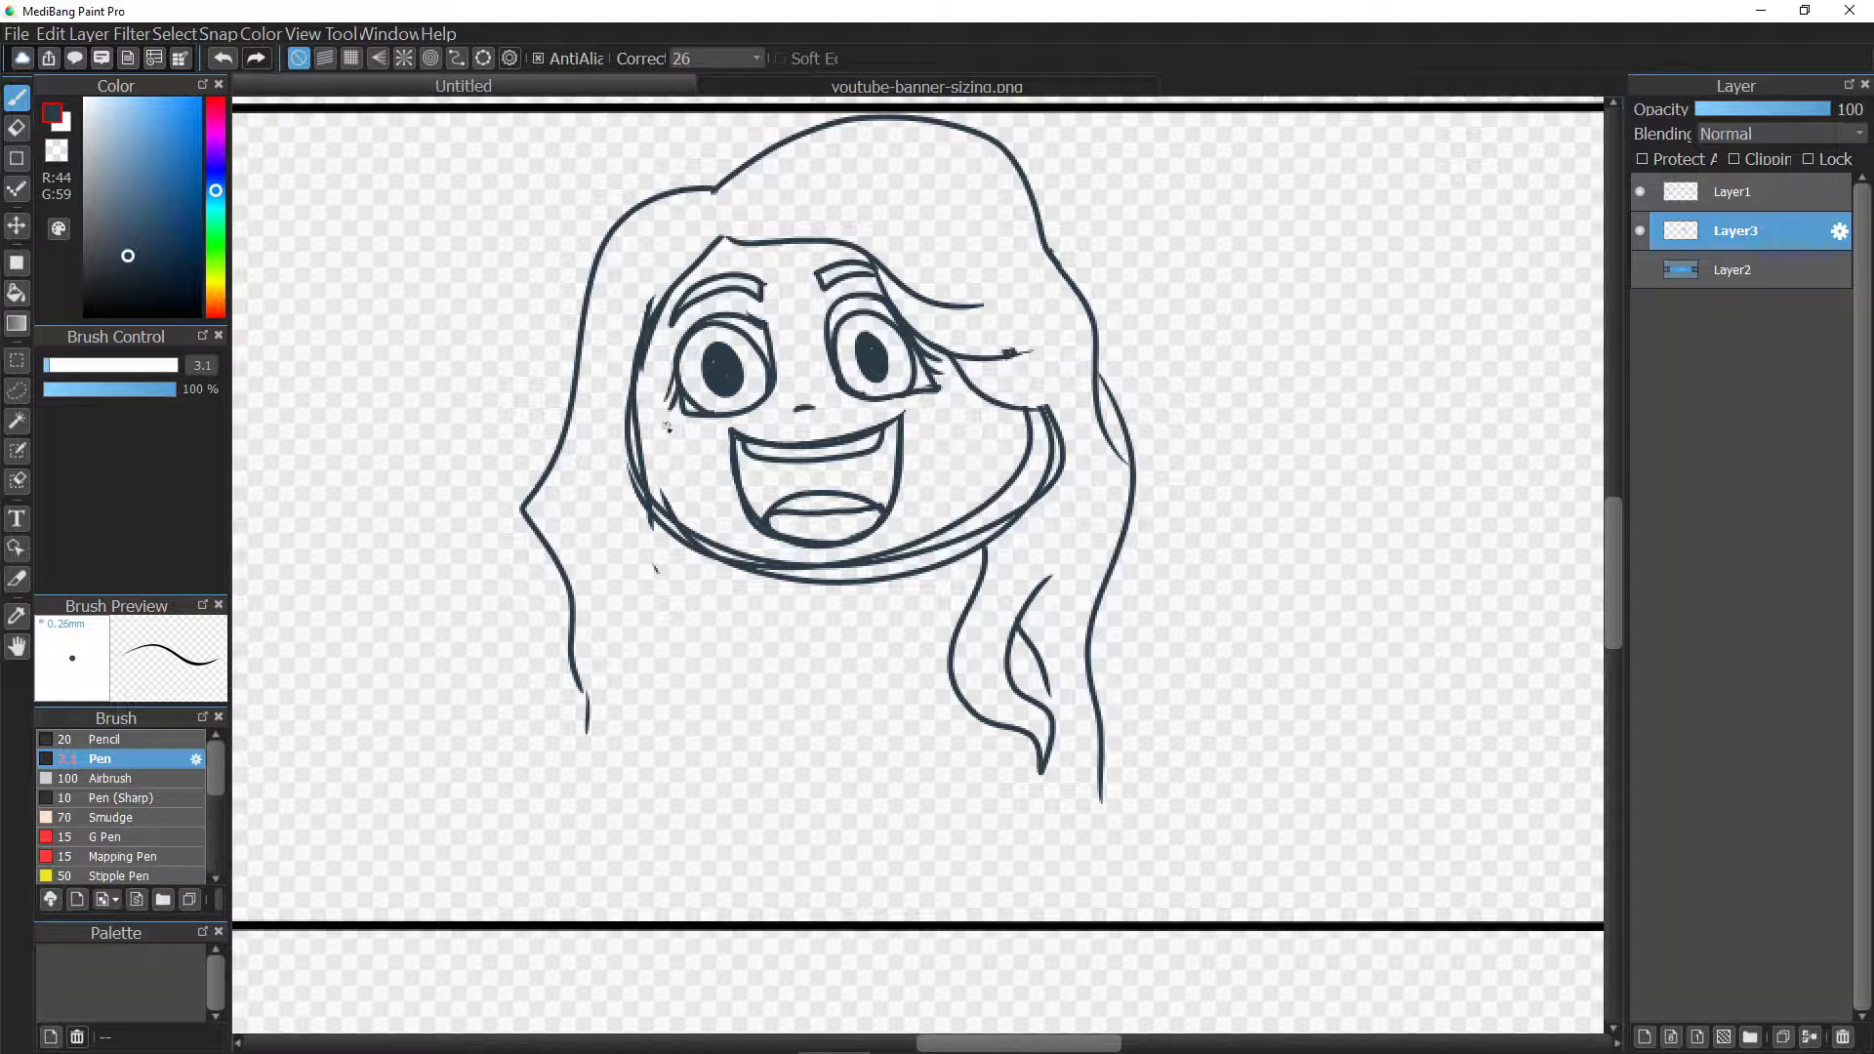
Add curved cheek lines under both eyes and erase their excess parts.
drag(884, 402, 976, 400)
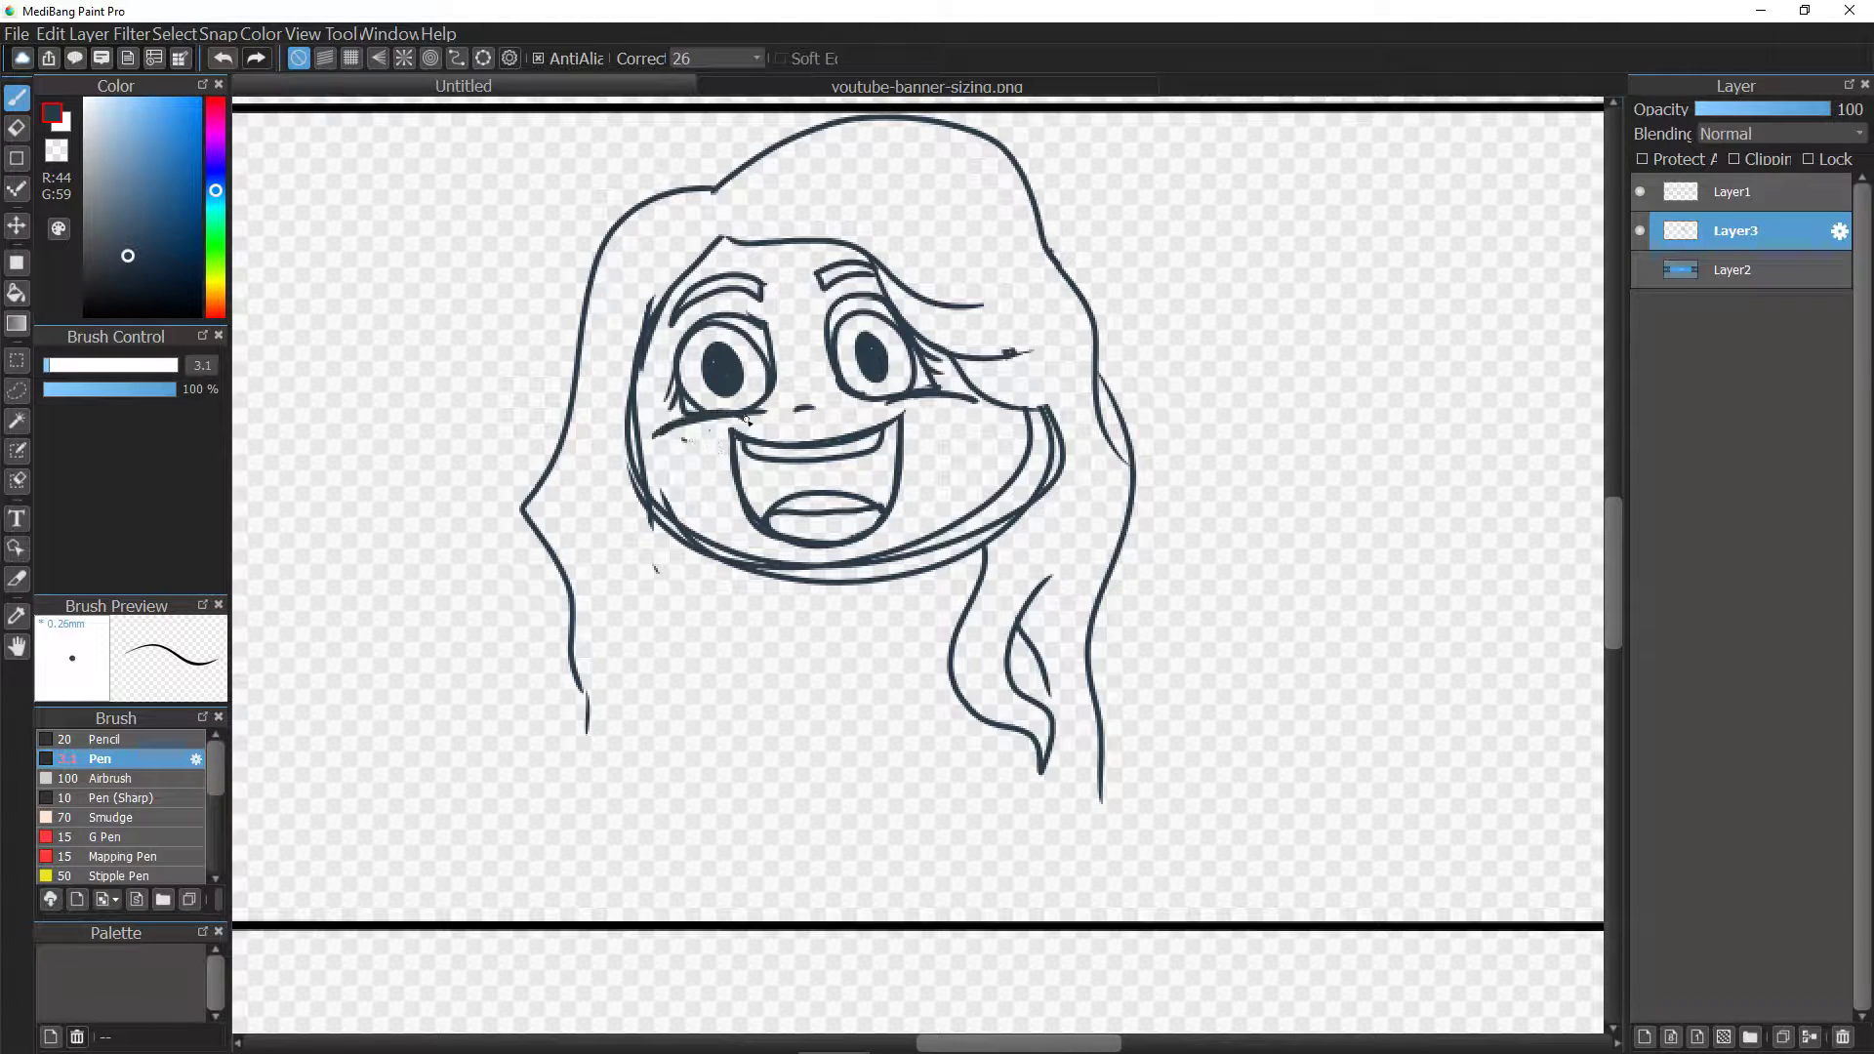
key(e)
mouse_move(766, 417)
mouse_down()
mouse_move(698, 423)
mouse_move(660, 464)
mouse_up()
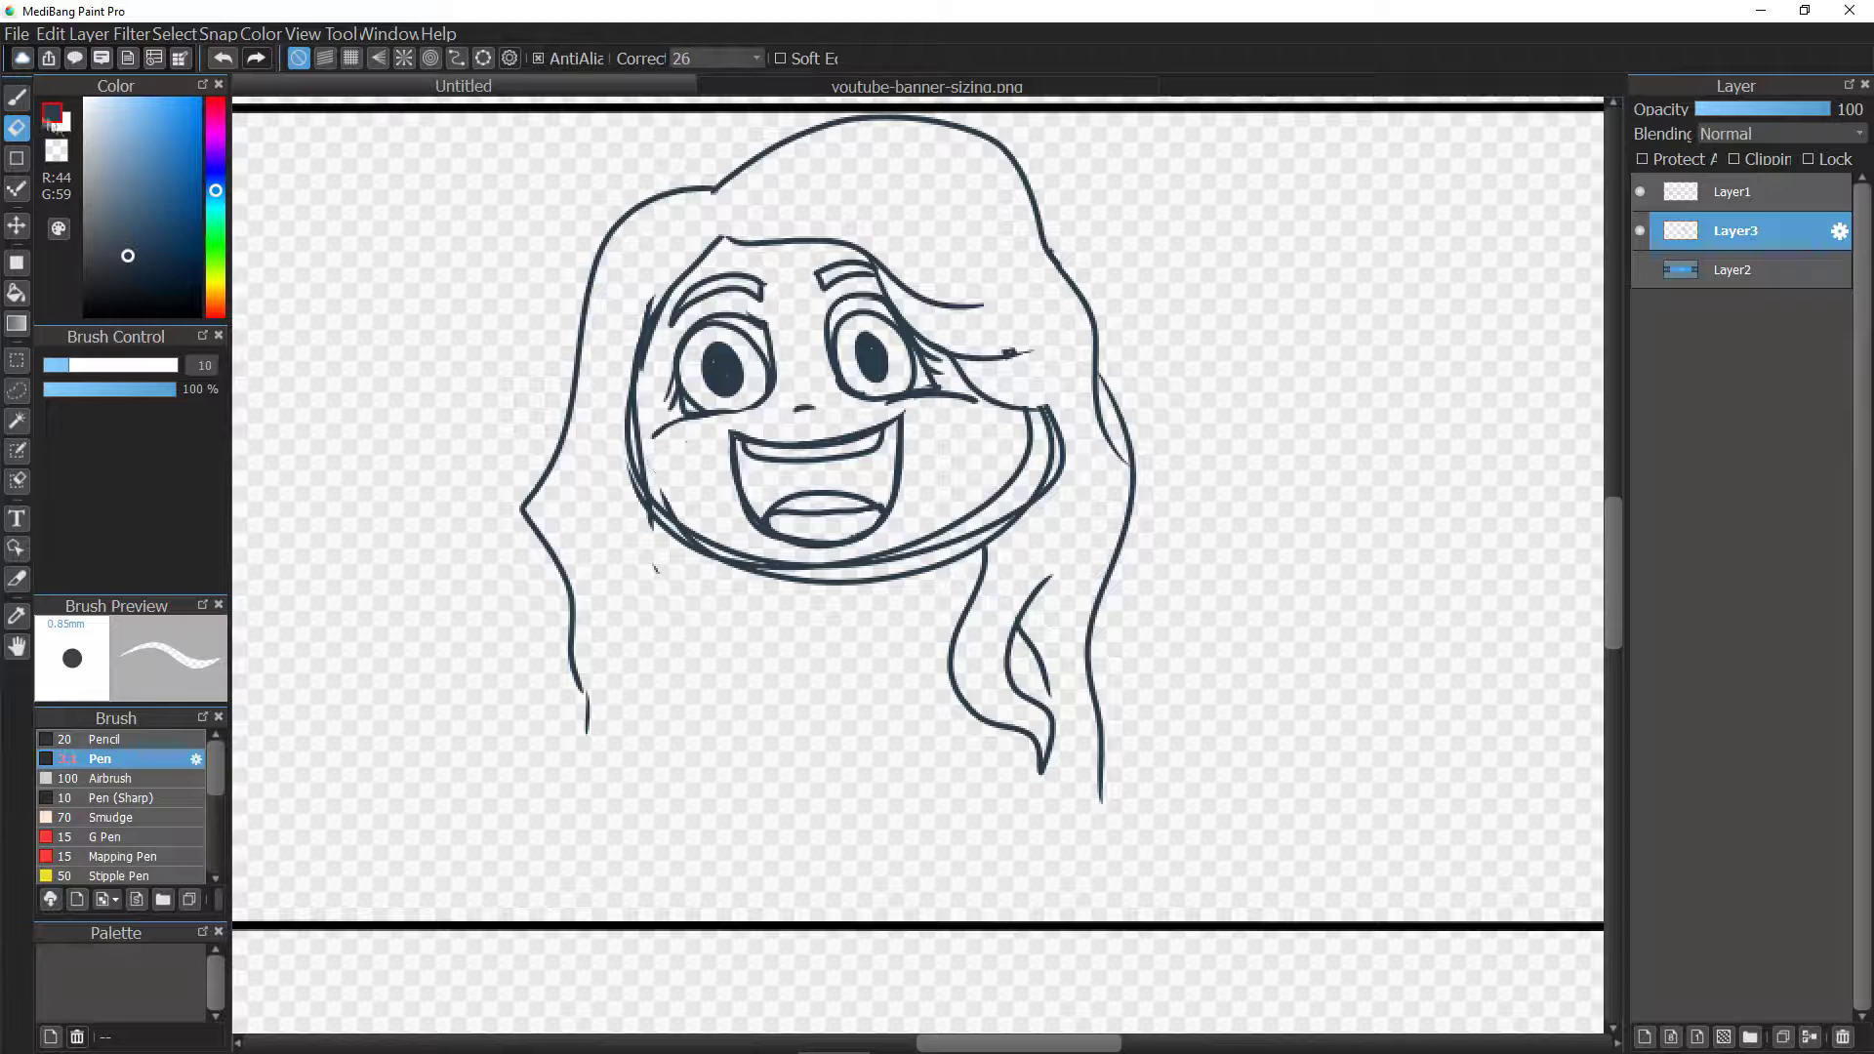
key(b)
key(e)
drag(986, 395, 954, 391)
key(b)
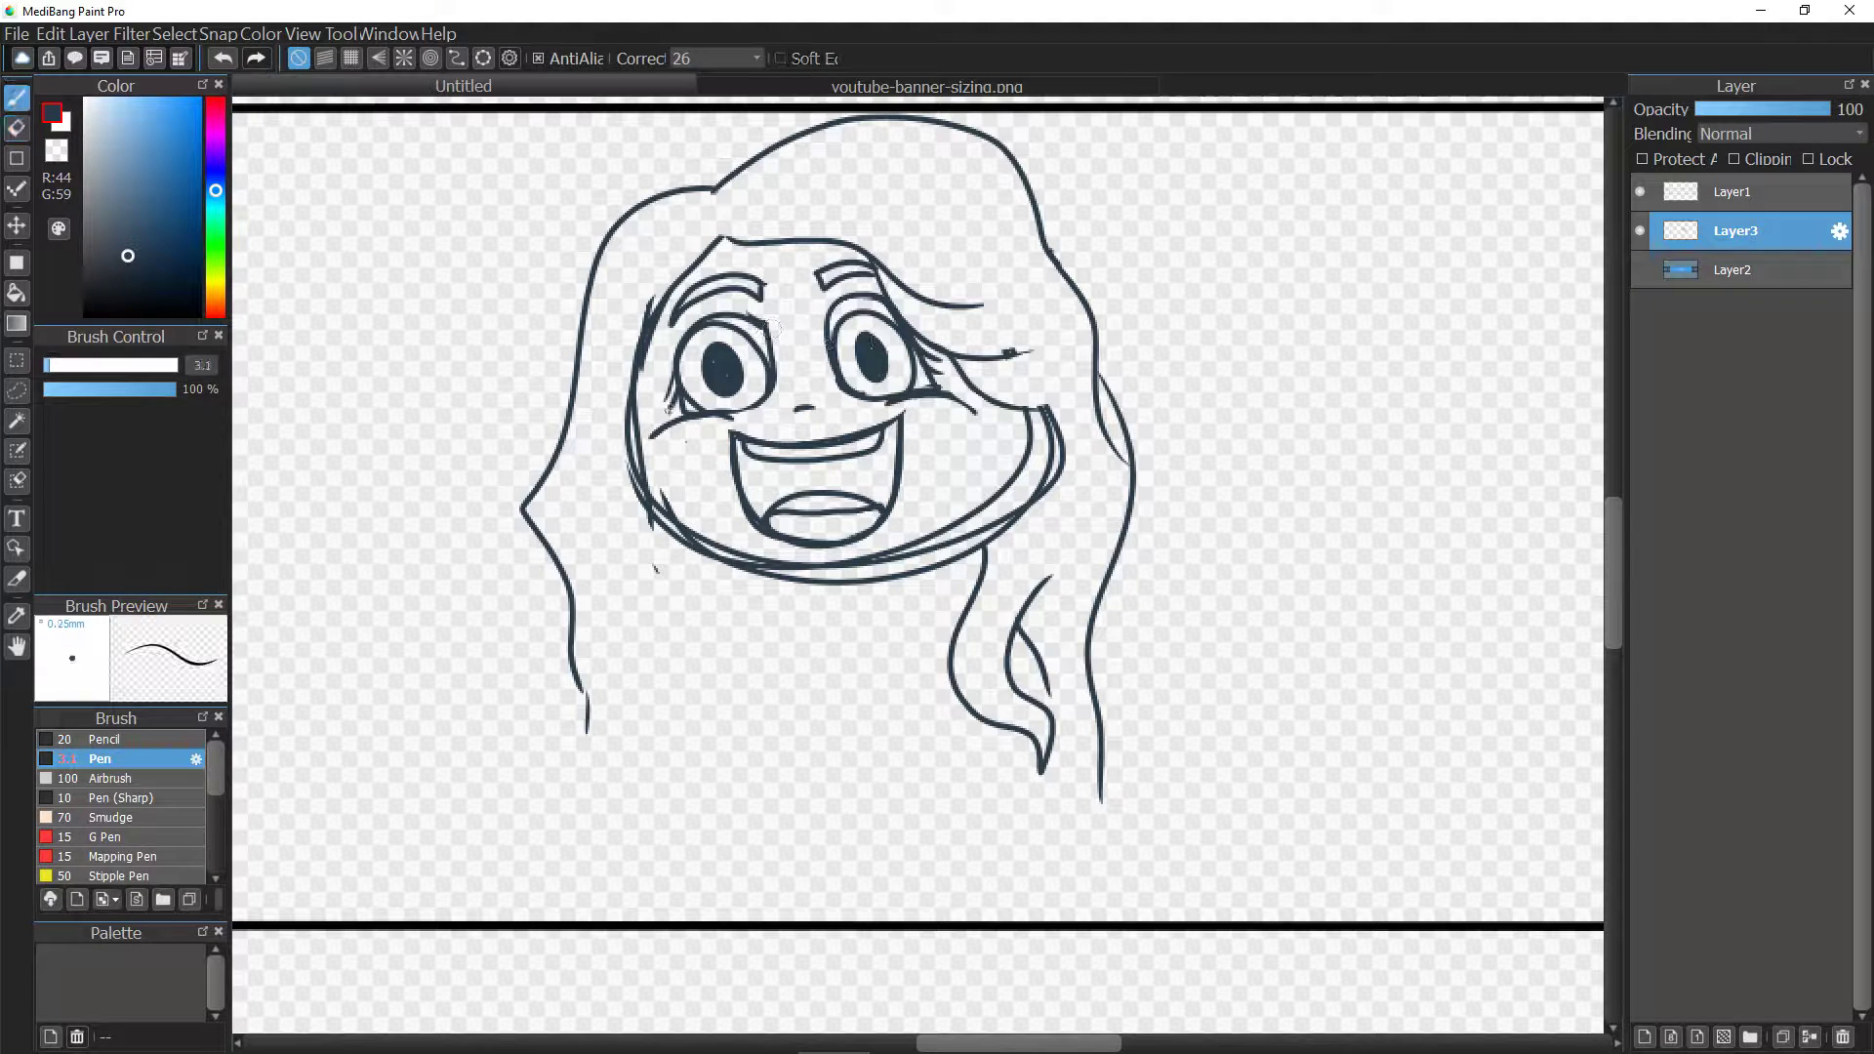
Redraw the face contour with a narrower cheek on the fringe side, erase the old outline and extend the lower fringe strand.
drag(639, 366, 747, 563)
drag(961, 367, 987, 529)
drag(991, 402, 1007, 519)
key(e)
mouse_move(1062, 429)
mouse_down()
mouse_move(1047, 418)
mouse_move(1001, 539)
mouse_up()
key(b)
drag(945, 357, 1057, 414)
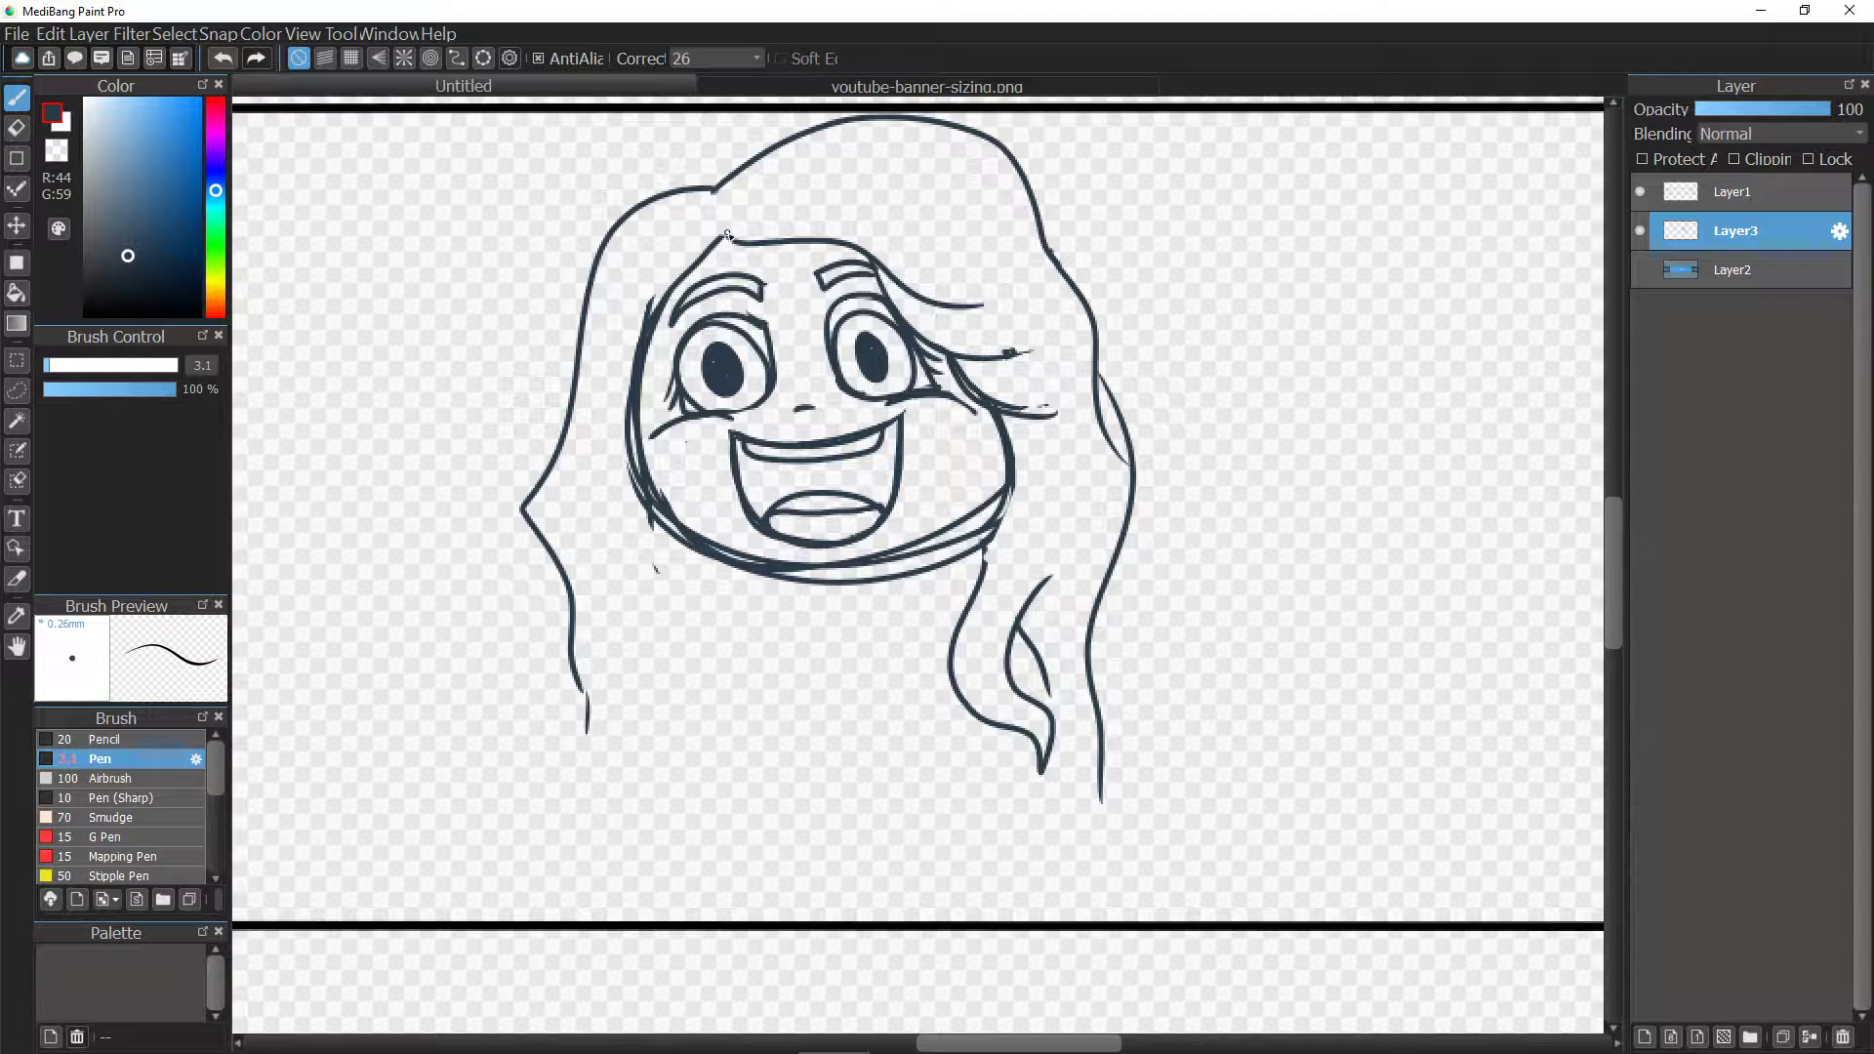
Reinforce the hairline from the parting and add loose hair strands beside the left cheek.
drag(727, 235, 665, 311)
drag(646, 389, 652, 589)
drag(656, 494, 665, 591)
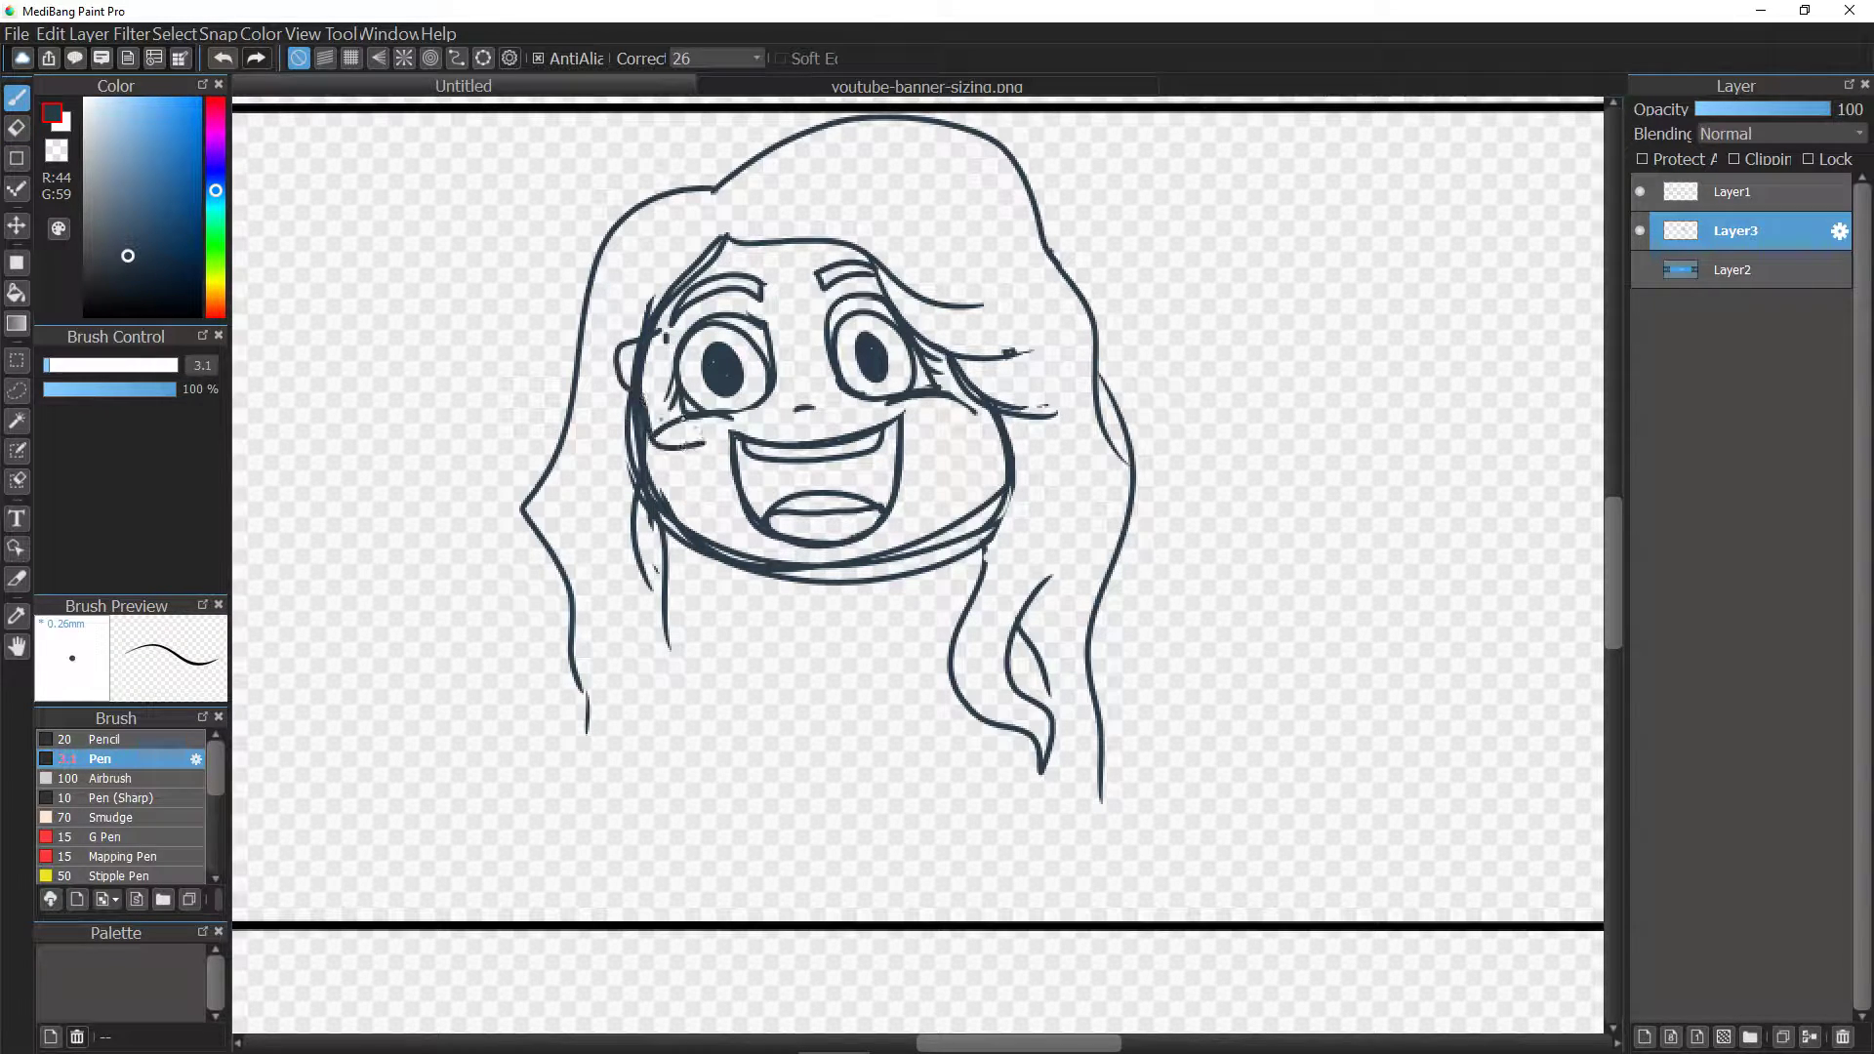
Undo the first glasses strokes and draw rounded glasses around both eyes, joined by a bridge over the nose.
key(ctrl+z)
key(ctrl+z)
drag(625, 367, 660, 406)
mouse_move(657, 332)
mouse_down()
mouse_move(791, 347)
mouse_move(680, 431)
mouse_up()
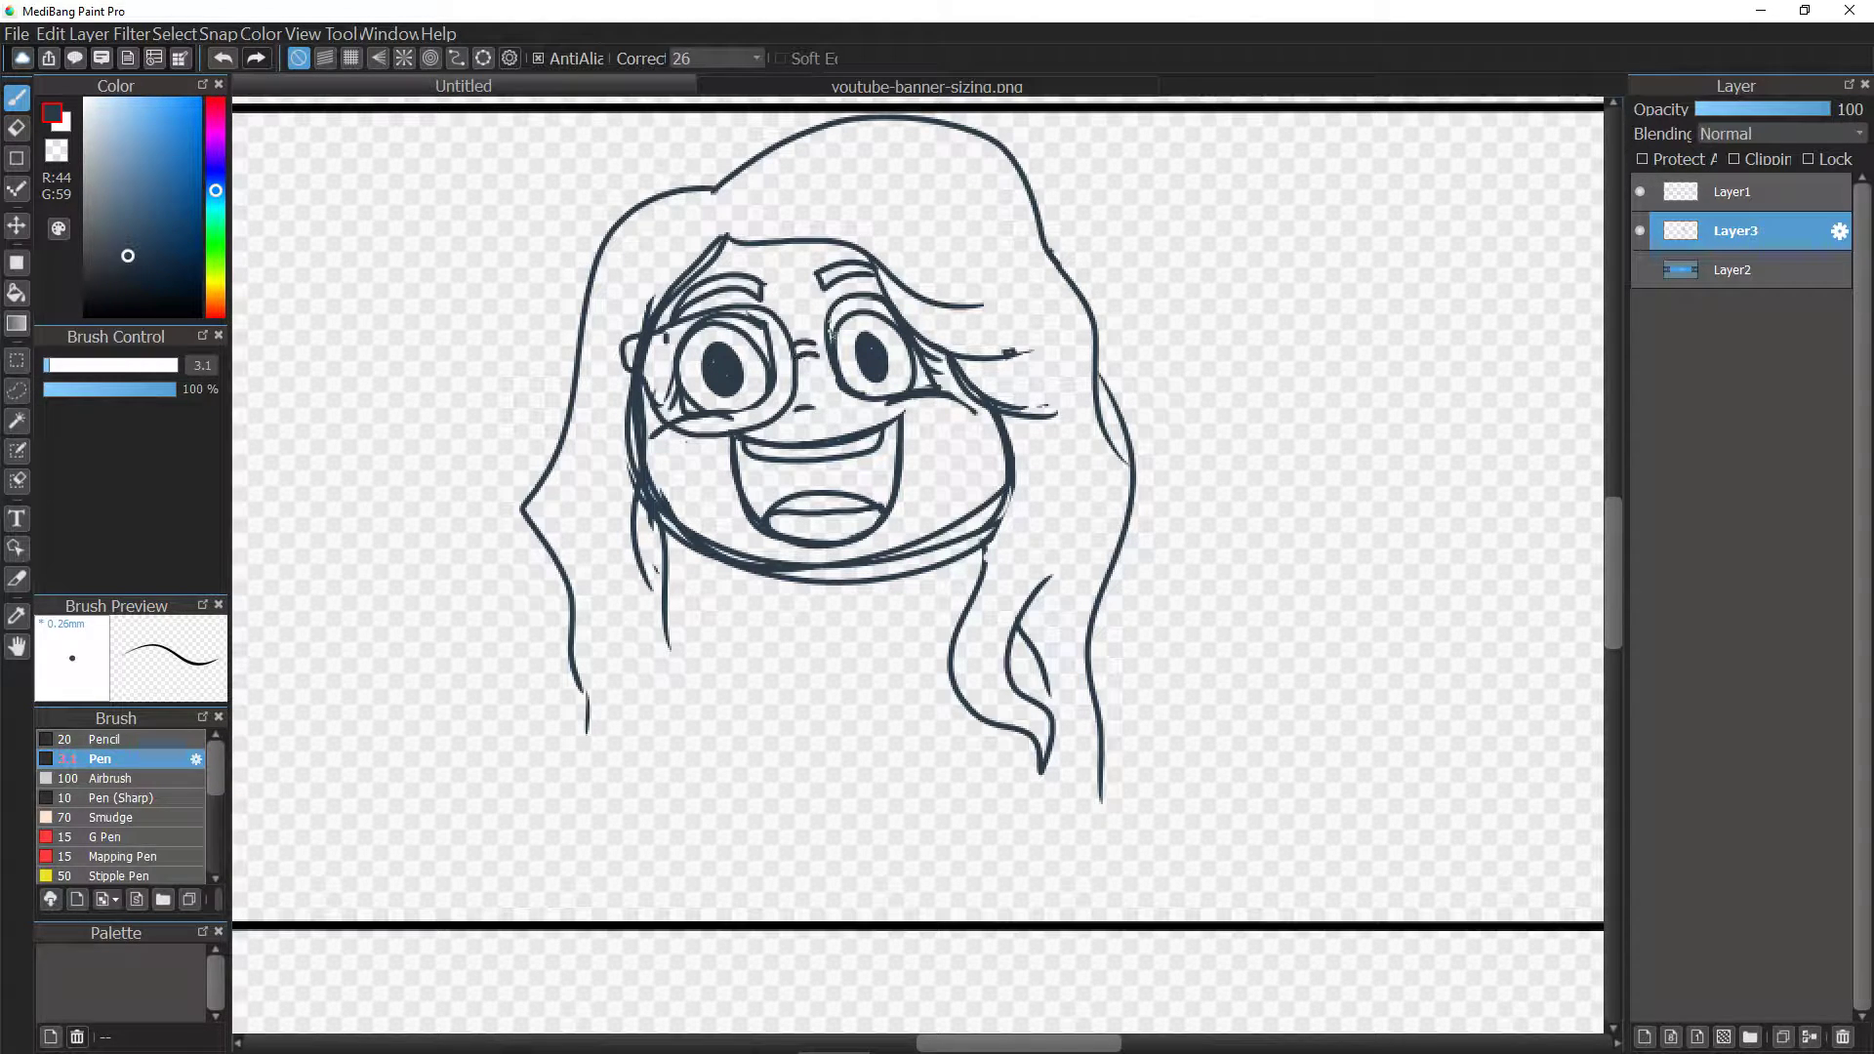
mouse_move(815, 353)
mouse_down()
mouse_move(859, 416)
mouse_move(932, 406)
mouse_up()
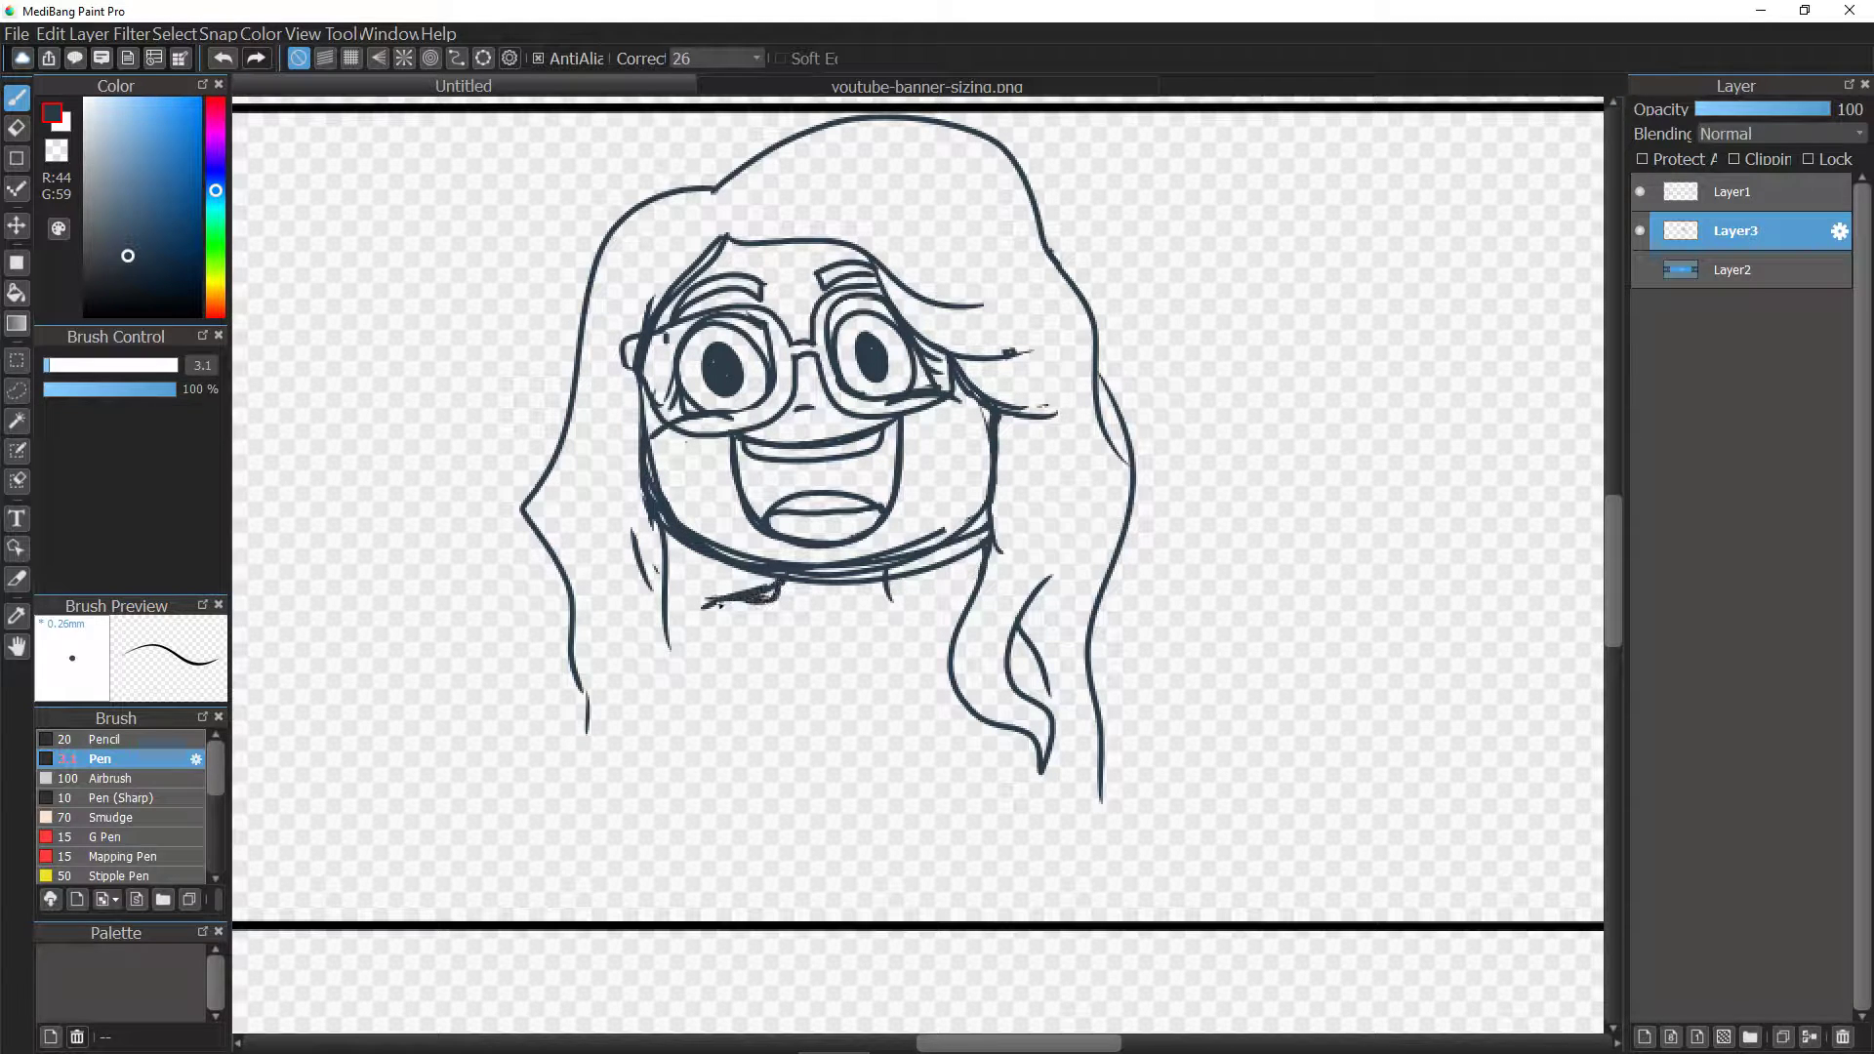
Add a new layer and sketch the raised arm reaching from the right shoulder out past the hair.
key(ctrl+shift+n)
mouse_move(976, 605)
mouse_down()
mouse_move(1085, 553)
mouse_move(1134, 467)
mouse_up()
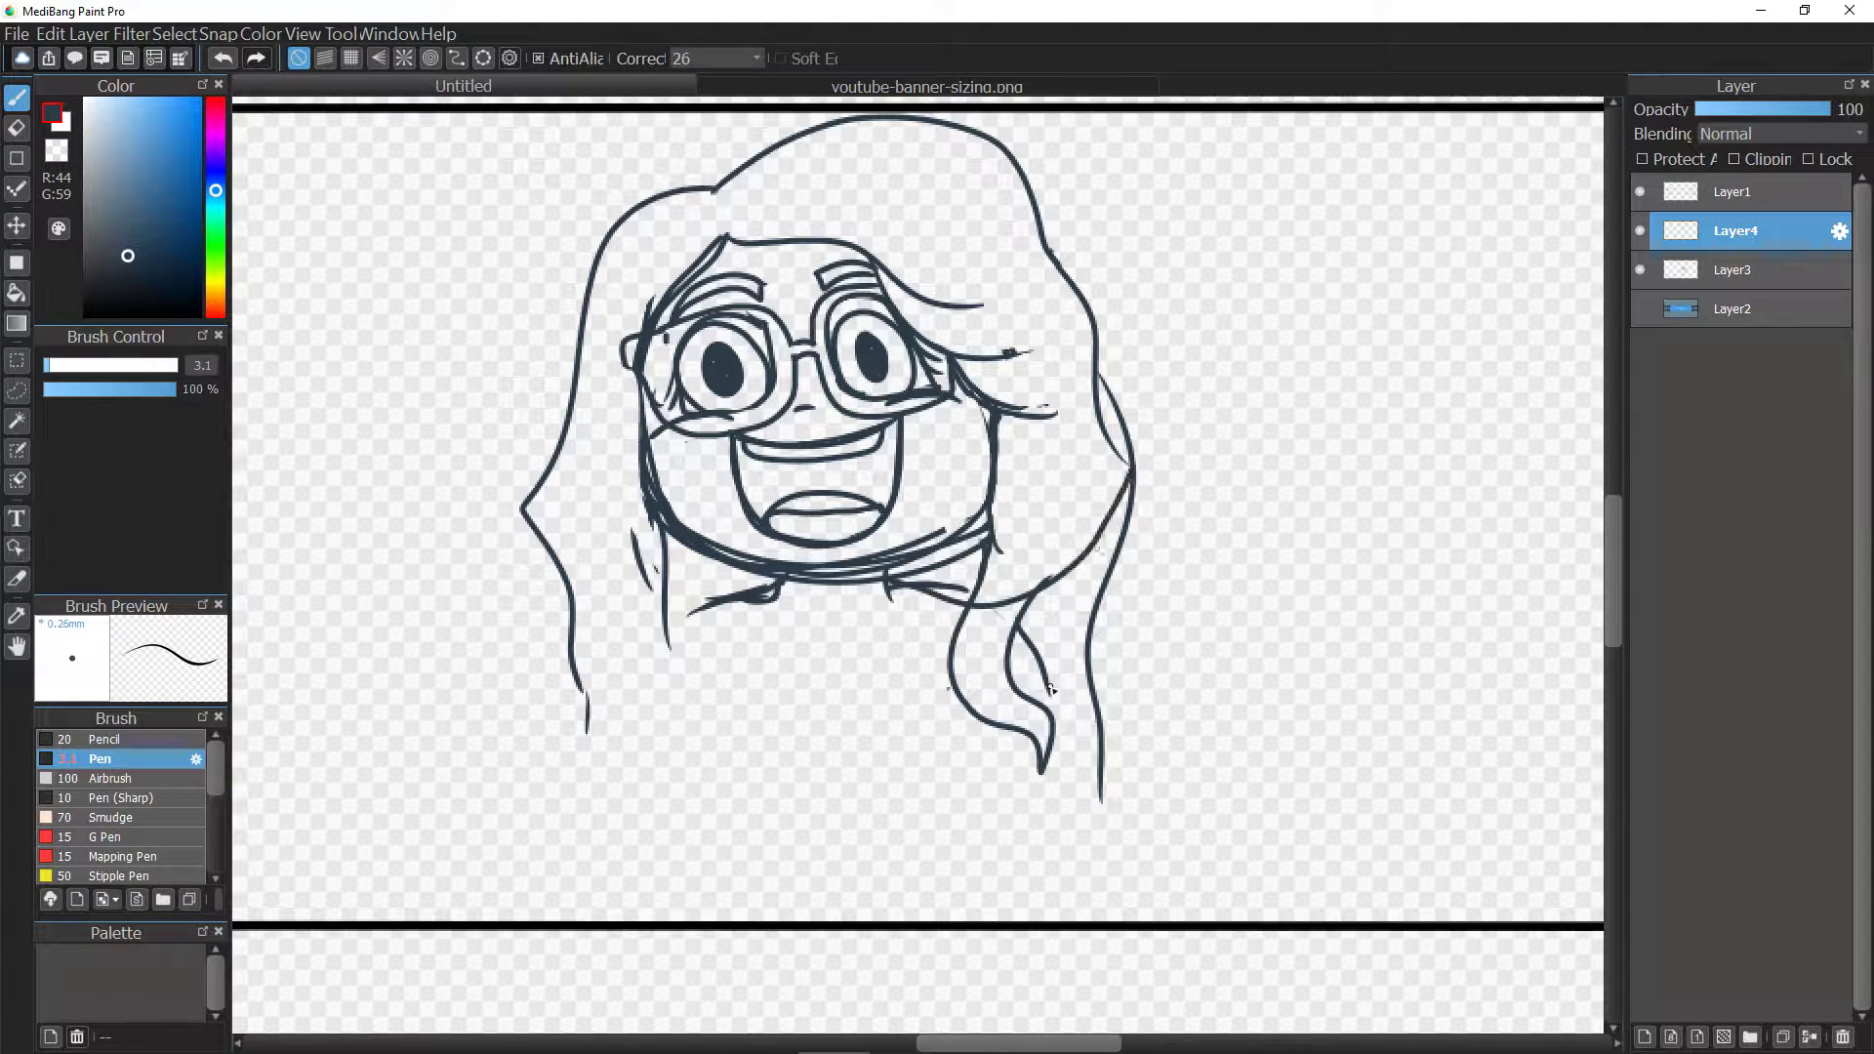
mouse_move(1032, 698)
mouse_down()
mouse_move(1163, 568)
mouse_move(1107, 506)
mouse_move(1103, 639)
mouse_up()
drag(1117, 499, 893, 590)
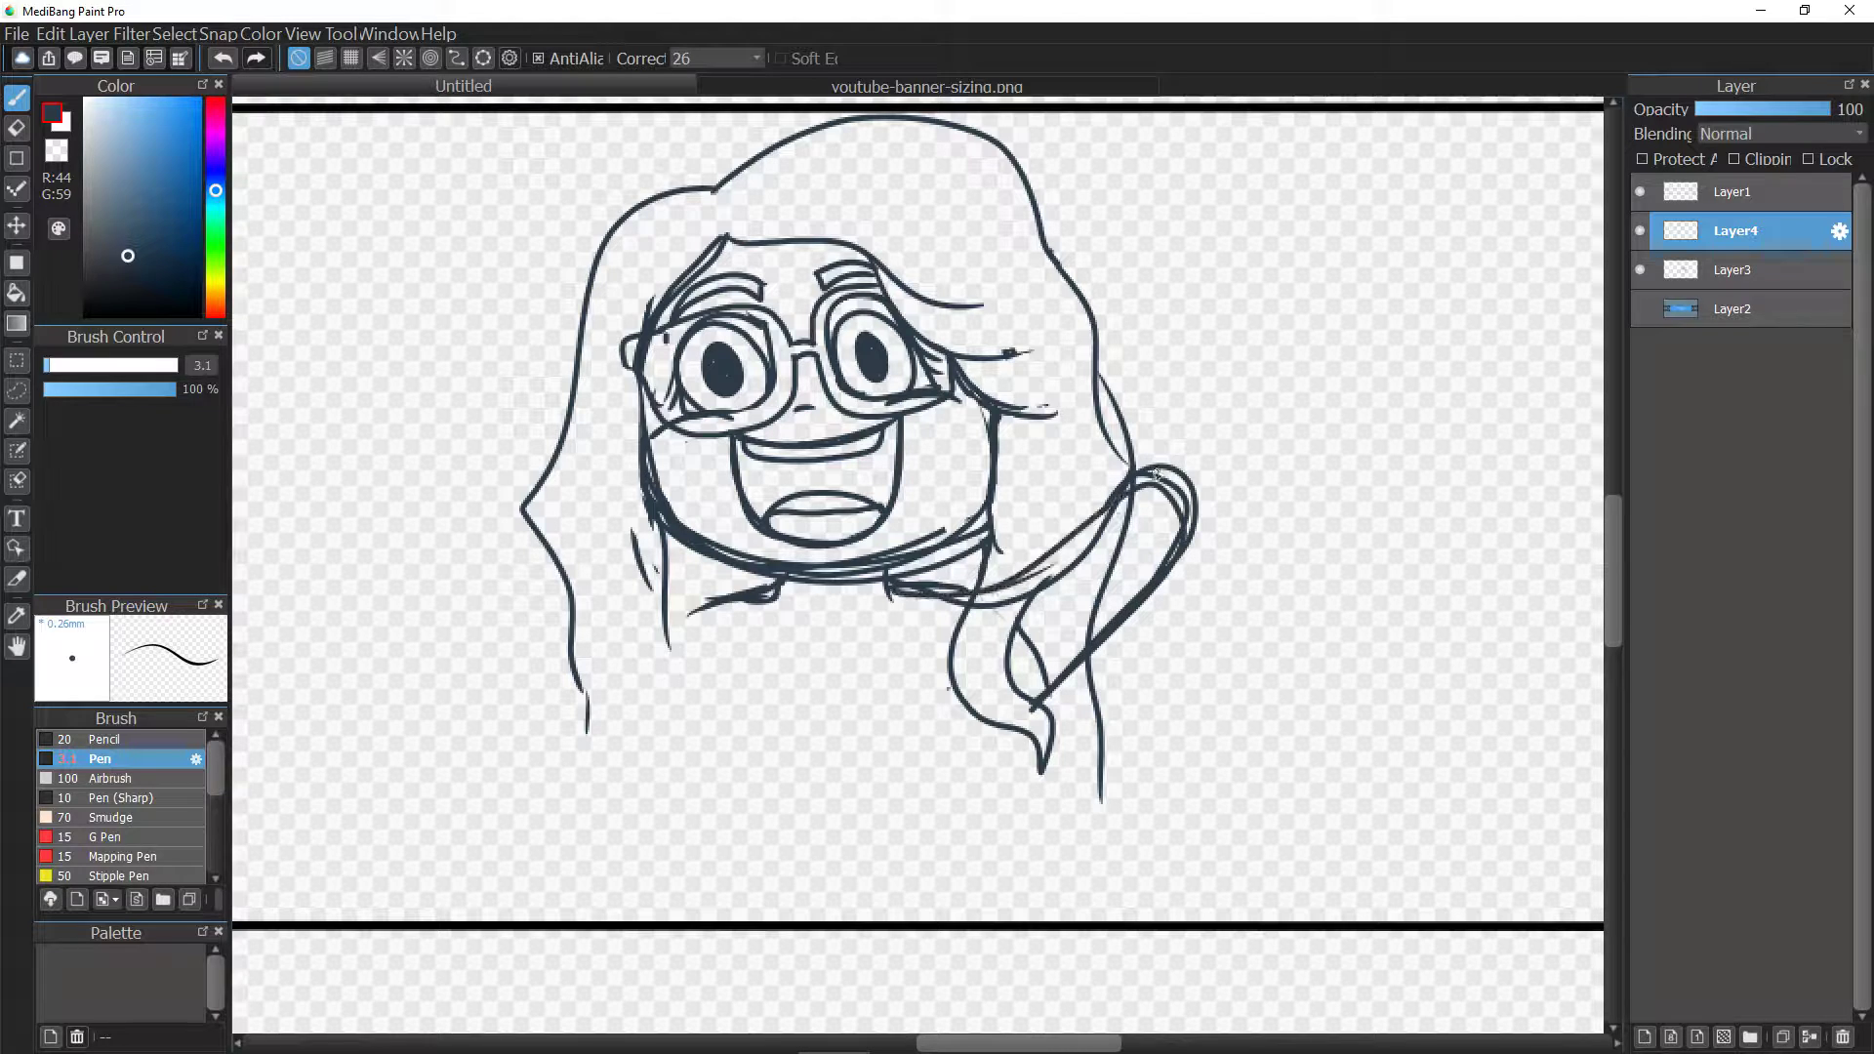
Sketch a round fist and a cuff at the end of the raised arm, erasing overlapping lines at the wrist.
mouse_move(1136, 463)
mouse_down()
mouse_move(1186, 513)
mouse_move(1257, 459)
mouse_up()
key(e)
mouse_move(1179, 511)
mouse_down()
mouse_move(1211, 486)
mouse_move(1157, 461)
mouse_move(1203, 409)
mouse_move(1202, 504)
mouse_up()
scroll(1202, 504, down, 1)
key(b)
drag(1191, 413, 1180, 457)
drag(1118, 392, 1198, 454)
click(1640, 270)
key(e)
mouse_move(1113, 400)
mouse_down()
mouse_move(1070, 461)
mouse_move(966, 497)
mouse_move(1127, 390)
mouse_up()
key(b)
click(1639, 270)
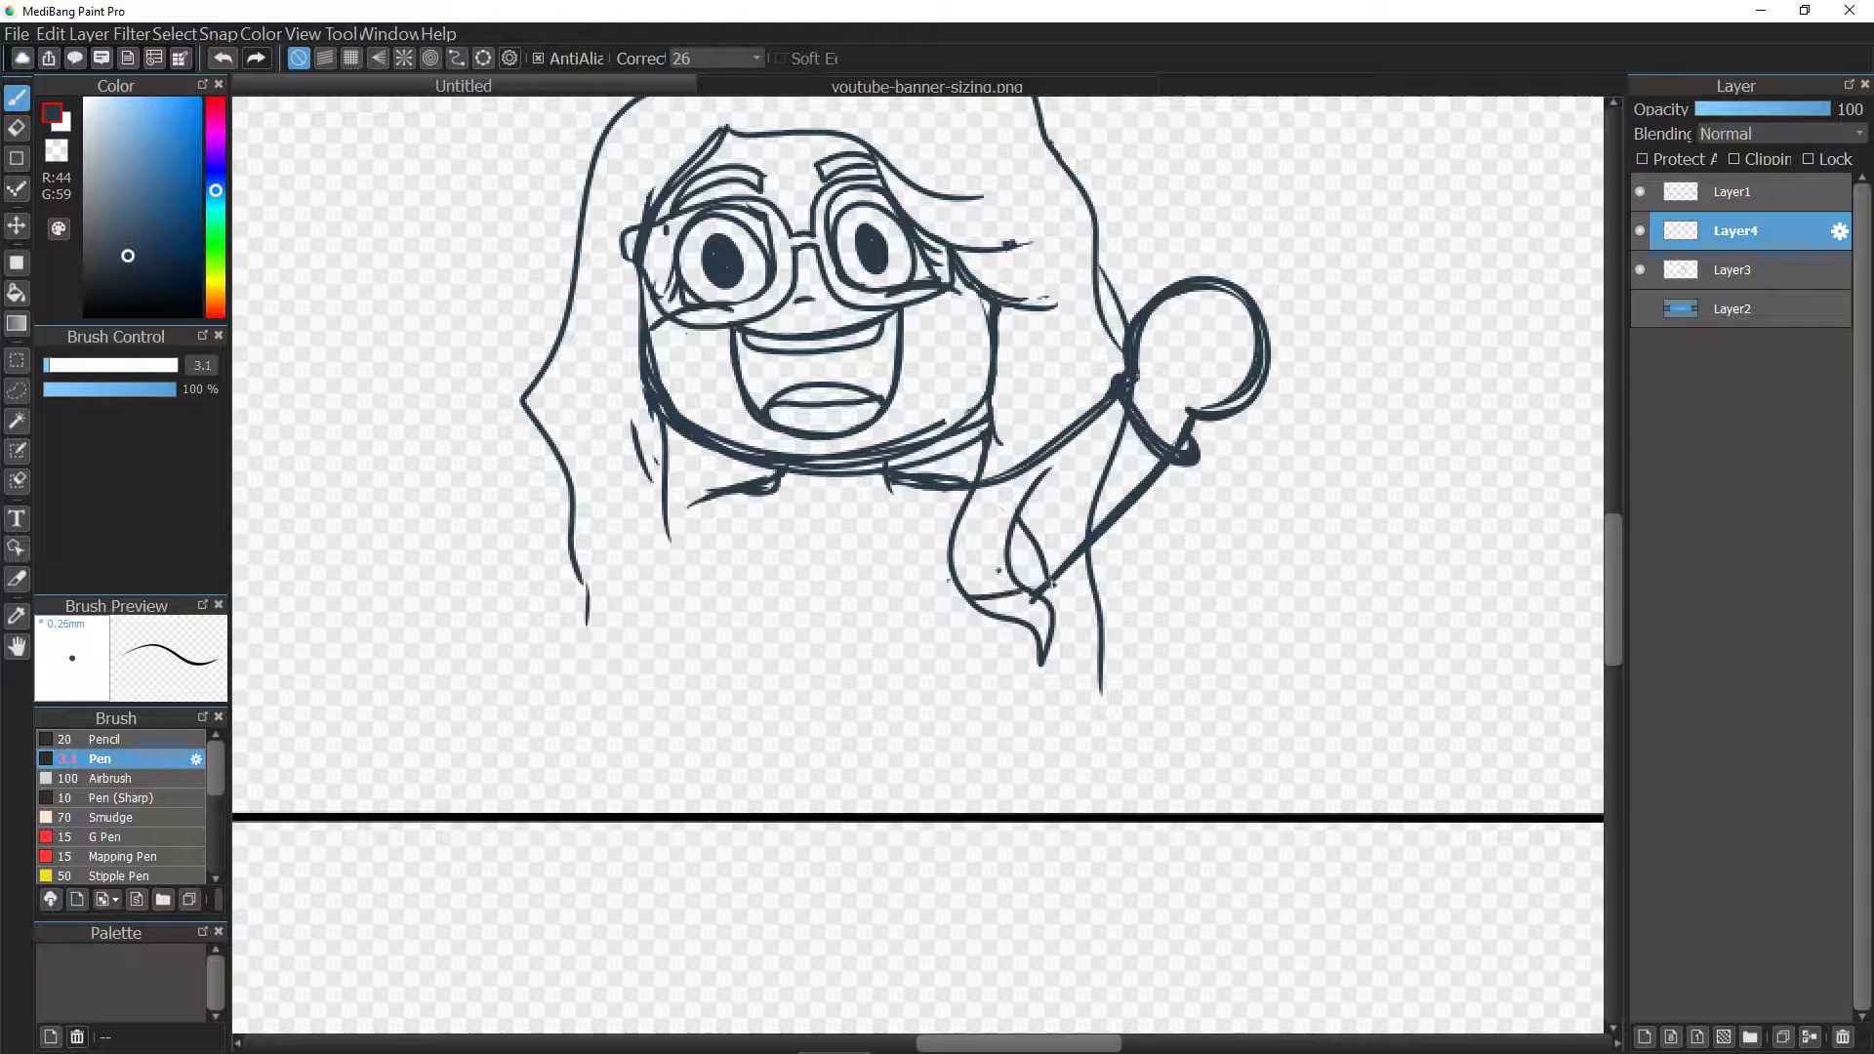
Draw the inward-curving sides of the torso below the arm and a curved hem along the lower panel border.
drag(997, 593, 1063, 786)
mouse_move(688, 600)
mouse_down()
mouse_move(669, 771)
mouse_move(633, 812)
mouse_up()
key(ctrl+z)
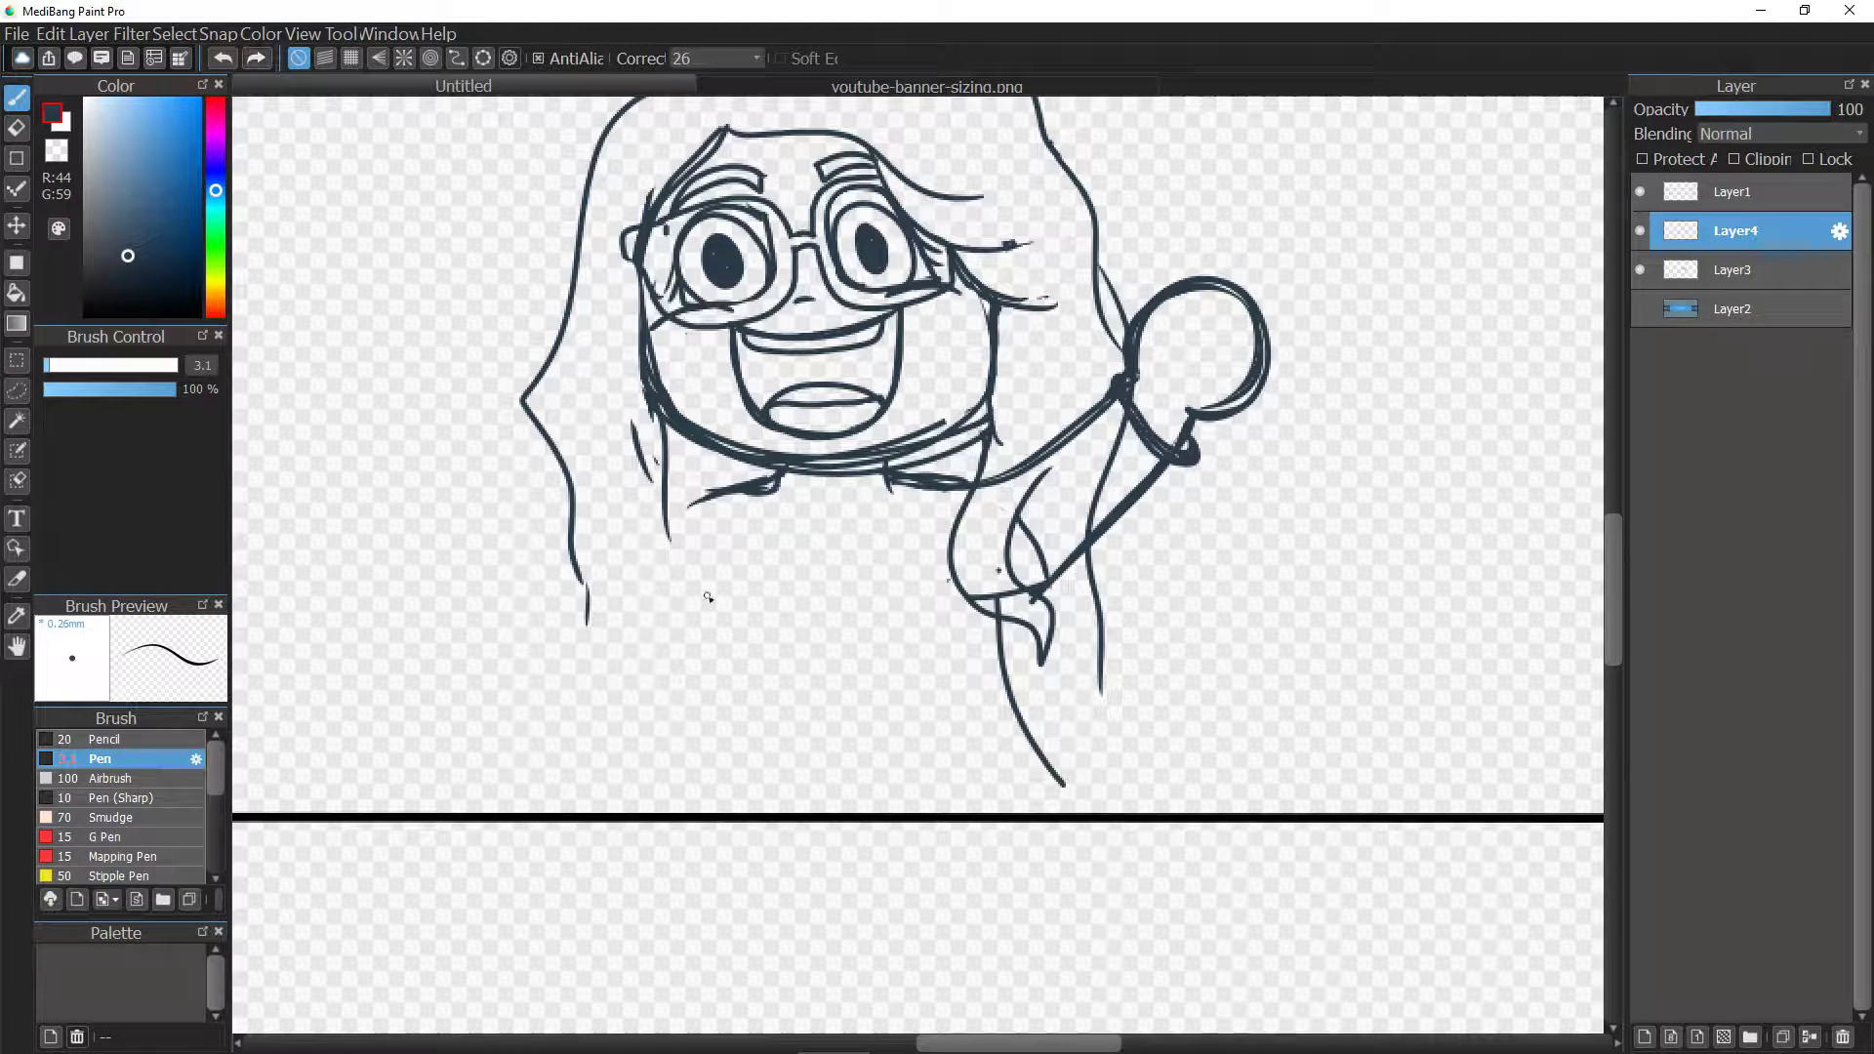
drag(707, 597, 686, 802)
key(e)
mouse_move(954, 597)
mouse_down()
mouse_move(1026, 805)
mouse_move(1062, 781)
mouse_up()
key(b)
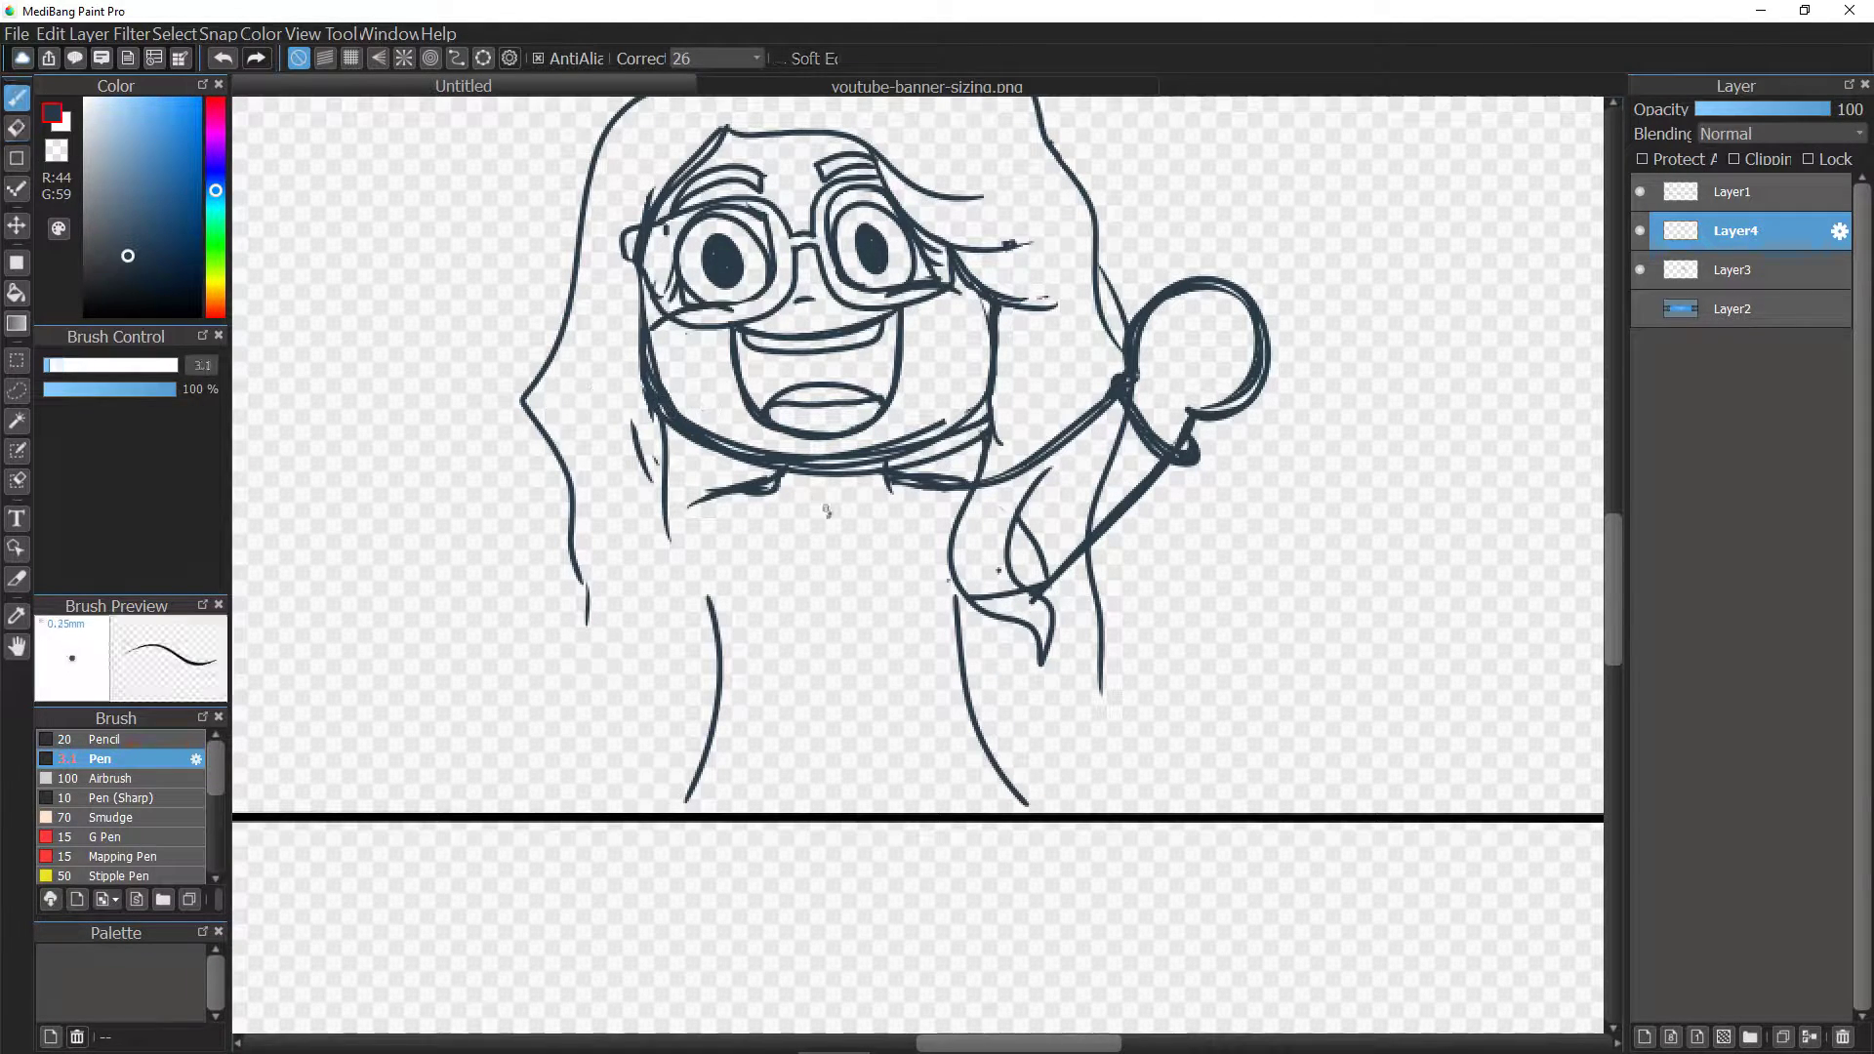
mouse_move(683, 800)
mouse_down()
mouse_move(886, 815)
mouse_move(1010, 793)
mouse_up()
mouse_move(1613, 569)
mouse_down()
mouse_move(1613, 623)
mouse_move(1613, 573)
mouse_up()
drag(688, 845, 677, 868)
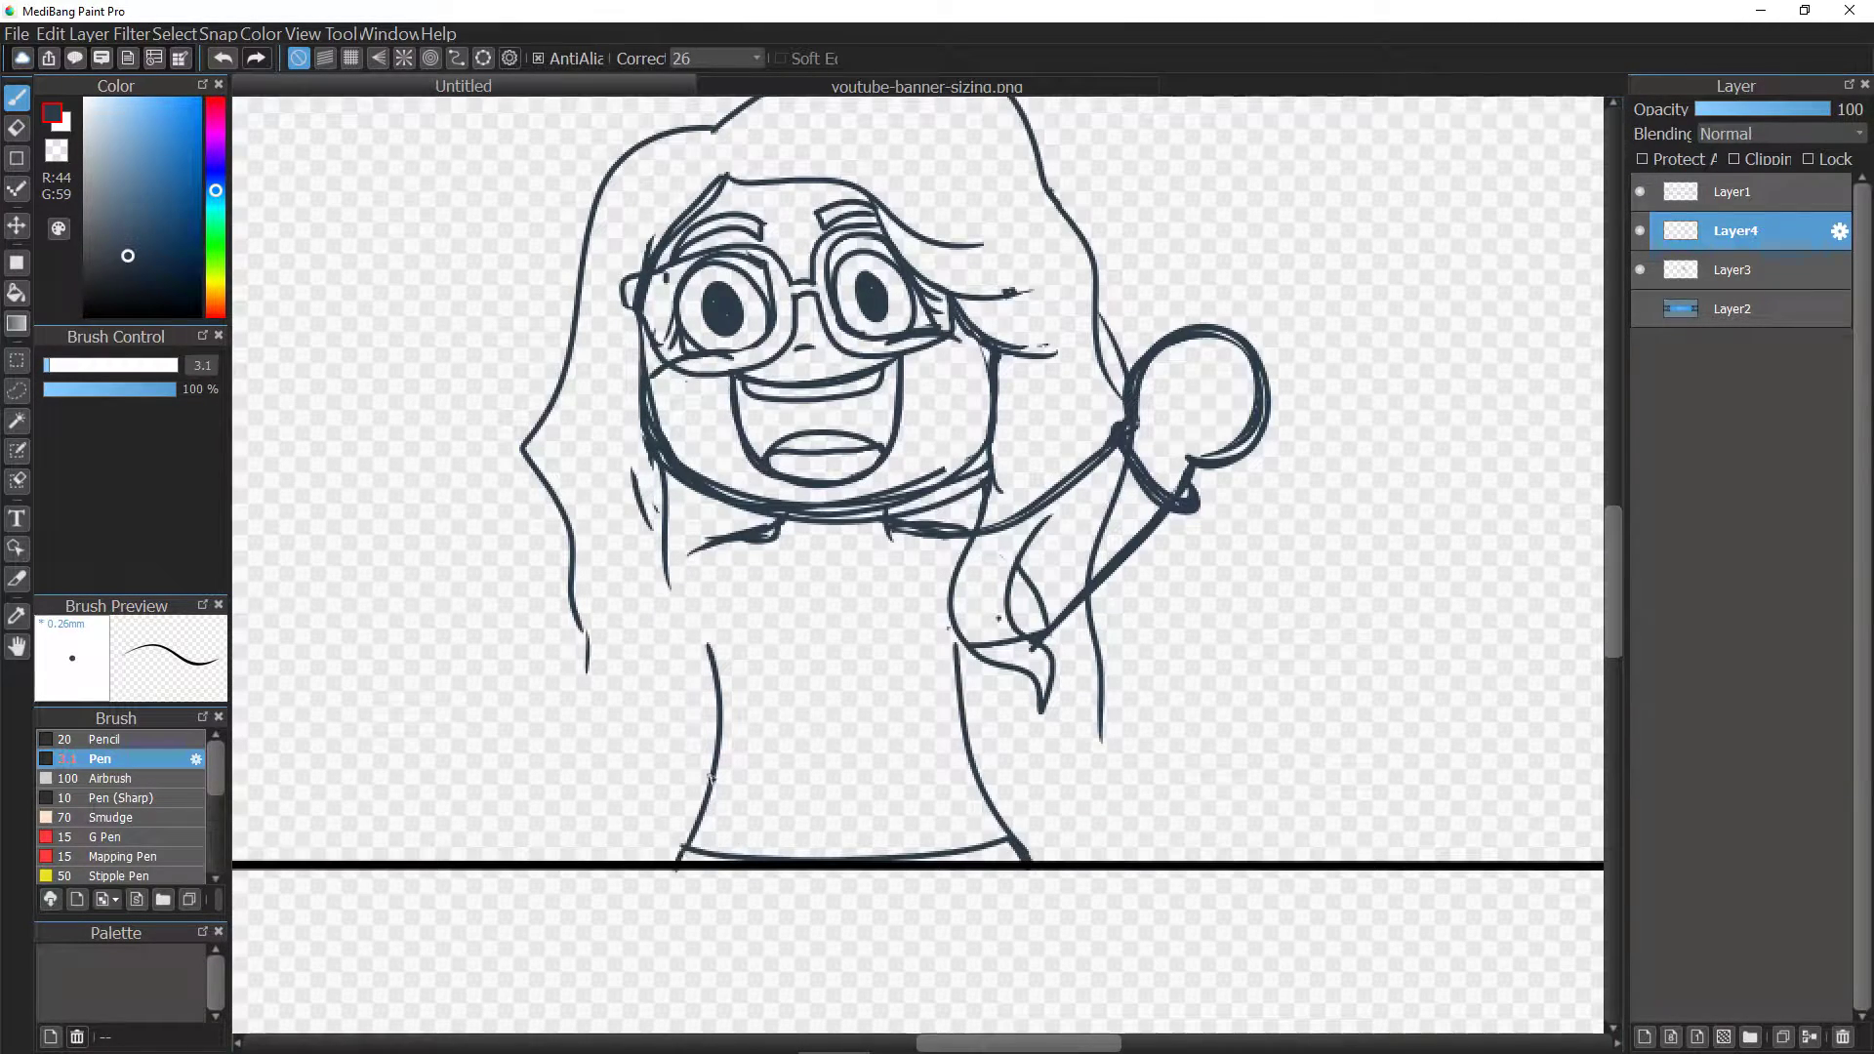
Copy the arm and torso layer and paste it as a new layer.
click(1639, 231)
click(1639, 231)
click(51, 34)
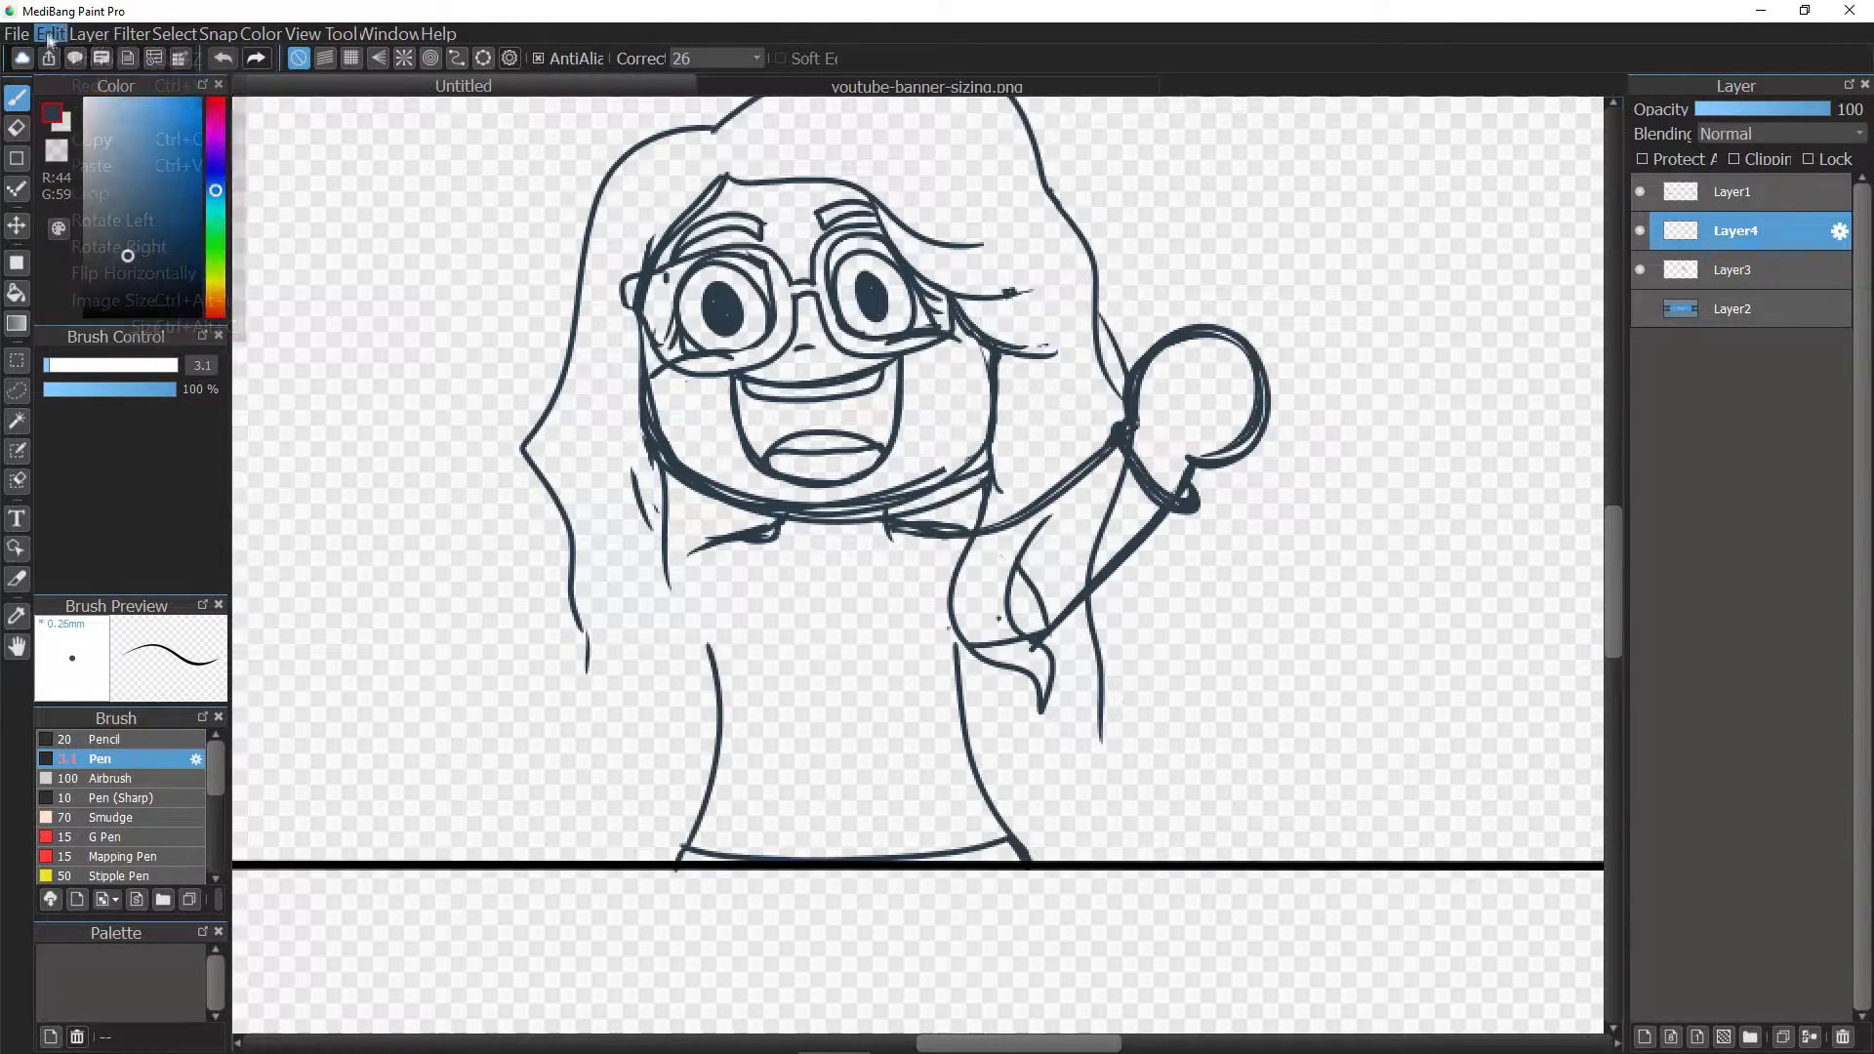
click(71, 133)
click(50, 35)
click(70, 156)
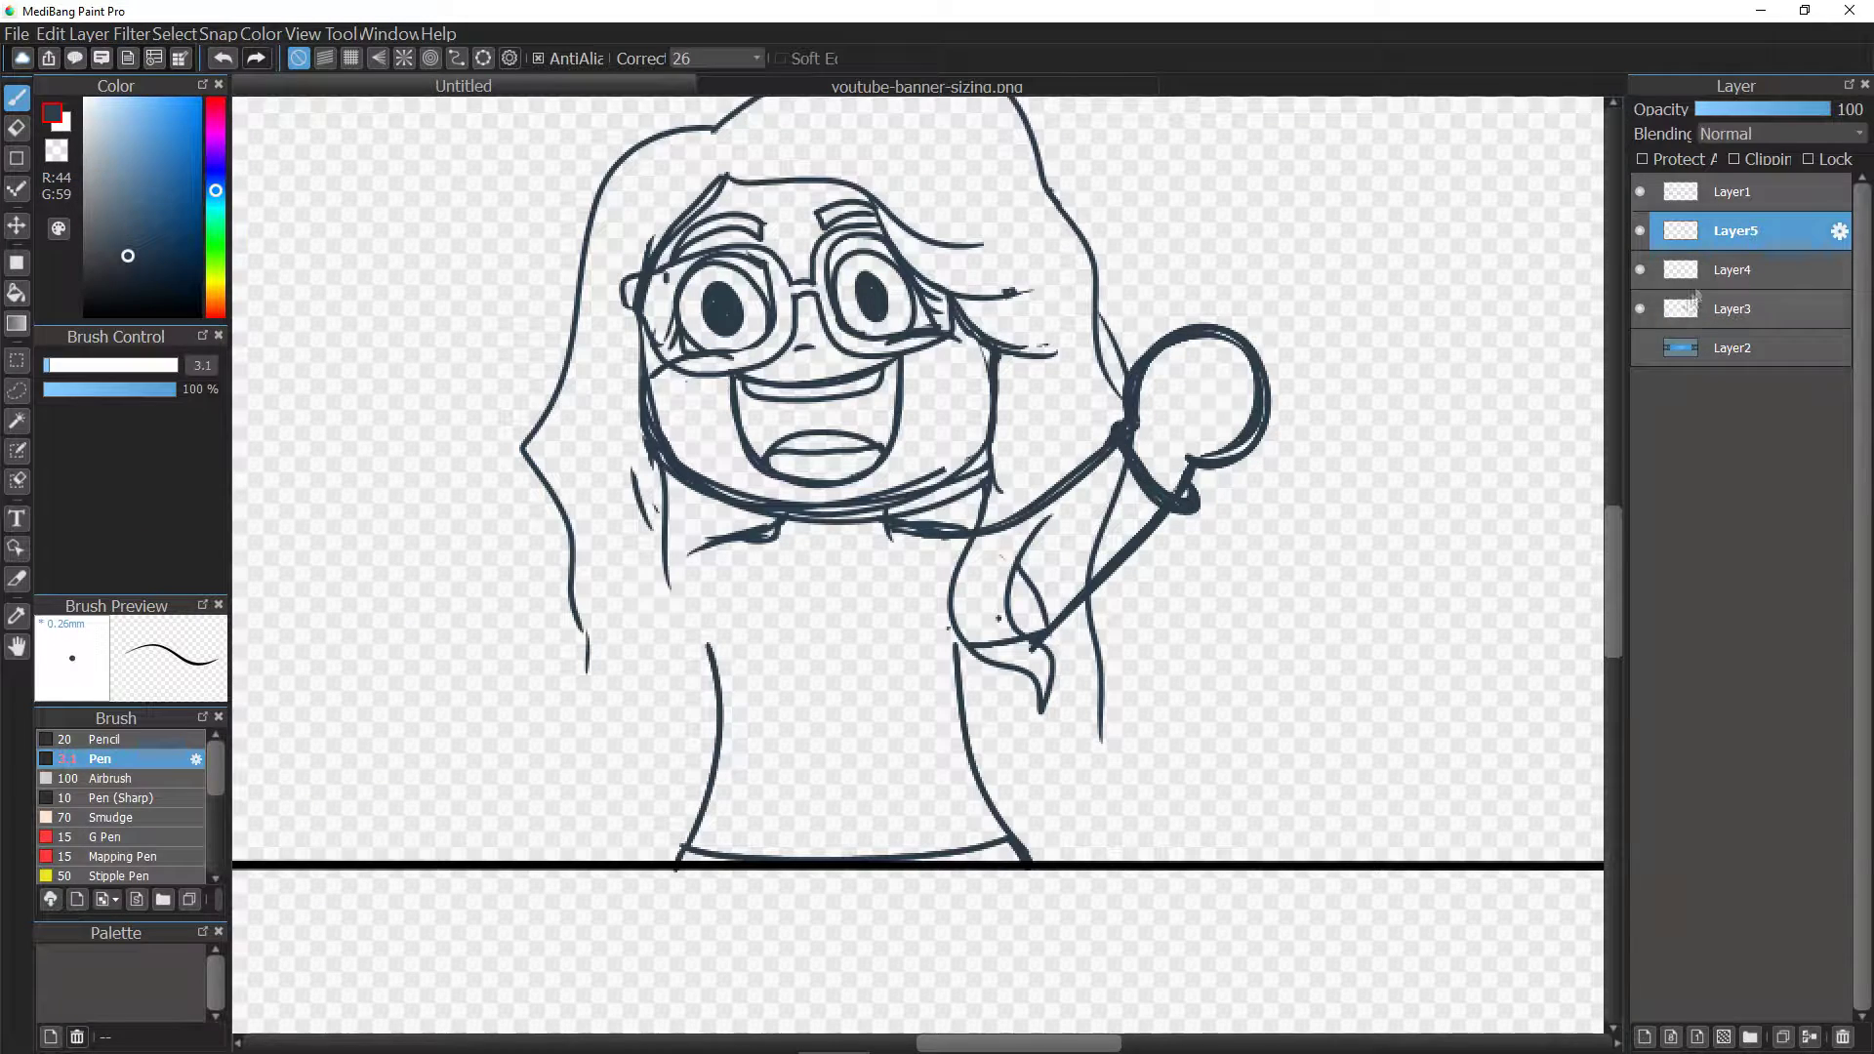
click(188, 36)
click(220, 244)
mouse_move(1271, 554)
mouse_down()
mouse_move(1246, 554)
mouse_move(1273, 554)
mouse_up()
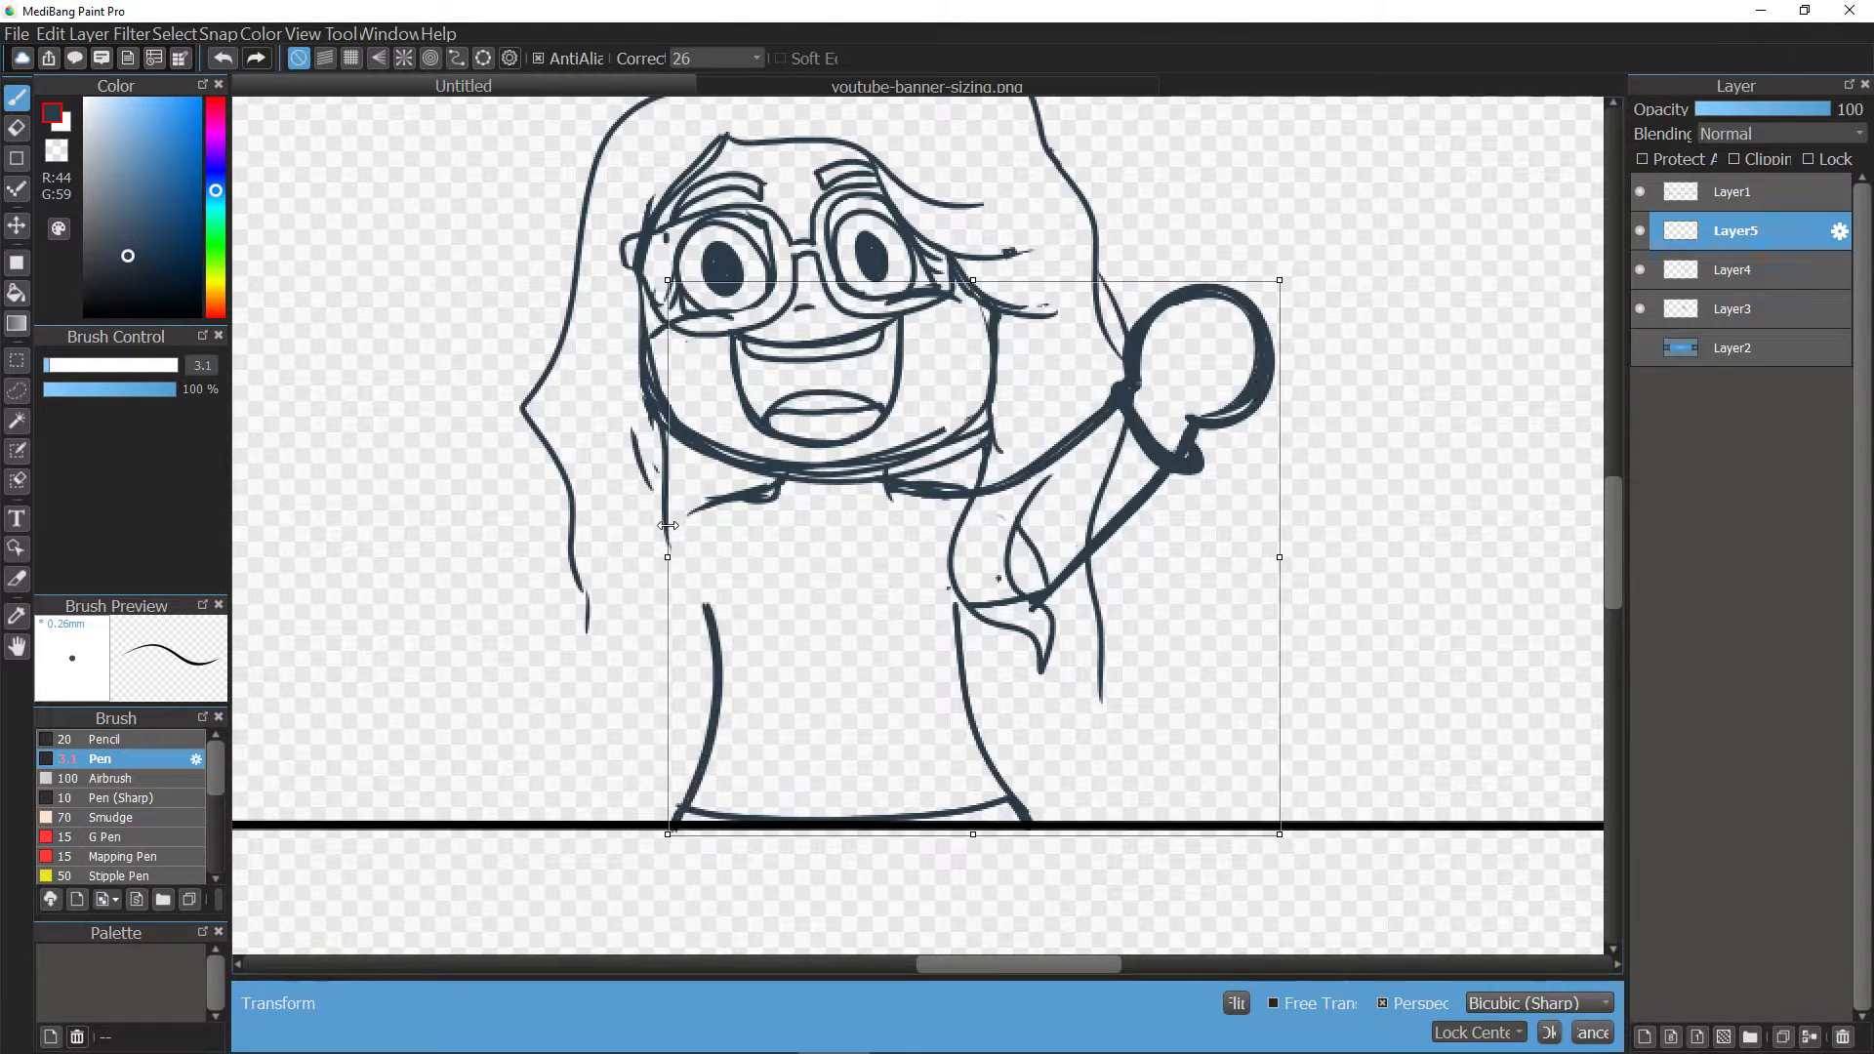
click(195, 35)
click(297, 273)
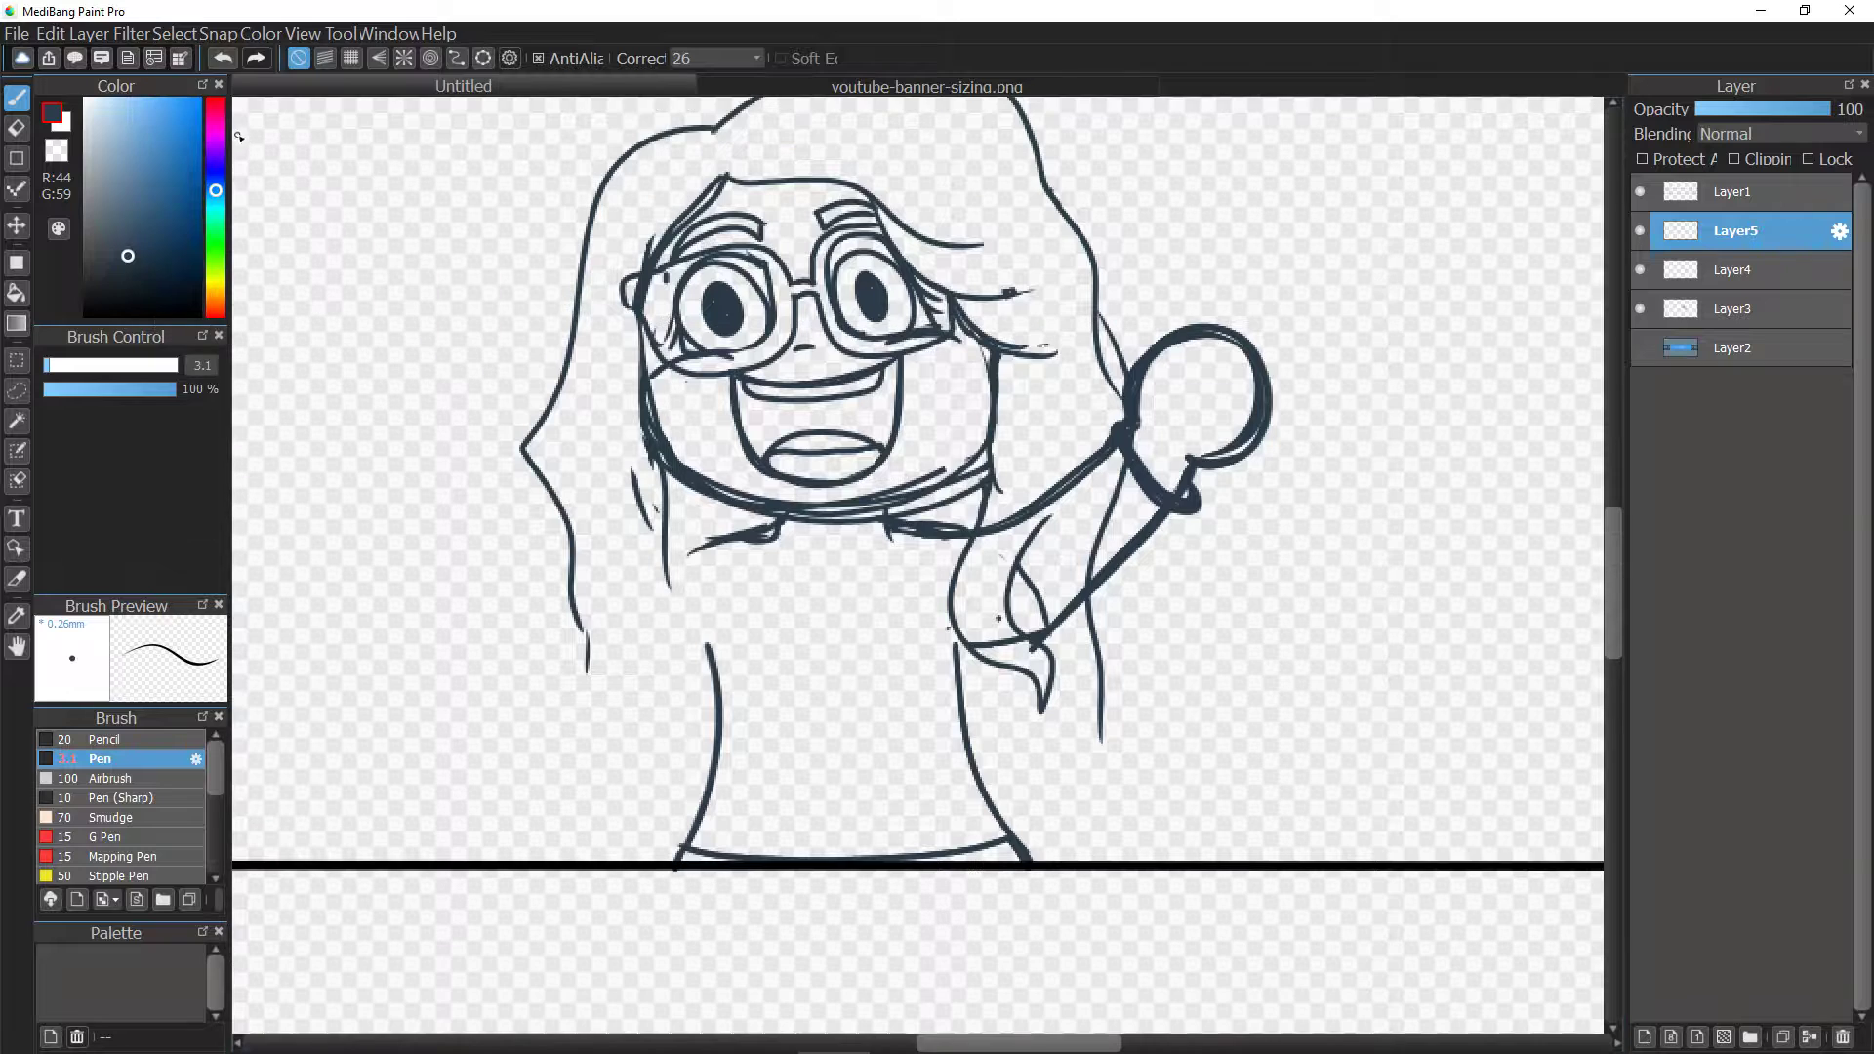
click(184, 36)
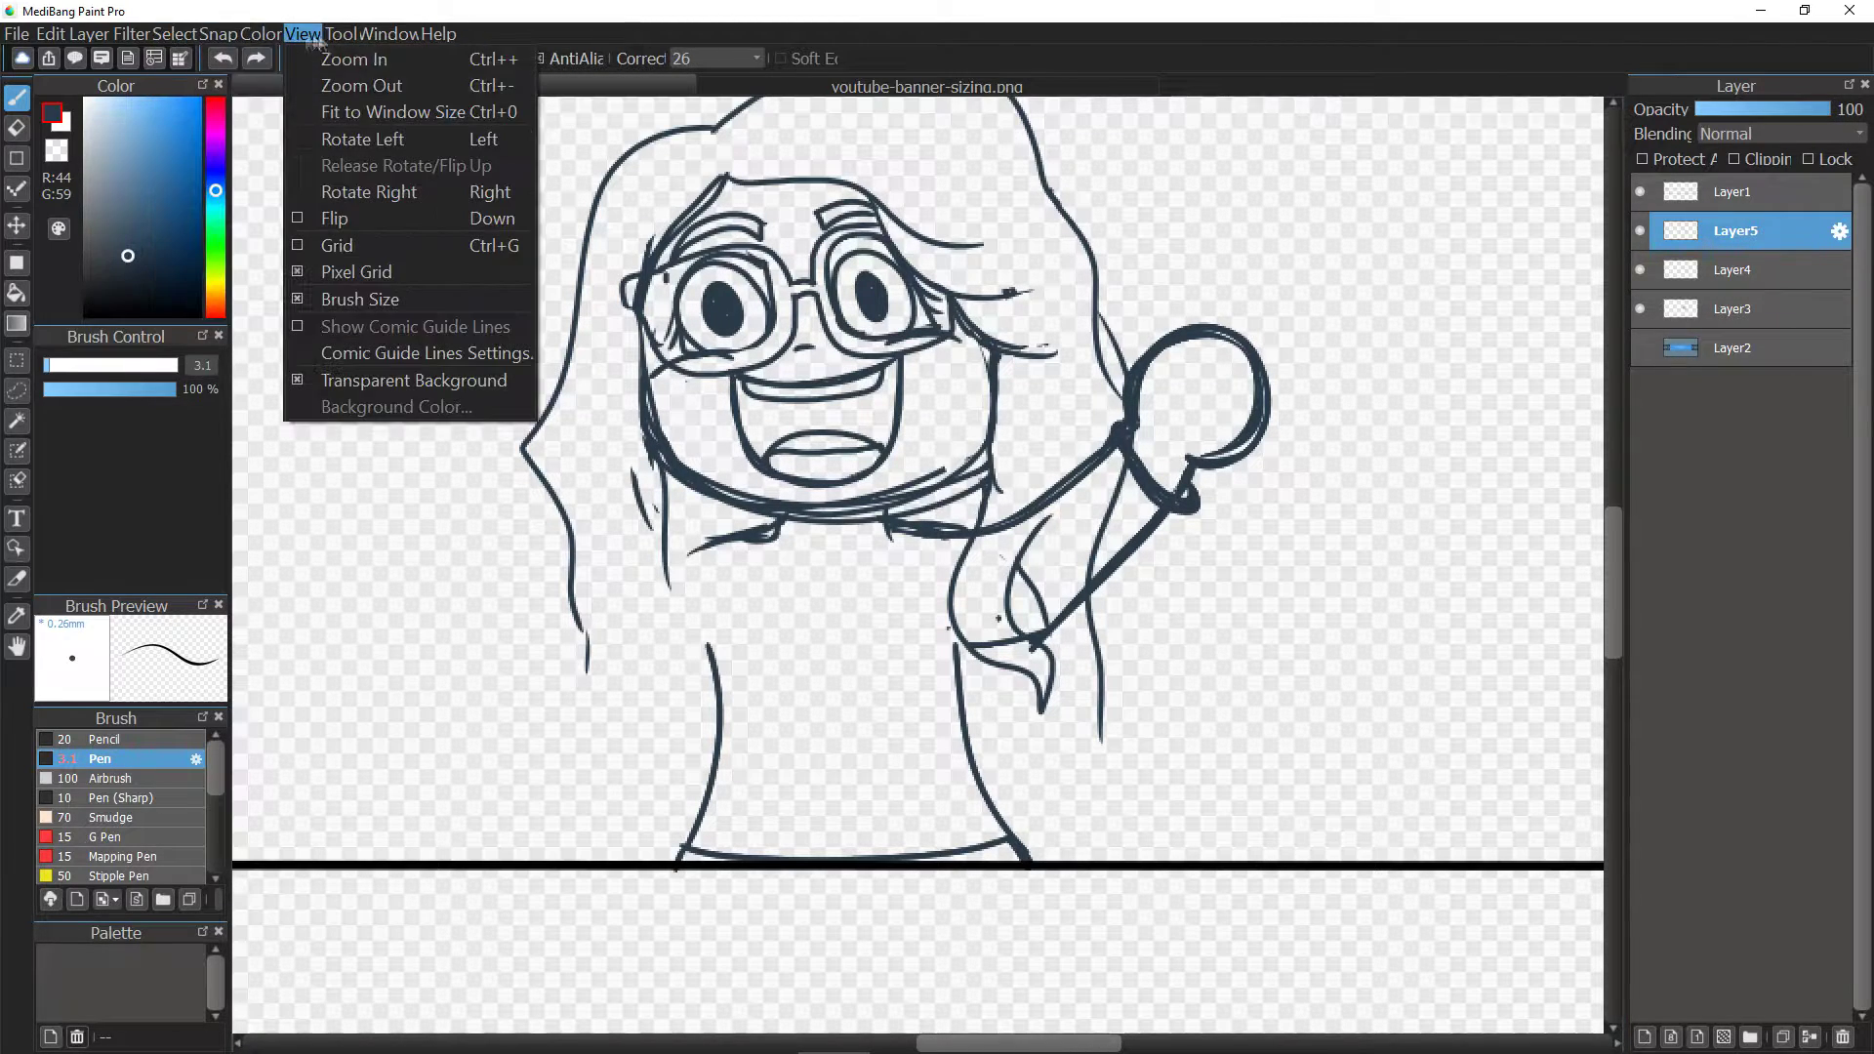
Flip the pasted arm and torso layer horizontally and move it to the opposite side so both torso halves line up.
mouse_move(151, 34)
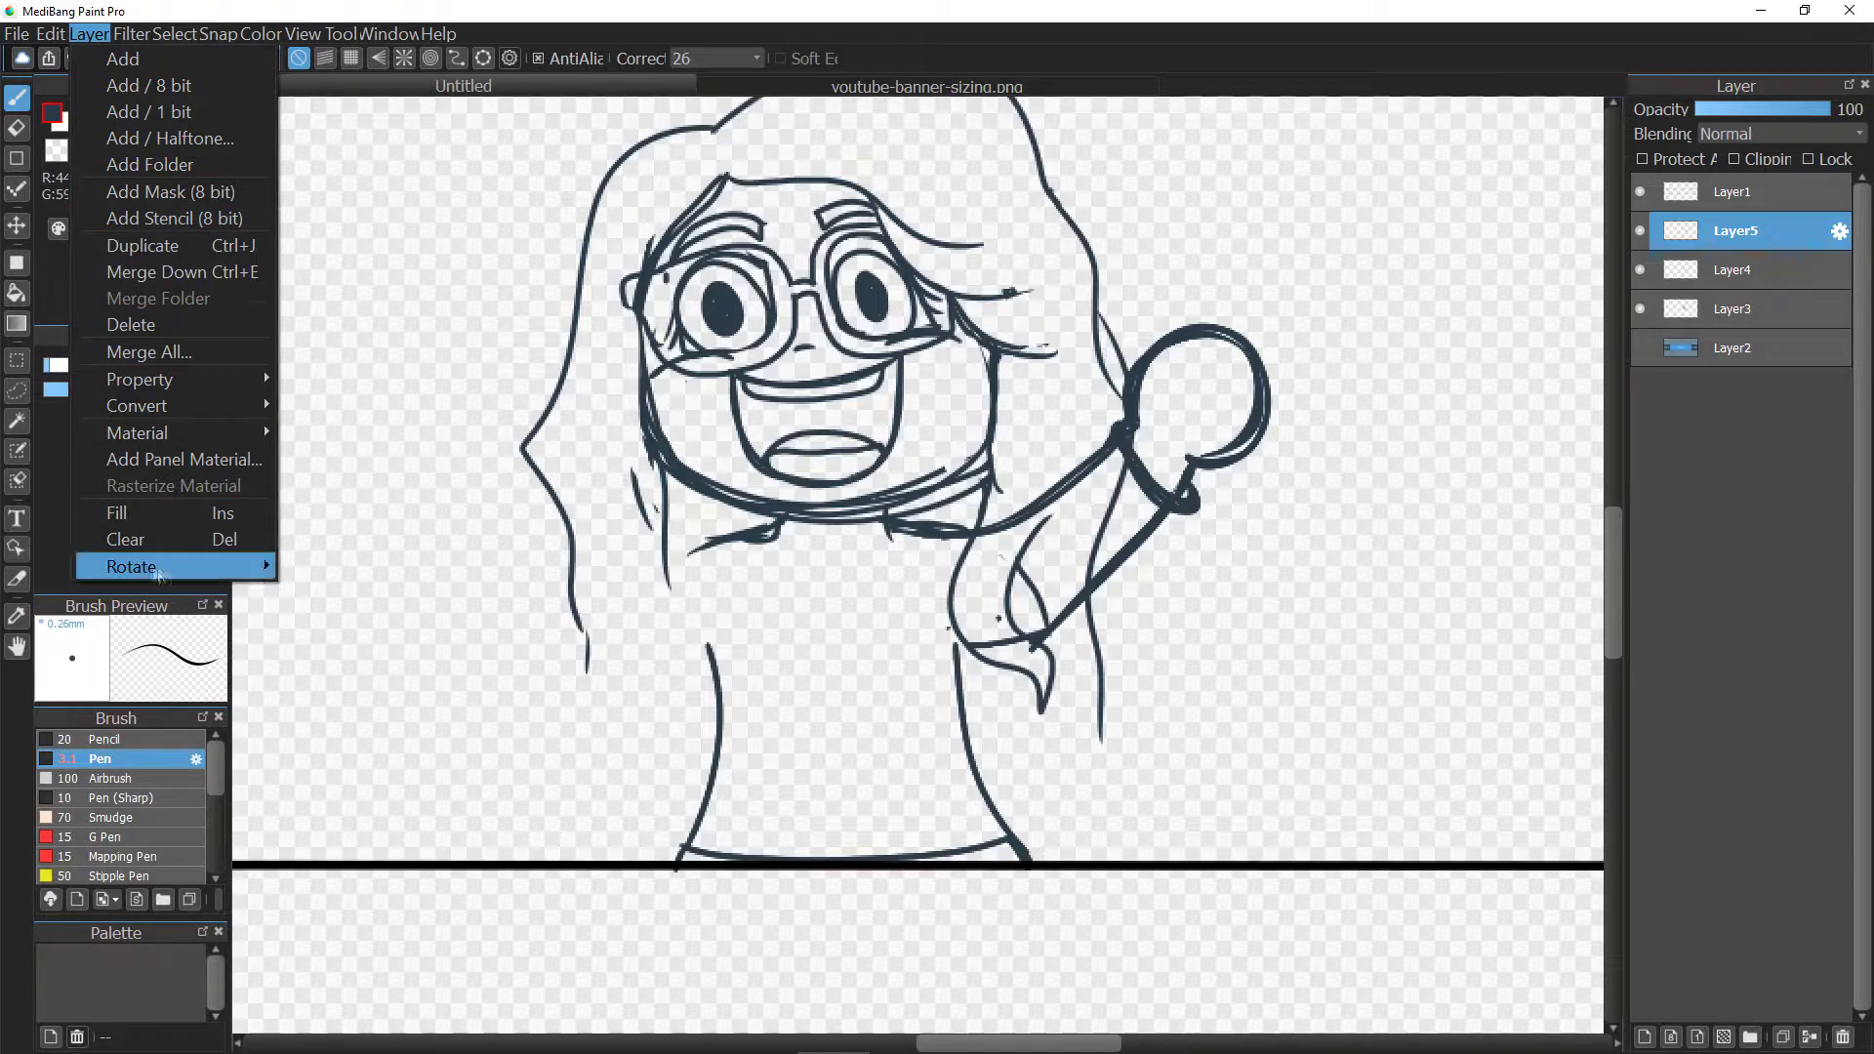
click(342, 598)
click(17, 224)
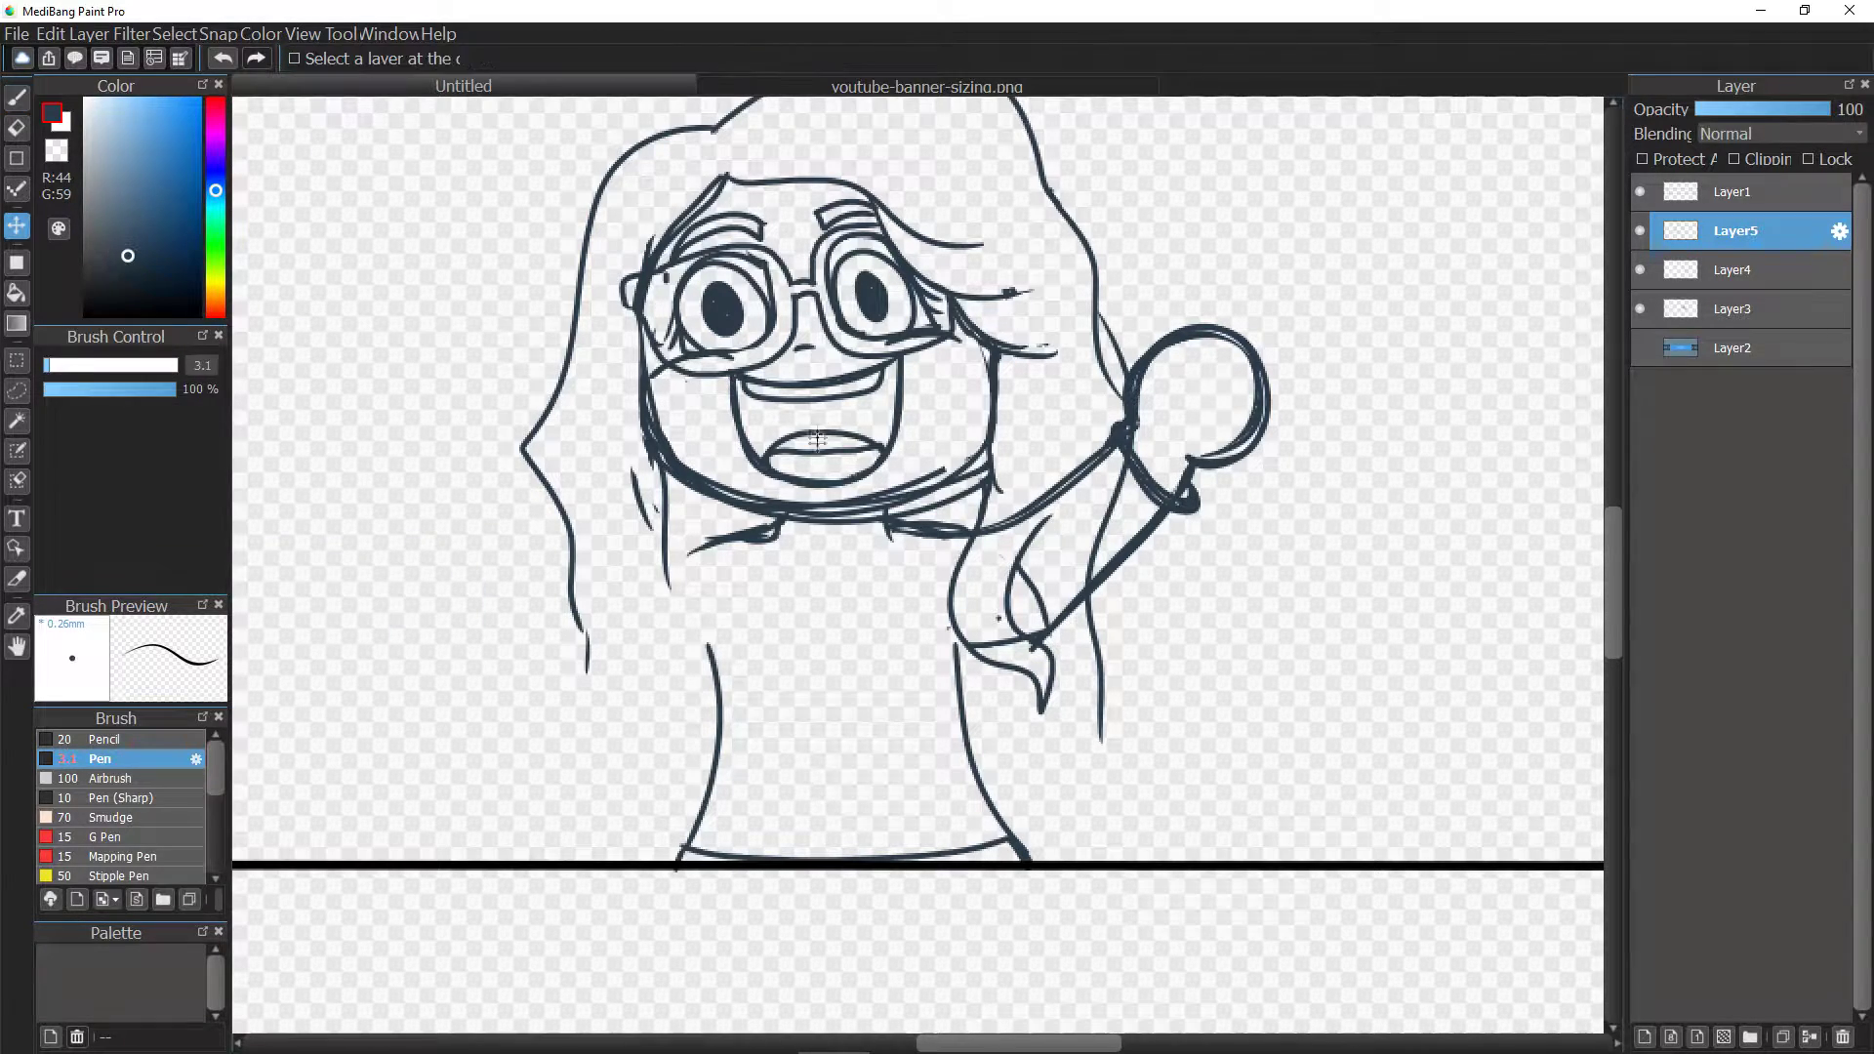
scroll(974, 470, down, 3)
drag(477, 648, 899, 554)
scroll(901, 556, up, 3)
scroll(901, 556, up, 1)
scroll(1001, 566, down, 3)
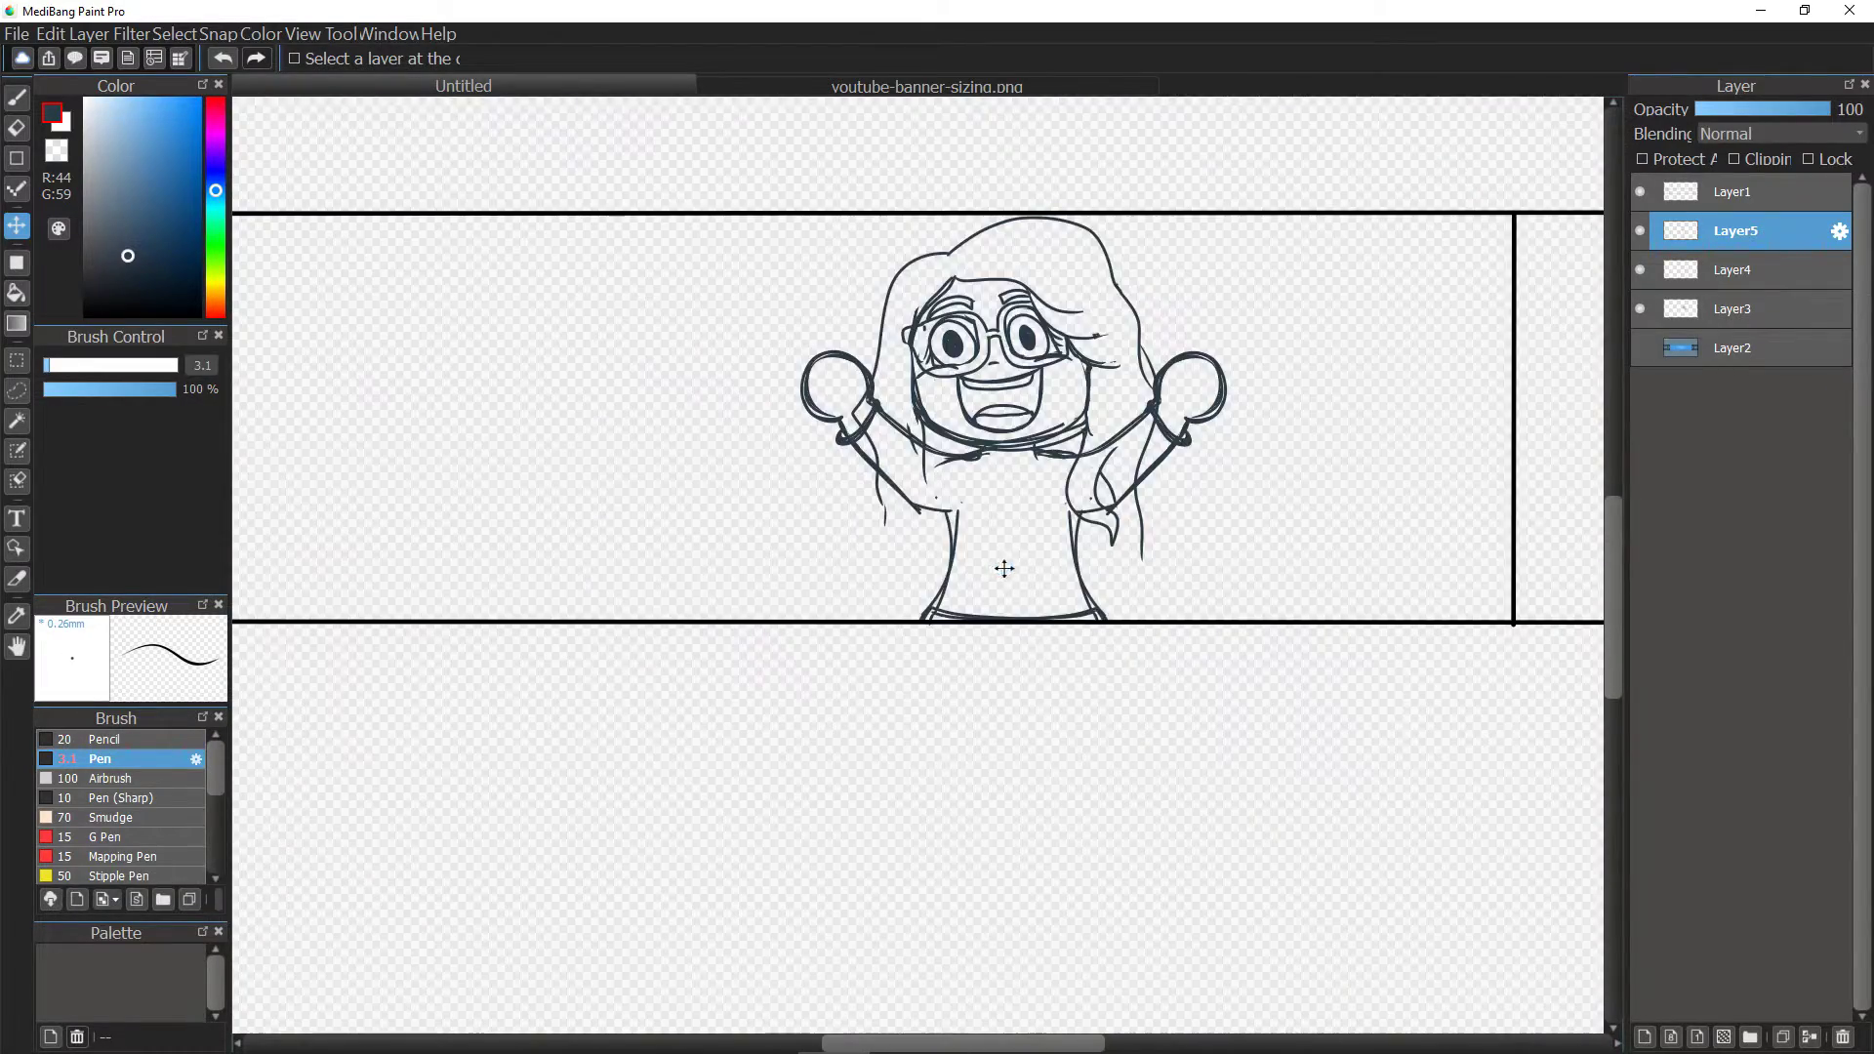
scroll(1003, 569, up, 1)
scroll(1614, 589, up, 3)
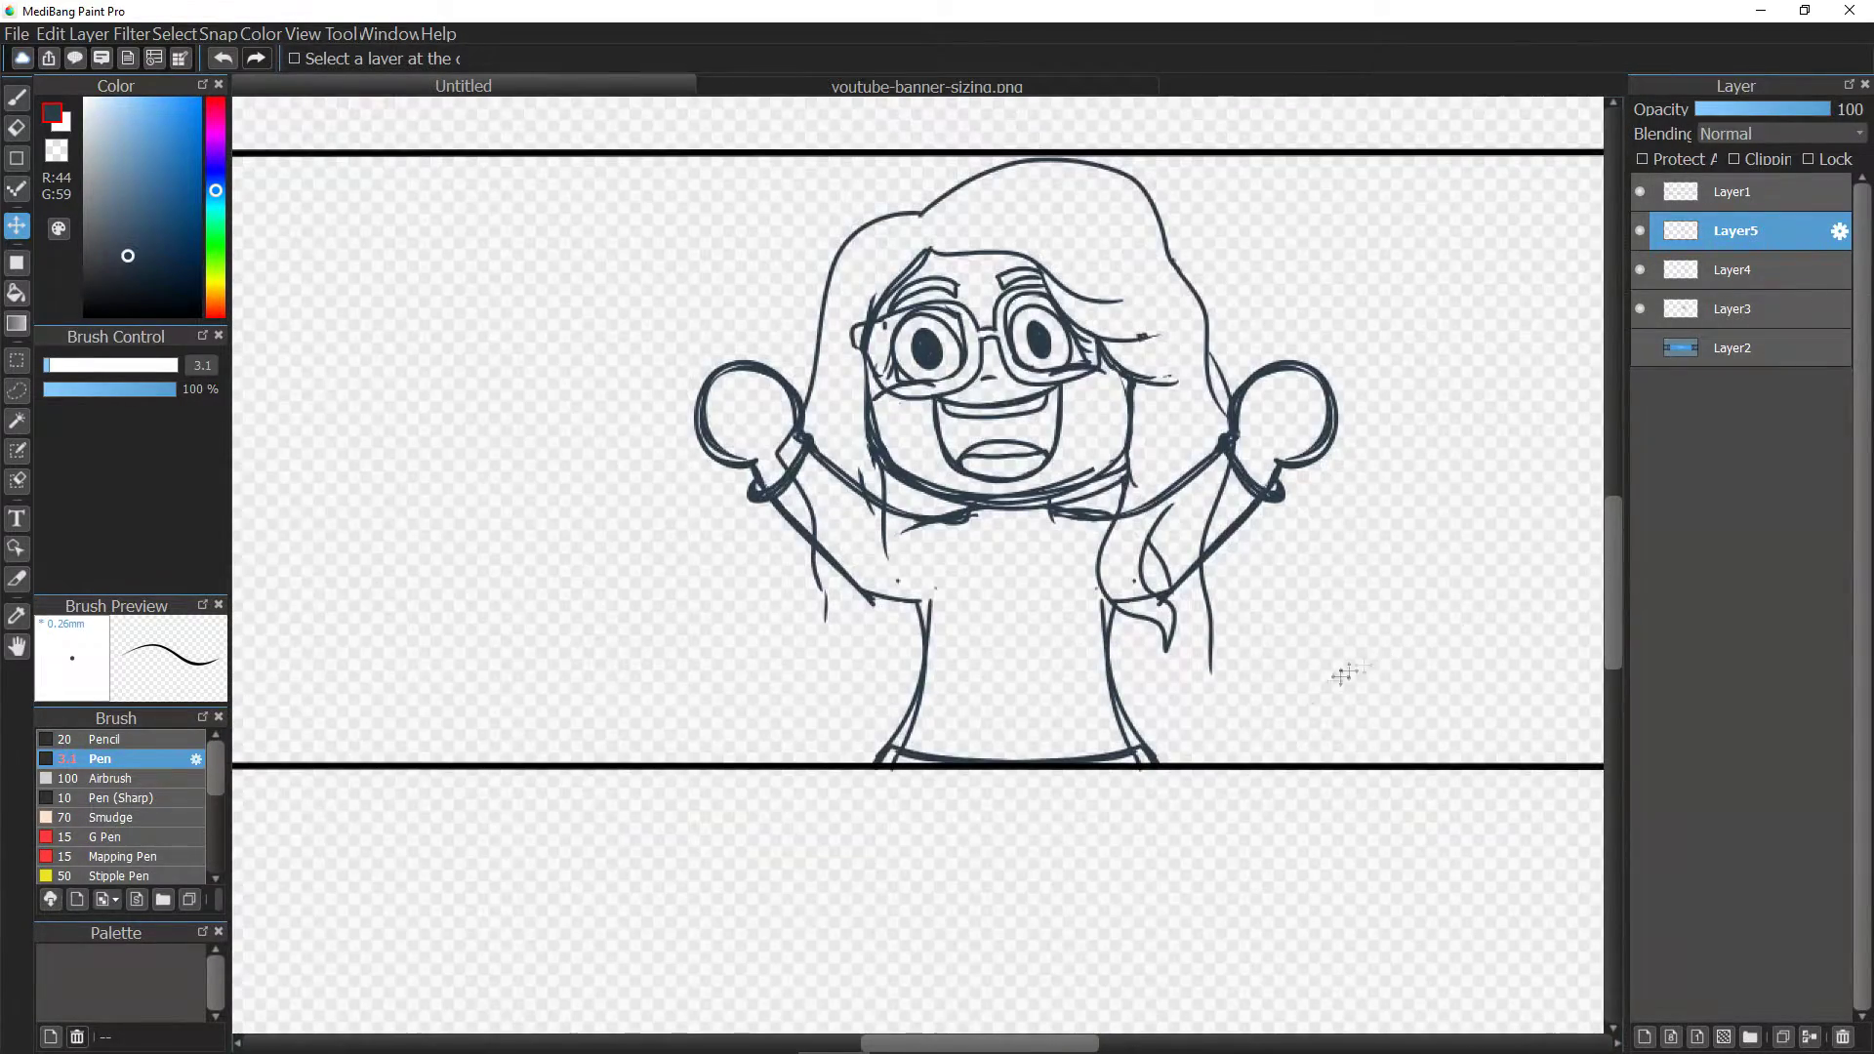
drag(1150, 693, 1154, 696)
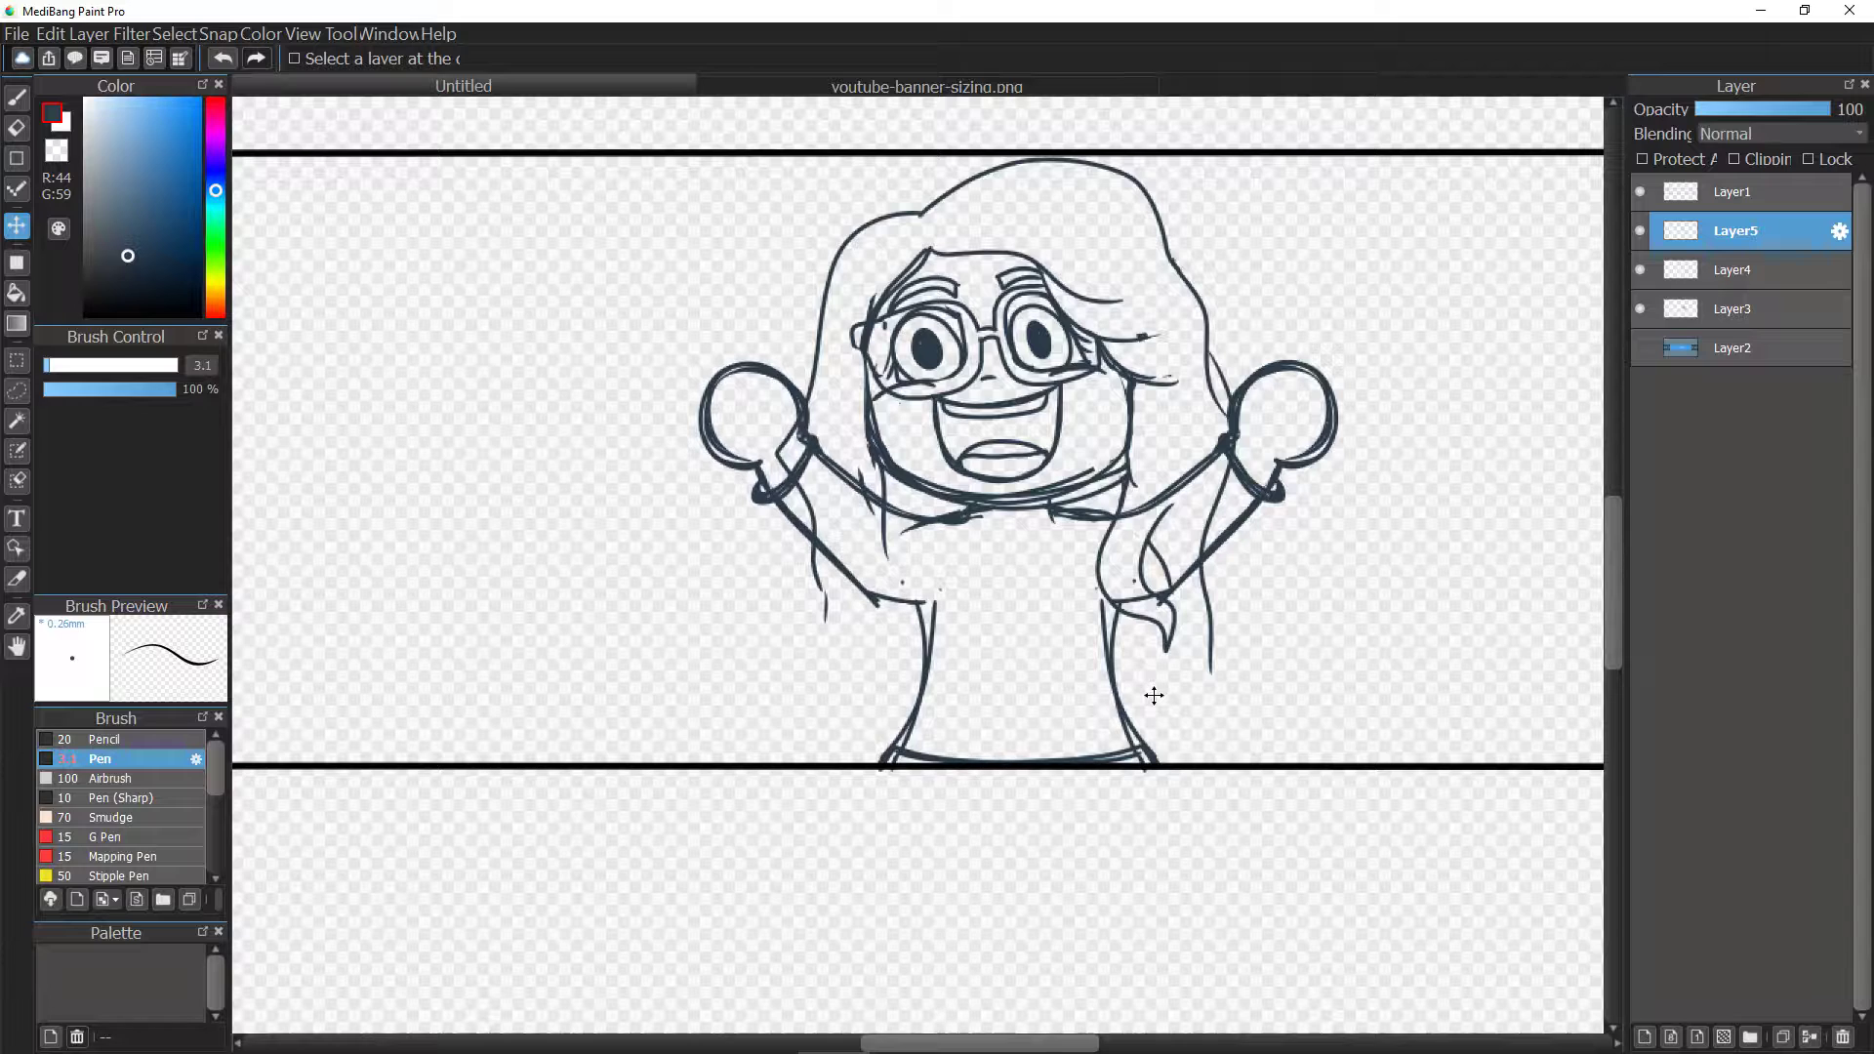
Erase the overlapping torso and hem lines on Layer4 and merge the two arm-and-torso layers.
click(1683, 269)
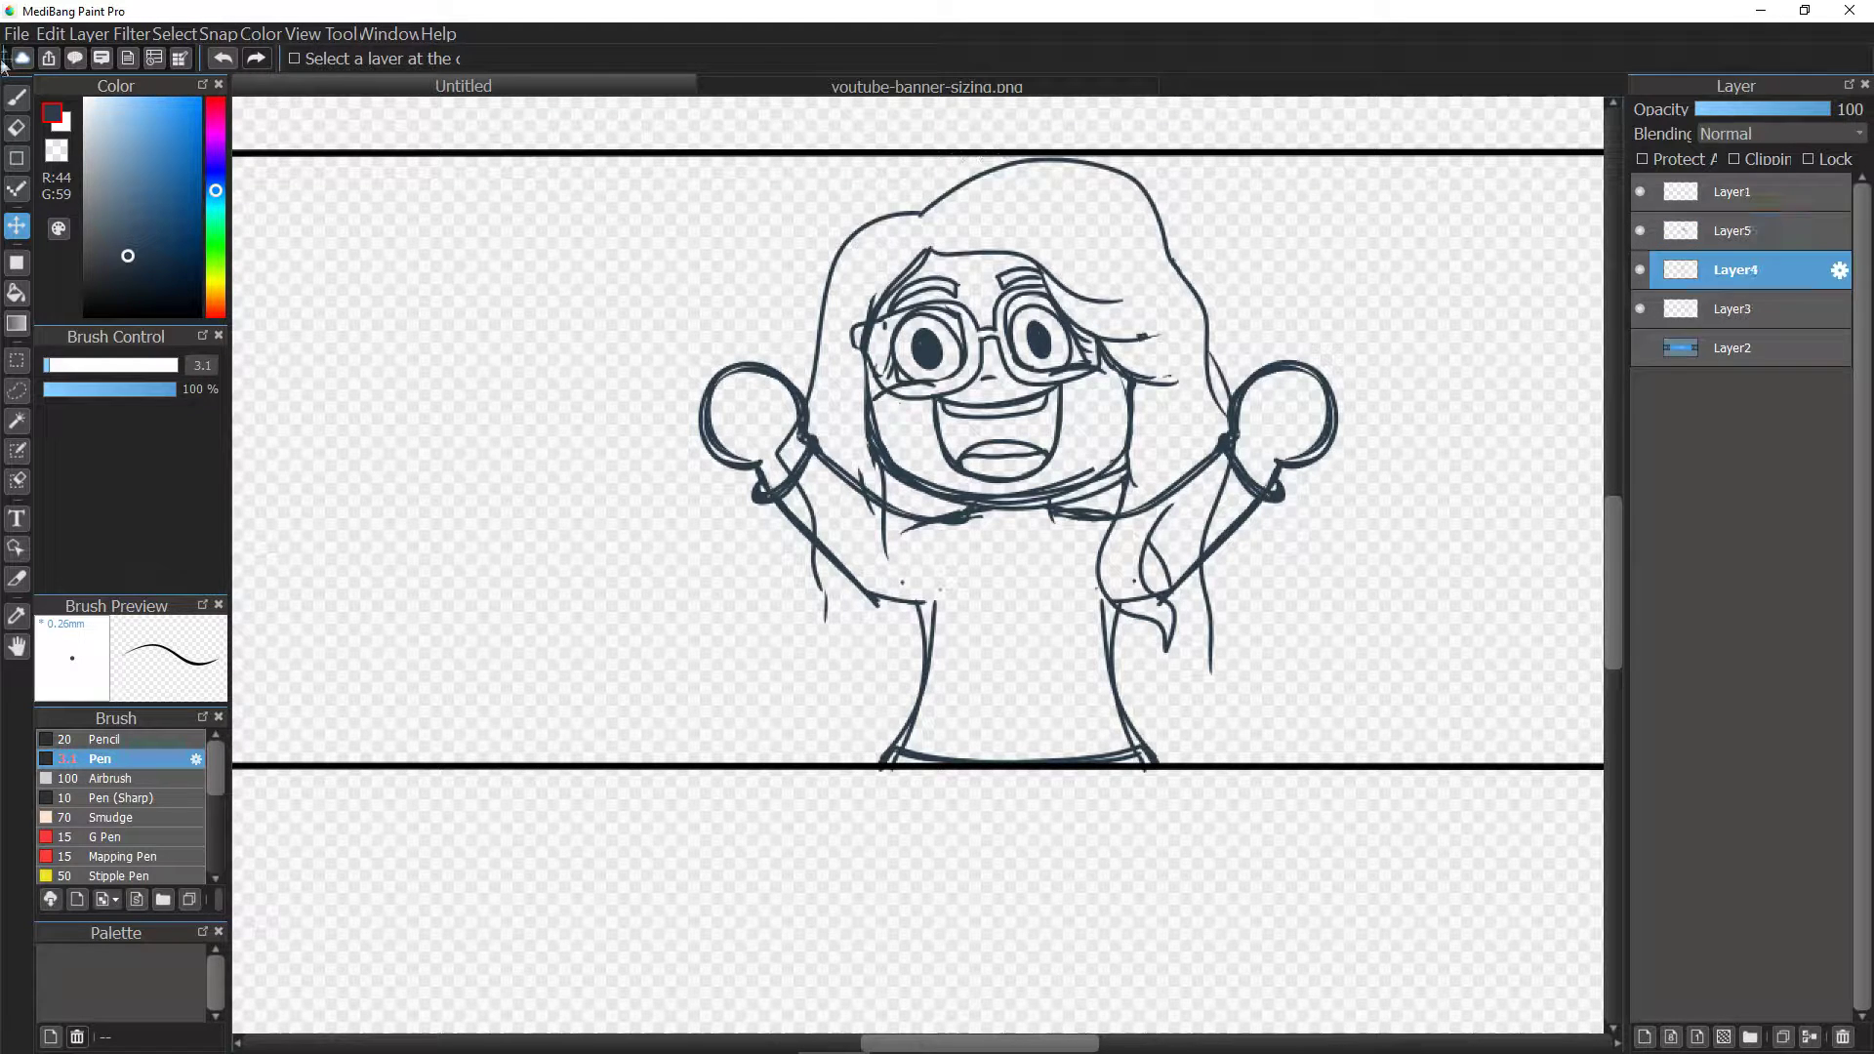
key(e)
scroll(1118, 567, up, 1)
drag(1100, 626, 1096, 619)
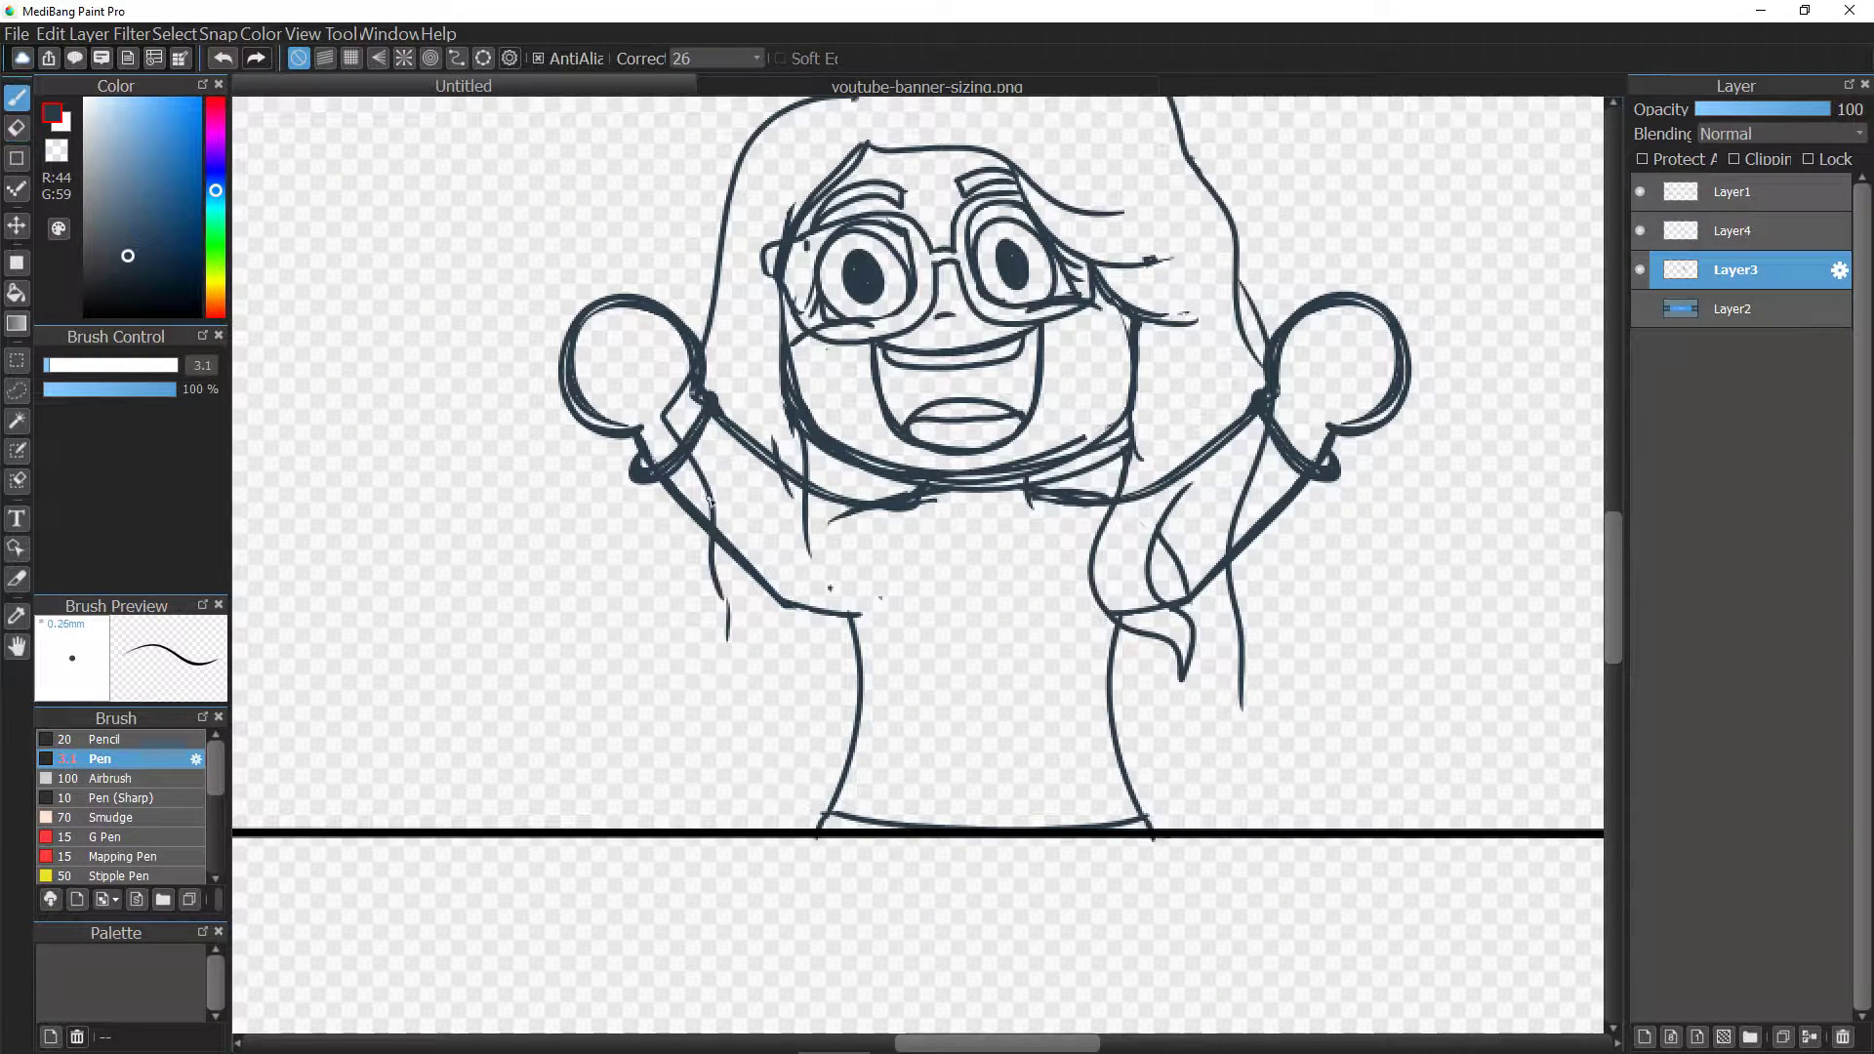
On Layer3, extend the character's long hair below the arm on one side with wavy, pointed locks reaching the waist.
drag(713, 541, 771, 746)
mouse_move(792, 647)
mouse_down()
mouse_move(778, 785)
mouse_move(818, 784)
mouse_up()
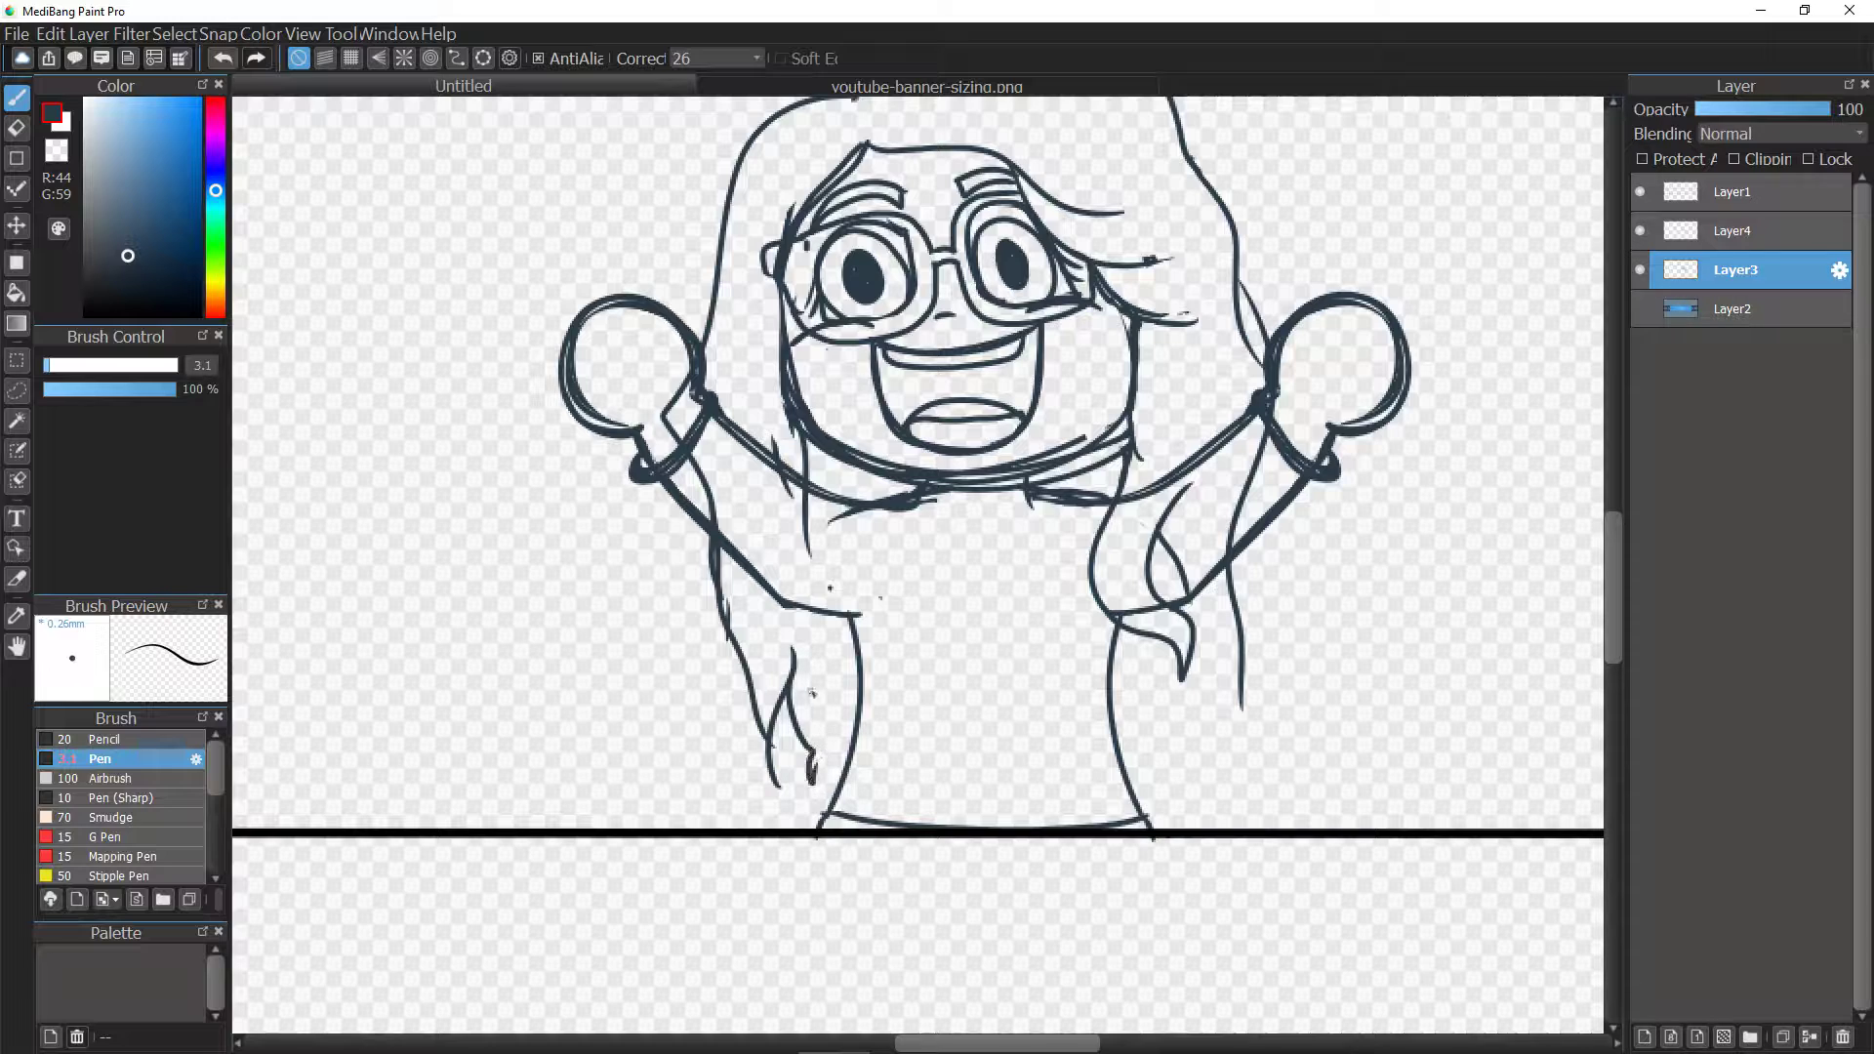
key(ctrl+z)
mouse_move(786, 690)
mouse_down()
mouse_move(831, 754)
mouse_move(831, 652)
mouse_move(846, 657)
mouse_up()
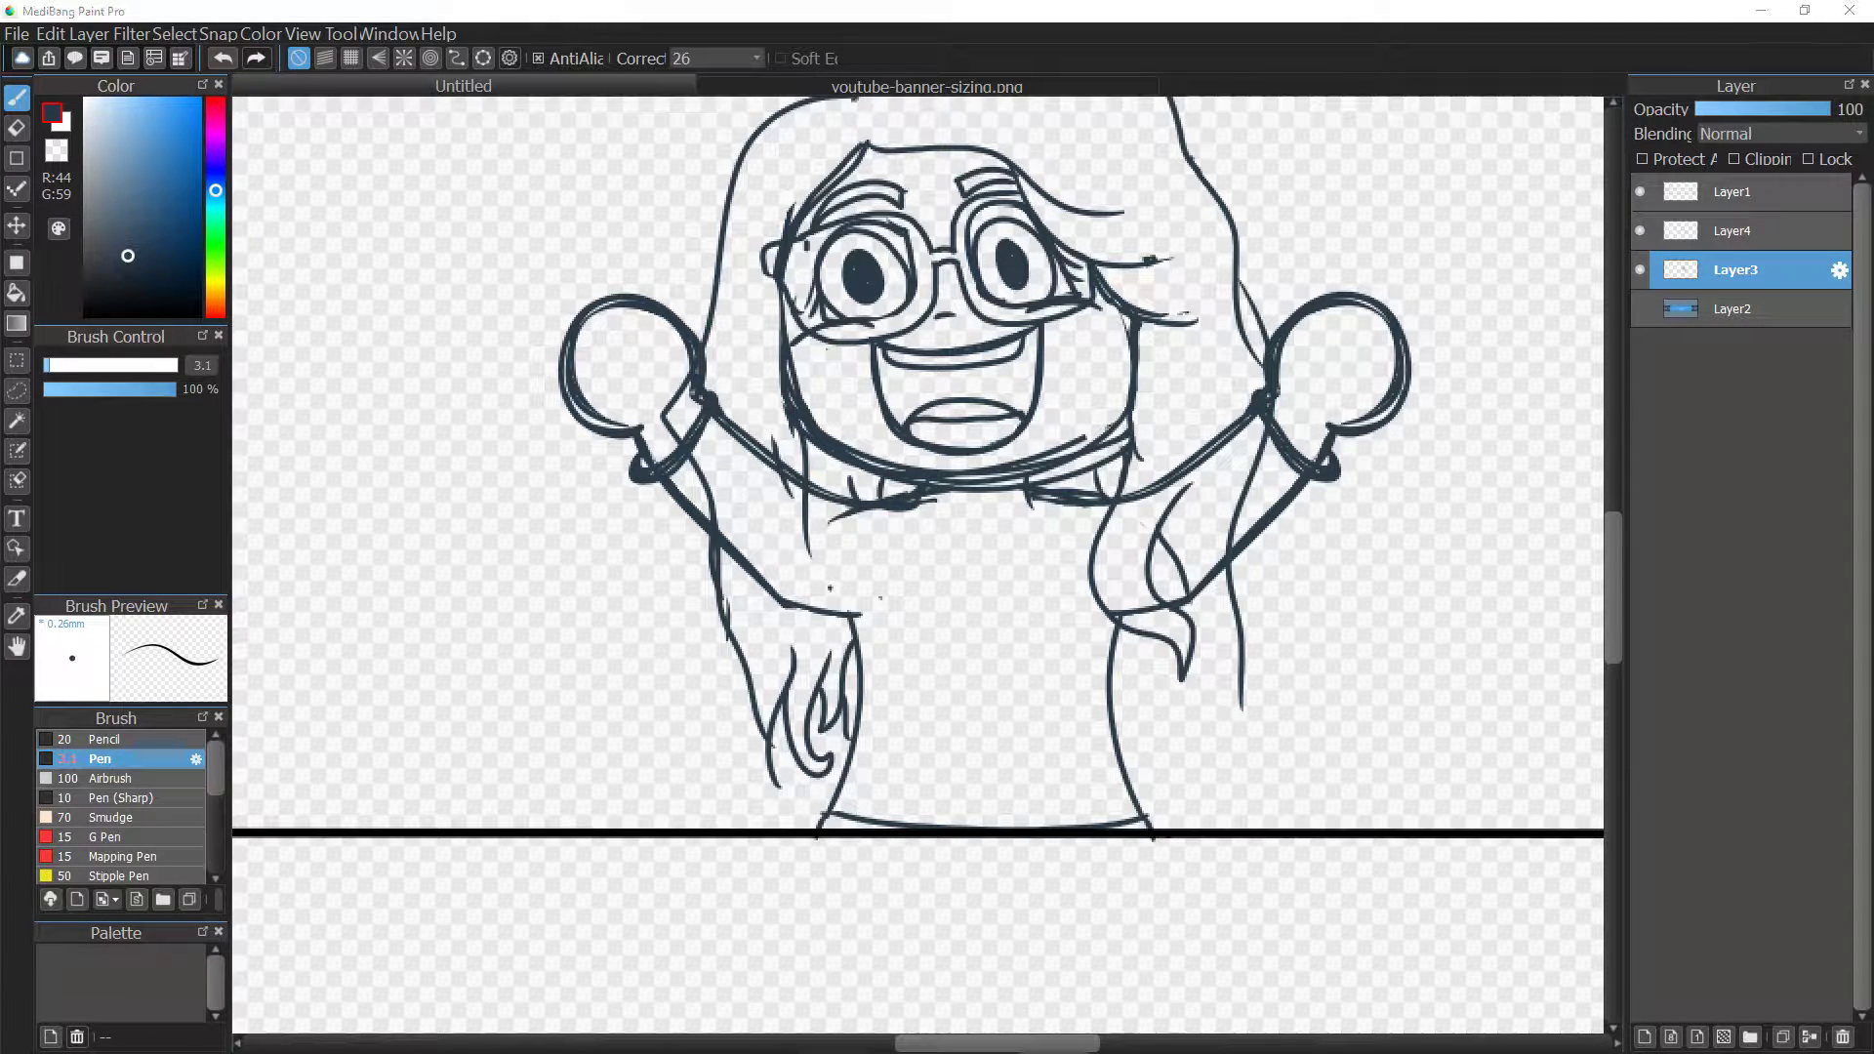
Draw matching pointed hair locks below the opposite arm, redoing the strokes that overlap the torso edge.
mouse_move(1237, 674)
mouse_down()
mouse_move(1195, 796)
mouse_move(1200, 727)
mouse_up()
drag(1164, 681, 1183, 766)
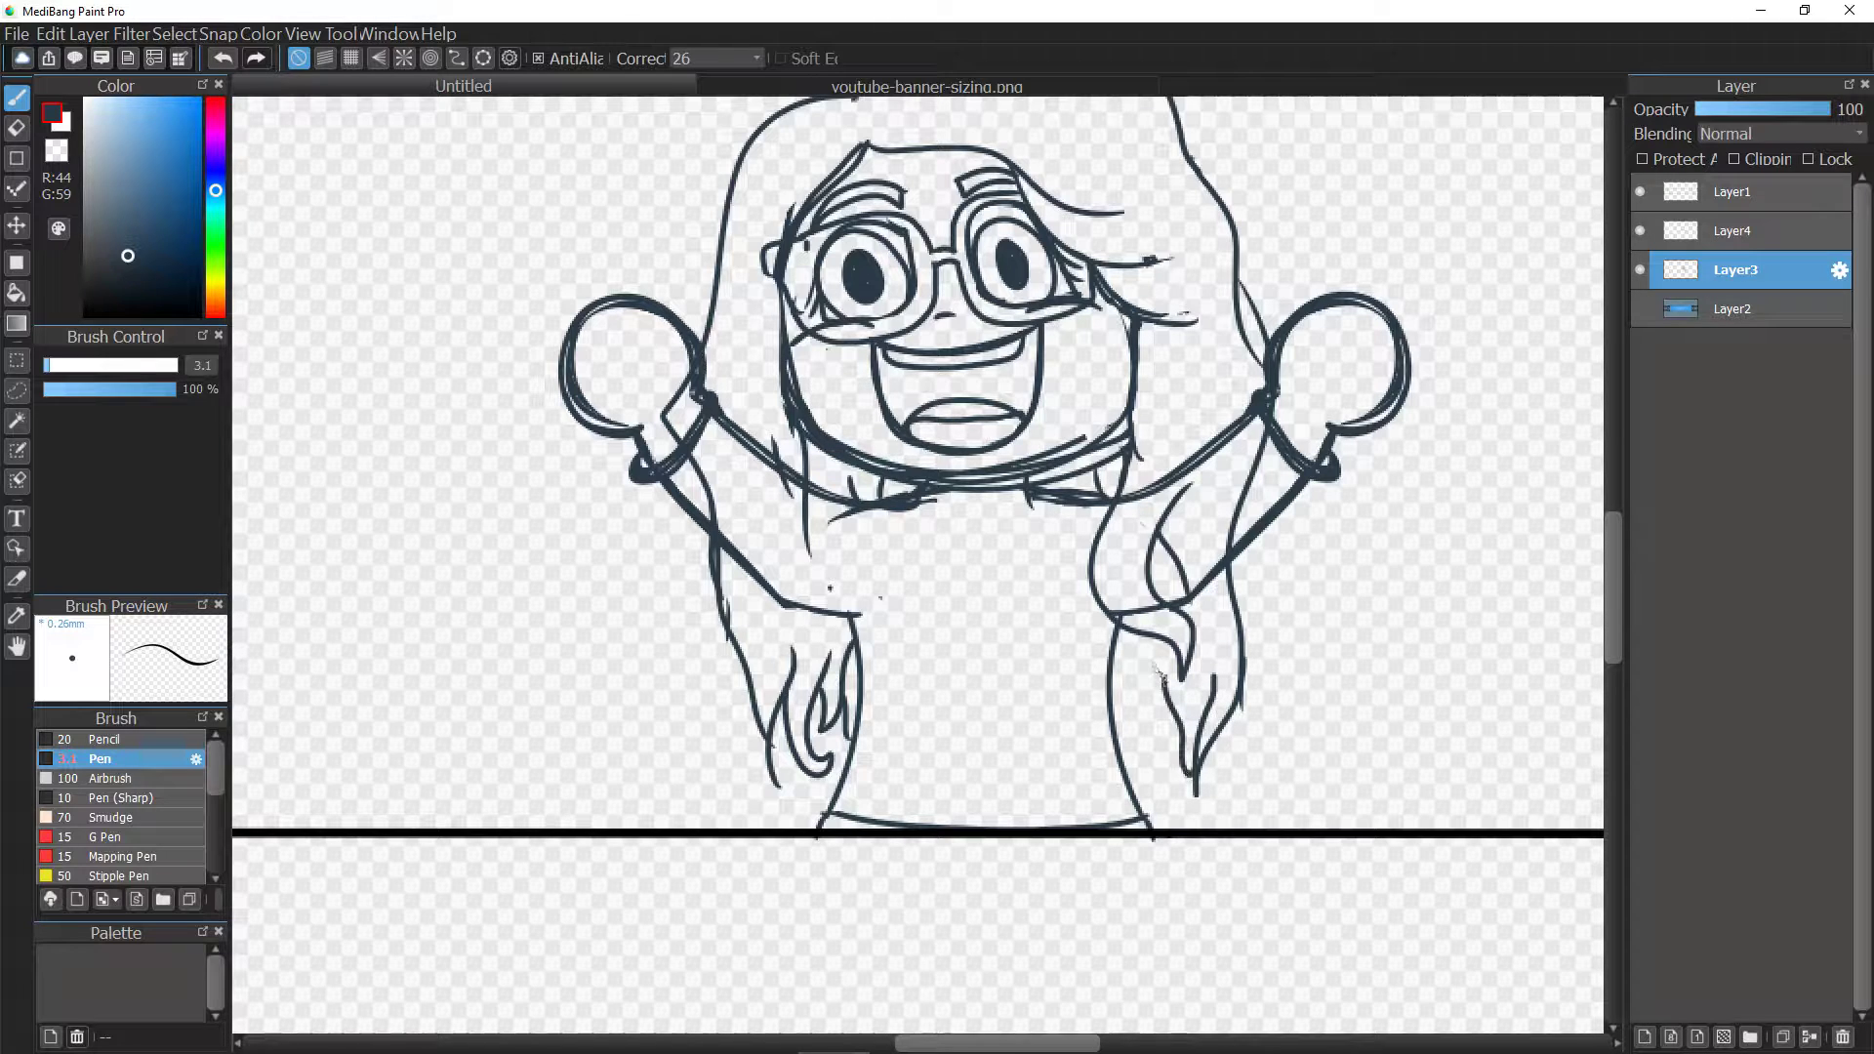
mouse_move(1159, 675)
mouse_down()
mouse_move(1140, 740)
mouse_move(1116, 624)
mouse_up()
key(ctrl+z)
key(ctrl+z)
mouse_move(1146, 720)
mouse_down()
mouse_move(1162, 679)
mouse_move(1139, 747)
mouse_move(1155, 806)
mouse_up()
key(ctrl+z)
drag(1159, 800, 1161, 697)
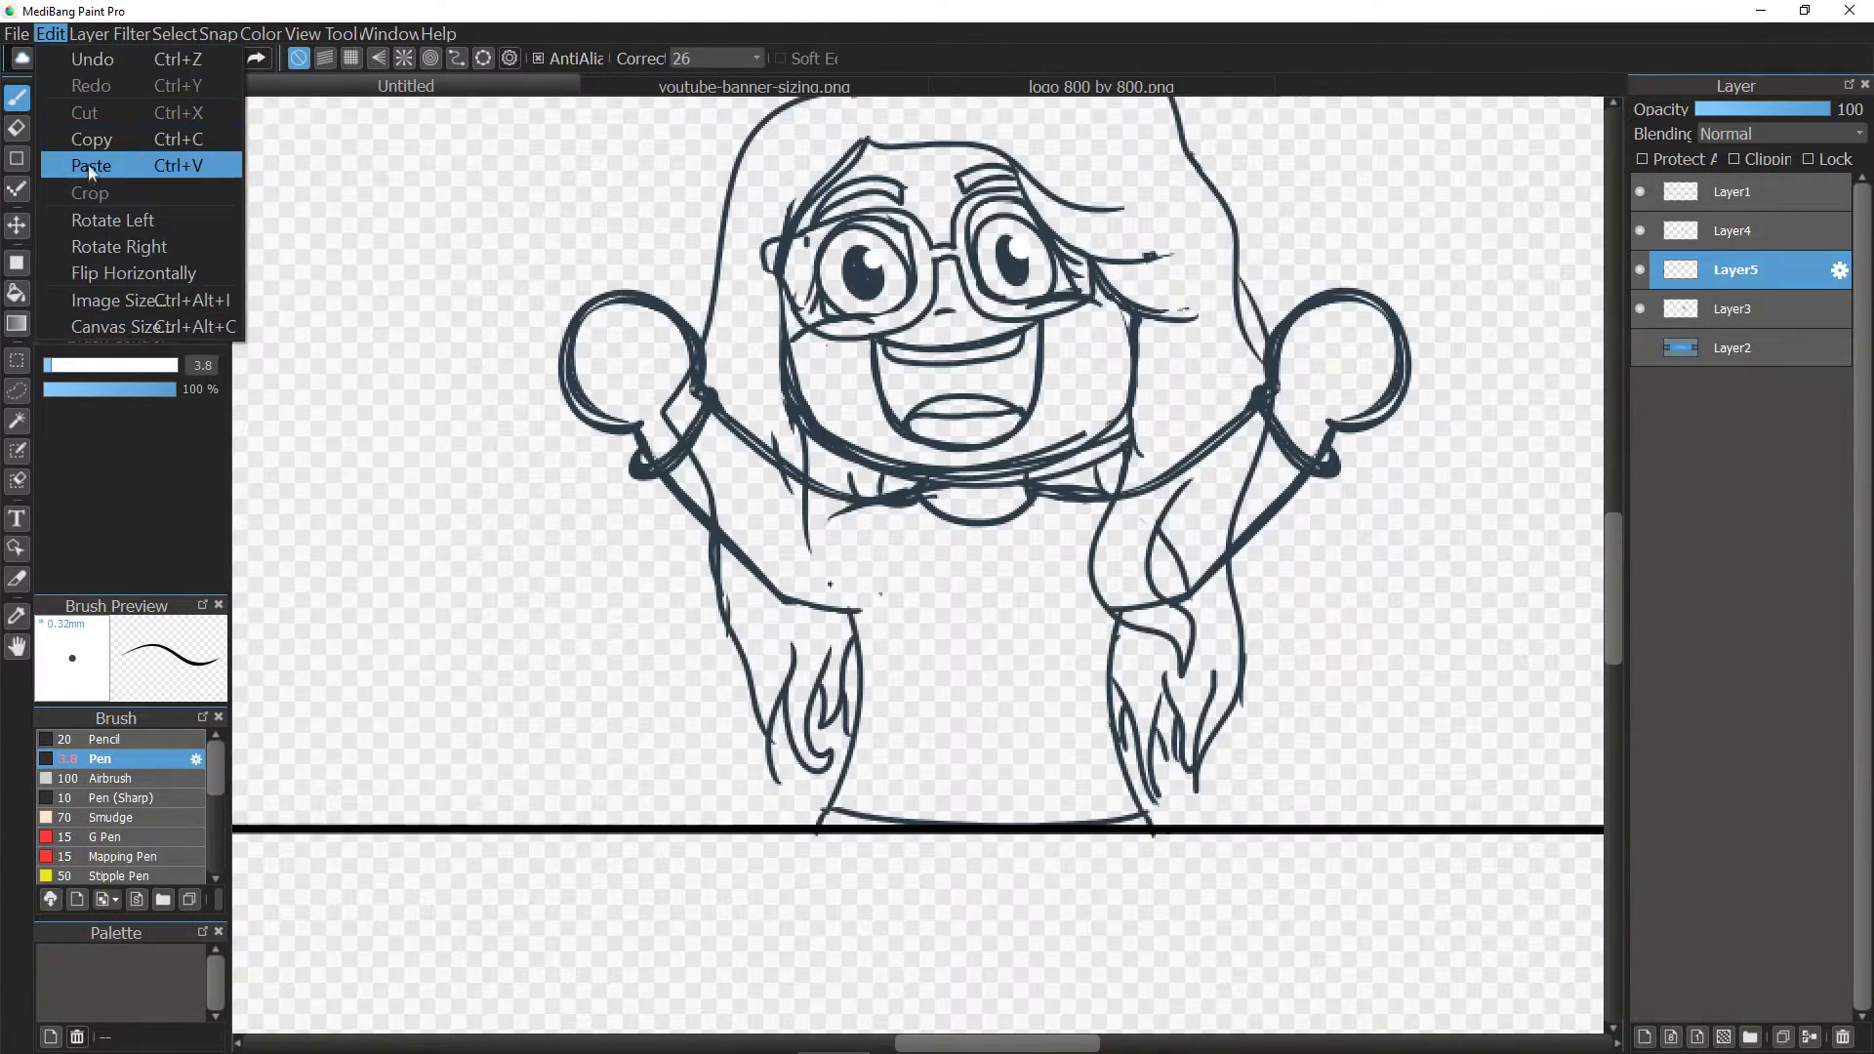
Paste the copied unicorn-horn logo as a new layer and move it over the character.
click(88, 156)
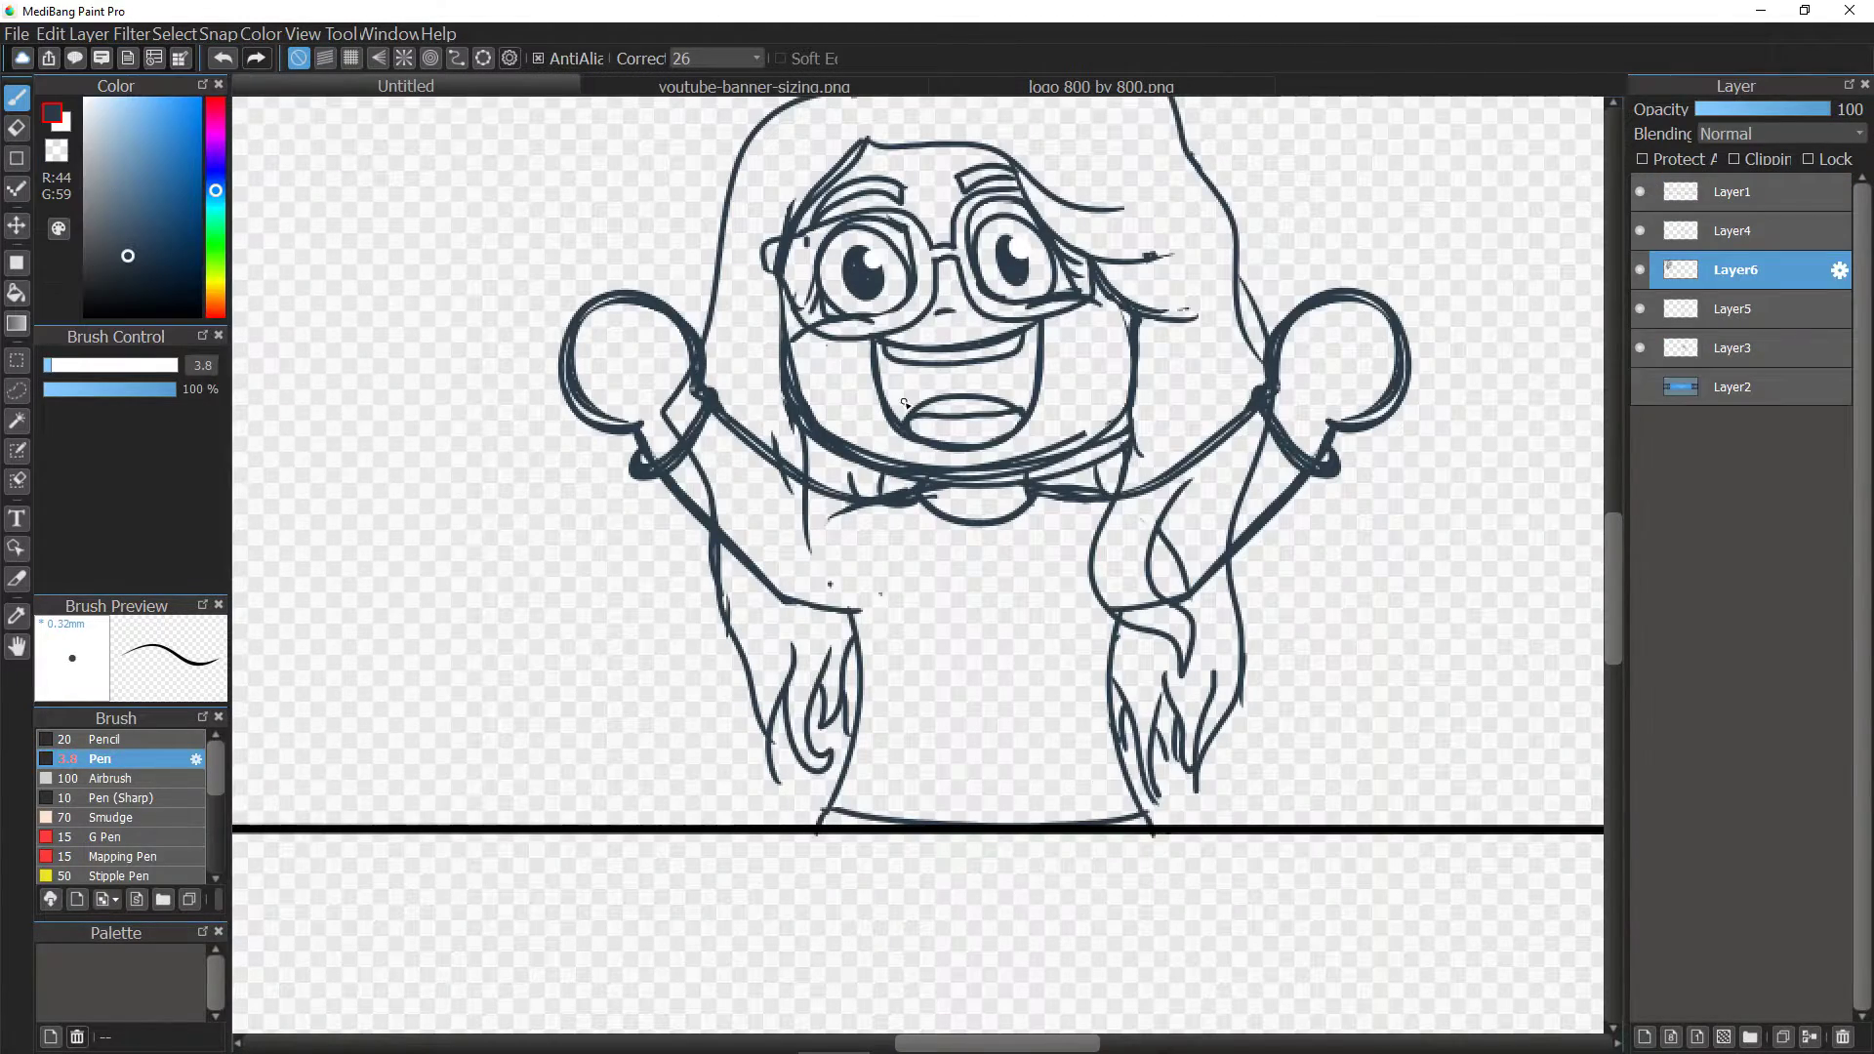
scroll(905, 403, down, 5)
click(17, 226)
drag(390, 292, 940, 469)
Transform the logo layer, shrinking it and placing it on the chest of the character's shirt.
click(89, 34)
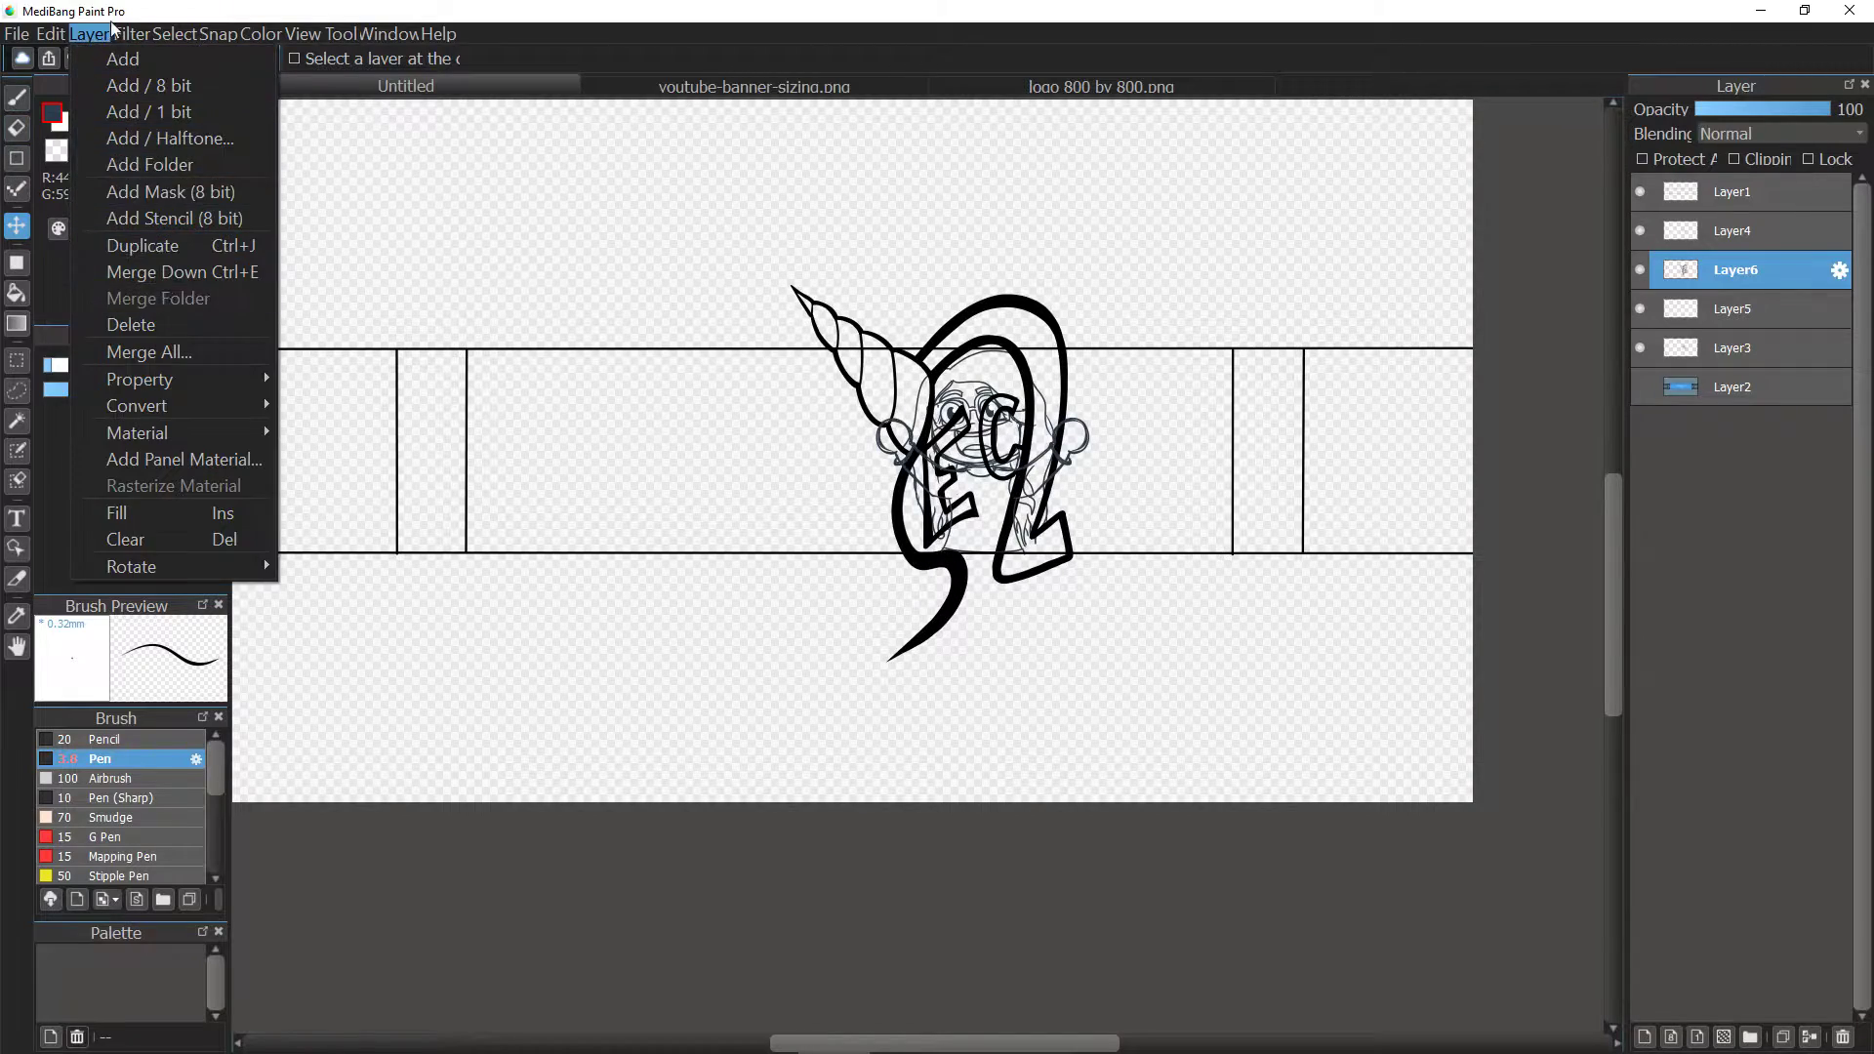
mouse_move(175, 35)
click(214, 274)
drag(791, 243, 991, 509)
scroll(1003, 477, up, 5)
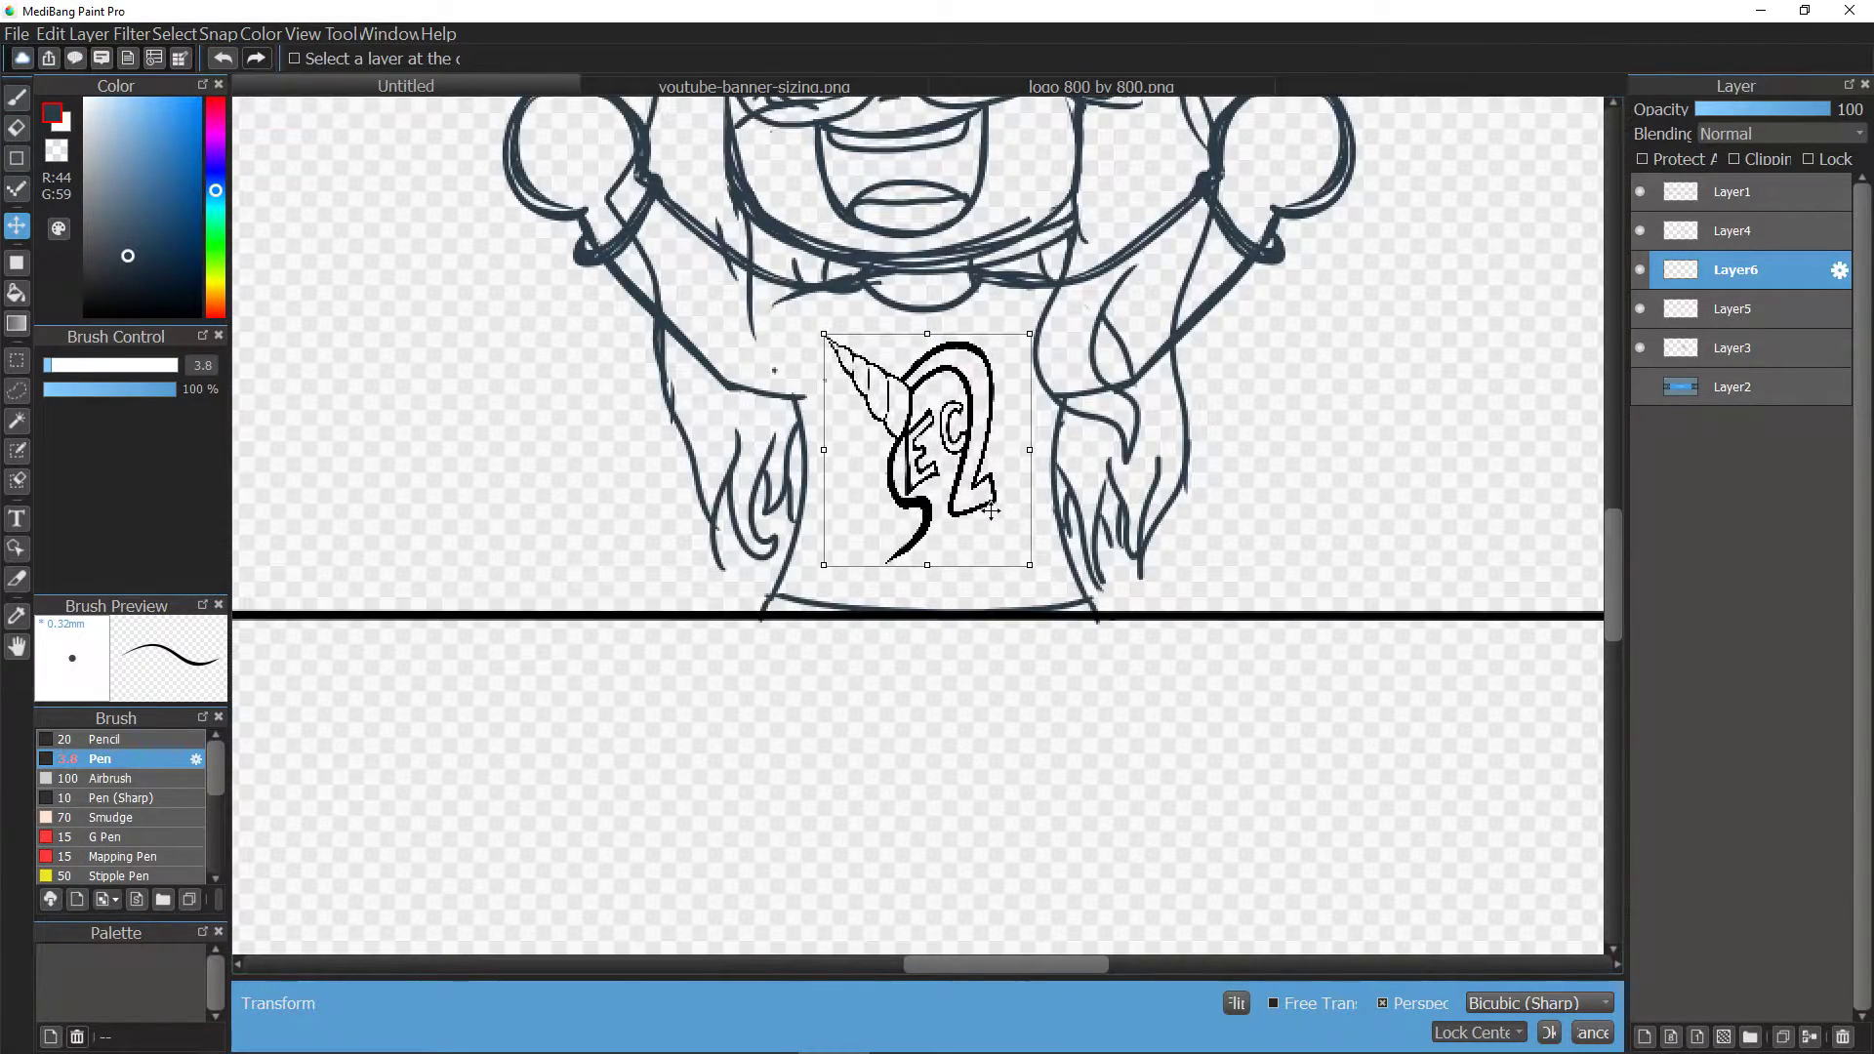
key(Return)
On a new layer beside the character, draw a large rounded-triangle head outline with a curved chin.
scroll(1034, 498, down, 2)
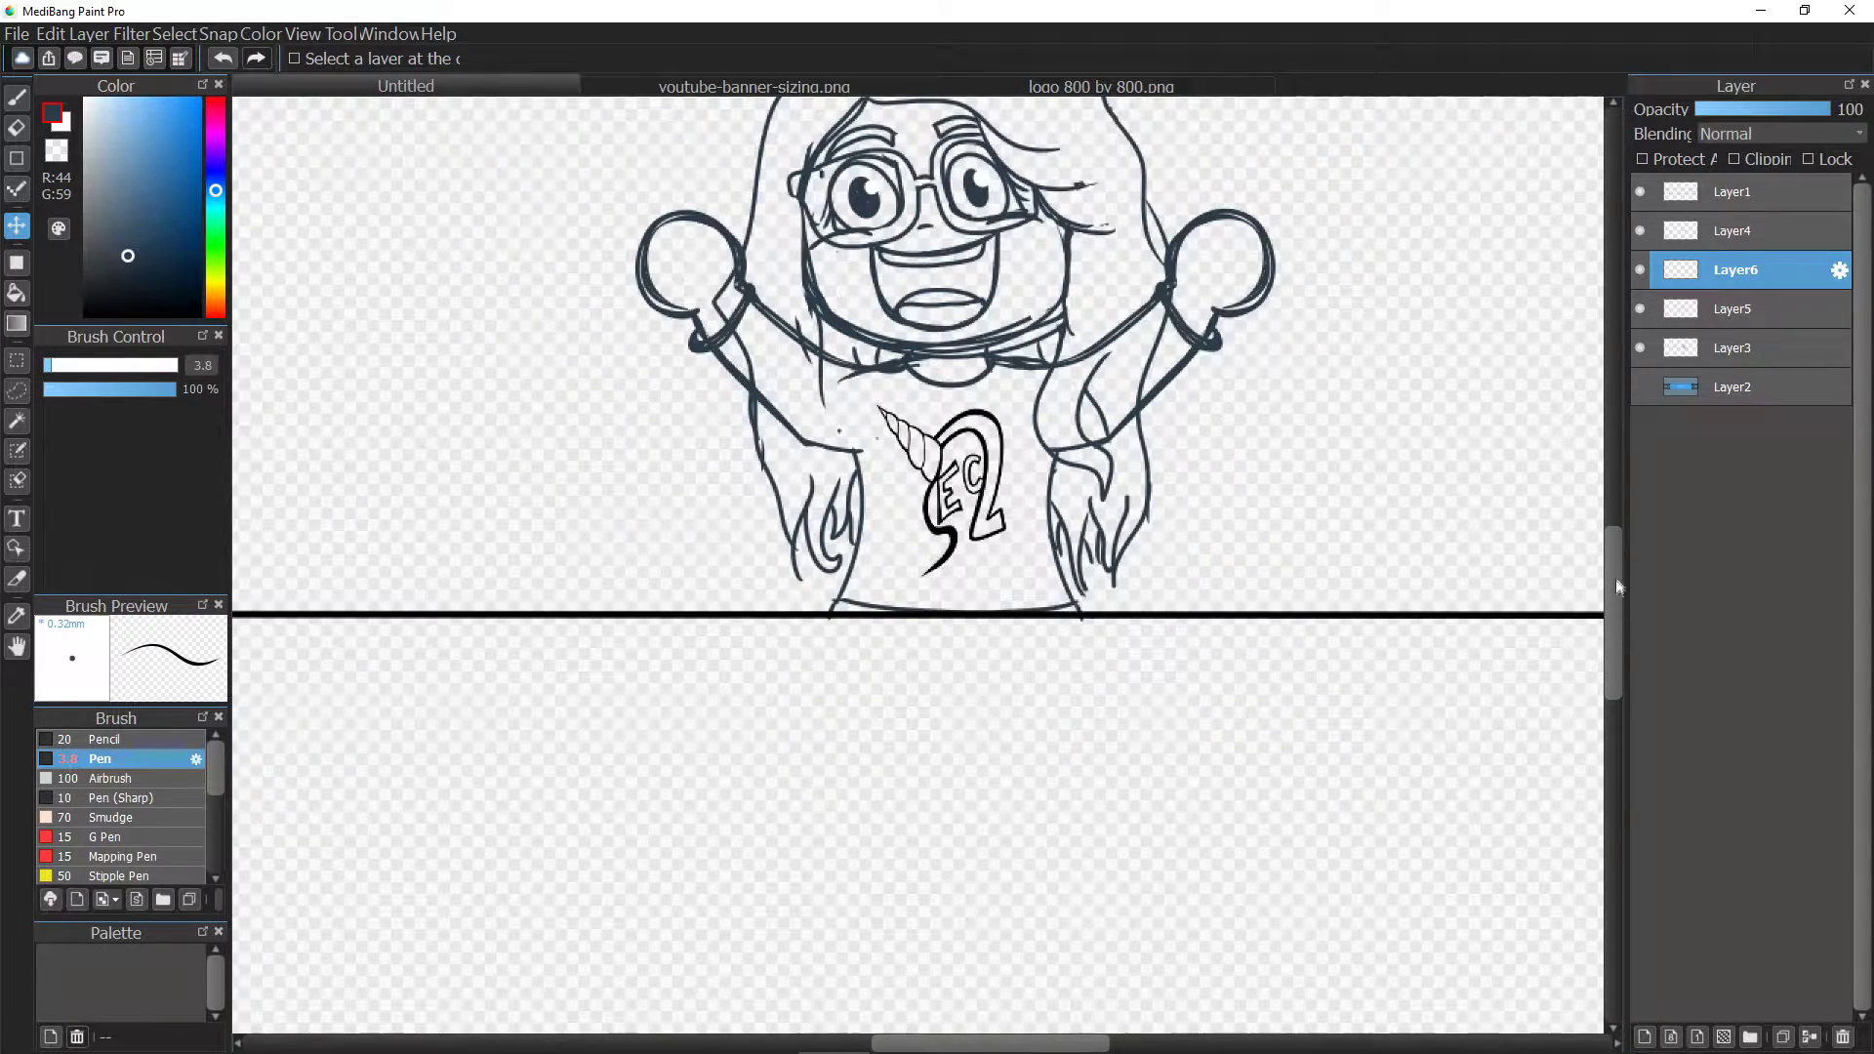
scroll(1615, 586, up, 3)
scroll(1046, 625, down, 2)
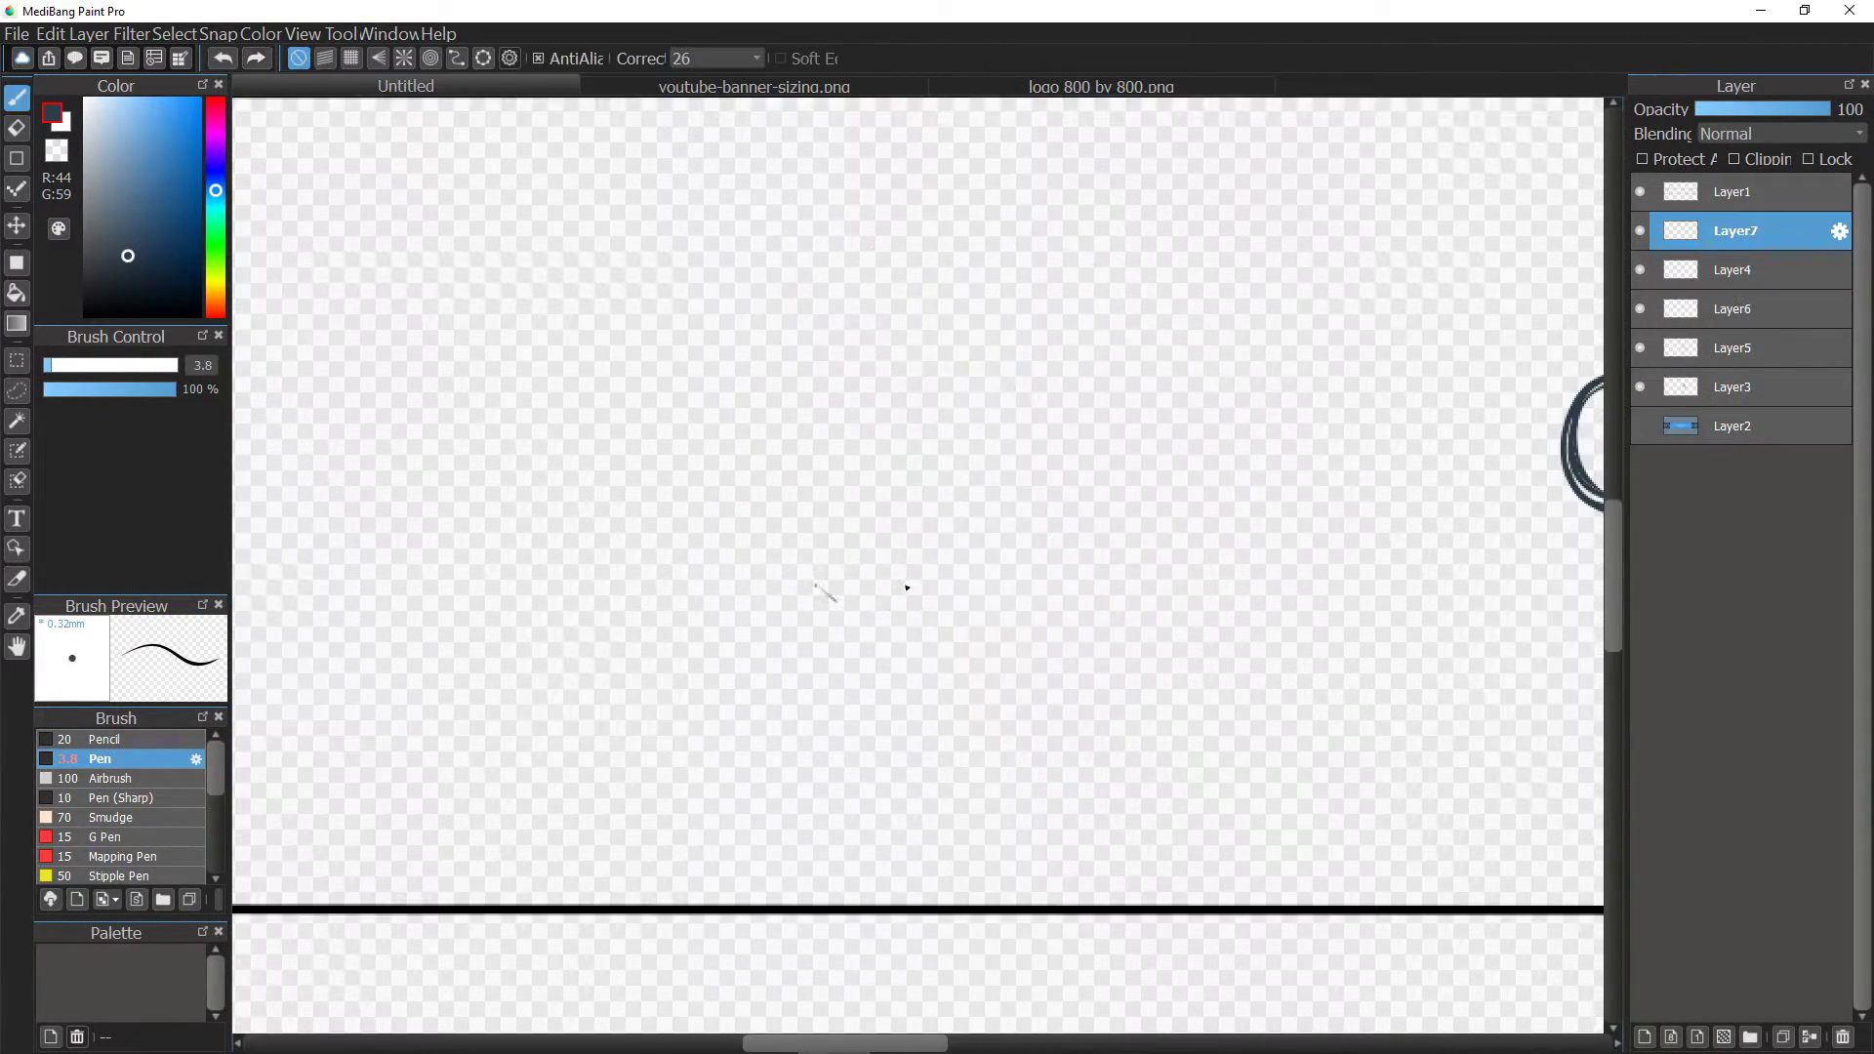
mouse_move(646, 553)
mouse_down()
mouse_move(1245, 572)
mouse_move(637, 503)
mouse_move(1049, 249)
mouse_move(1210, 597)
mouse_move(752, 292)
mouse_move(1225, 408)
mouse_up()
key(ctrl+z)
key(ctrl+z)
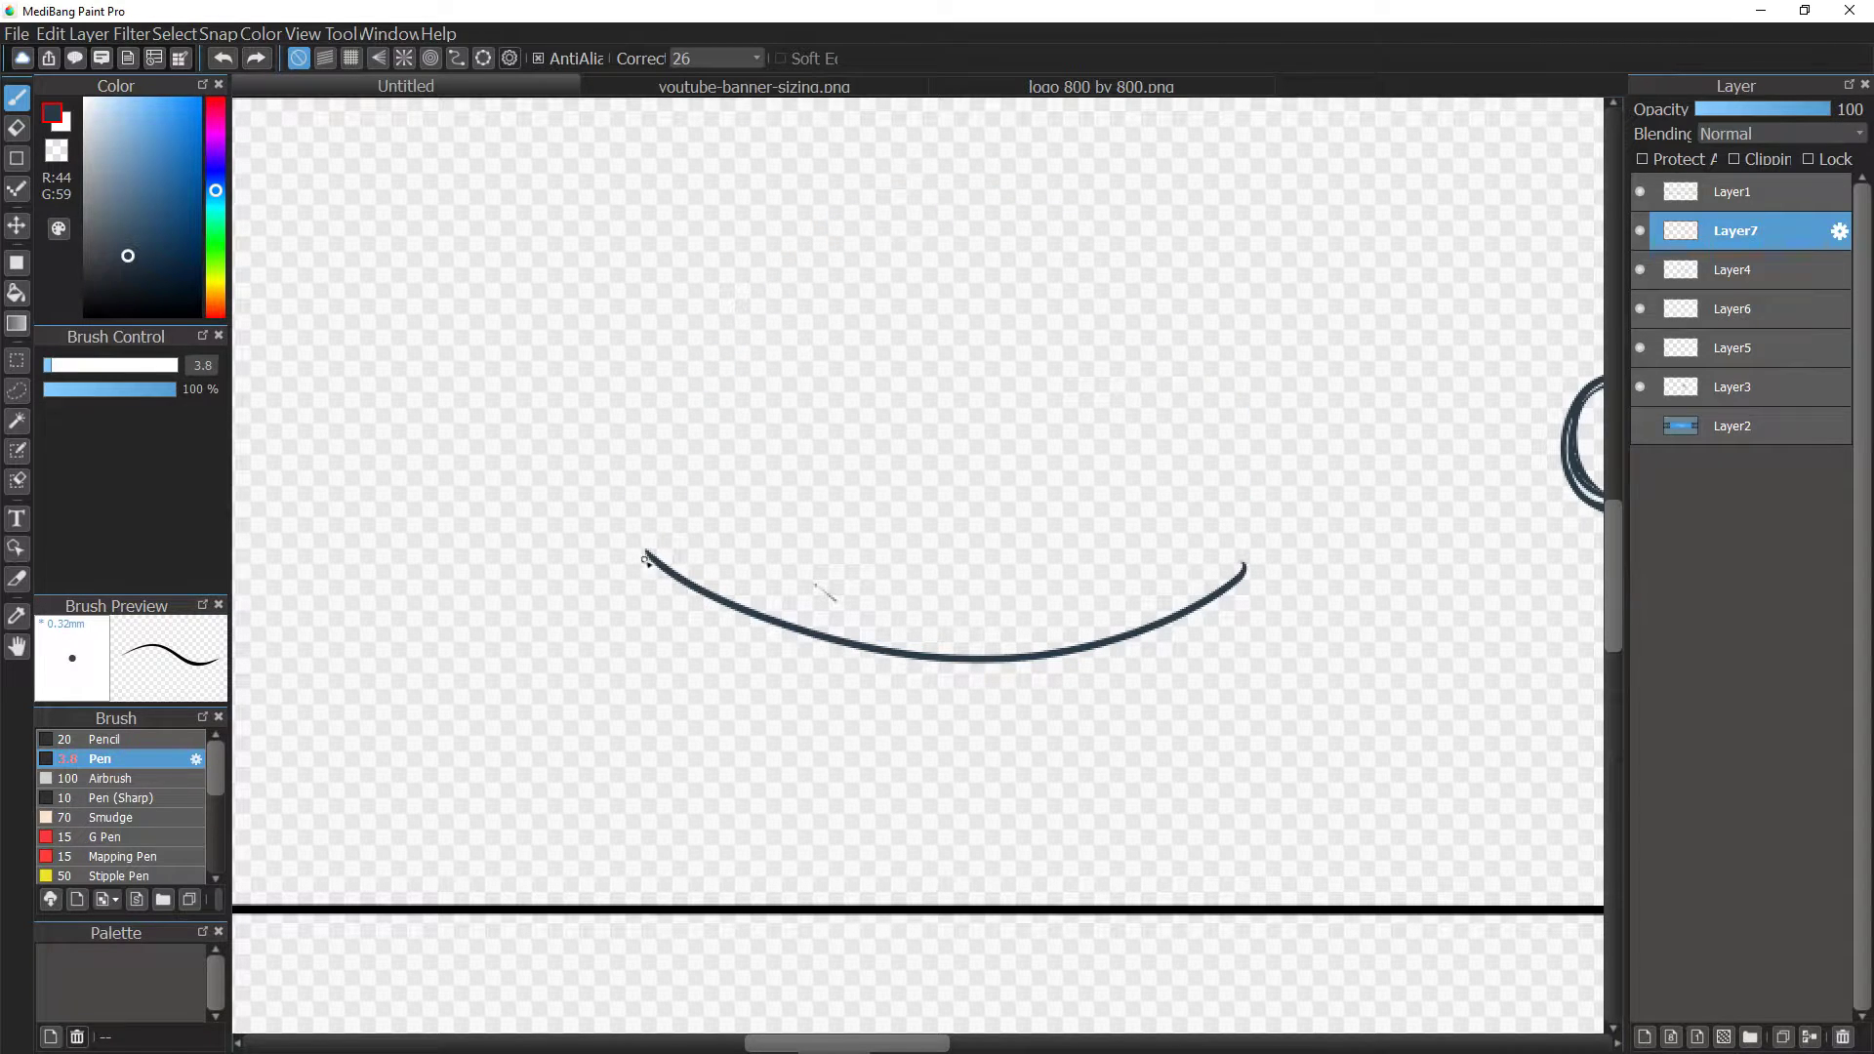
mouse_move(646, 556)
mouse_down()
mouse_move(675, 416)
mouse_move(899, 209)
mouse_move(1184, 301)
mouse_move(1254, 553)
mouse_move(1186, 609)
mouse_move(1273, 558)
mouse_move(688, 383)
mouse_move(1122, 249)
mouse_move(1244, 578)
mouse_up()
key(e)
mouse_move(858, 251)
mouse_down()
mouse_move(794, 301)
mouse_move(807, 263)
mouse_move(717, 419)
mouse_up()
mouse_move(1117, 258)
mouse_down()
mouse_move(1234, 368)
mouse_move(1268, 517)
mouse_move(1249, 529)
mouse_up()
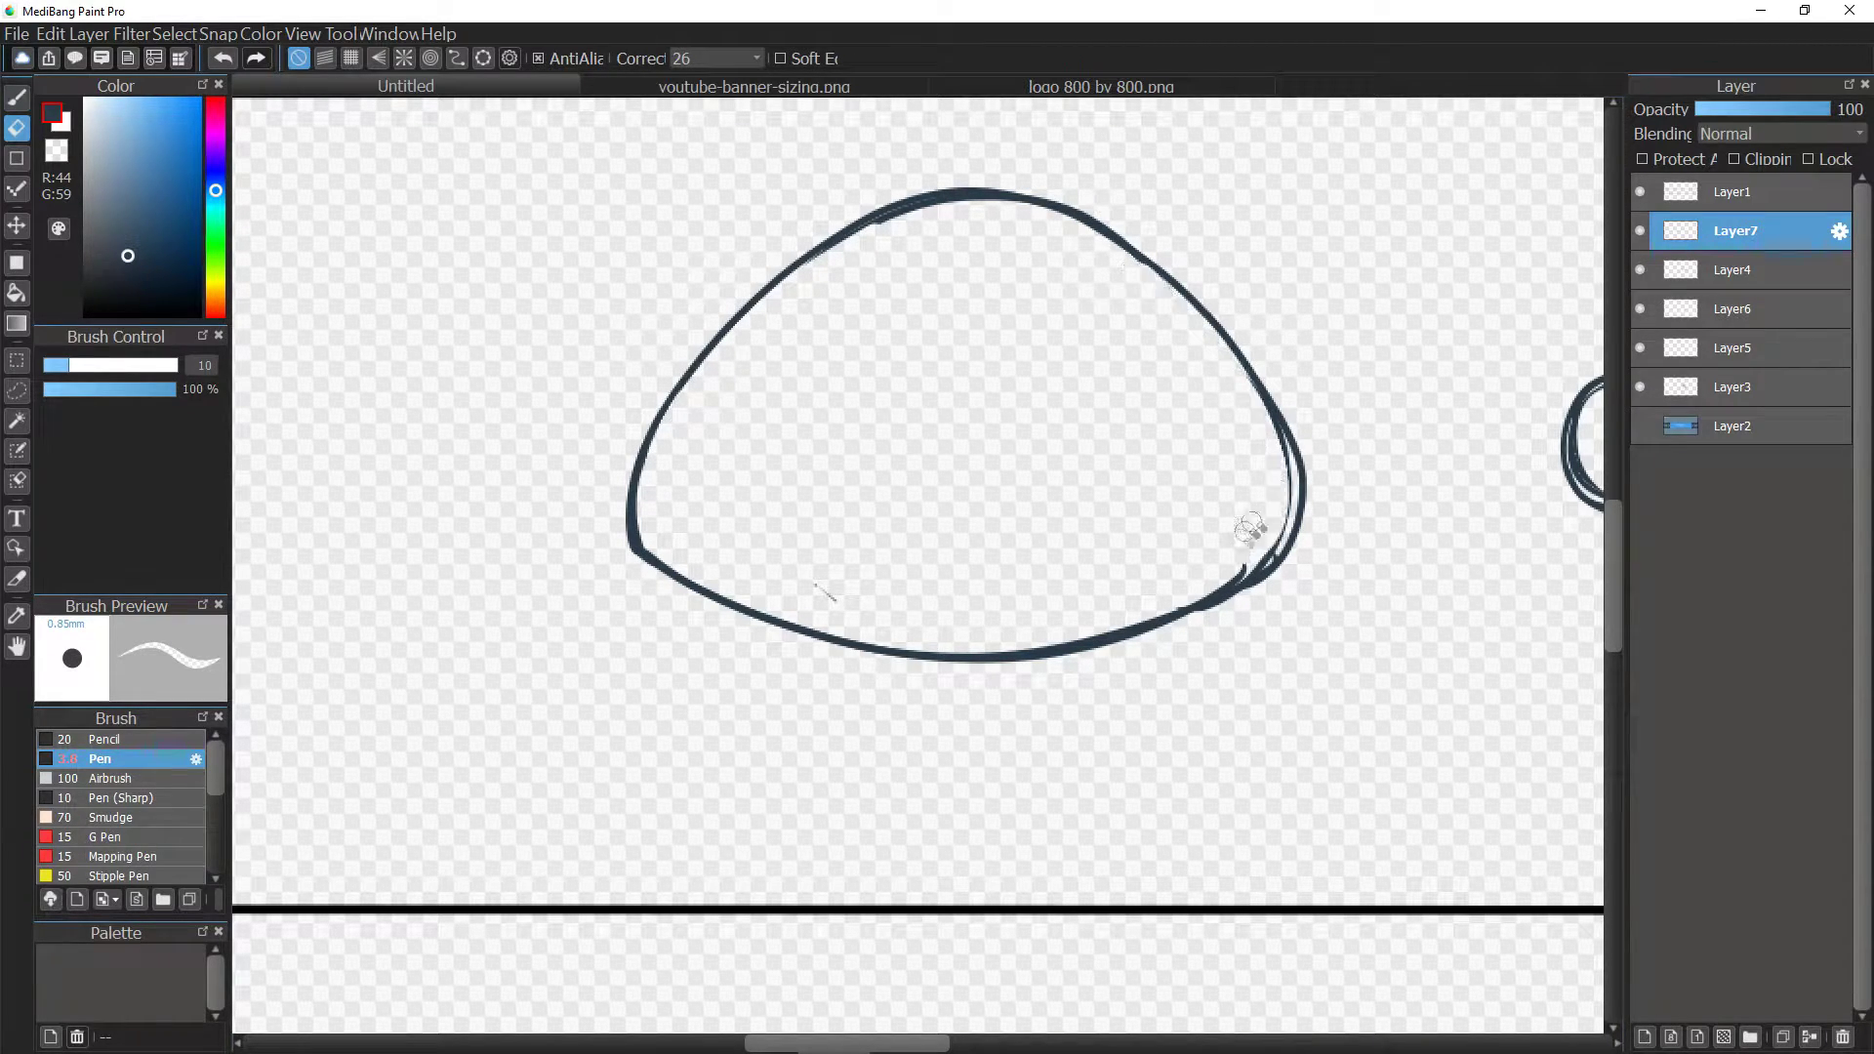
Round off the head outline's lower corner and erase the sharp corner line and the stray mark inside the head.
click(18, 98)
drag(639, 496, 689, 593)
click(18, 128)
mouse_move(640, 415)
mouse_down()
mouse_move(675, 600)
mouse_move(705, 611)
mouse_move(690, 378)
mouse_move(651, 543)
mouse_move(699, 366)
mouse_up()
click(18, 99)
key(e)
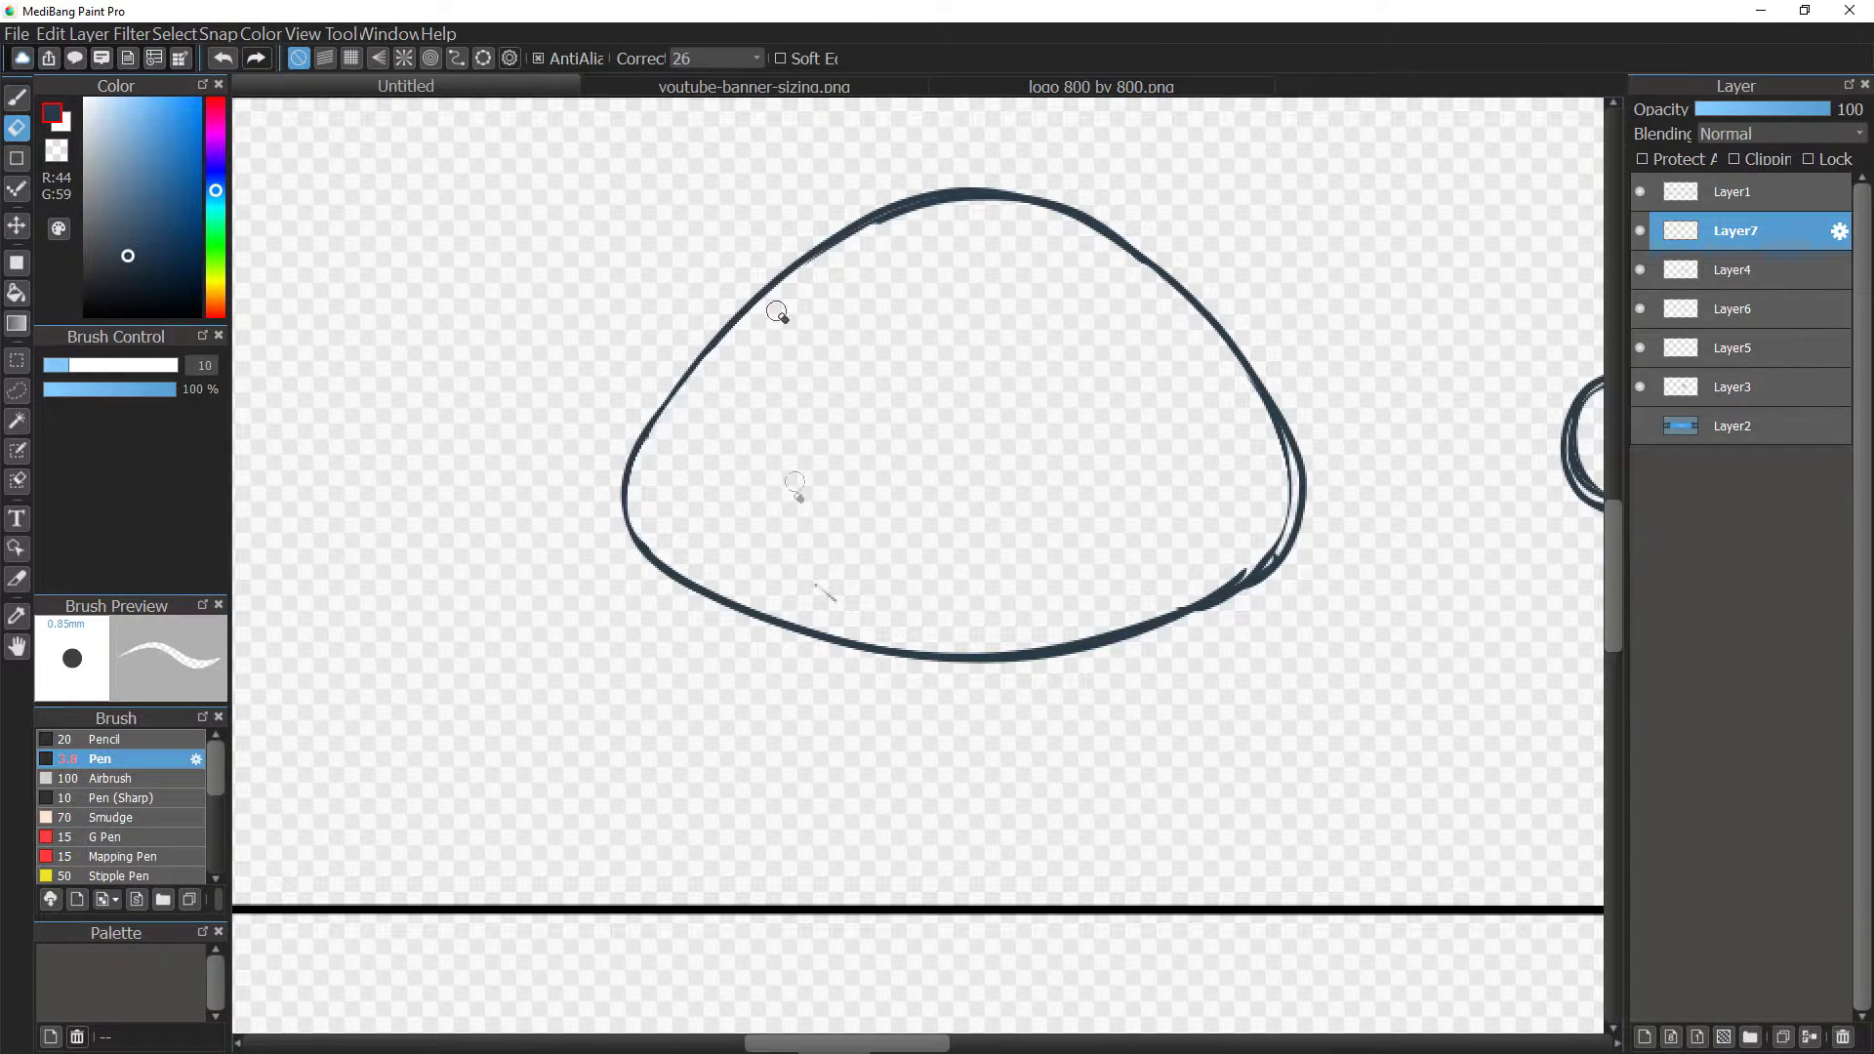
drag(812, 583, 864, 610)
Draw two equal circles side by side inside the head as eyes, using the ellipse shape.
click(16, 157)
click(404, 57)
drag(749, 343, 935, 519)
drag(1011, 344, 1190, 526)
Redraw the head outline with wider, lower cheeks and a flatter chin.
click(16, 97)
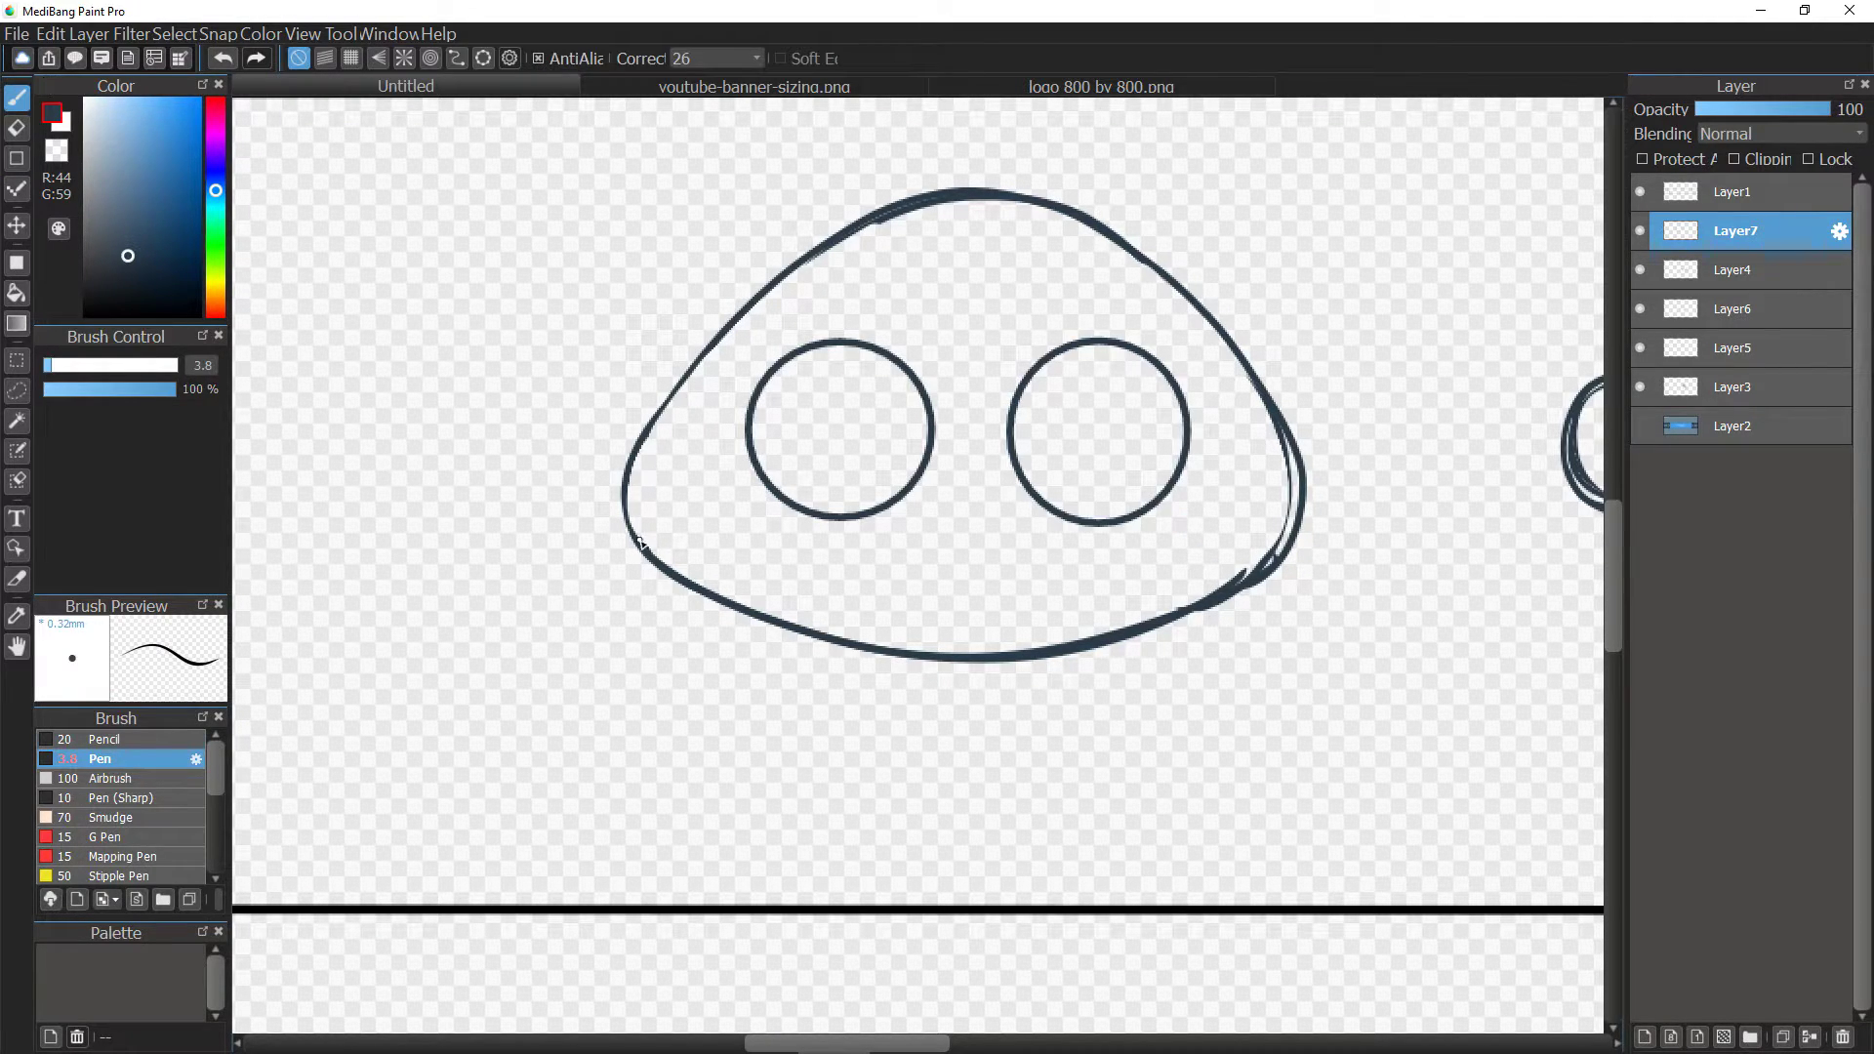
mouse_move(640, 543)
mouse_down()
mouse_move(780, 273)
mouse_move(1053, 193)
mouse_move(1122, 234)
mouse_up()
mouse_move(746, 615)
mouse_down()
mouse_move(773, 284)
mouse_move(1302, 449)
mouse_move(1200, 610)
mouse_up()
mouse_move(654, 561)
mouse_down()
mouse_move(1220, 649)
mouse_move(1278, 485)
mouse_up()
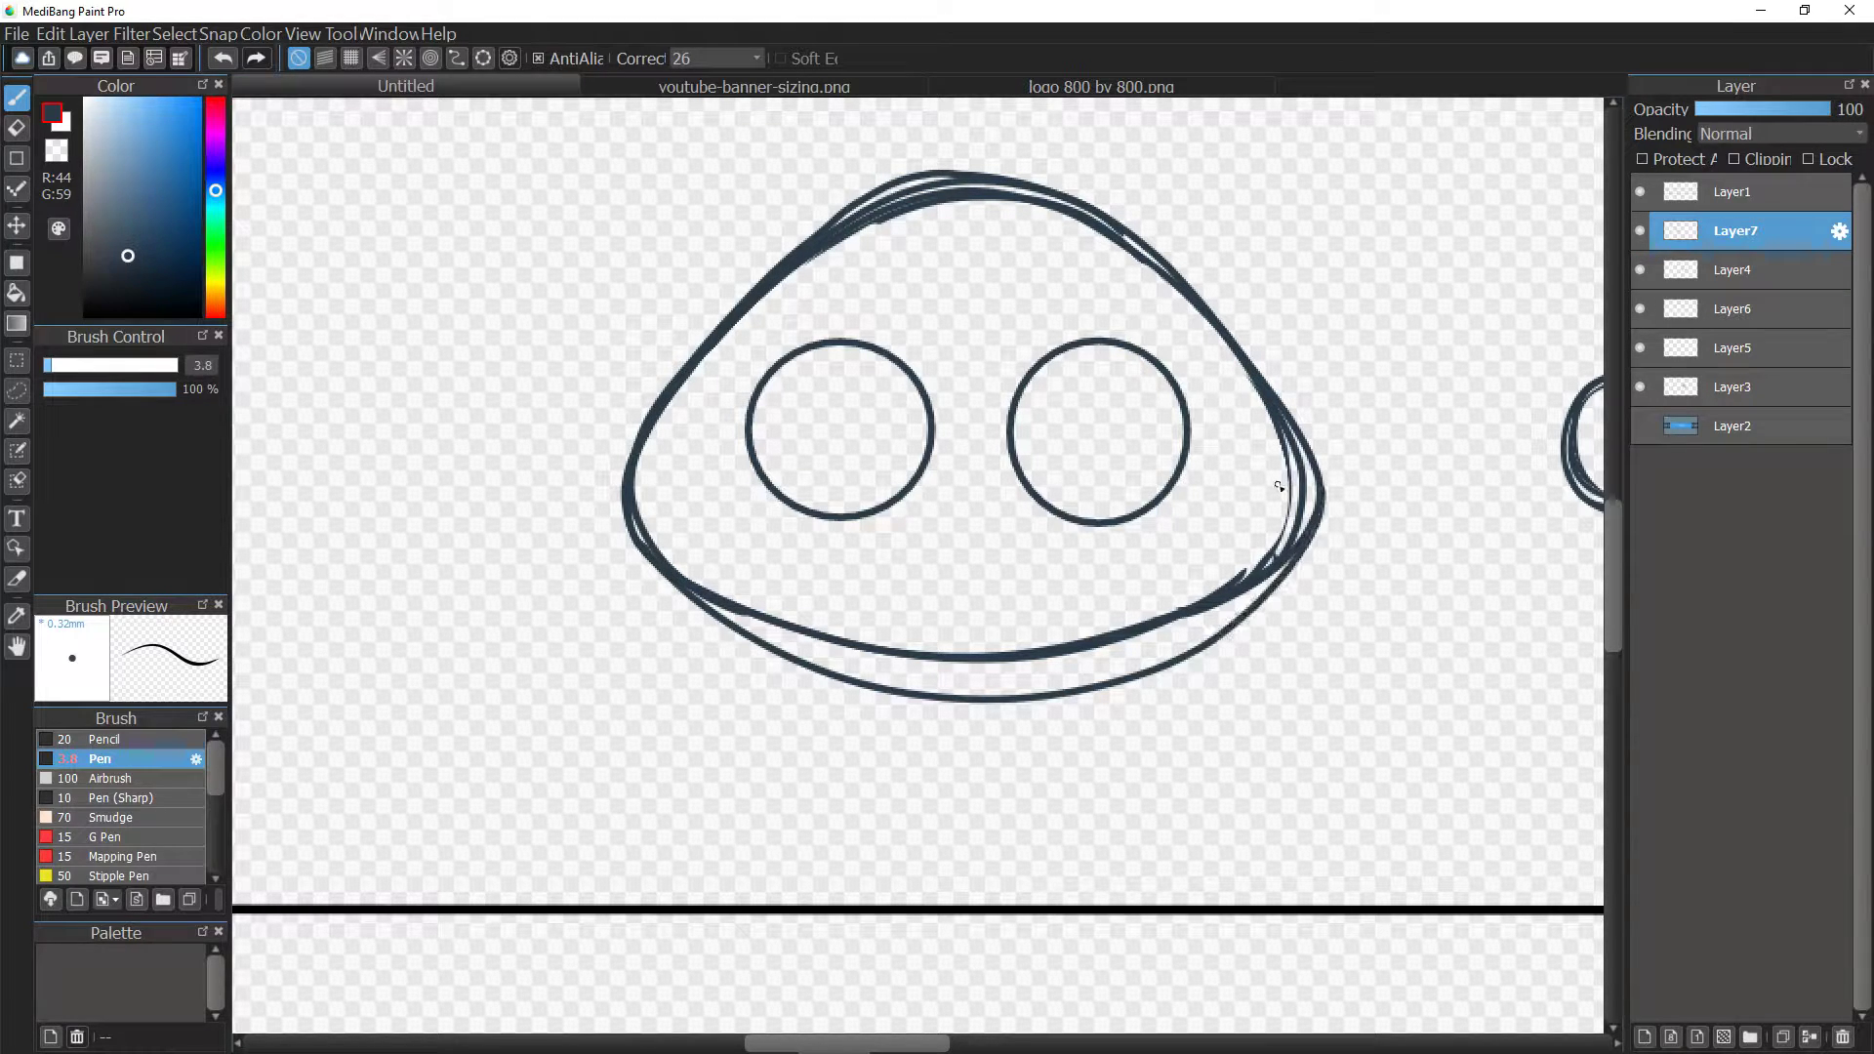
key(ctrl+z)
mouse_move(630, 496)
mouse_down()
mouse_move(732, 639)
mouse_move(1329, 485)
mouse_move(1306, 431)
mouse_up()
Erase the surplus inner outline strokes around the head with a size 17 eraser.
click(18, 127)
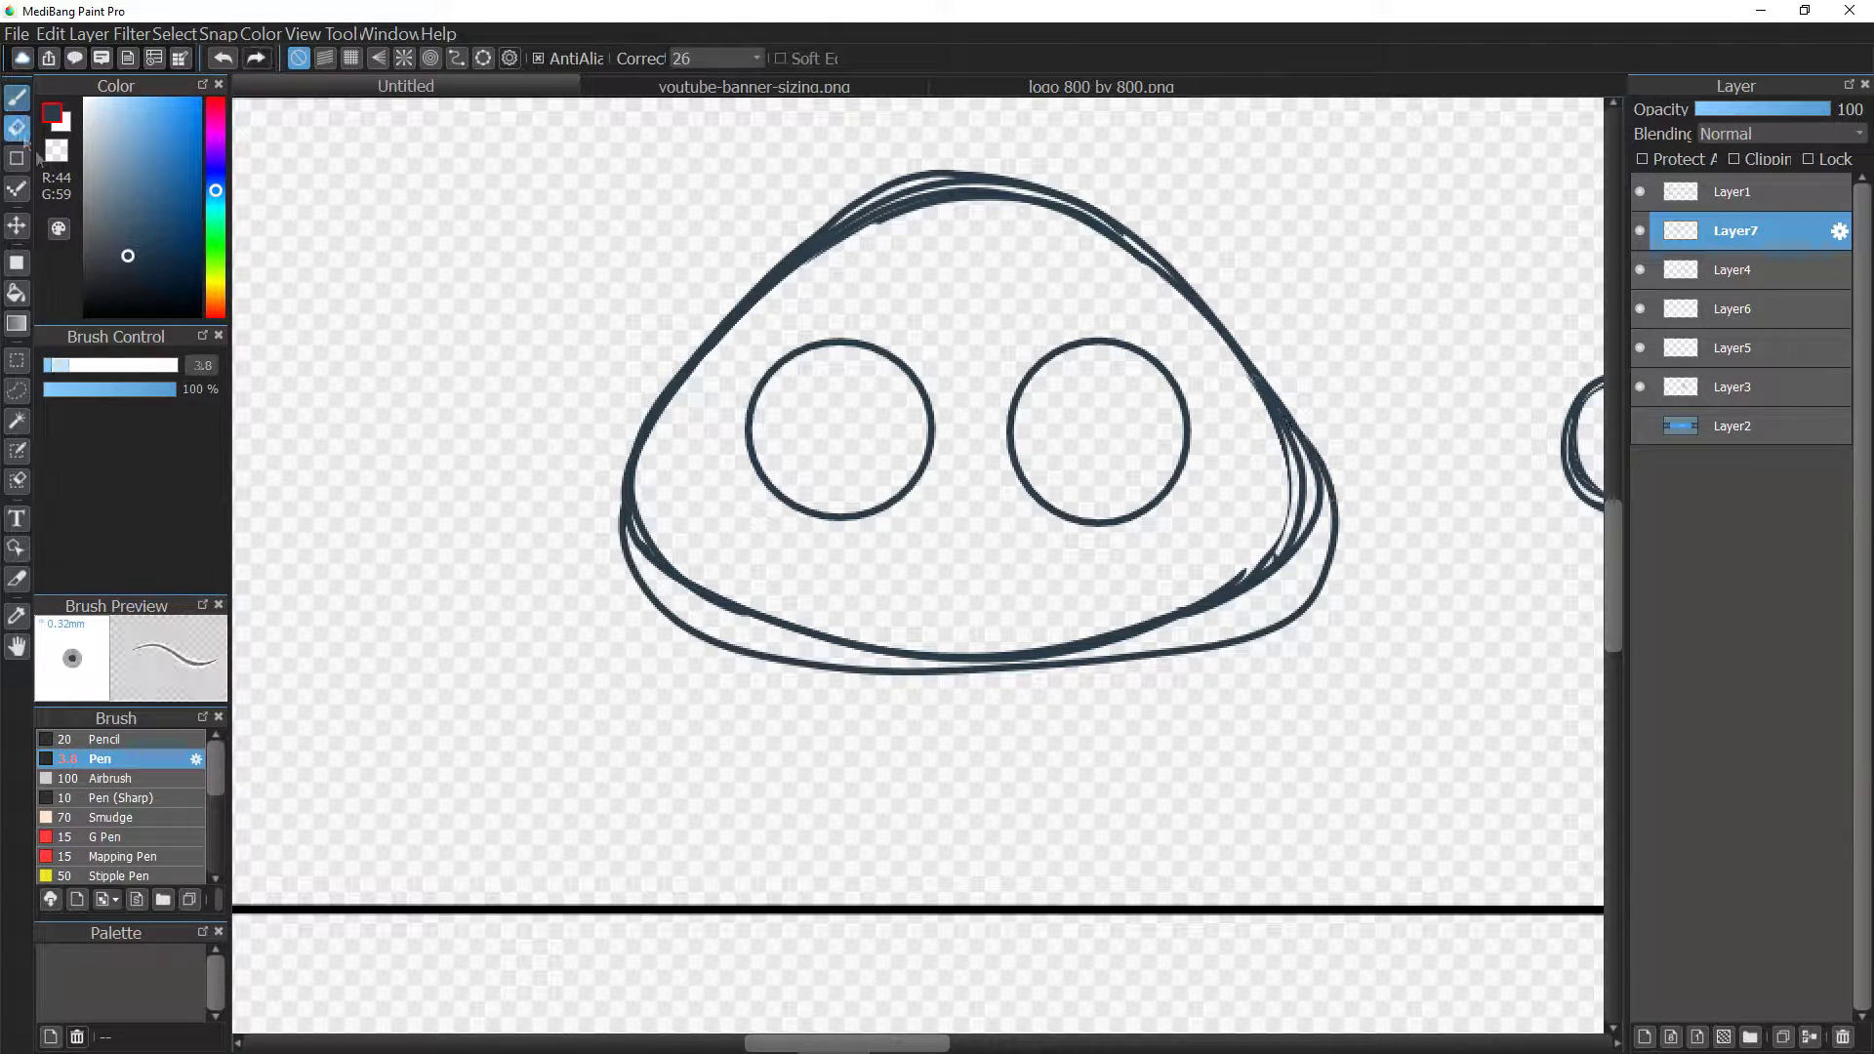
mouse_move(669, 468)
mouse_down()
mouse_move(648, 527)
mouse_move(742, 620)
mouse_move(1180, 618)
mouse_move(1246, 473)
mouse_move(1298, 429)
mouse_up()
drag(761, 322, 1110, 268)
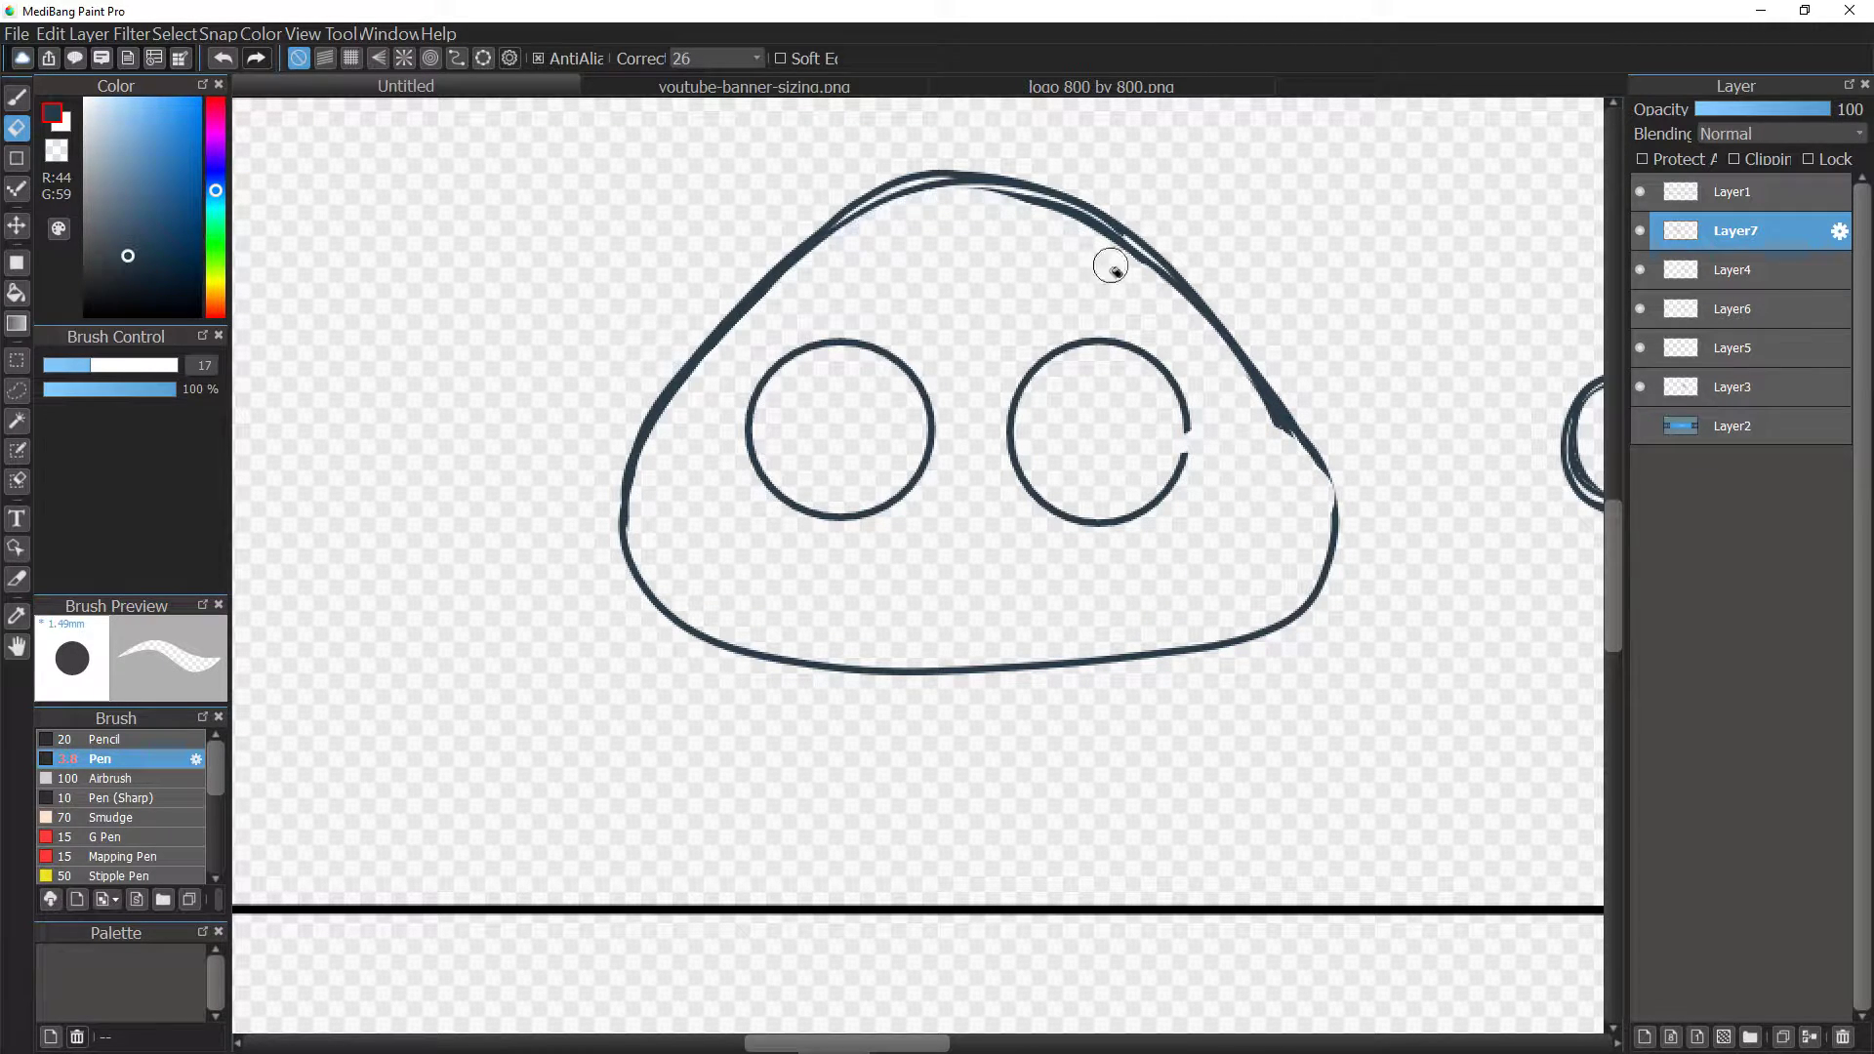
drag(1110, 266, 1134, 281)
Add an oval snout with nostrils and a curved smile between the eyes, and close the gap in the eye circle.
drag(862, 472, 1068, 630)
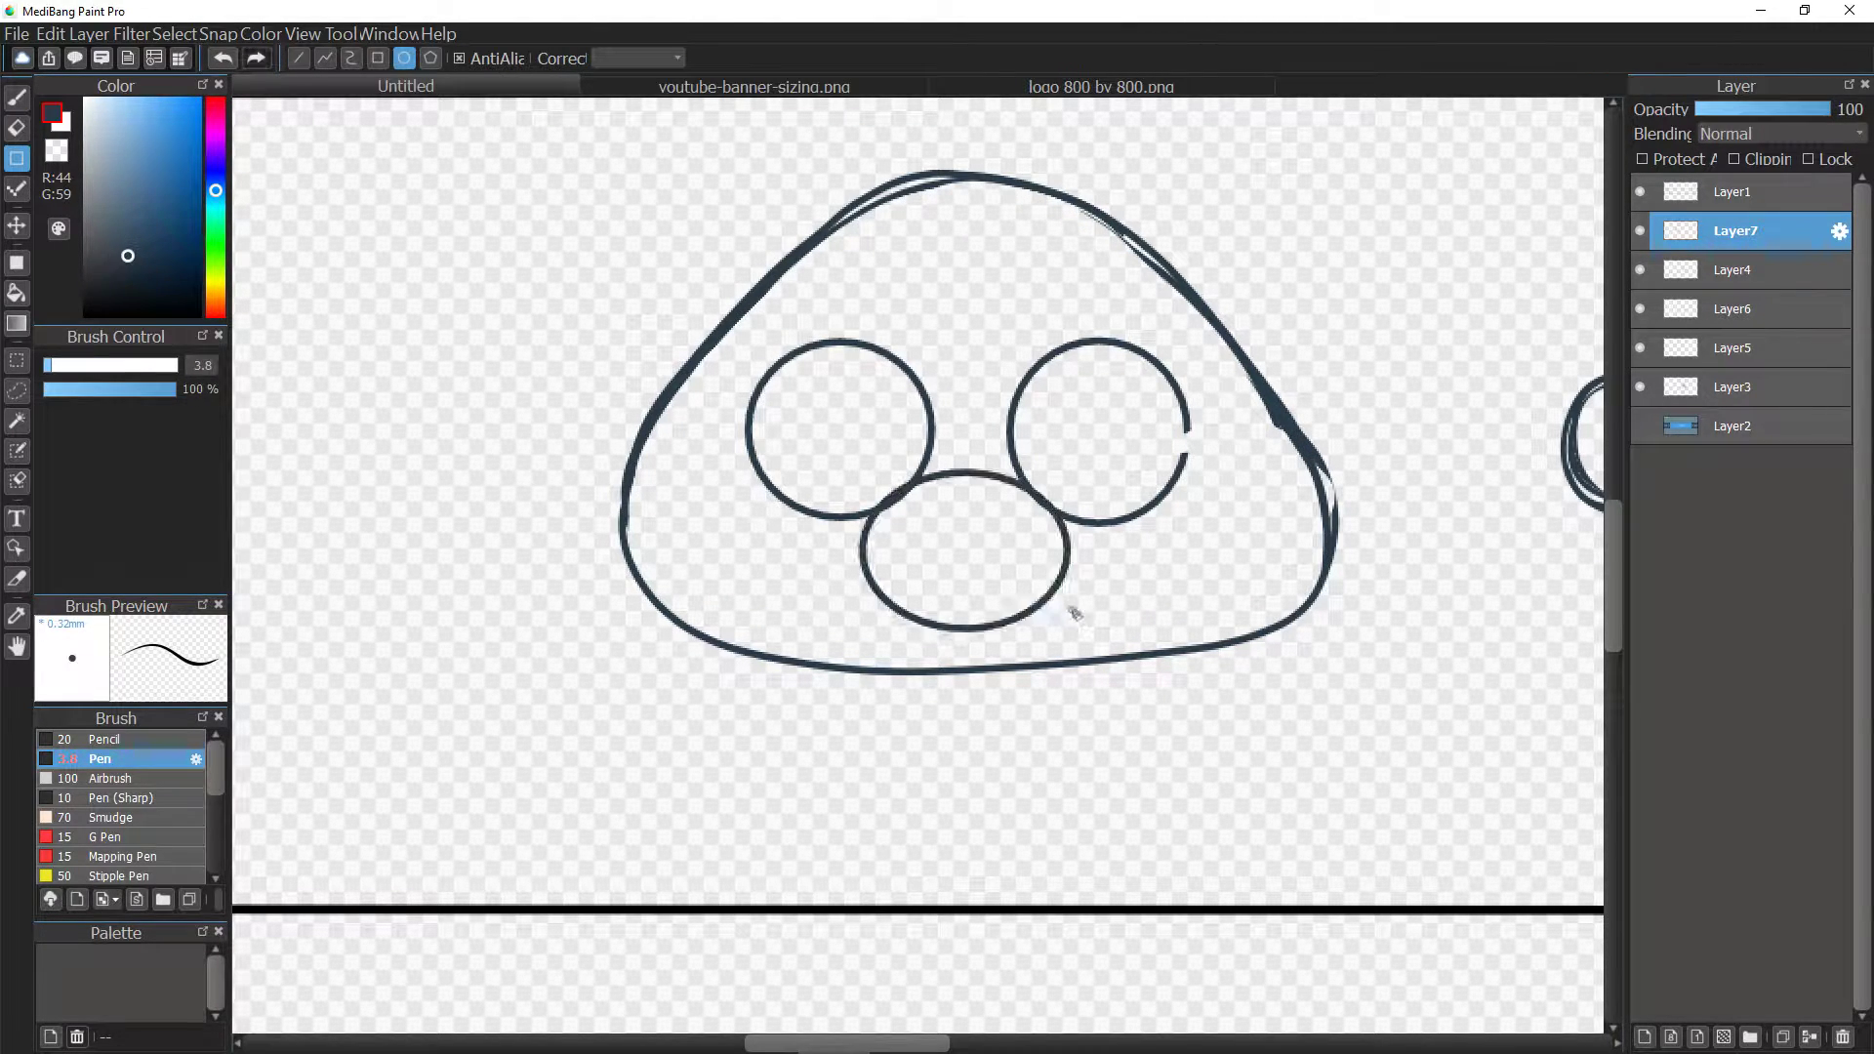
click(17, 98)
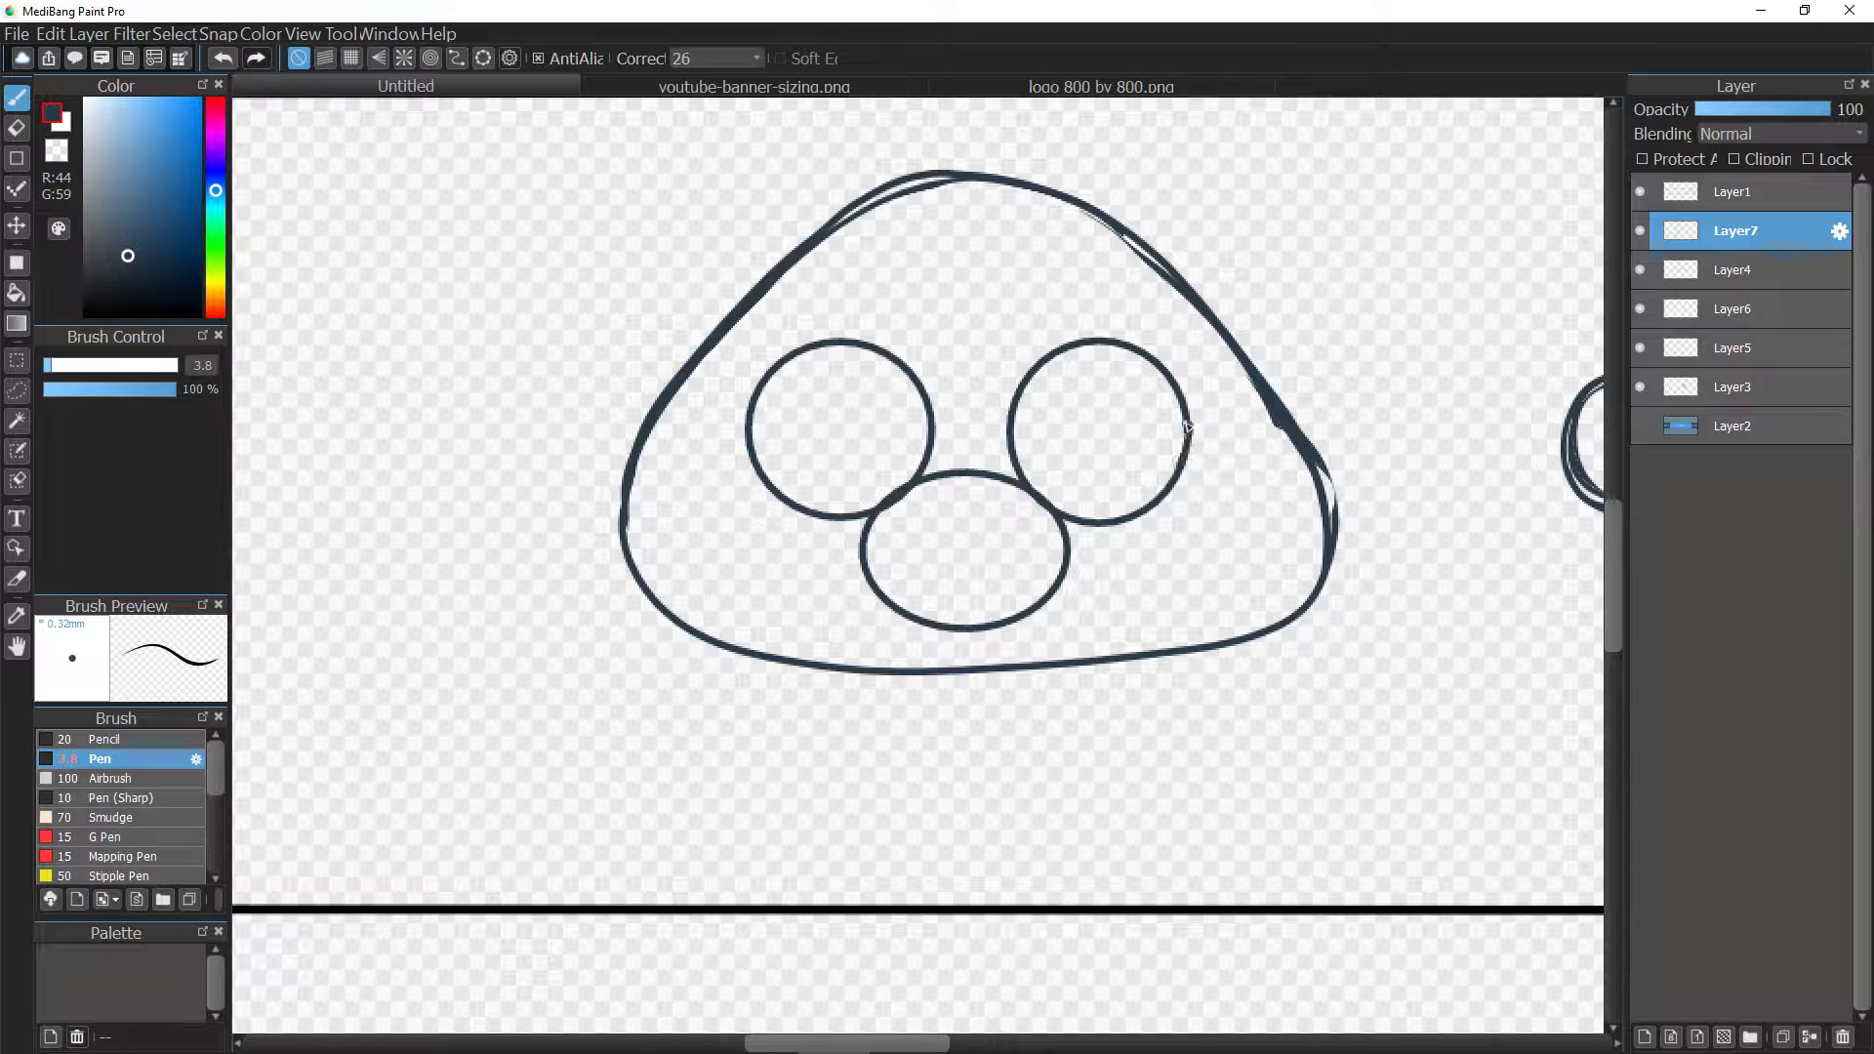
drag(886, 557, 911, 529)
mouse_move(899, 546)
mouse_down()
mouse_move(1001, 585)
mouse_move(1034, 549)
mouse_up()
drag(1017, 532, 1052, 549)
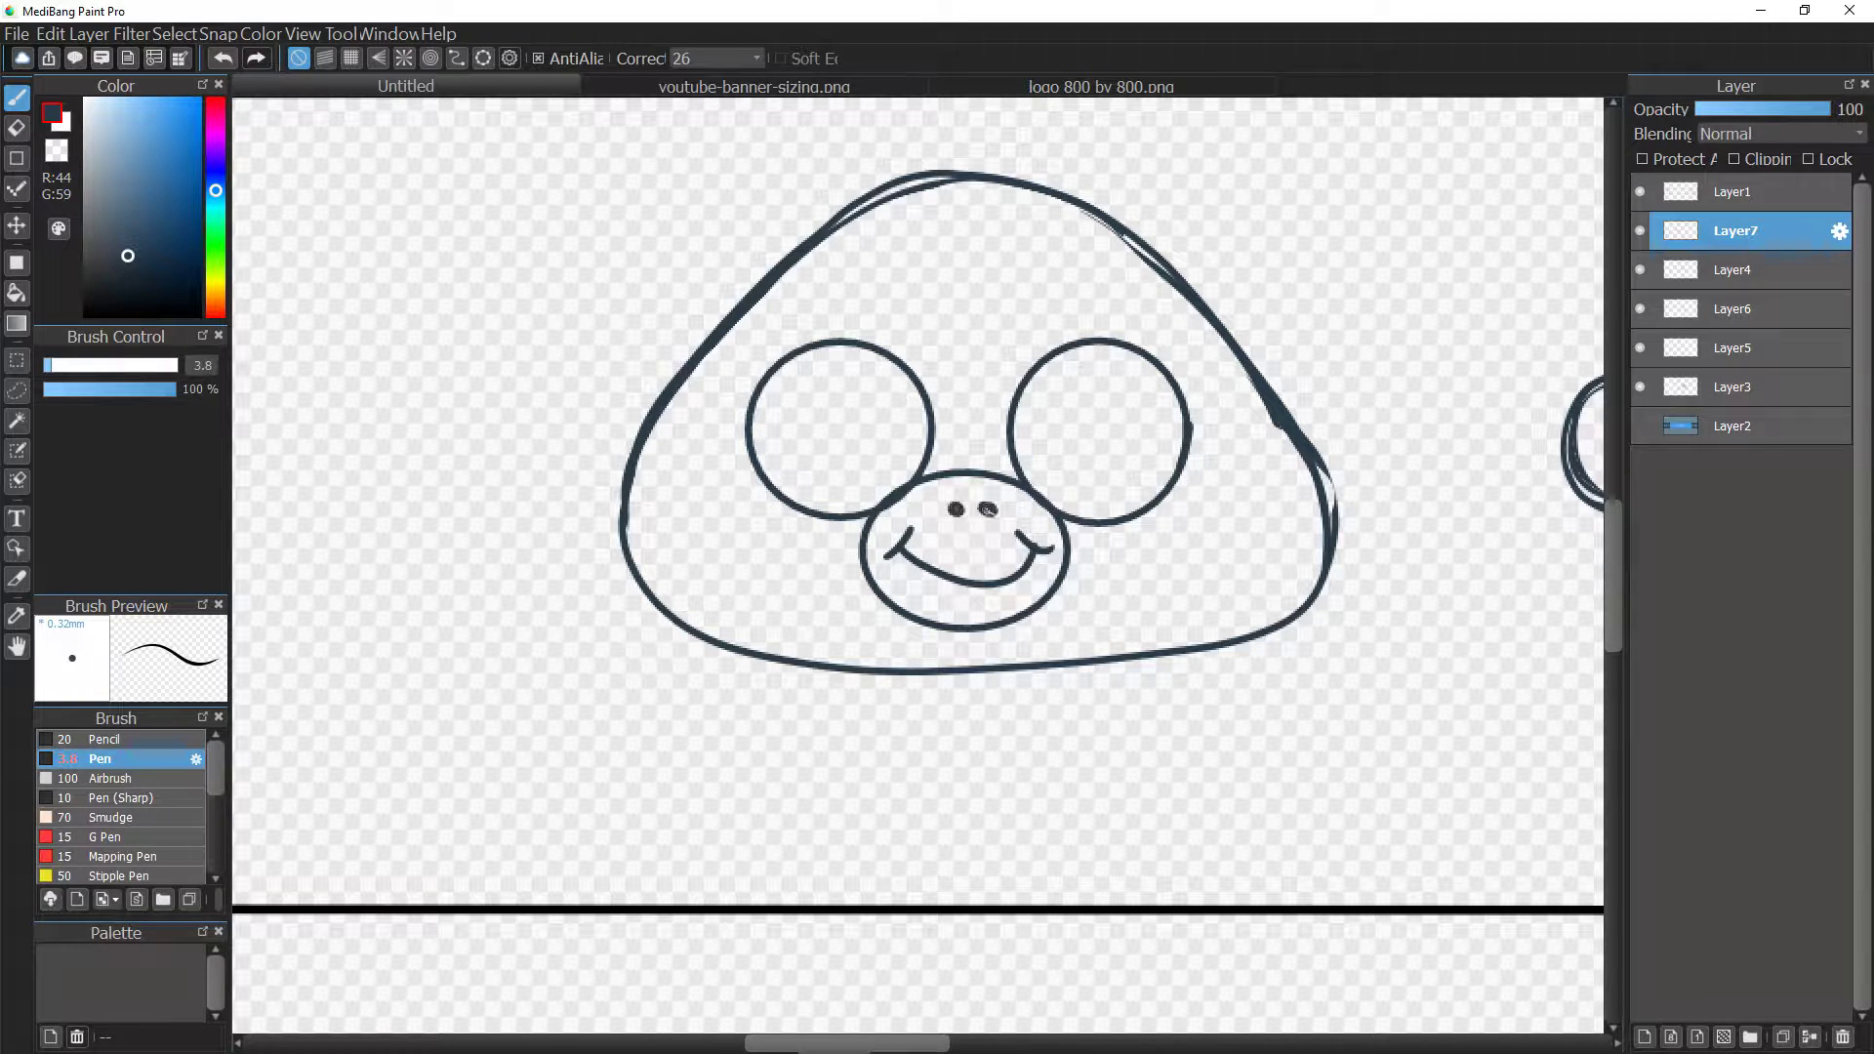
Draw two pointed eyelashes at the outer edge of each eye.
drag(771, 359, 730, 361)
drag(766, 376, 712, 388)
mouse_move(1132, 343)
mouse_down()
mouse_move(1197, 347)
mouse_move(1213, 376)
mouse_up()
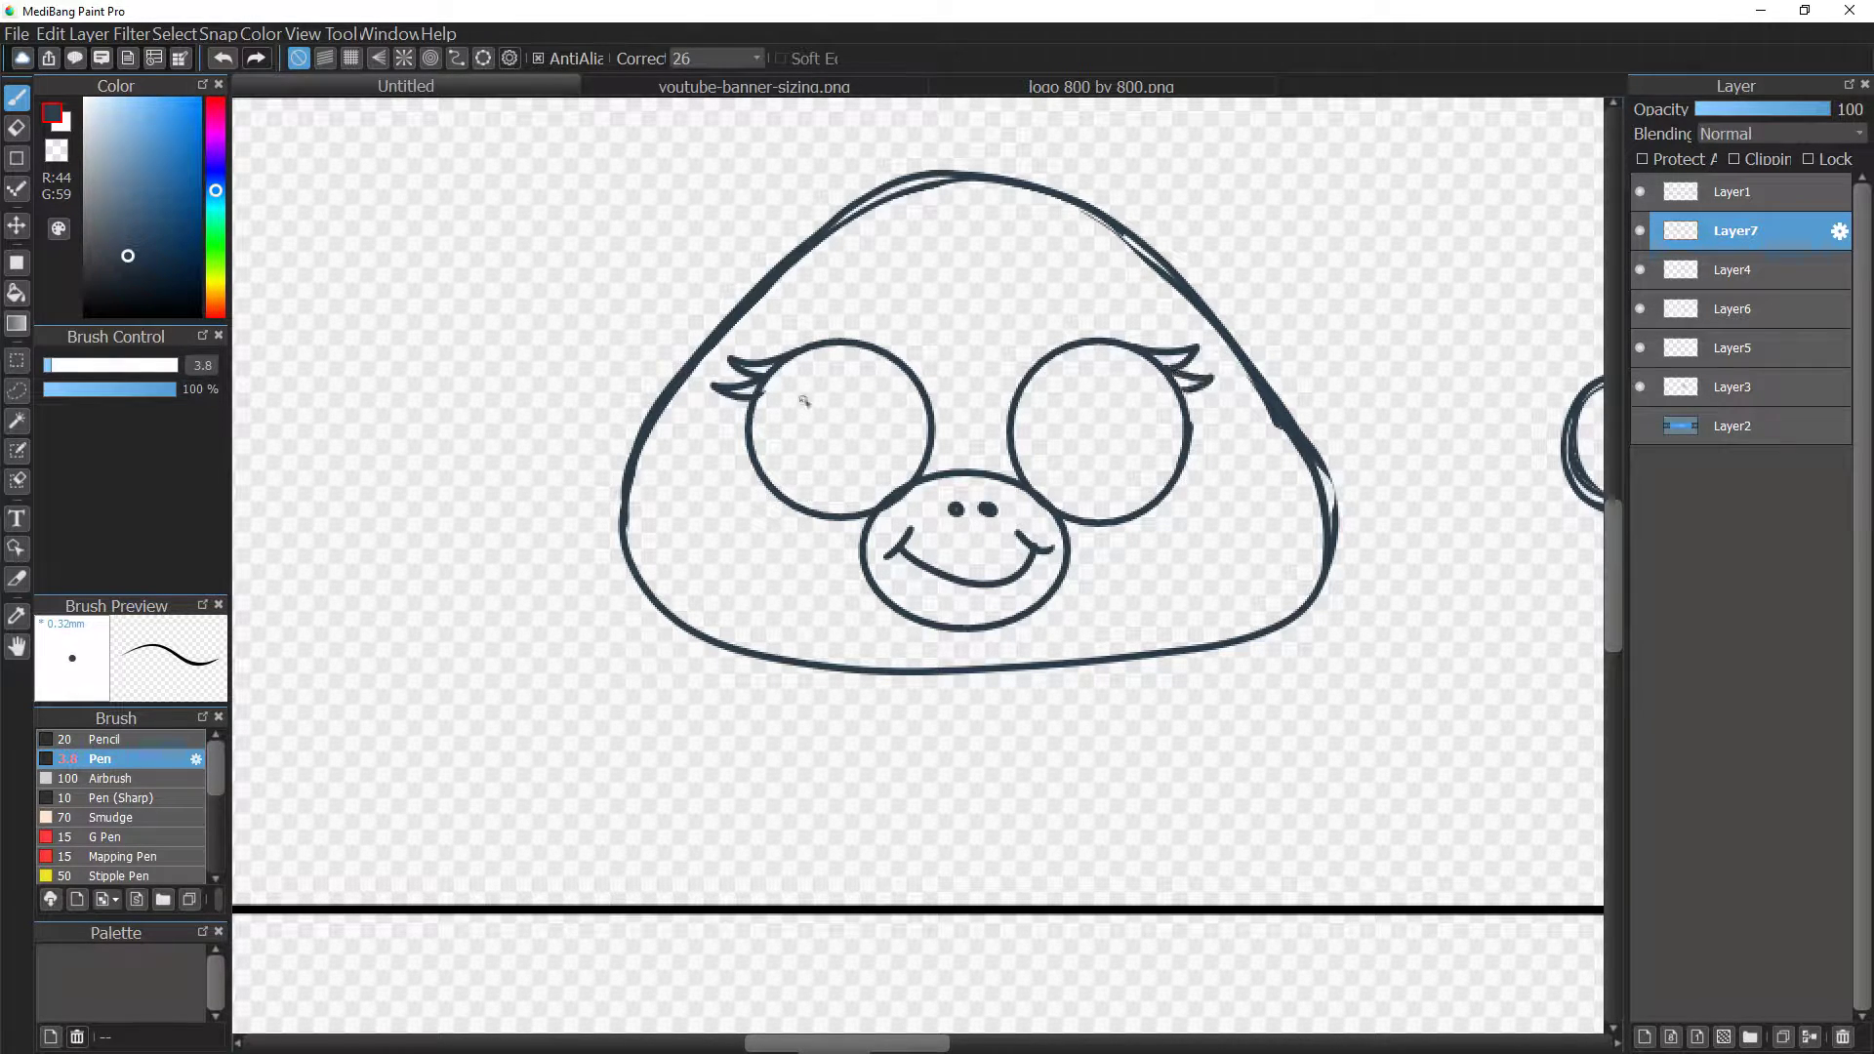
Detail both eyes with a curved lower band, short dividing lines and two small round highlights each.
drag(753, 439, 928, 437)
mouse_move(1009, 434)
mouse_down()
mouse_move(1074, 484)
mouse_move(1187, 431)
mouse_up()
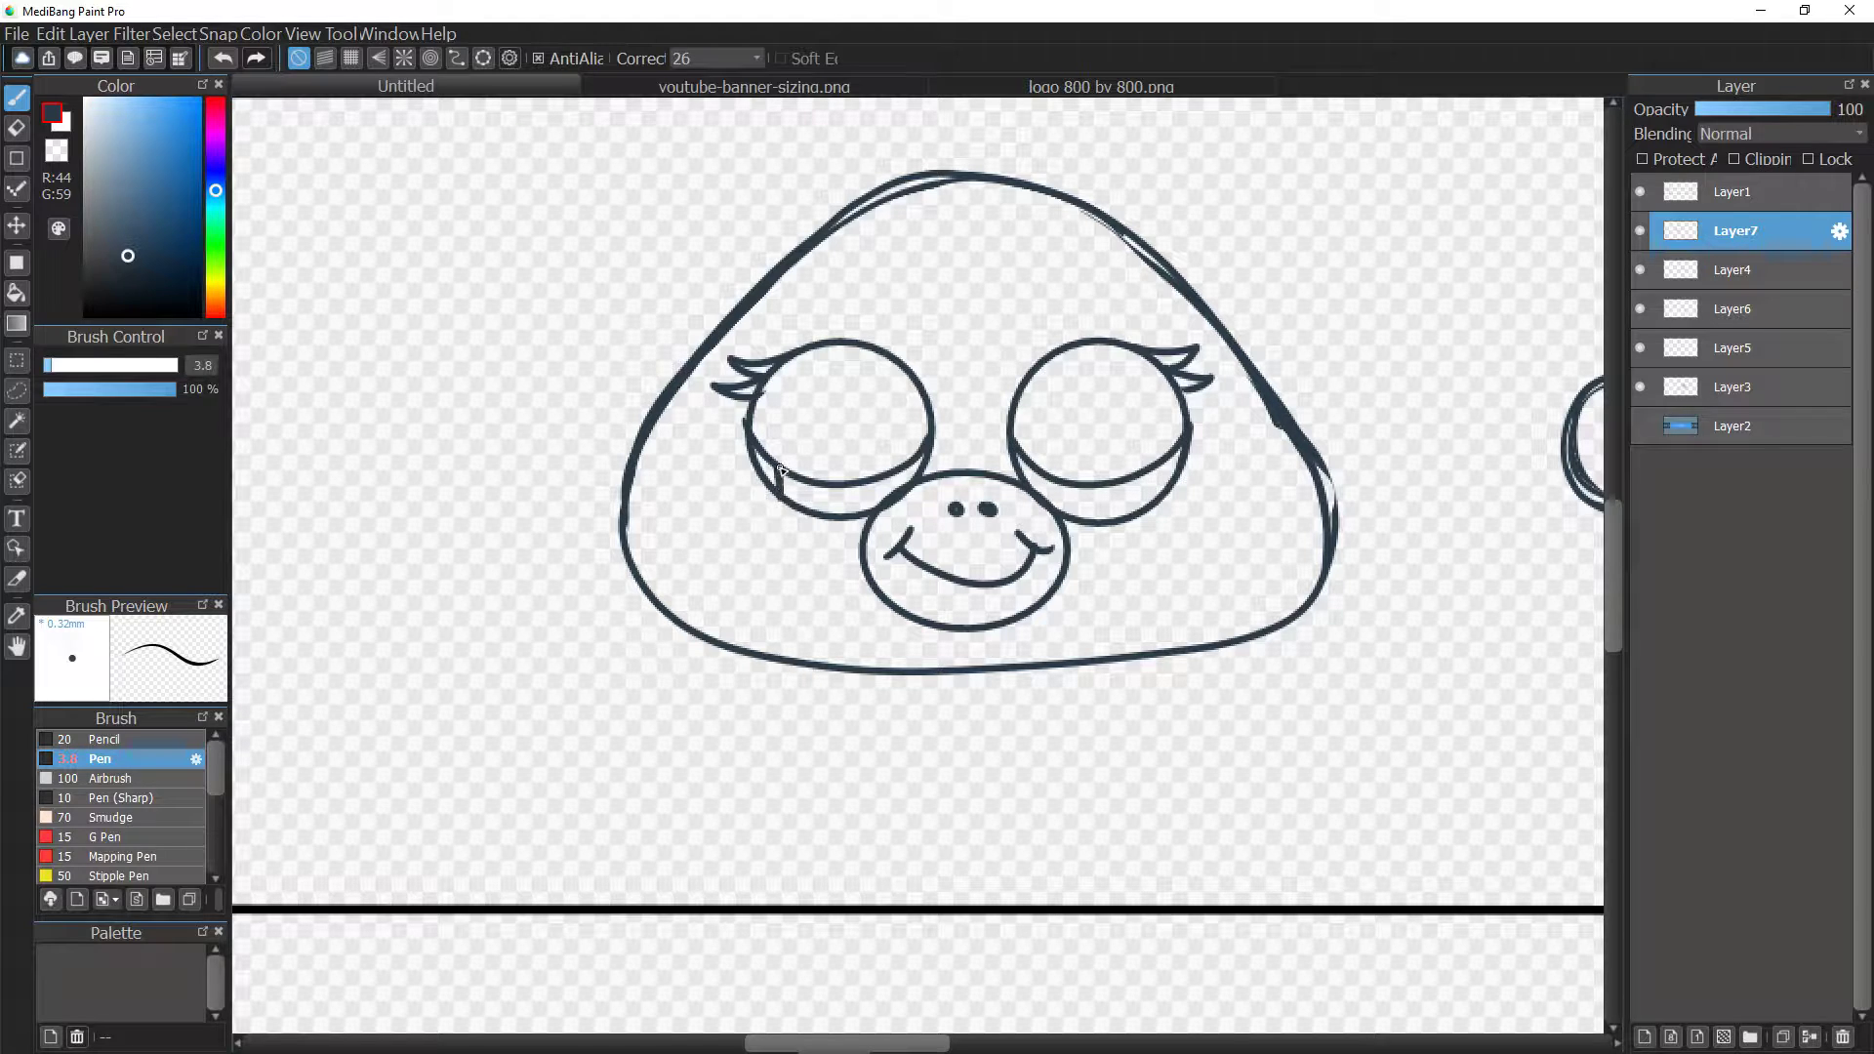
drag(1090, 509, 1093, 519)
drag(1137, 479, 1134, 505)
drag(799, 368, 801, 371)
drag(1054, 371, 1051, 373)
mouse_move(1091, 403)
mouse_down()
mouse_move(1079, 425)
mouse_move(1093, 403)
mouse_up()
Draw two pointed ears with inner-ear curves on the head and short eyebrows above the eyes.
mouse_move(730, 318)
mouse_down()
mouse_move(682, 185)
mouse_move(842, 207)
mouse_up()
key(ctrl+z)
scroll(1159, 303, down, 1)
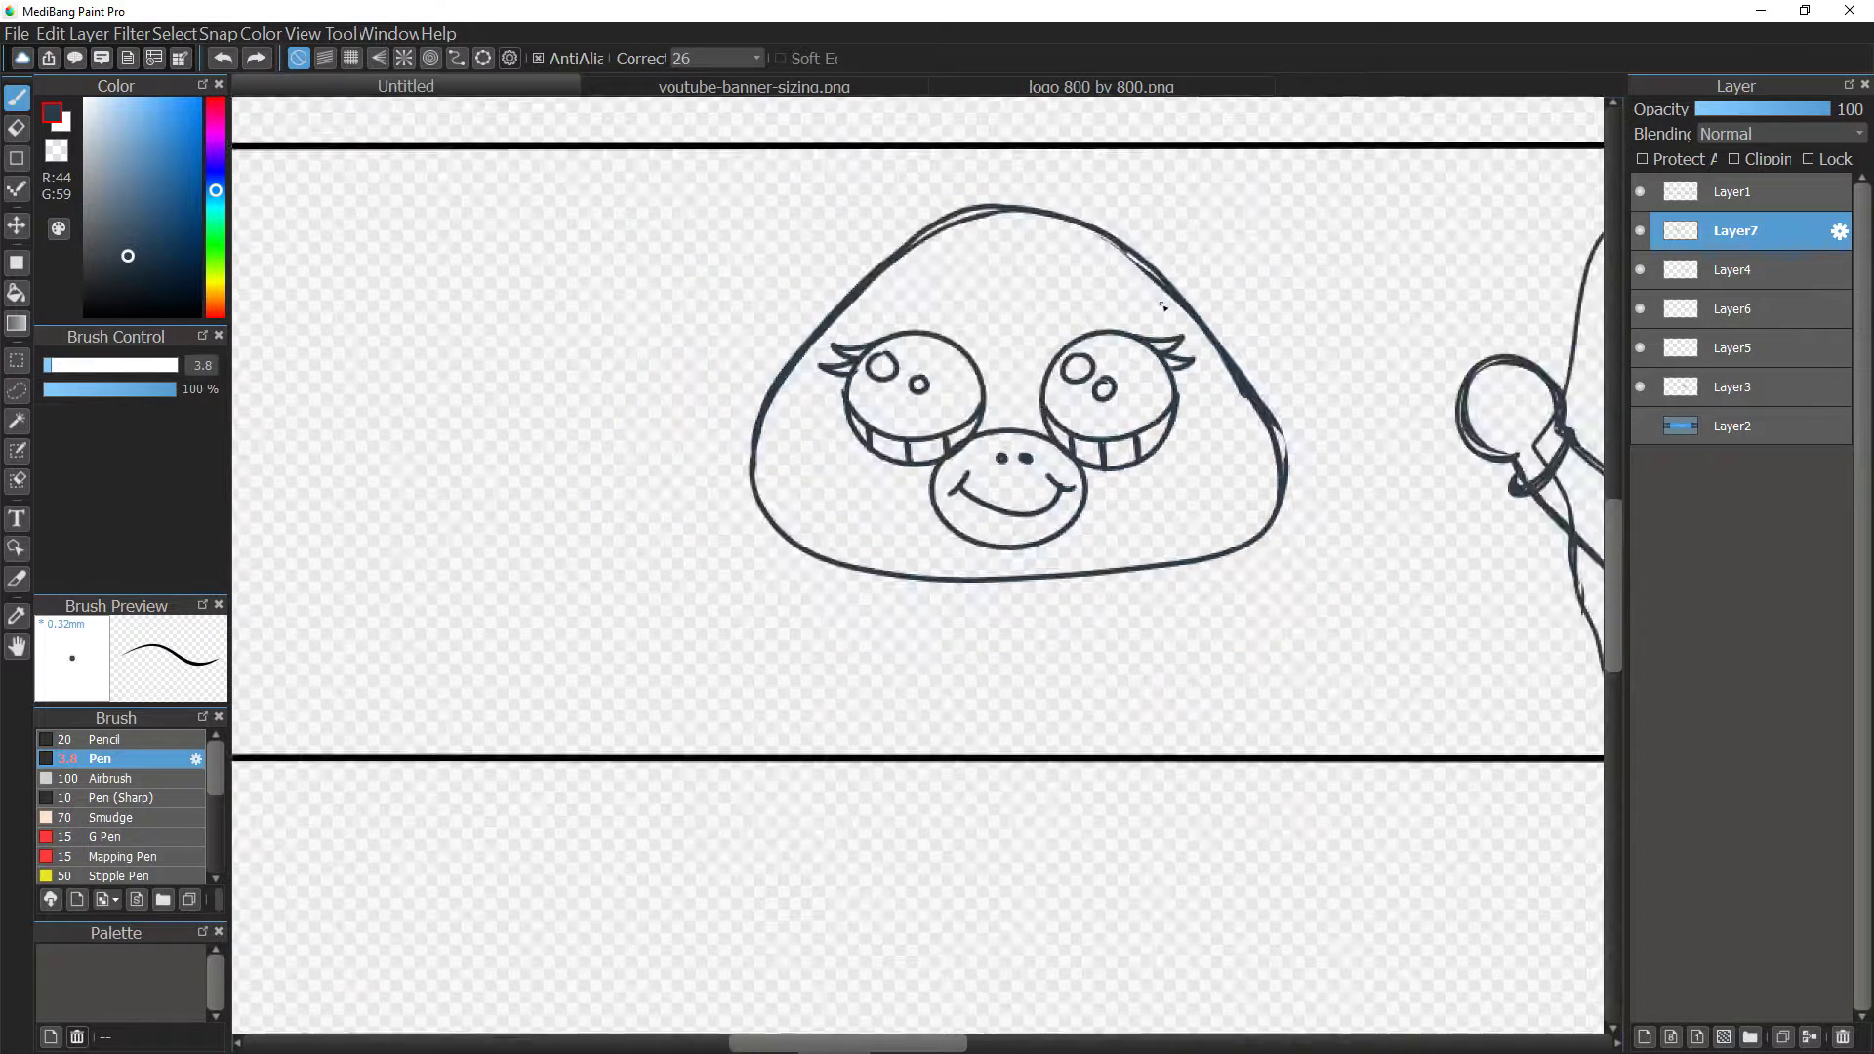
drag(858, 1041, 885, 1041)
mouse_move(667, 325)
mouse_down()
mouse_move(614, 156)
mouse_move(746, 244)
mouse_move(784, 219)
mouse_up()
drag(1042, 314, 1113, 148)
drag(962, 237, 1115, 139)
key(ctrl+z)
mouse_move(974, 246)
mouse_down()
mouse_move(1114, 134)
mouse_move(948, 230)
mouse_move(1085, 147)
mouse_up()
key(ctrl+z)
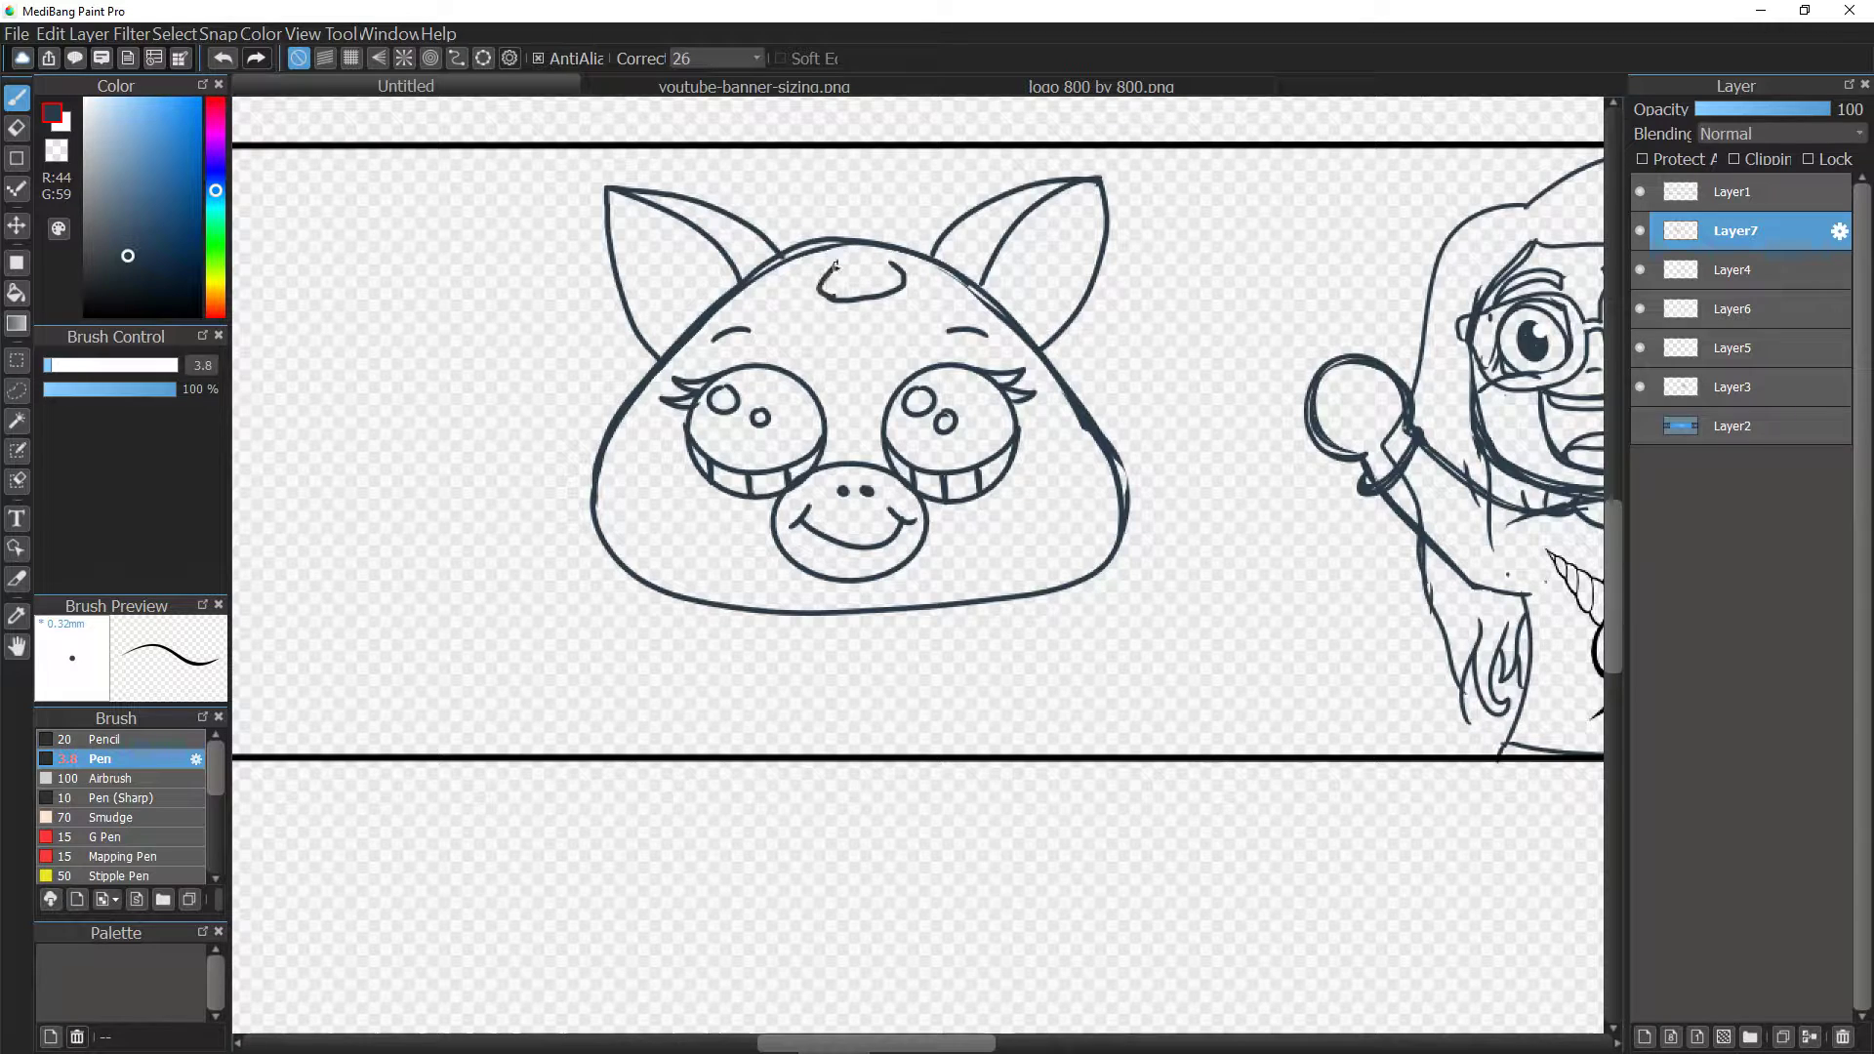
Draw a ridged unicorn horn on the forehead with curled tufts of hair behind it.
key(ctrl+z)
key(ctrl+z)
drag(844, 224, 827, 260)
key(ctrl+z)
mouse_move(844, 204)
mouse_down()
mouse_move(828, 237)
mouse_move(873, 244)
mouse_move(837, 251)
mouse_move(800, 213)
mouse_move(836, 199)
mouse_up()
key(e)
key(b)
drag(868, 207, 904, 189)
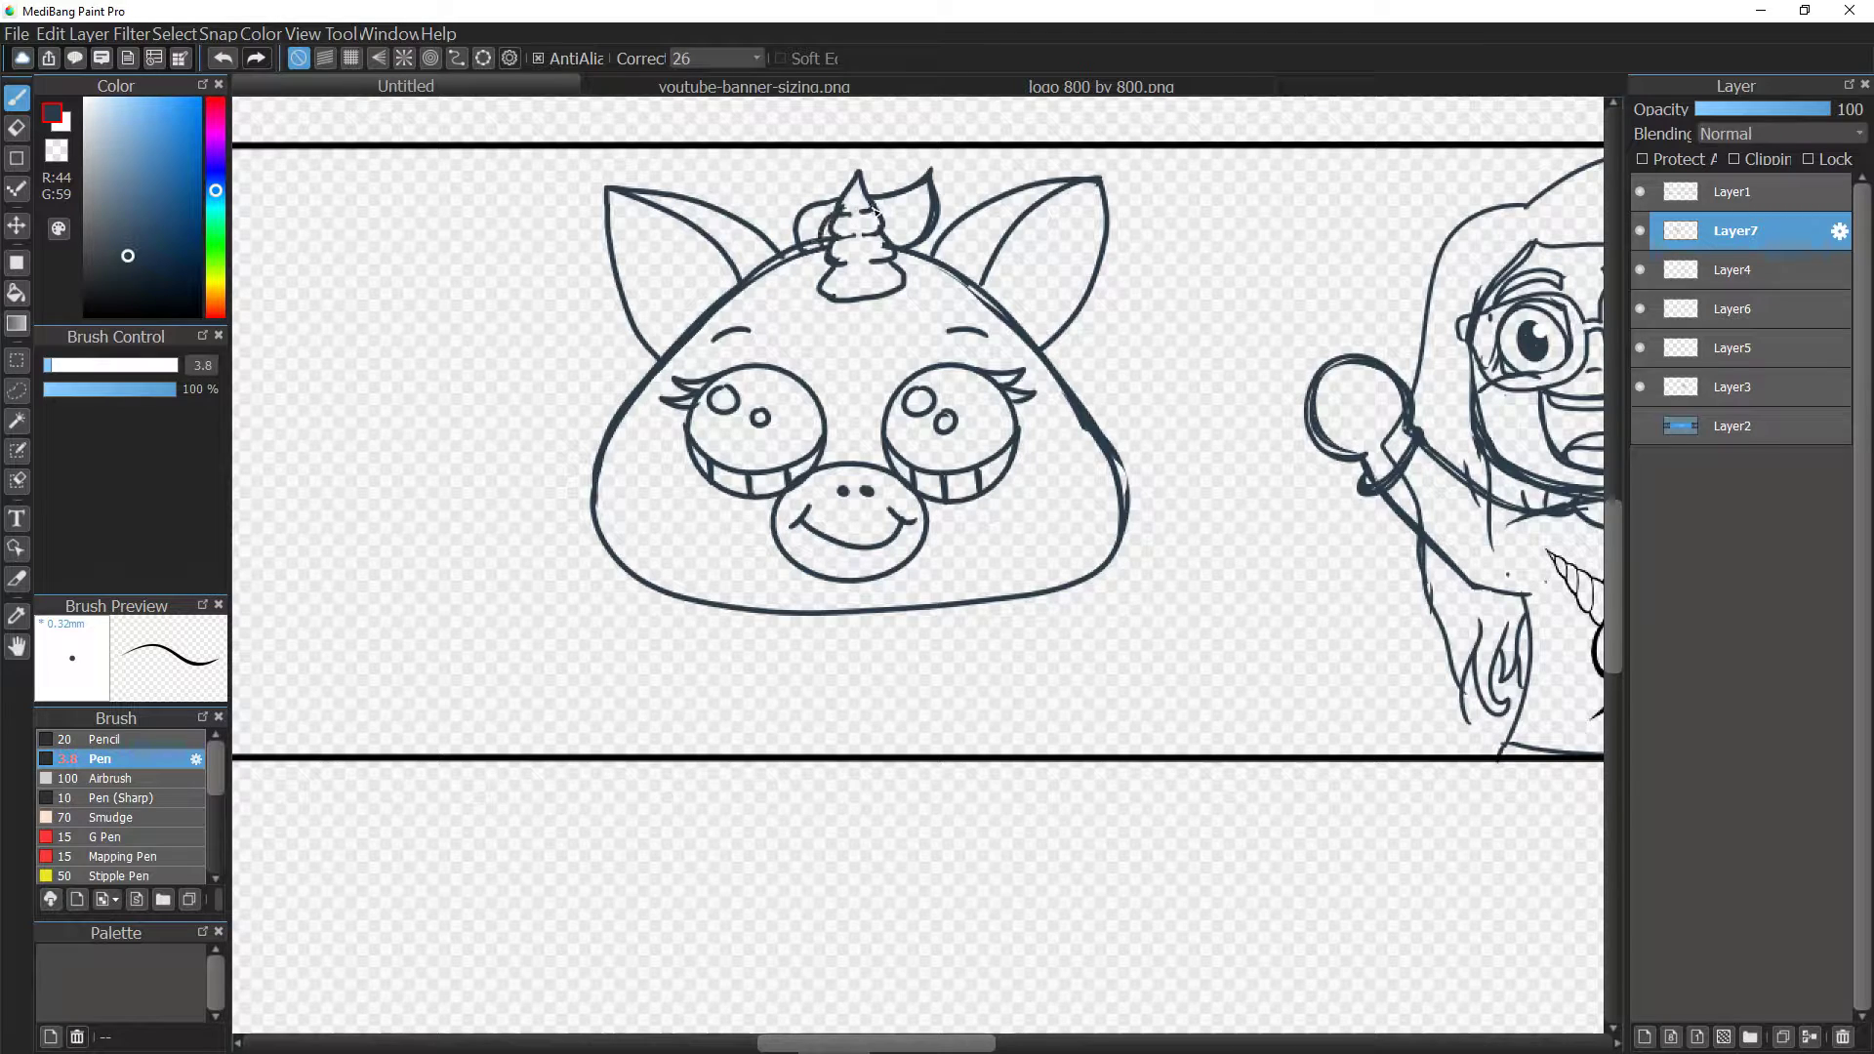
Draw the unicorn's fluffy body and two front legs with rounded hooves below the head.
scroll(720, 476, down, 3)
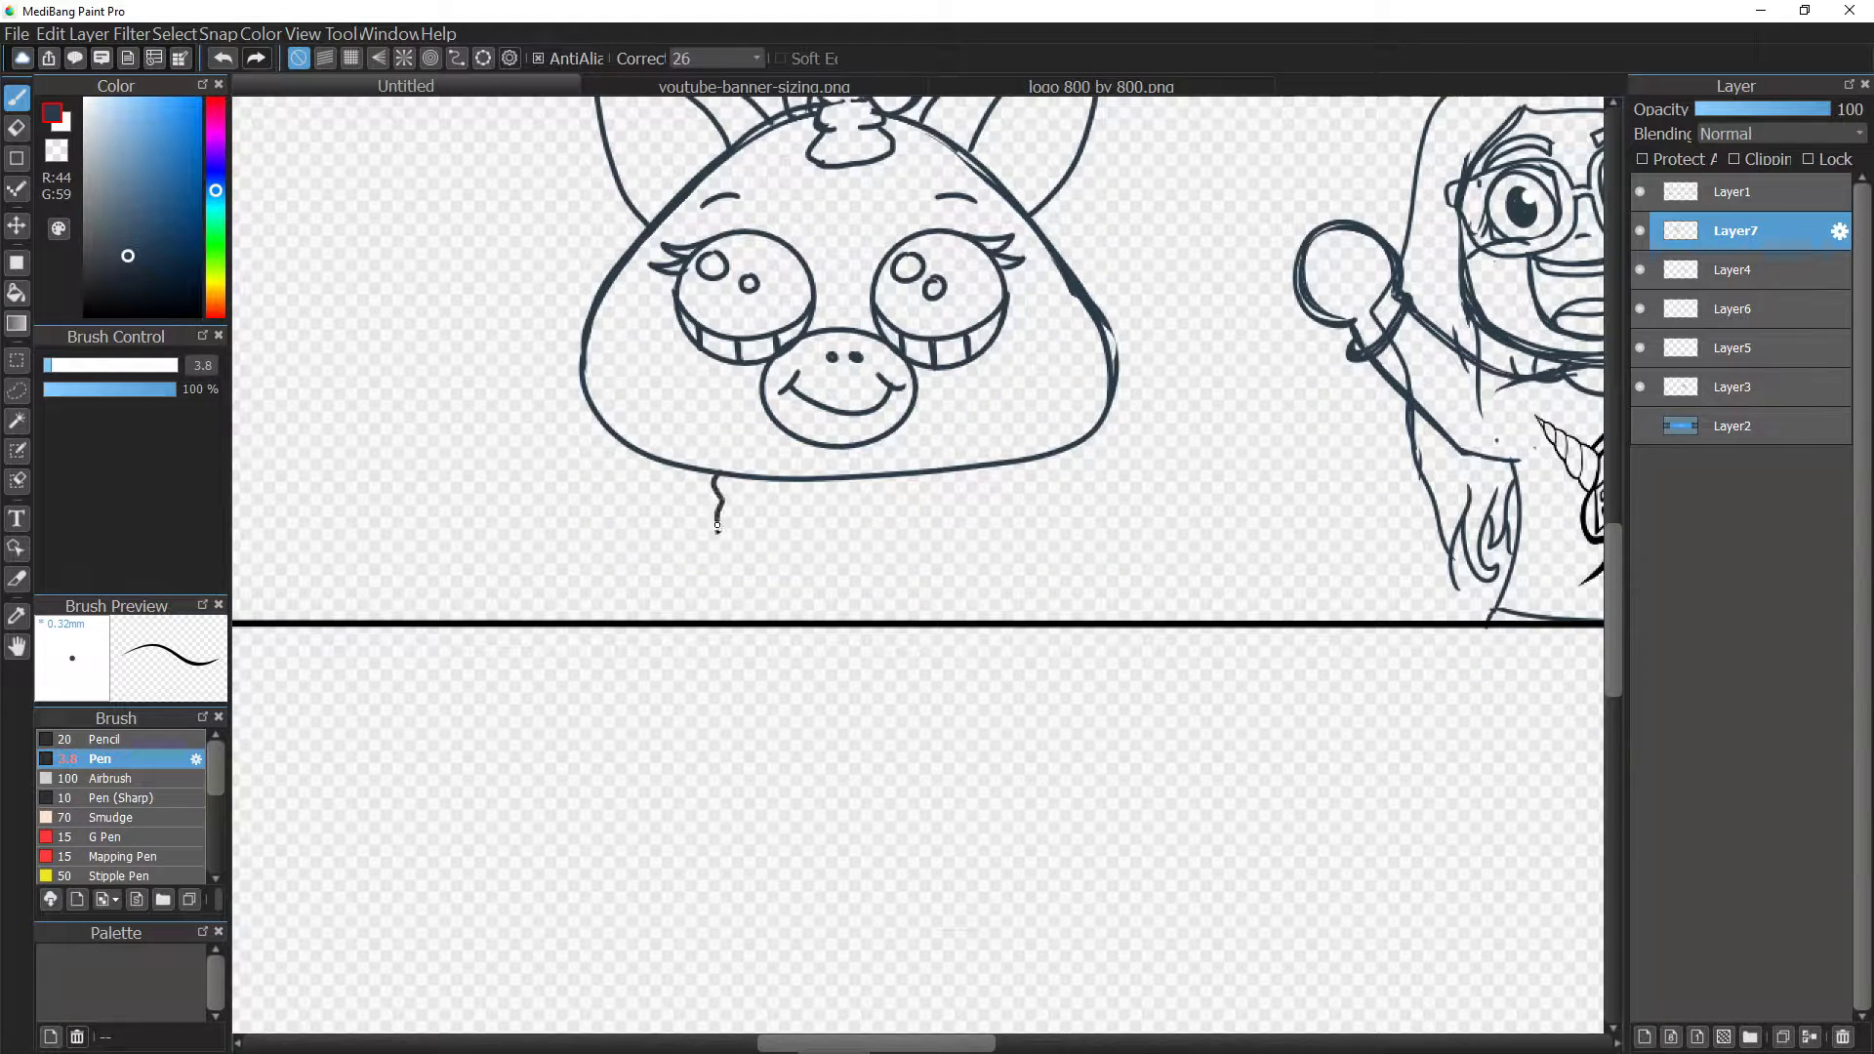
mouse_move(709, 610)
mouse_down()
mouse_move(704, 727)
mouse_move(733, 741)
mouse_move(869, 733)
mouse_move(864, 625)
mouse_move(839, 581)
mouse_move(908, 617)
mouse_move(910, 744)
mouse_move(1025, 745)
mouse_move(1063, 572)
mouse_move(1053, 501)
mouse_up()
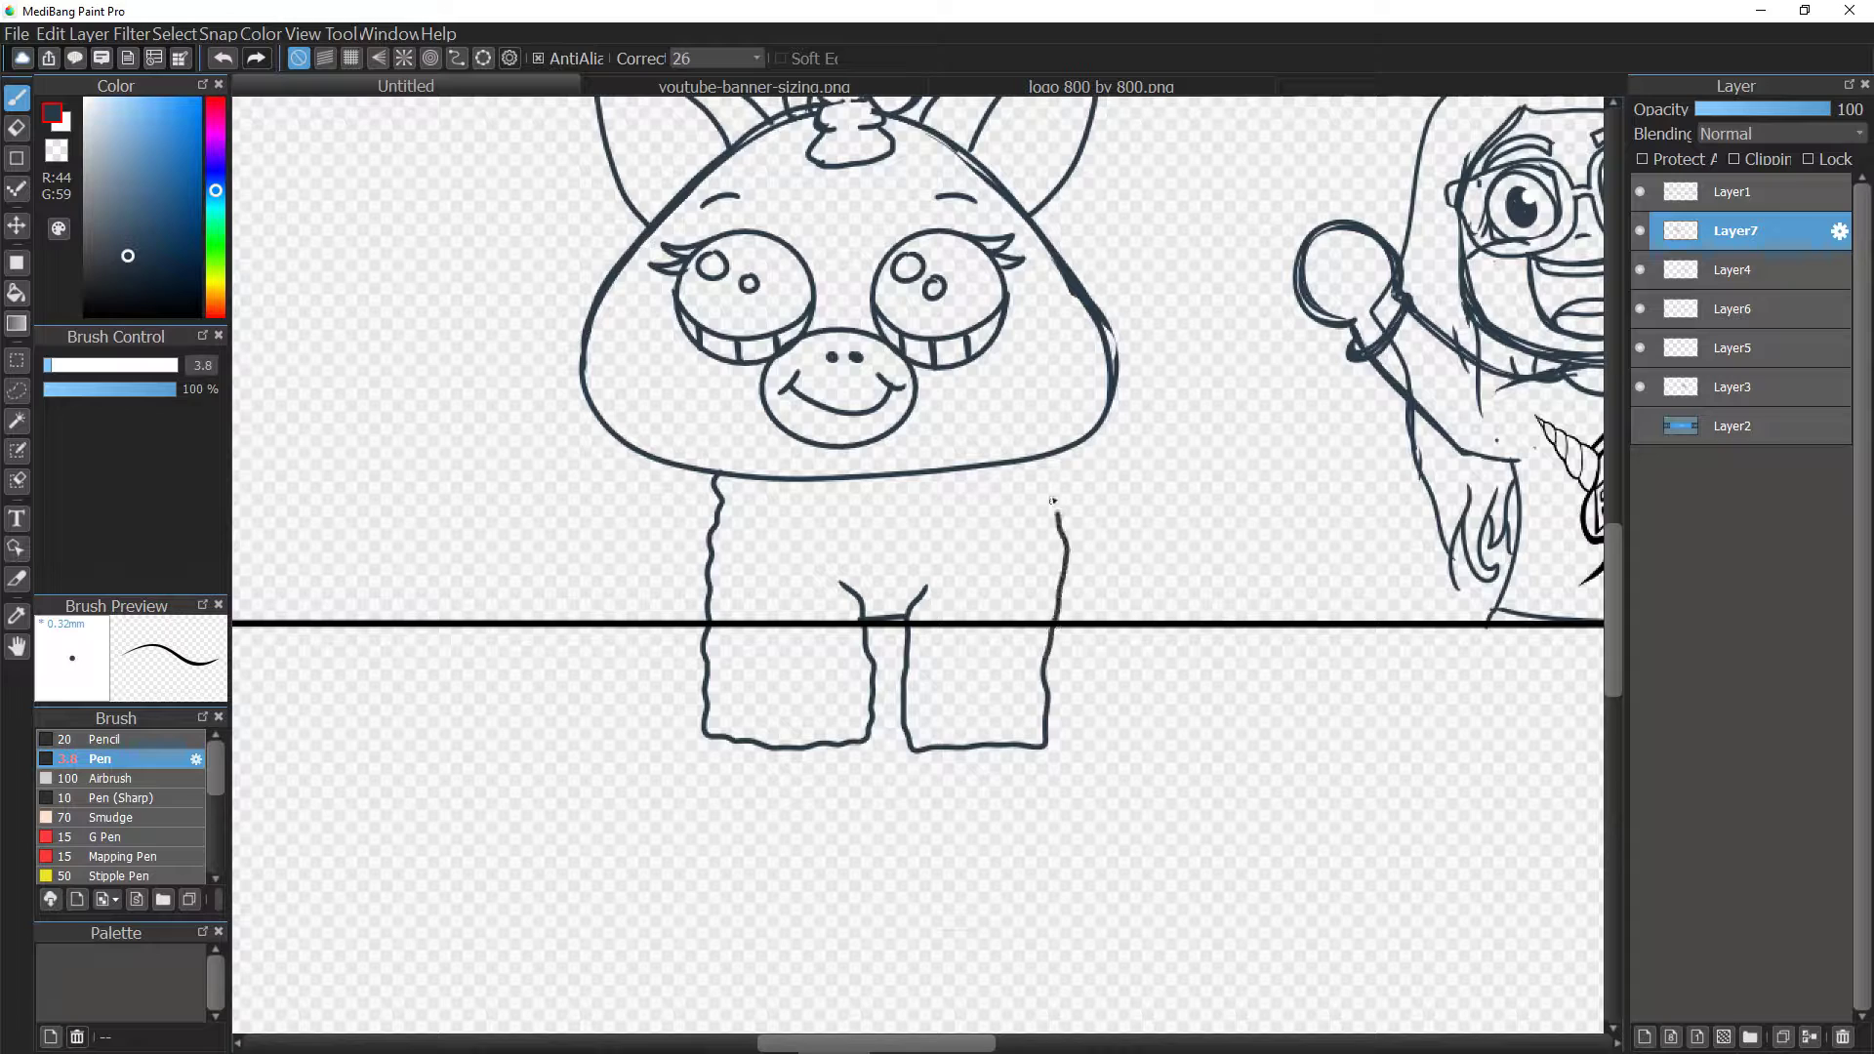
mouse_move(713, 743)
mouse_down()
mouse_move(723, 786)
mouse_move(797, 798)
mouse_move(859, 775)
mouse_move(828, 781)
mouse_move(1012, 804)
mouse_move(1057, 740)
mouse_up()
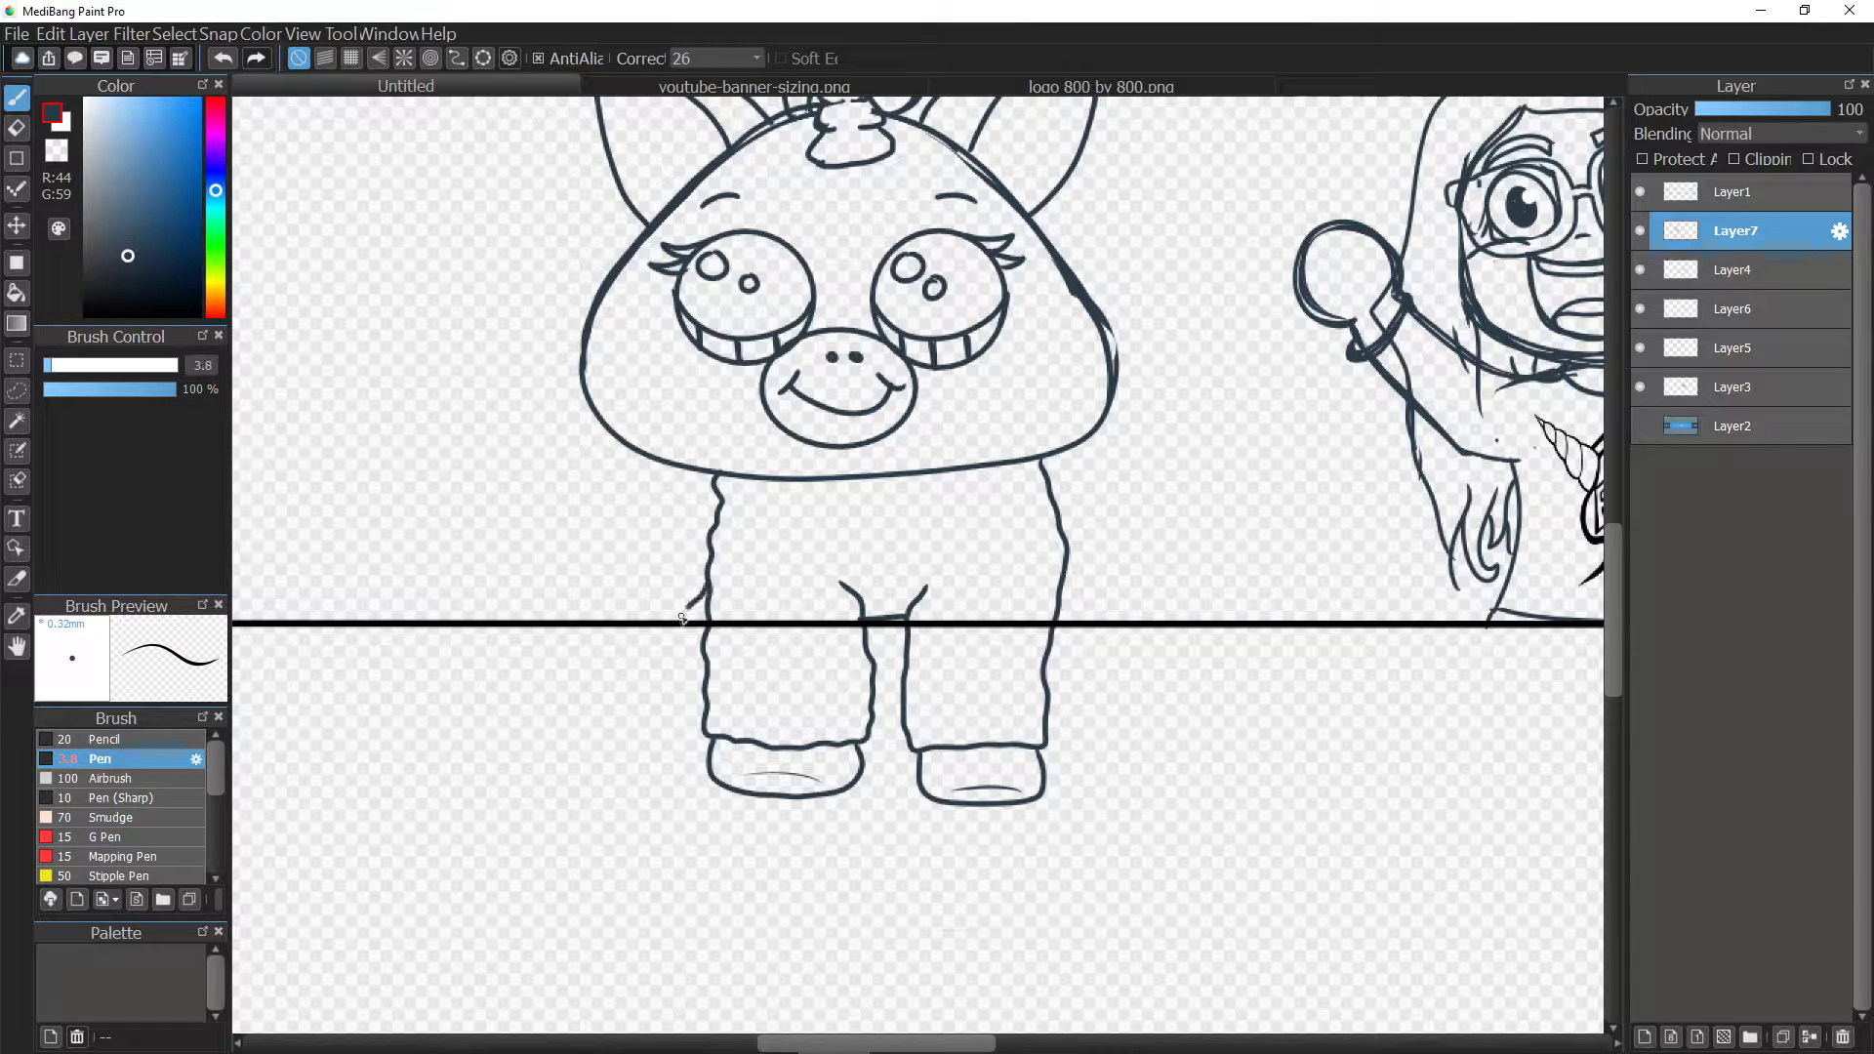
Draw the two rear legs with hooves behind the front legs and a tufted tail rising from the body's side.
drag(682, 619, 625, 730)
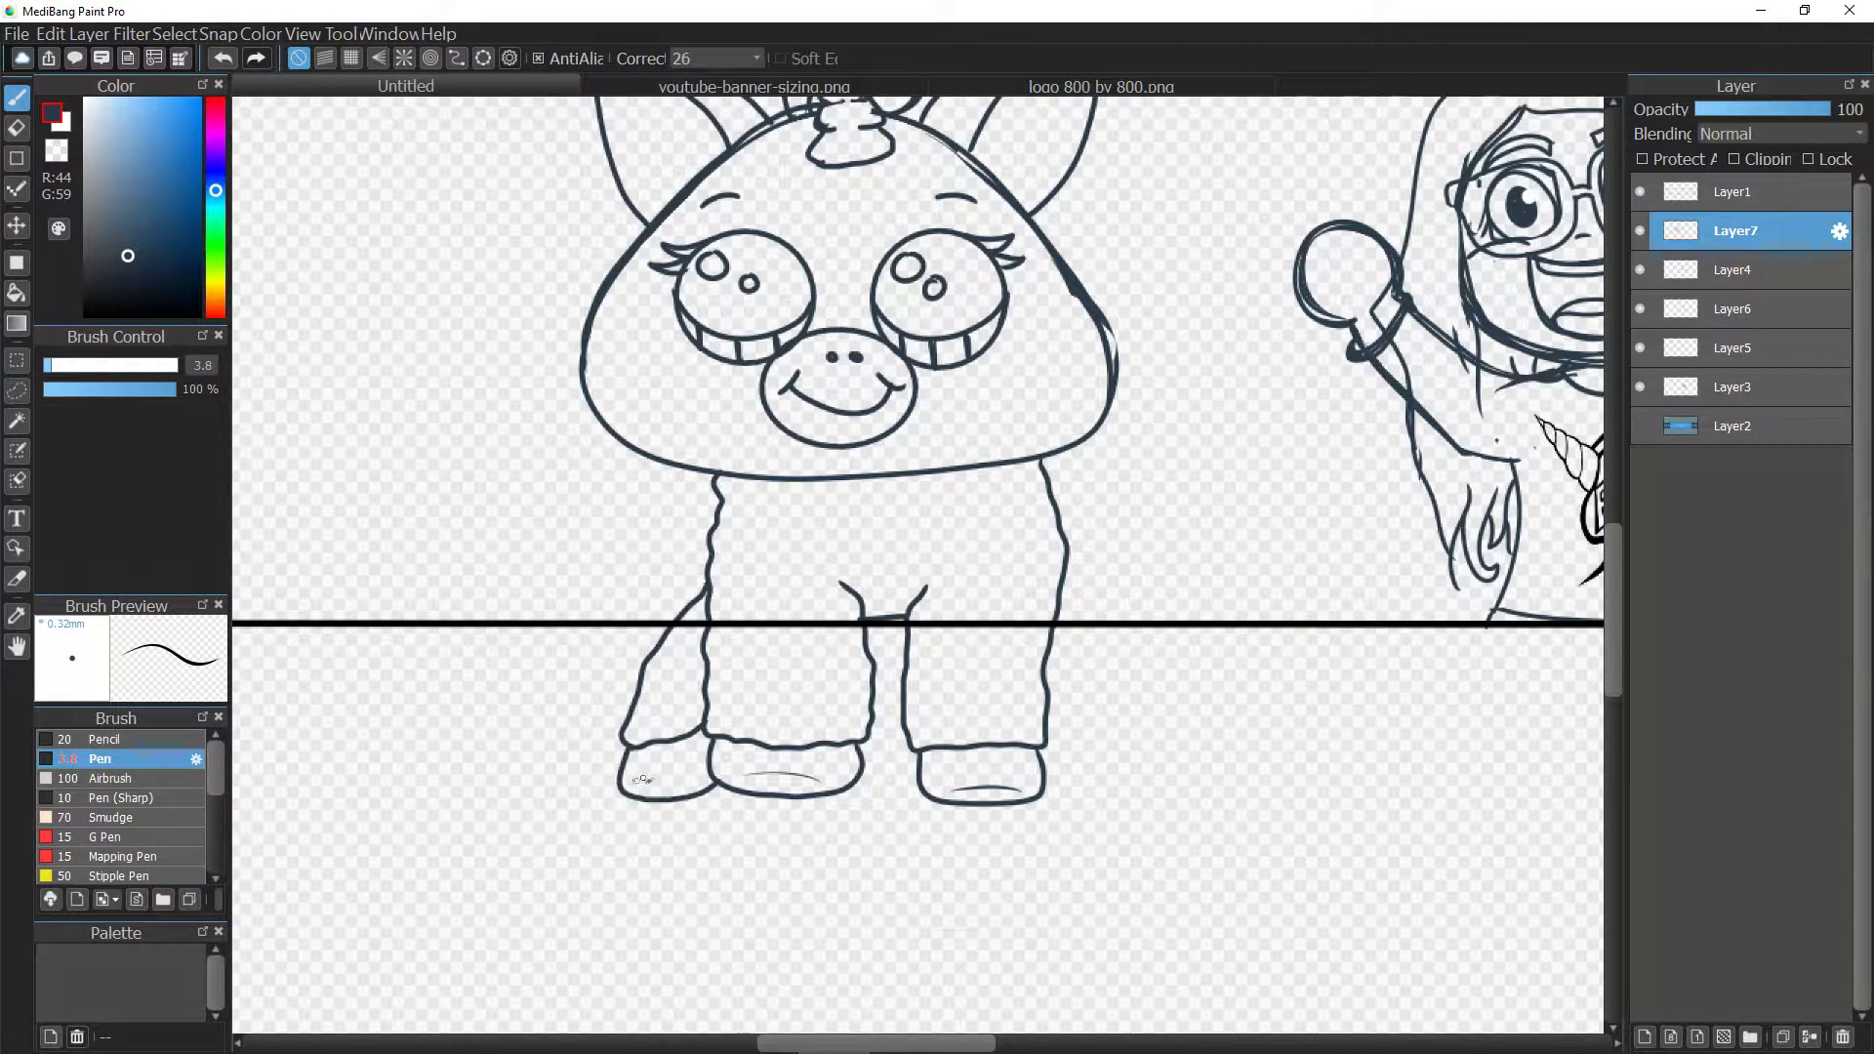
drag(634, 780, 700, 768)
mouse_move(1062, 569)
mouse_down()
mouse_move(1131, 763)
mouse_move(1047, 766)
mouse_move(1119, 728)
mouse_move(1098, 608)
mouse_move(1138, 773)
mouse_move(1042, 776)
mouse_up()
key(ctrl+z)
mouse_move(1118, 763)
mouse_down()
mouse_move(1062, 769)
mouse_move(1077, 728)
mouse_up()
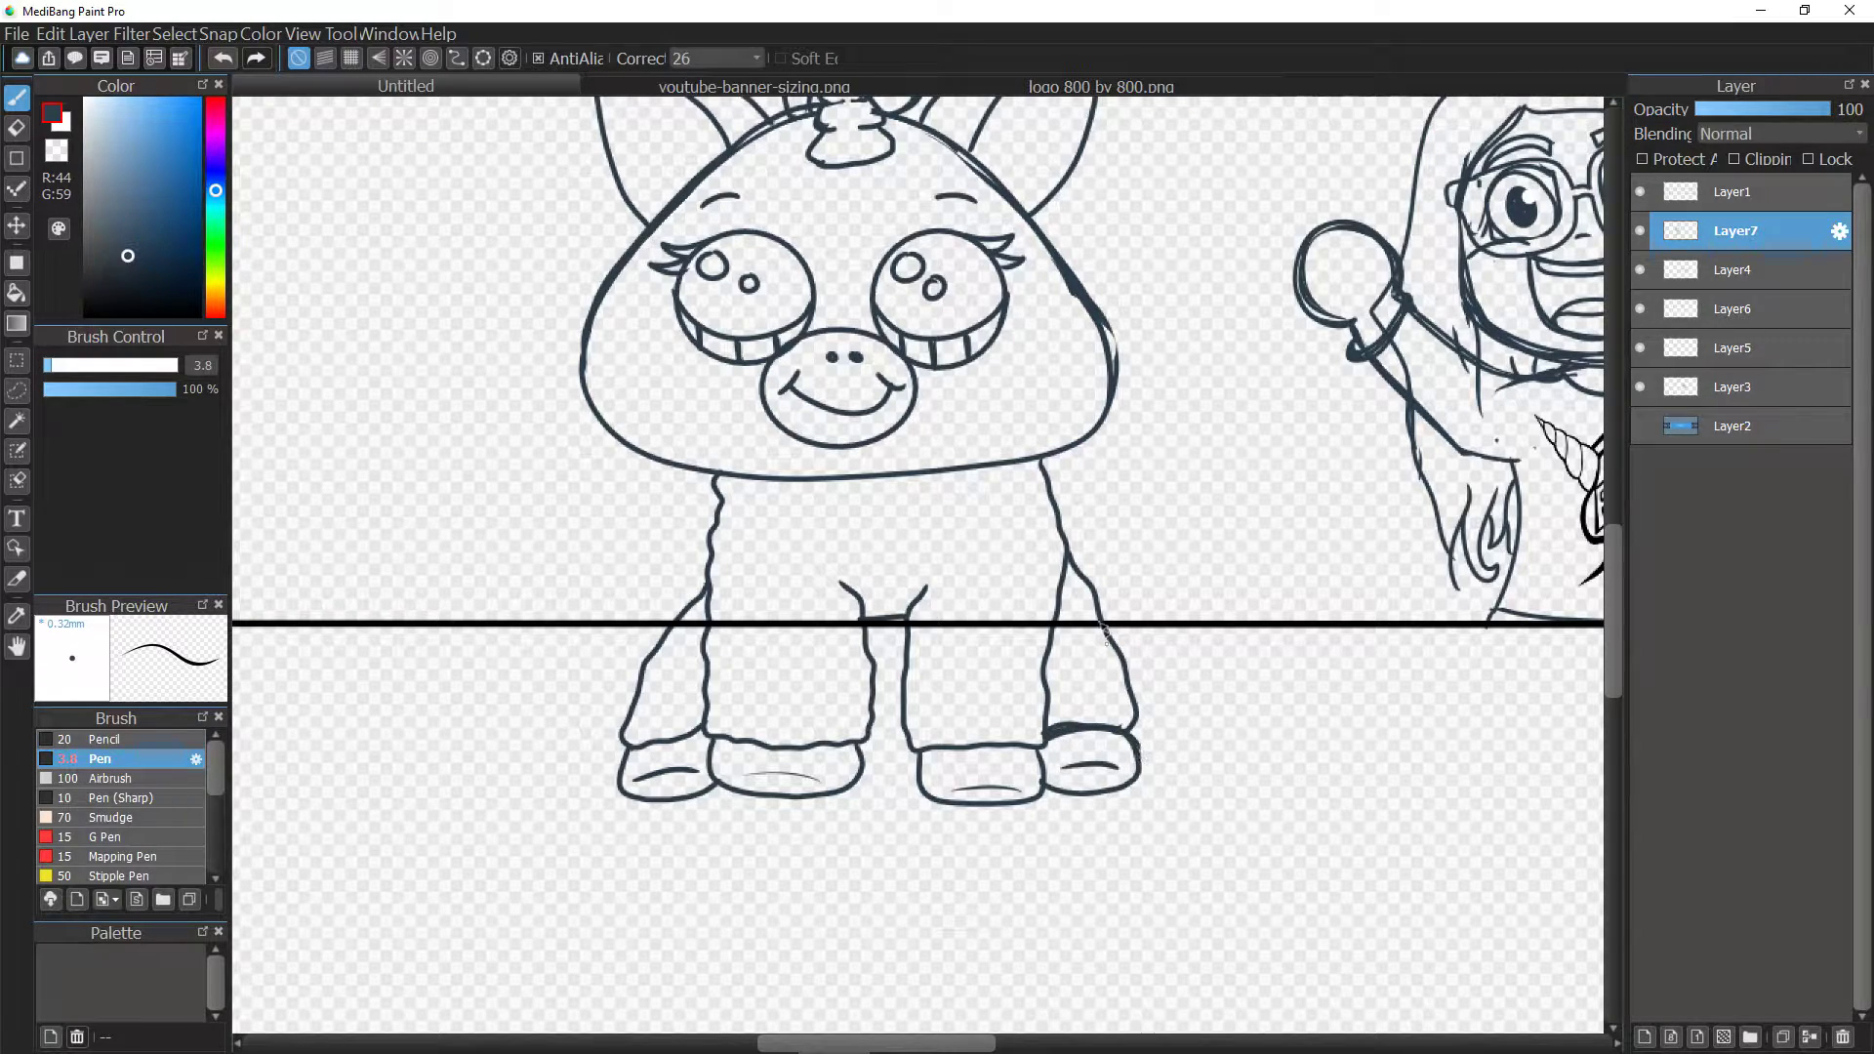
mouse_move(1061, 538)
mouse_down()
mouse_move(1124, 549)
mouse_move(1108, 505)
mouse_up()
mouse_move(1077, 570)
mouse_down()
mouse_move(1132, 532)
mouse_move(1136, 444)
mouse_move(1184, 387)
mouse_move(1206, 495)
mouse_move(1156, 539)
mouse_move(1107, 470)
mouse_move(1182, 375)
mouse_up()
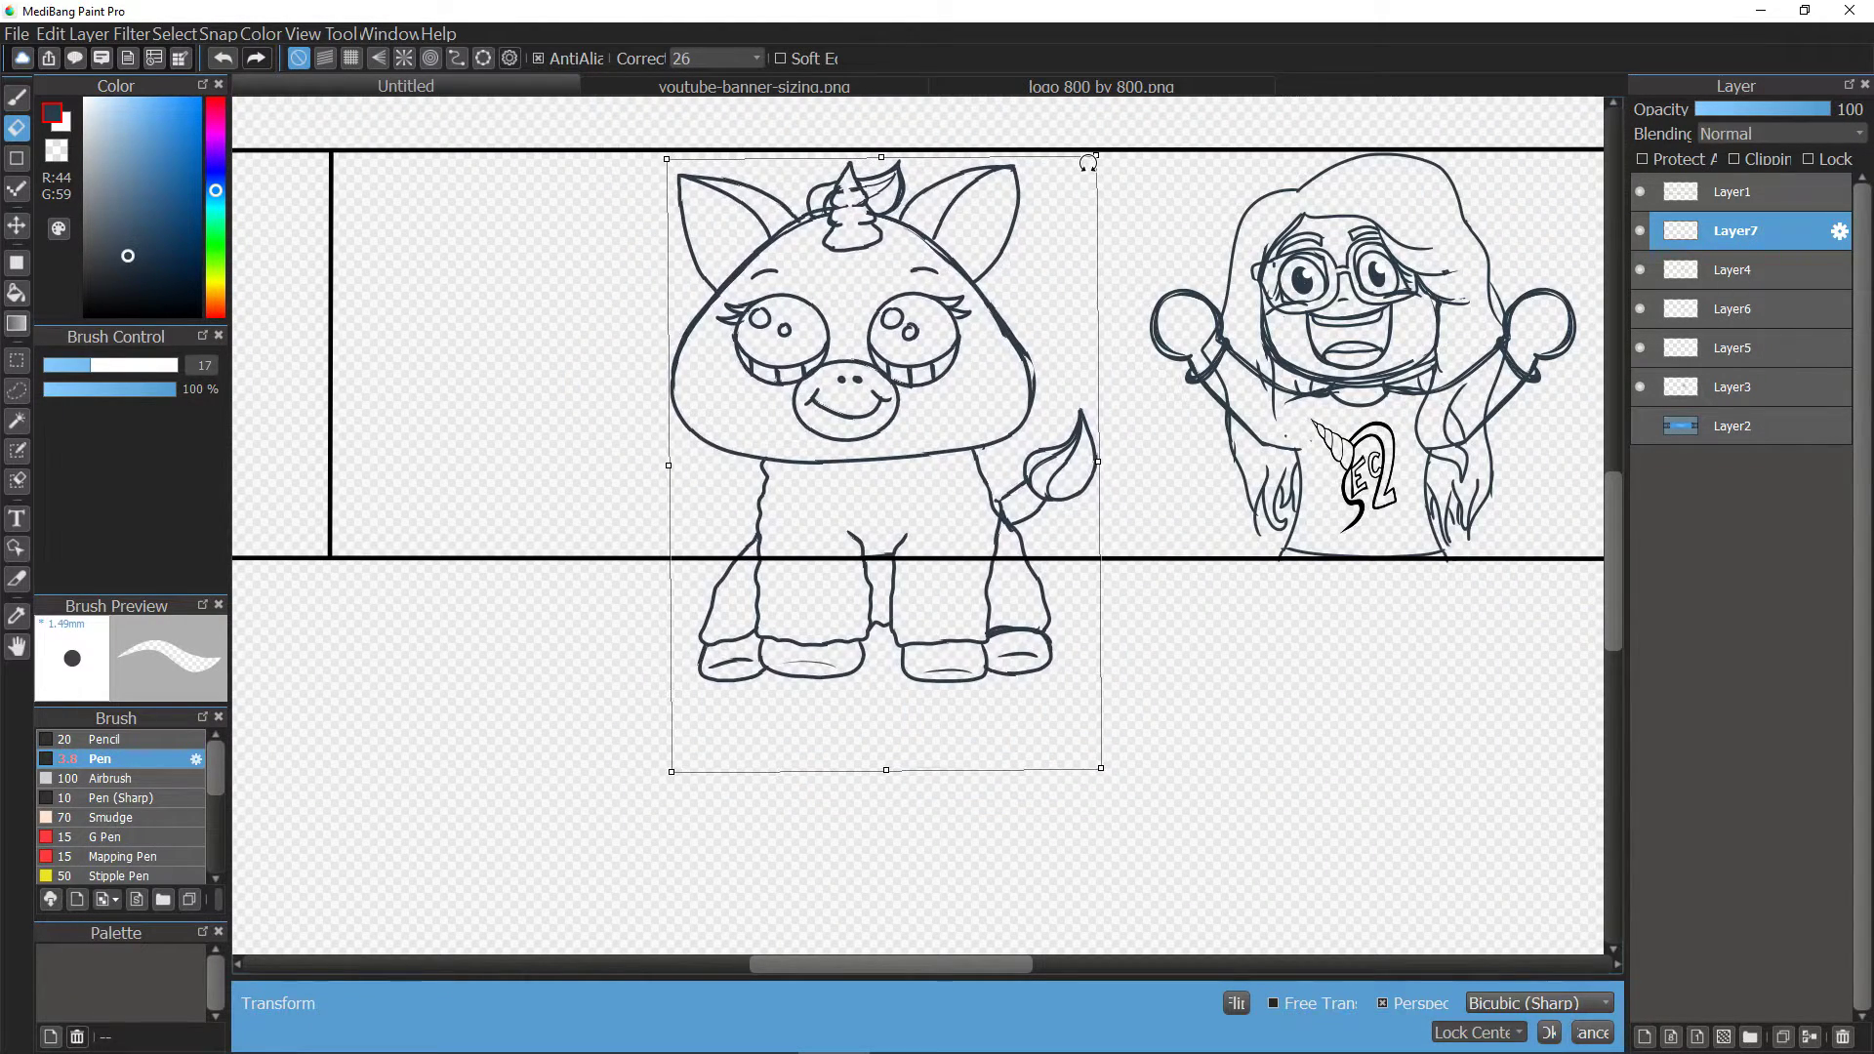
Transform the unicorn layer, scaling it down and moving it closer to the character.
mouse_move(1078, 185)
mouse_down()
mouse_move(1004, 185)
mouse_move(993, 250)
mouse_up()
drag(965, 352, 1144, 358)
click(1714, 279)
click(998, 550)
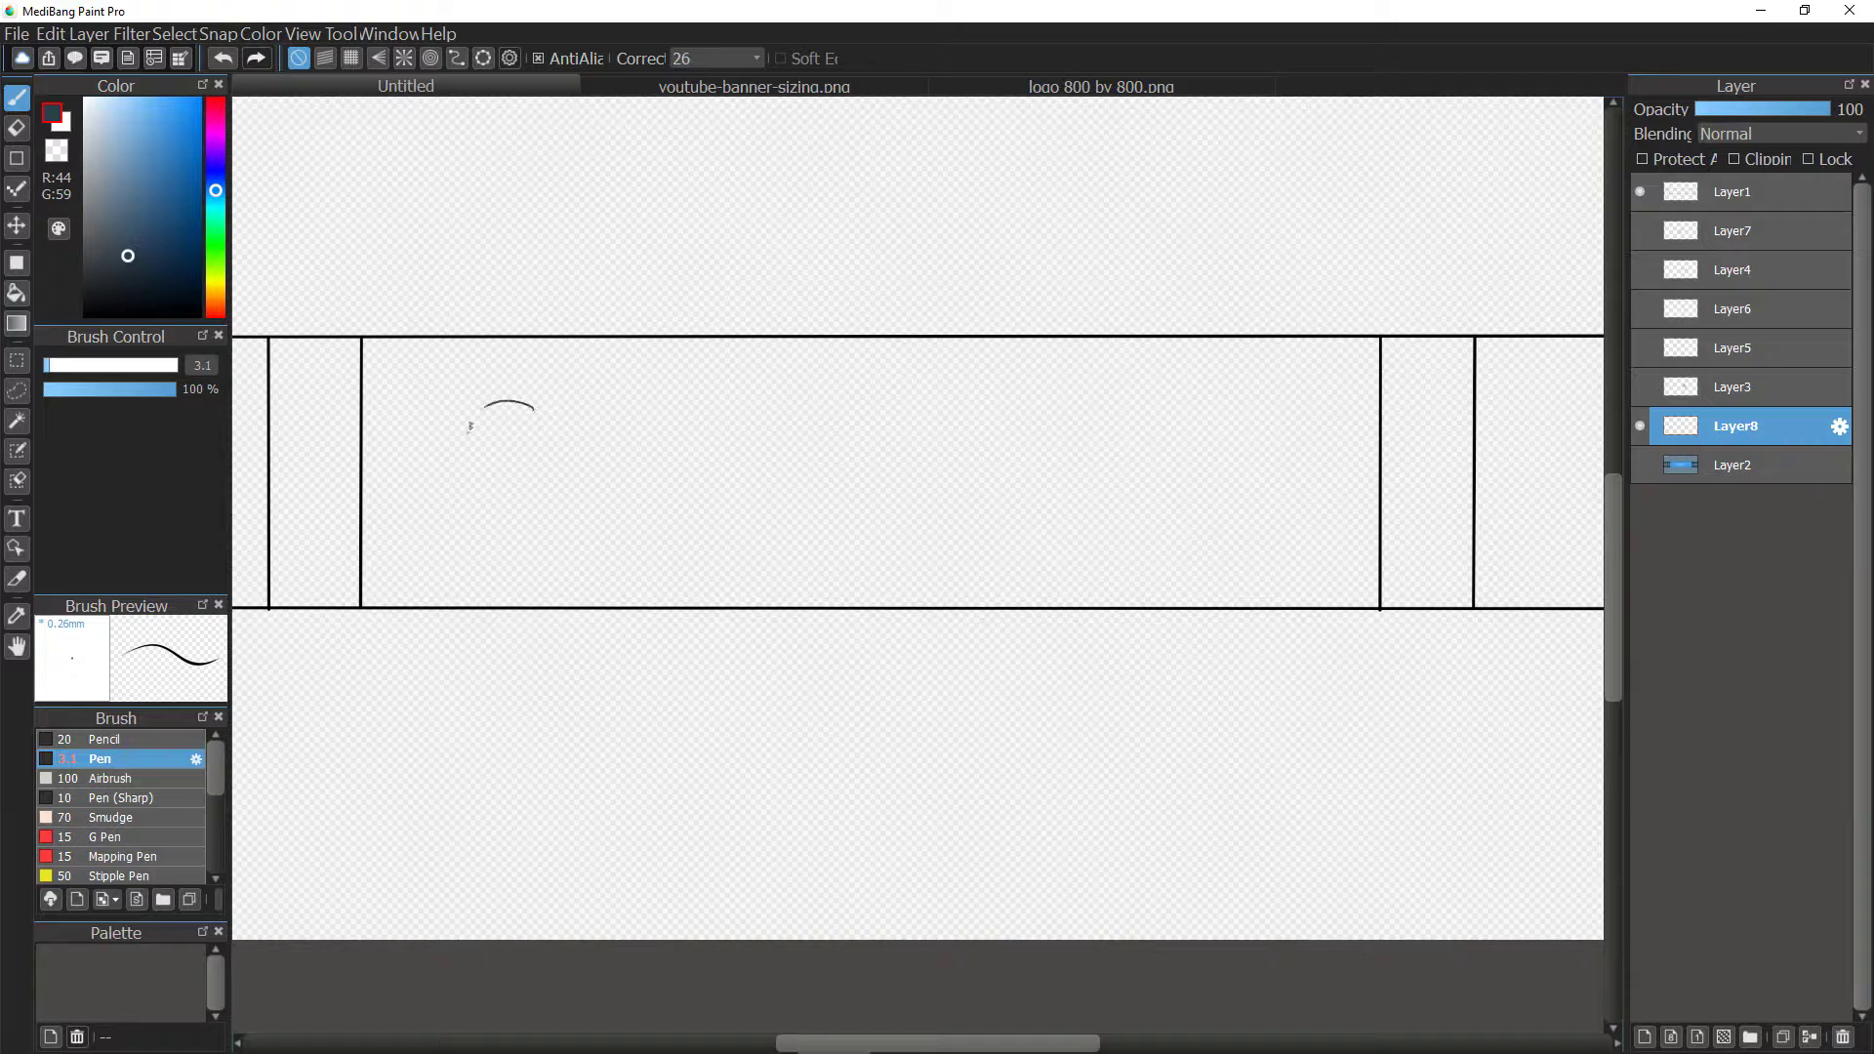
Hand-letter the opening letters S, A and S inside the banner frame with a 3.1 px pen.
mouse_move(470, 427)
mouse_down()
mouse_move(548, 485)
mouse_move(564, 402)
mouse_move(606, 497)
mouse_move(571, 405)
mouse_move(606, 505)
mouse_up()
key(ctrl+z)
scroll(753, 386, up, 3)
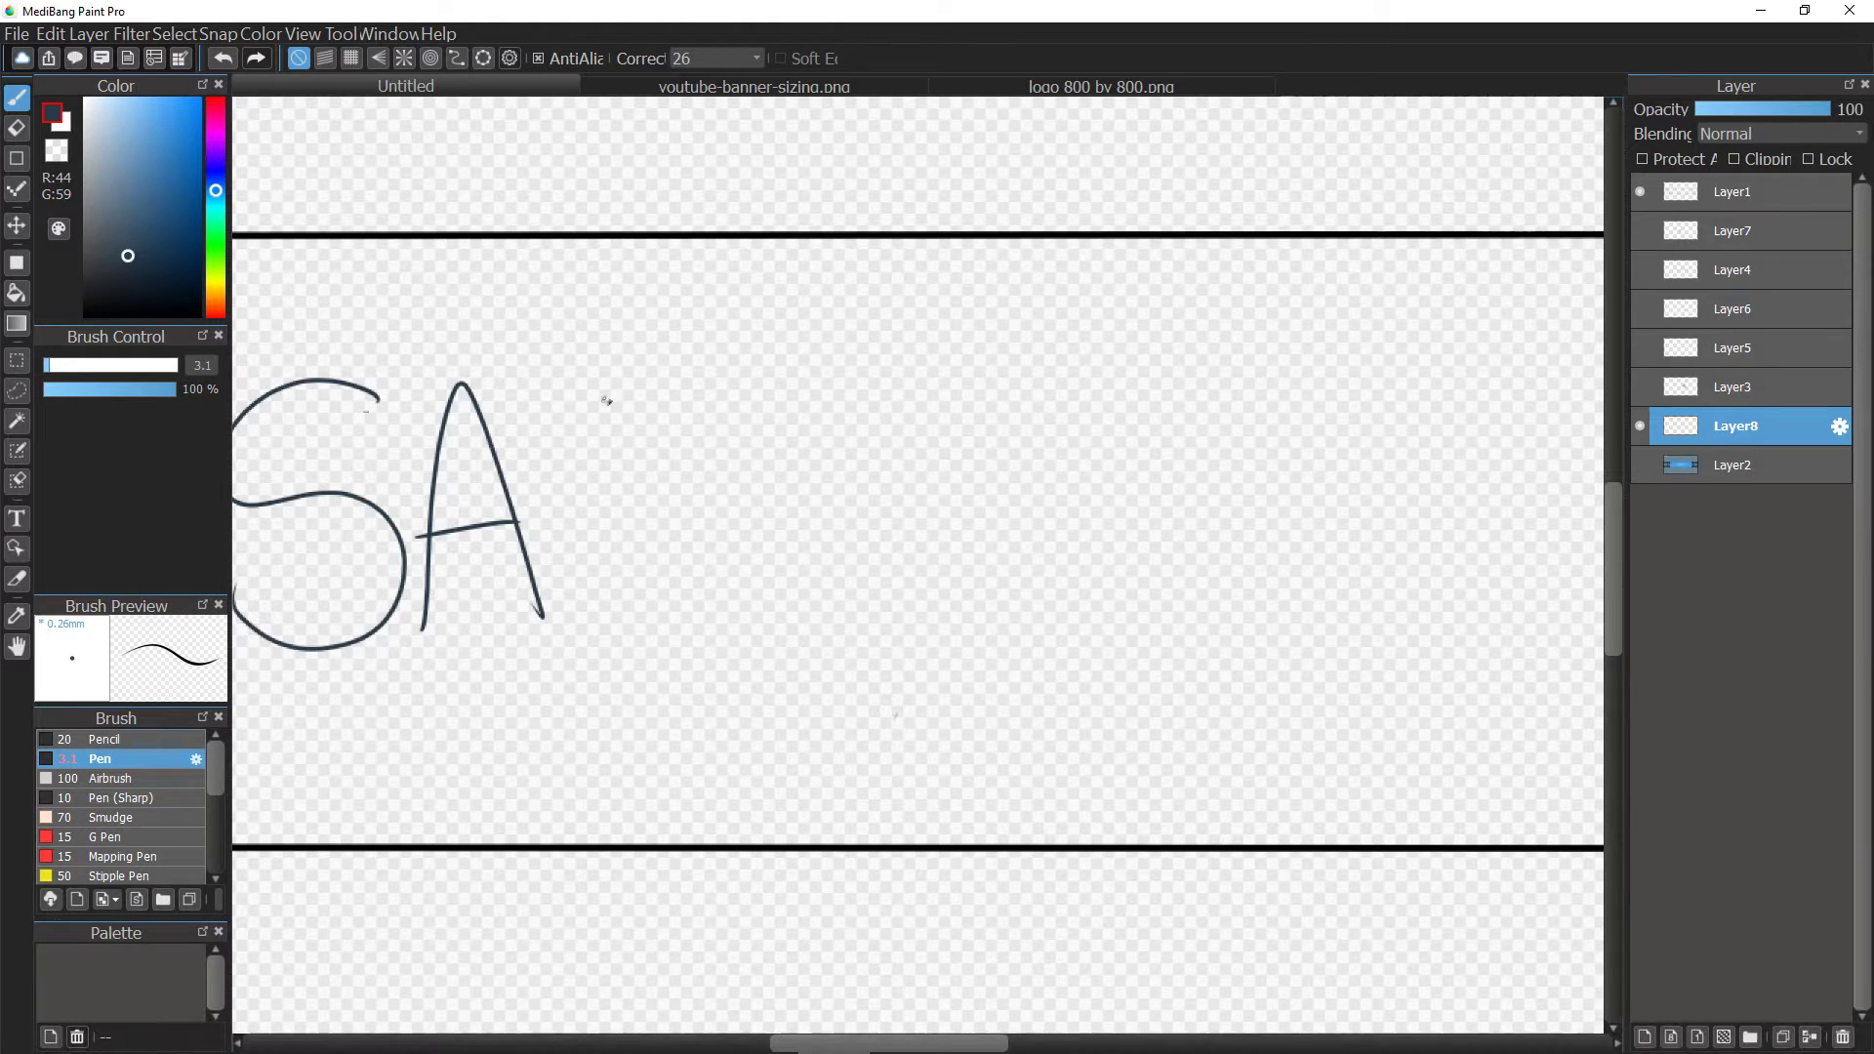
mouse_move(629, 387)
mouse_down()
mouse_move(629, 597)
mouse_move(578, 584)
mouse_up()
Continue the title with hand-drawn letters S, E and F in thin pen strokes after SAS.
drag(751, 379, 714, 576)
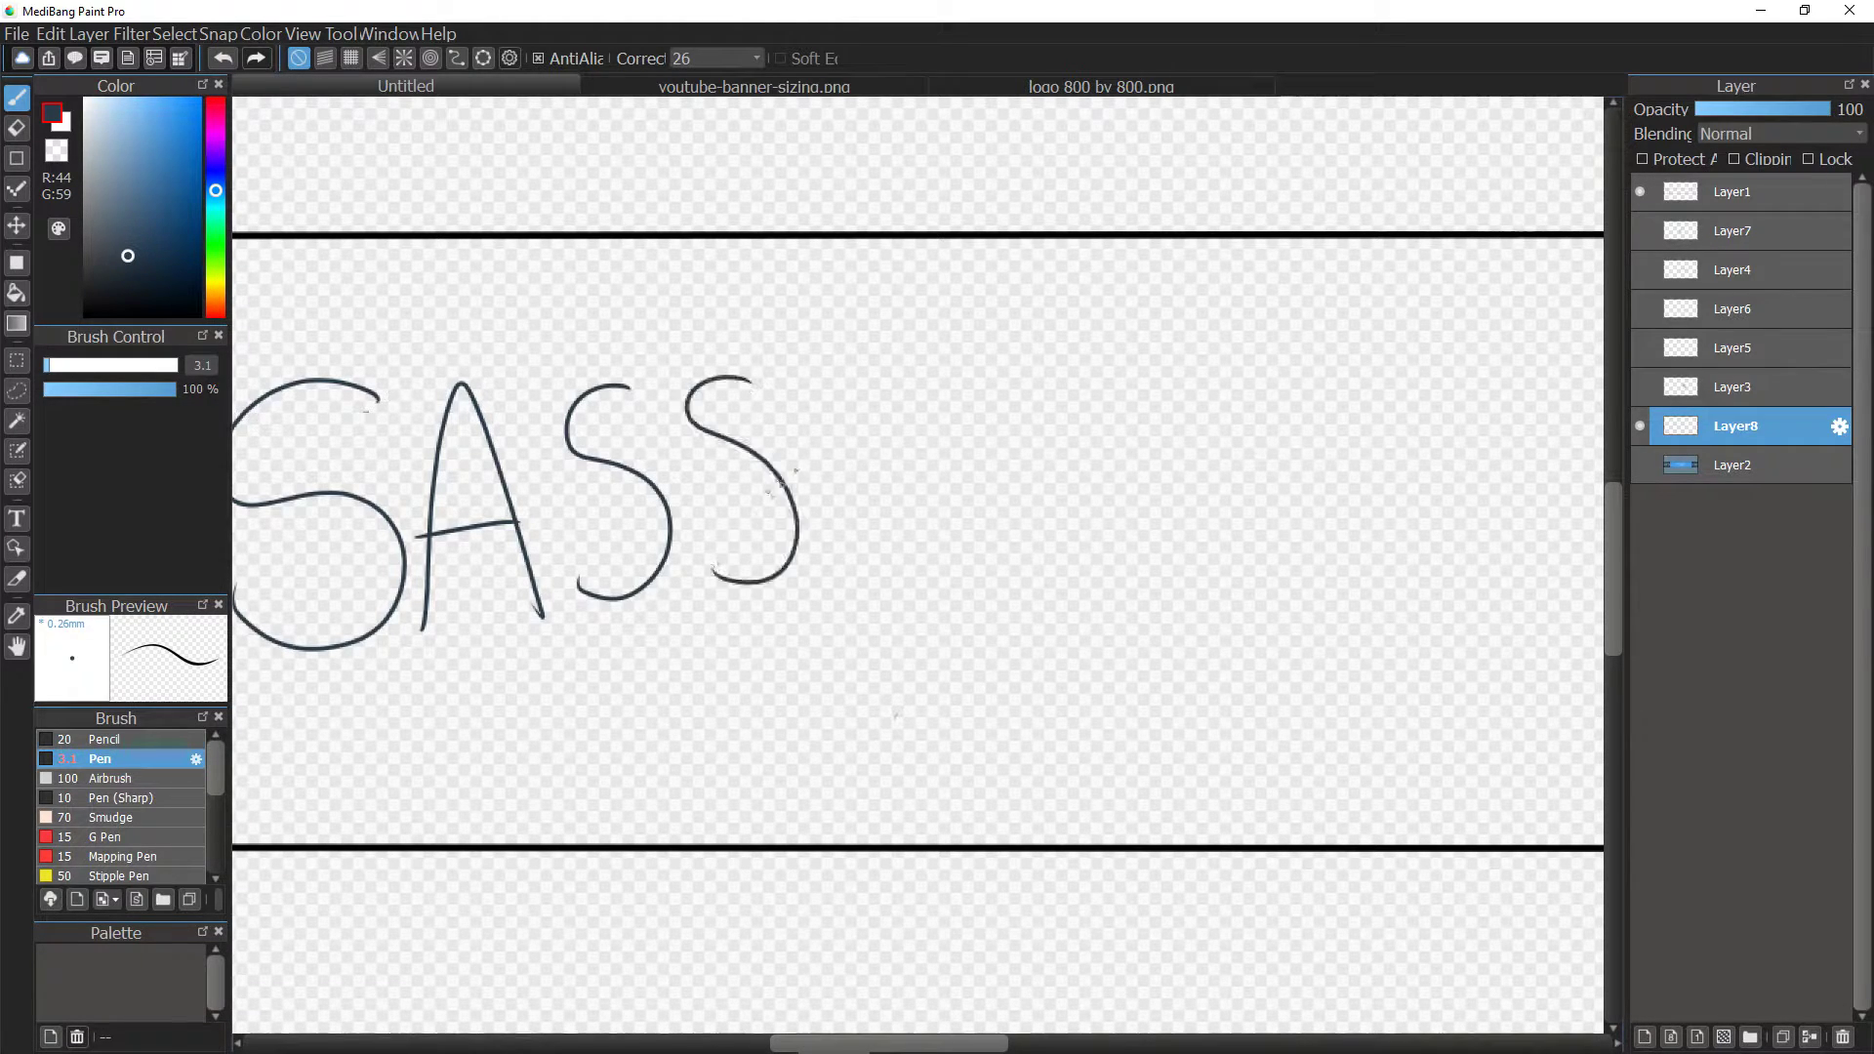
mouse_move(835, 375)
mouse_down()
mouse_move(830, 558)
mouse_move(897, 569)
mouse_up()
drag(841, 459, 927, 449)
drag(830, 374, 907, 369)
drag(956, 382, 968, 582)
drag(954, 380, 1019, 377)
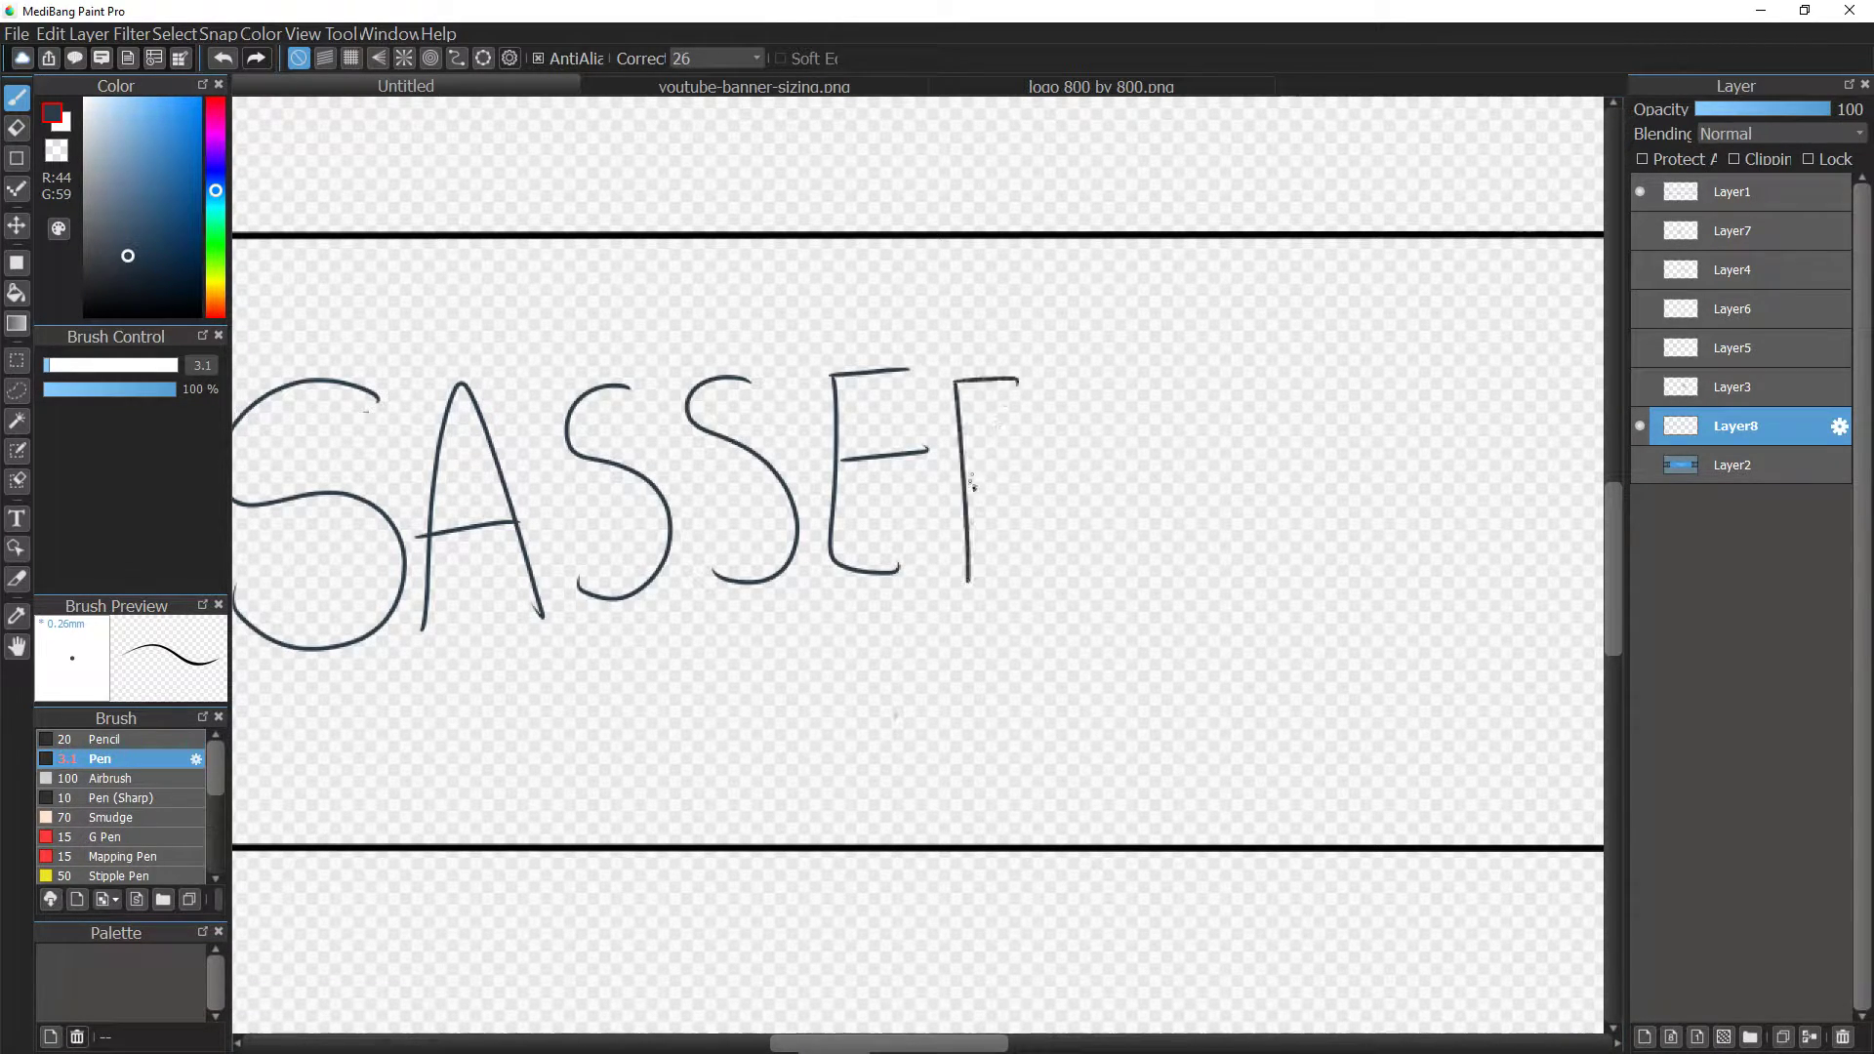
drag(969, 482, 1042, 476)
Finish the thin lettering with the second F, E, C and T to complete SASSEFFECT.
mouse_move(1081, 368)
mouse_down()
mouse_move(1102, 558)
mouse_move(1162, 371)
mouse_up()
drag(1085, 459, 1169, 457)
drag(1207, 372, 1288, 529)
drag(1210, 449, 1278, 447)
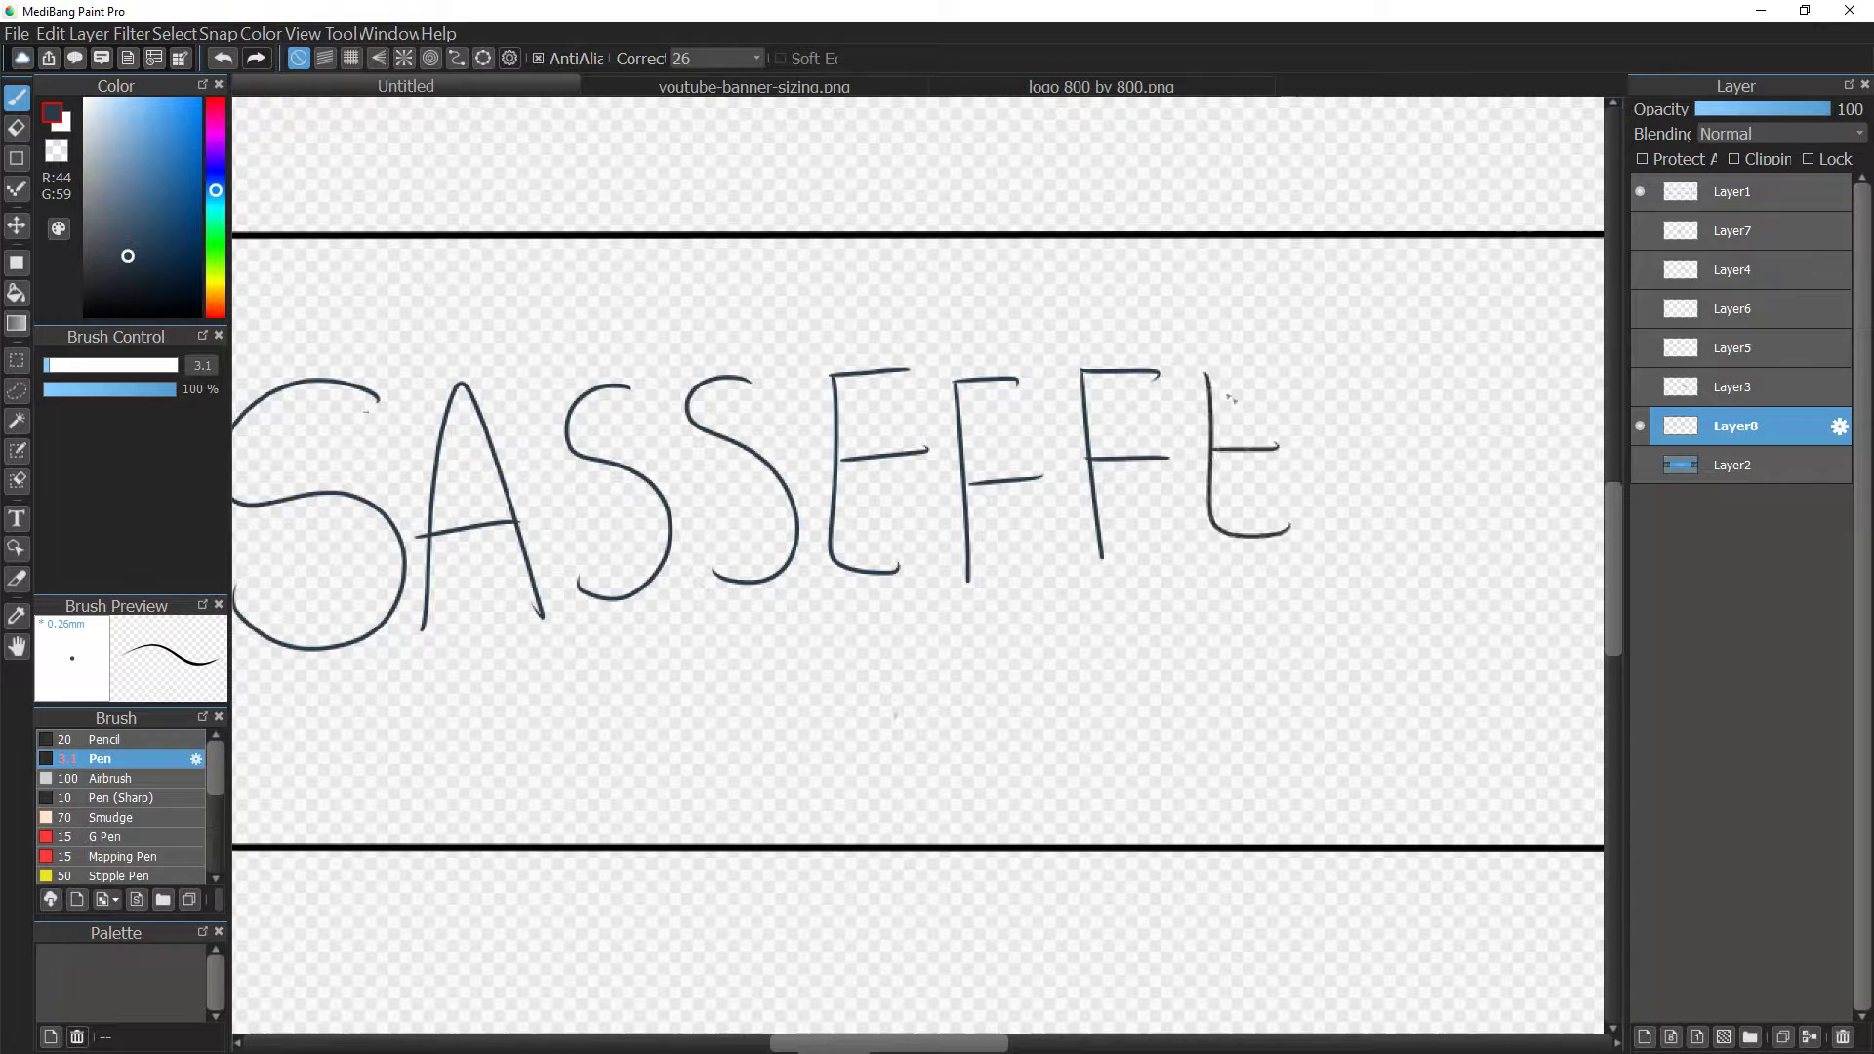
drag(1207, 374, 1297, 371)
mouse_move(1396, 390)
mouse_down()
mouse_move(1317, 444)
mouse_move(1427, 505)
mouse_up()
mouse_move(1474, 359)
mouse_down()
mouse_move(1493, 519)
mouse_move(1569, 338)
mouse_up()
scroll(1405, 478, down, 3)
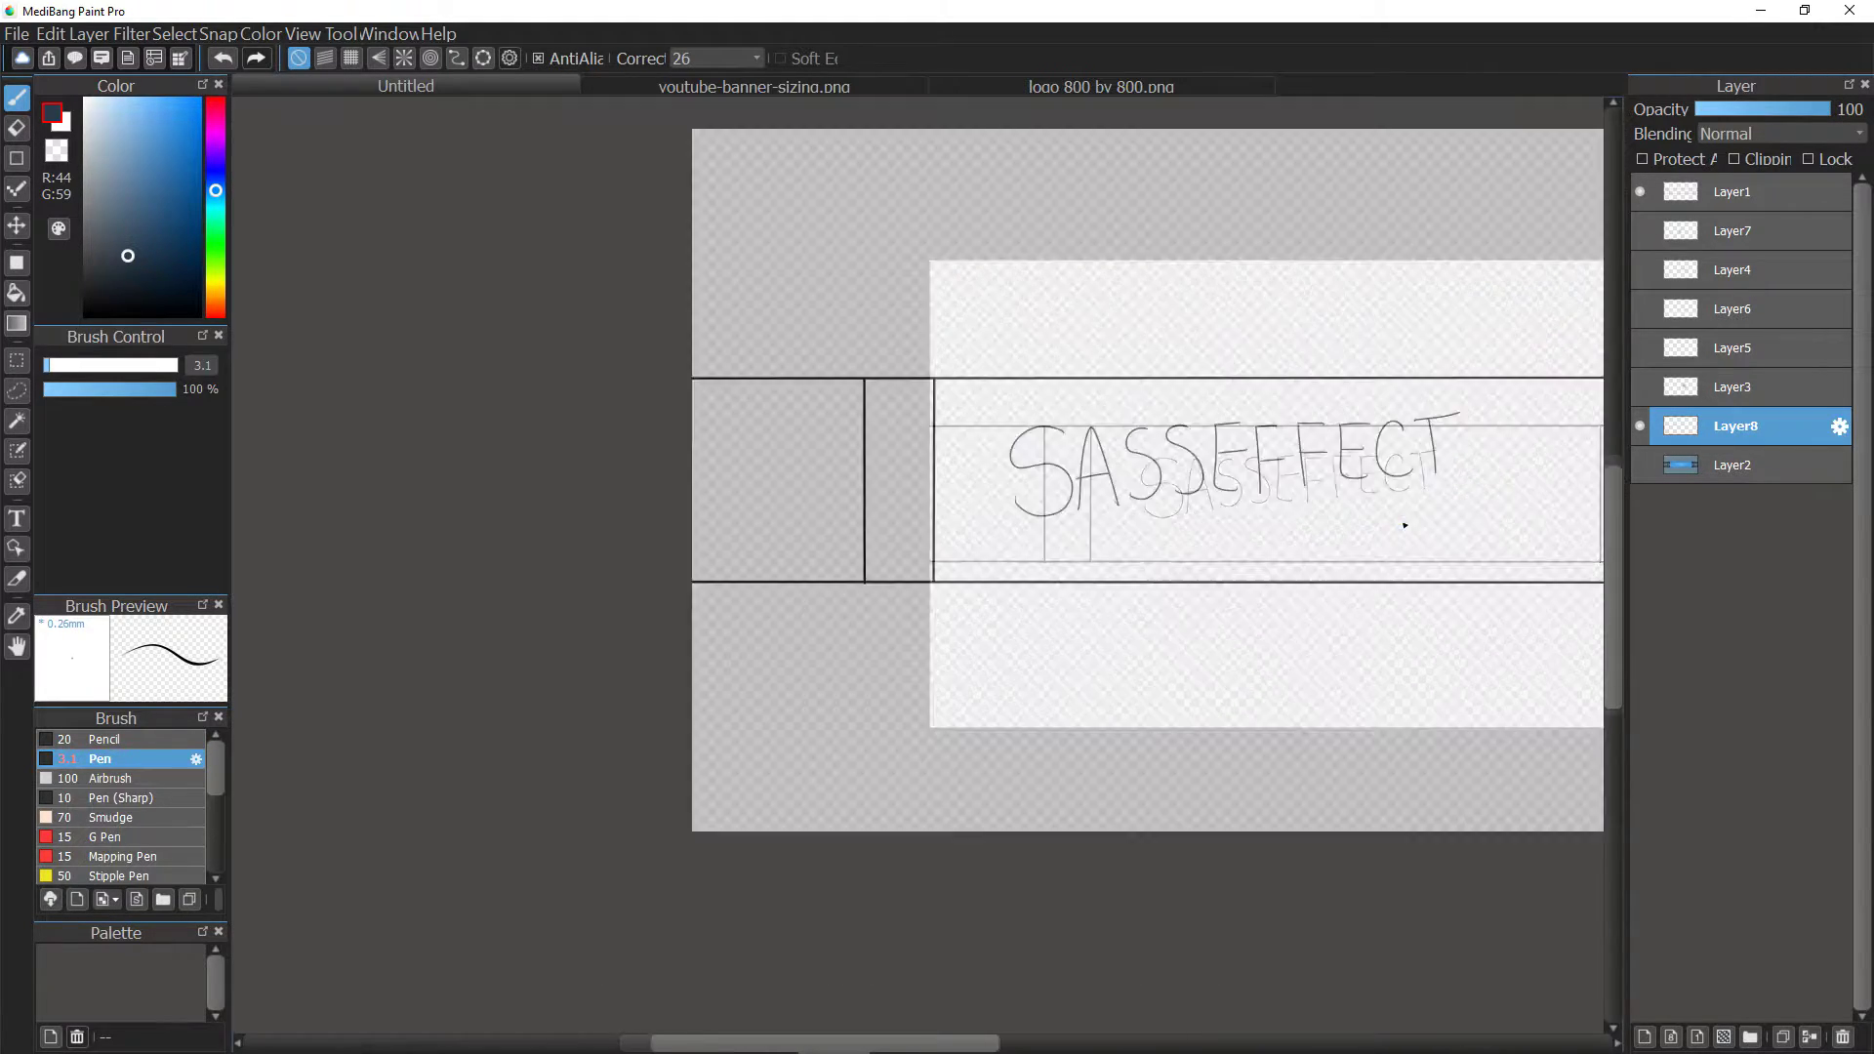
Undo the thin lettering back to the first three letters, SAS.
scroll(1405, 522, up, 3)
scroll(1411, 517, down, 1)
key(ctrl+z)
key(ctrl+z)
key(ctrl+z)
key(ctrl+z)
key(ctrl+z)
key(ctrl+z)
key(ctrl+z)
key(ctrl+z)
key(ctrl+z)
key(ctrl+z)
key(ctrl+z)
key(ctrl+z)
key(ctrl+z)
key(ctrl+z)
key(ctrl+z)
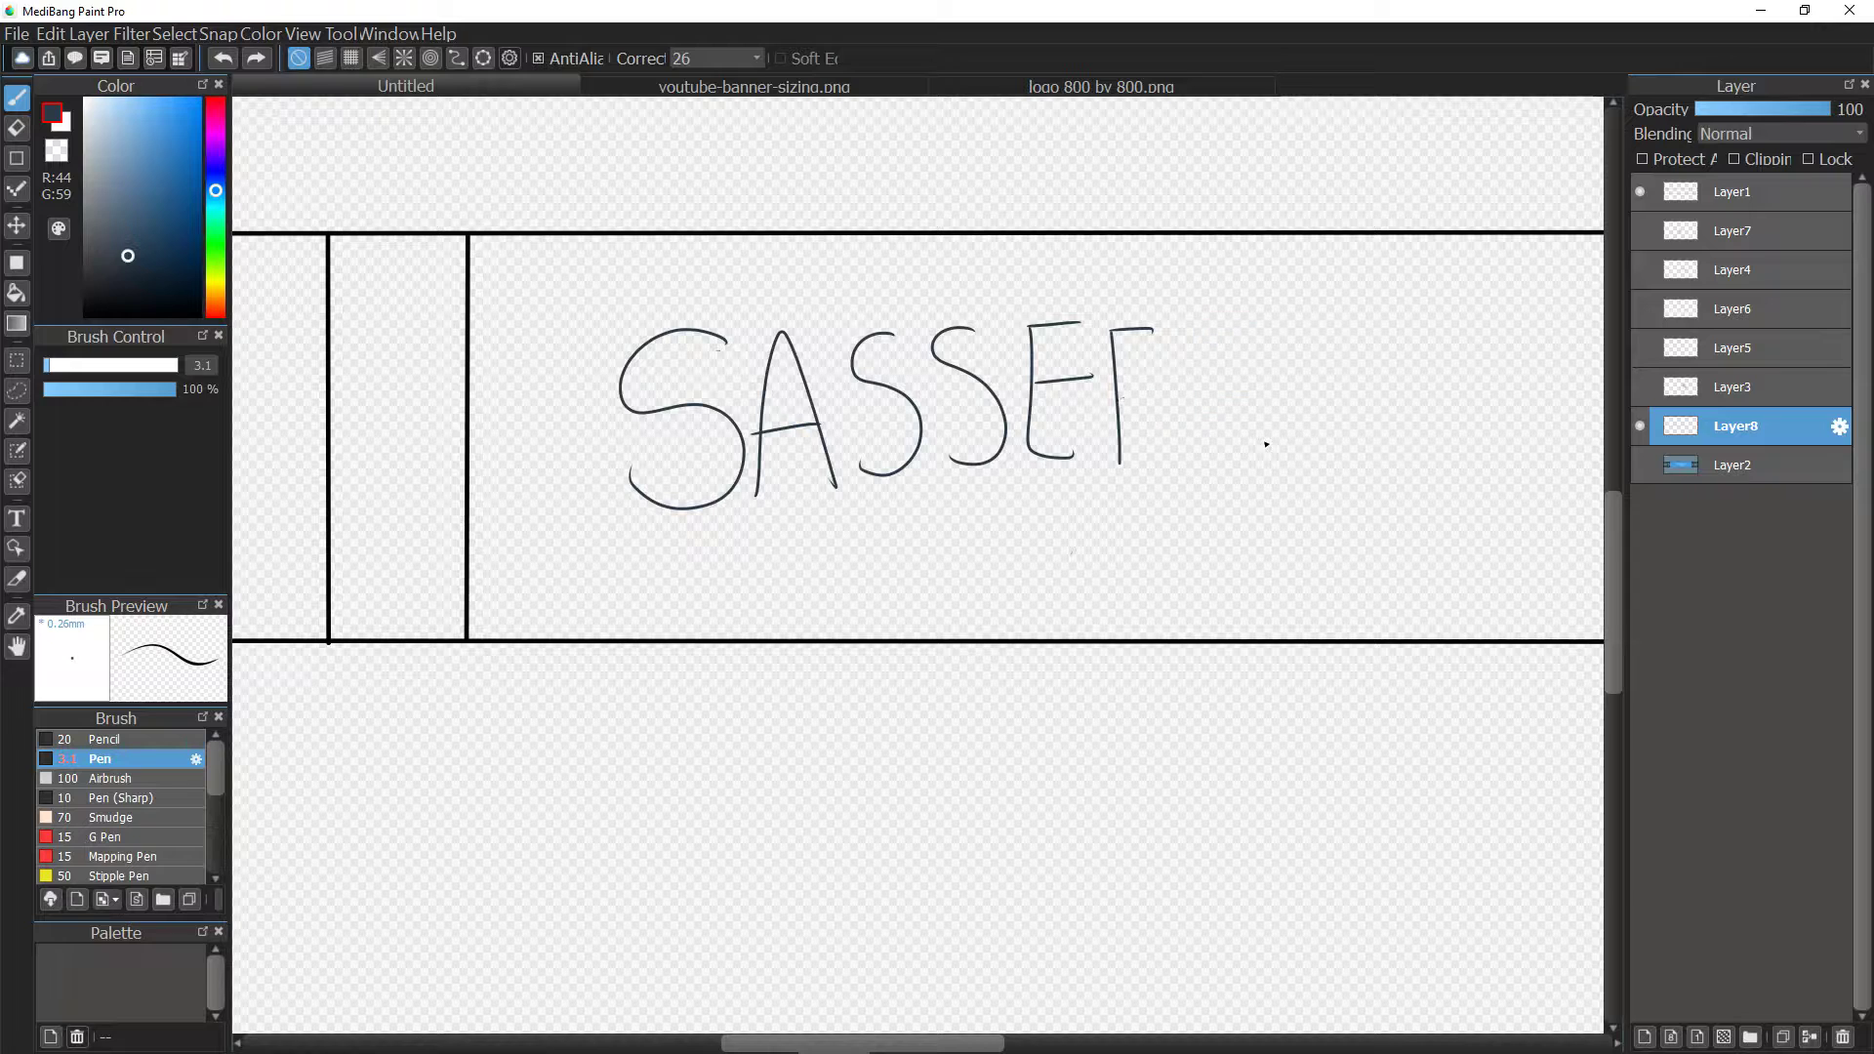
Set the pen size to 4.8 and redraw the letters S, E and F following SAS.
click(54, 369)
mouse_move(1000, 325)
mouse_down()
mouse_move(951, 347)
mouse_move(945, 473)
mouse_move(1127, 466)
mouse_up()
drag(1054, 389, 1113, 386)
mouse_move(1050, 324)
mouse_down()
mouse_move(1112, 322)
mouse_move(1183, 470)
mouse_up()
drag(1171, 327, 1247, 332)
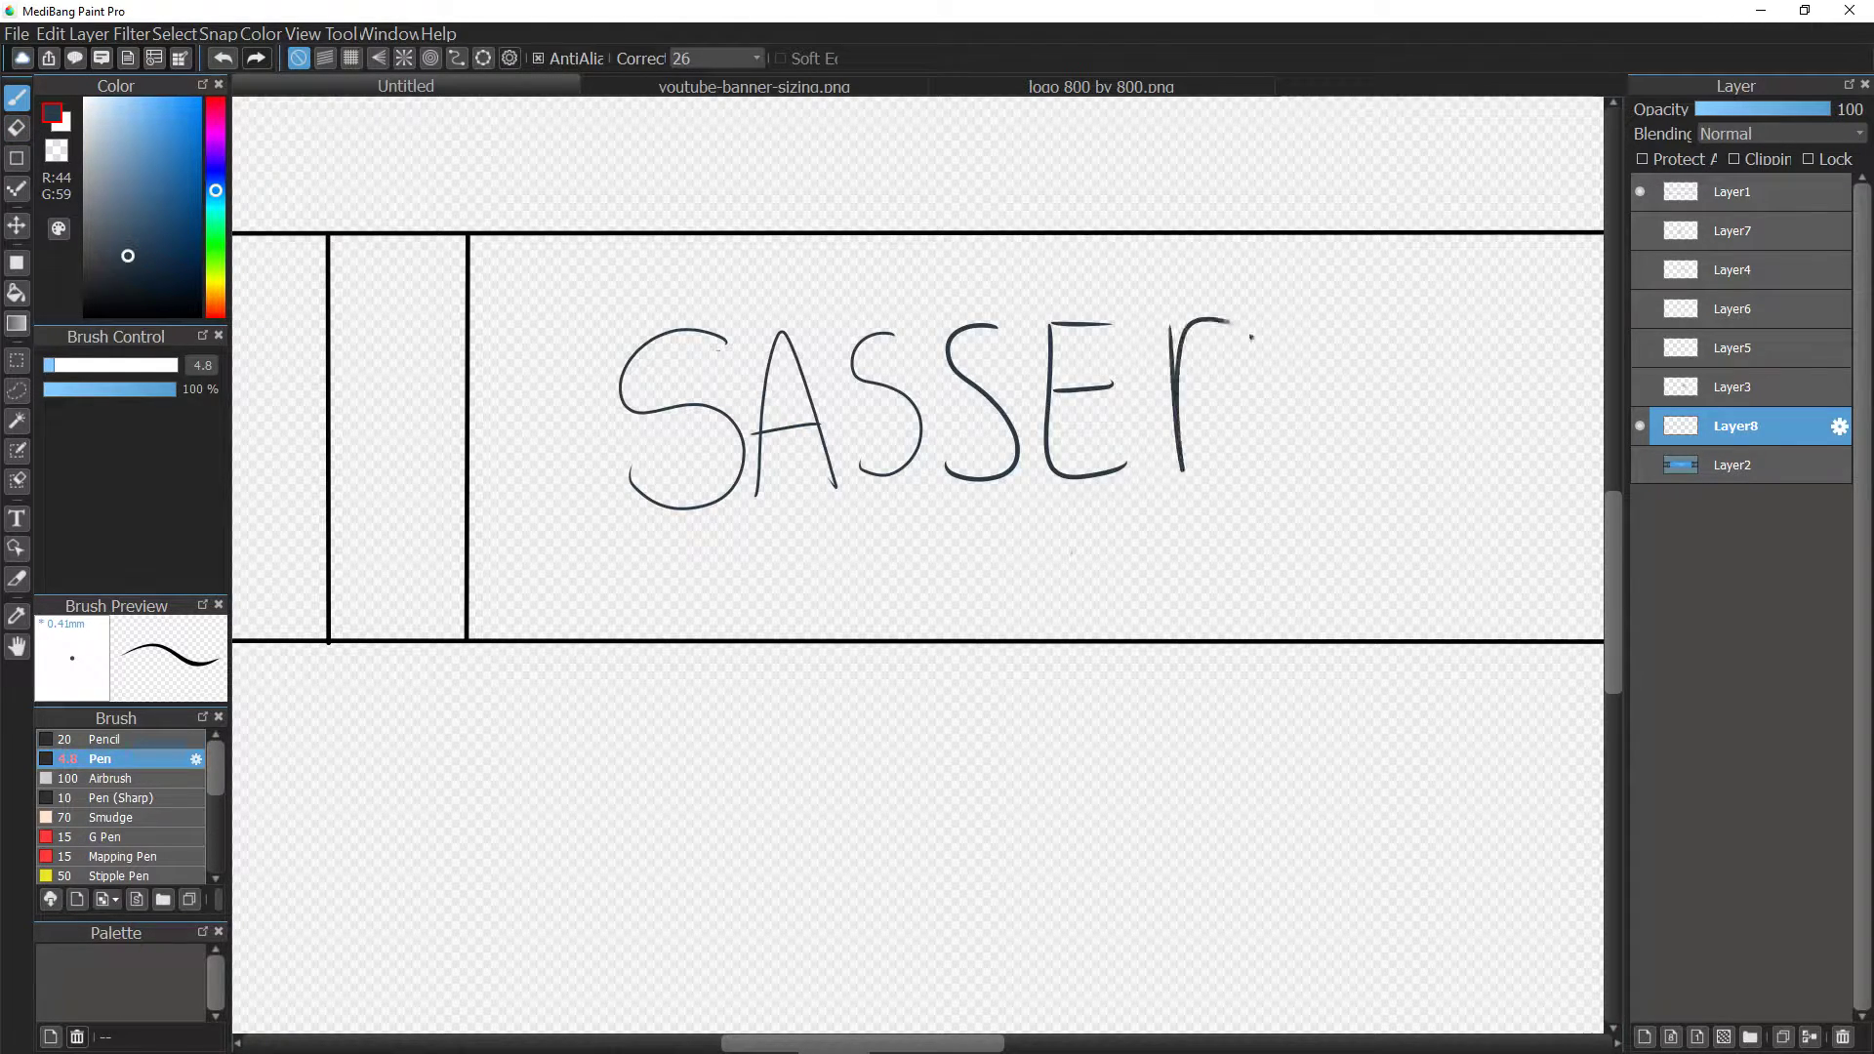
drag(1177, 400, 1243, 395)
Draw the second F, E, C and T in the thicker pen to complete the title SASSEFFECT.
mouse_move(1286, 327)
mouse_down()
mouse_move(1299, 483)
mouse_move(1373, 315)
mouse_up()
drag(1290, 400, 1353, 395)
drag(1401, 314, 1490, 466)
drag(1408, 386, 1474, 377)
drag(1403, 318, 1490, 316)
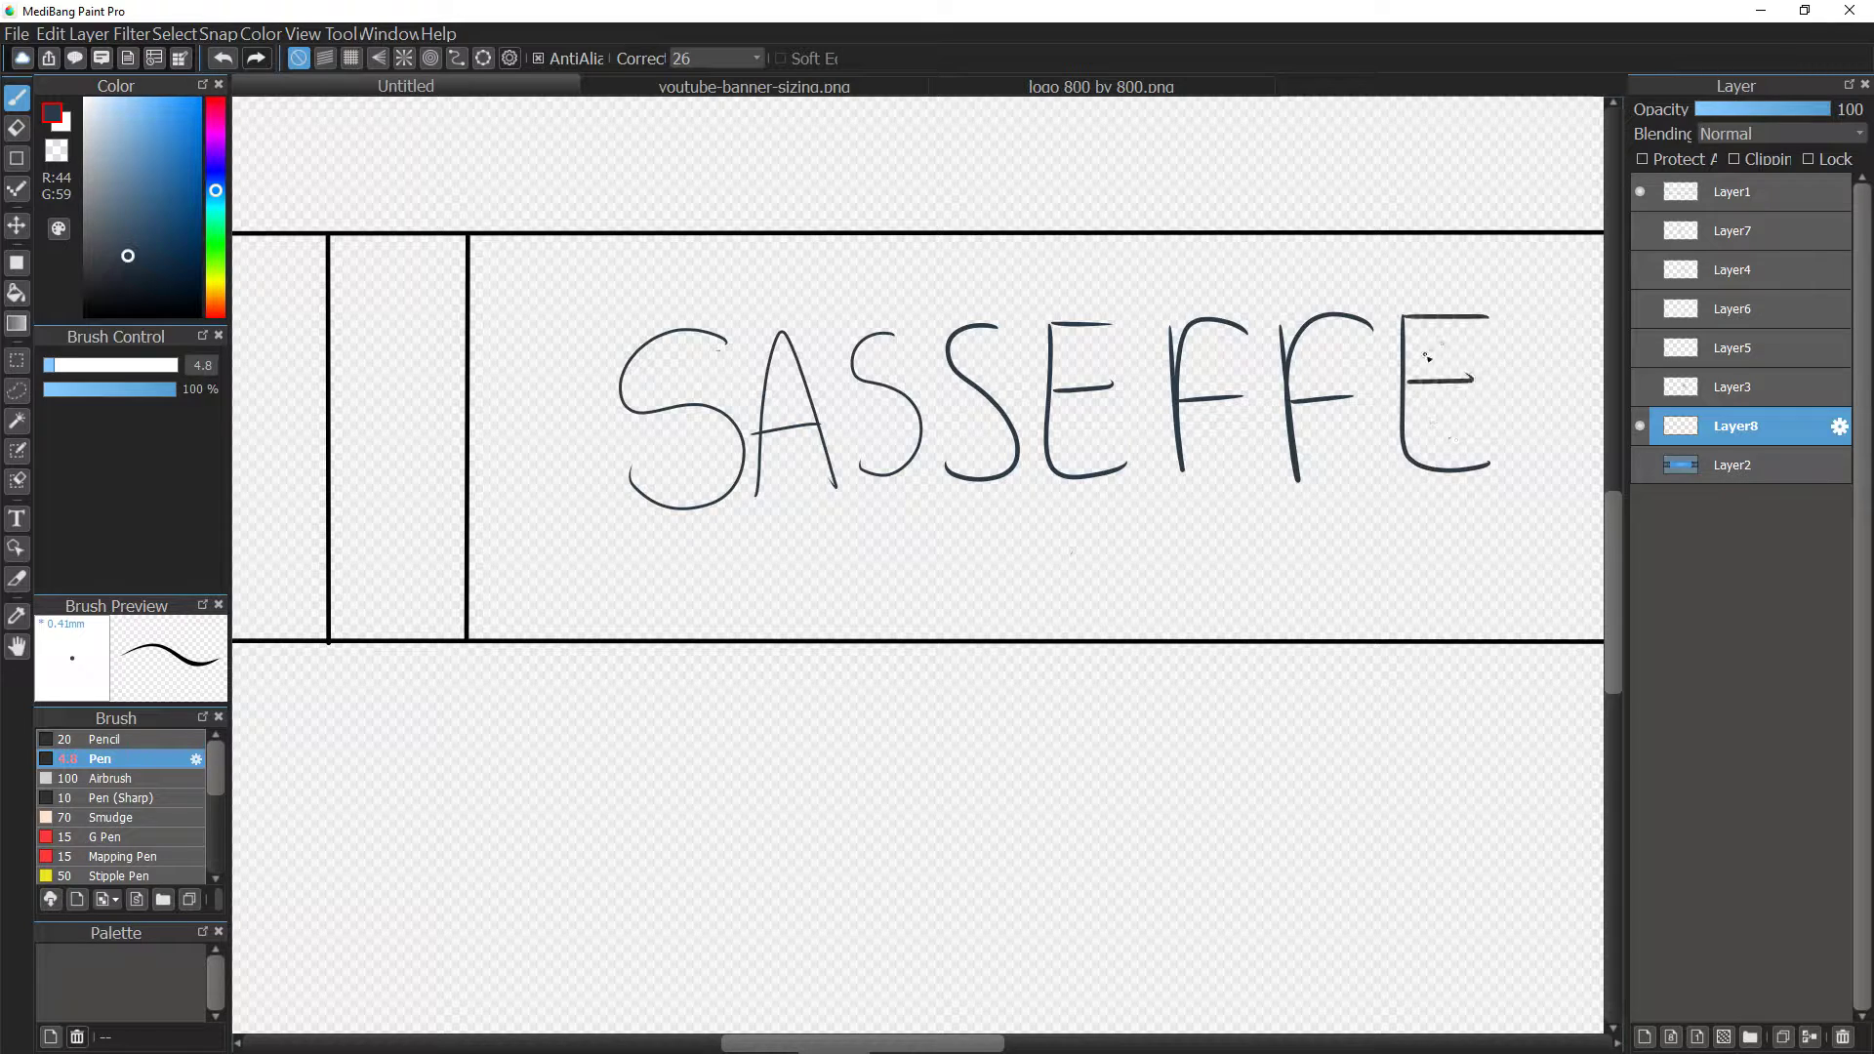
scroll(1464, 390, right, 5)
mouse_move(1220, 312)
mouse_down()
mouse_move(1166, 459)
mouse_move(1261, 420)
mouse_up()
mouse_move(1299, 312)
mouse_down()
mouse_move(1317, 486)
mouse_move(1338, 483)
mouse_move(1428, 309)
mouse_up()
key(ctrl+z)
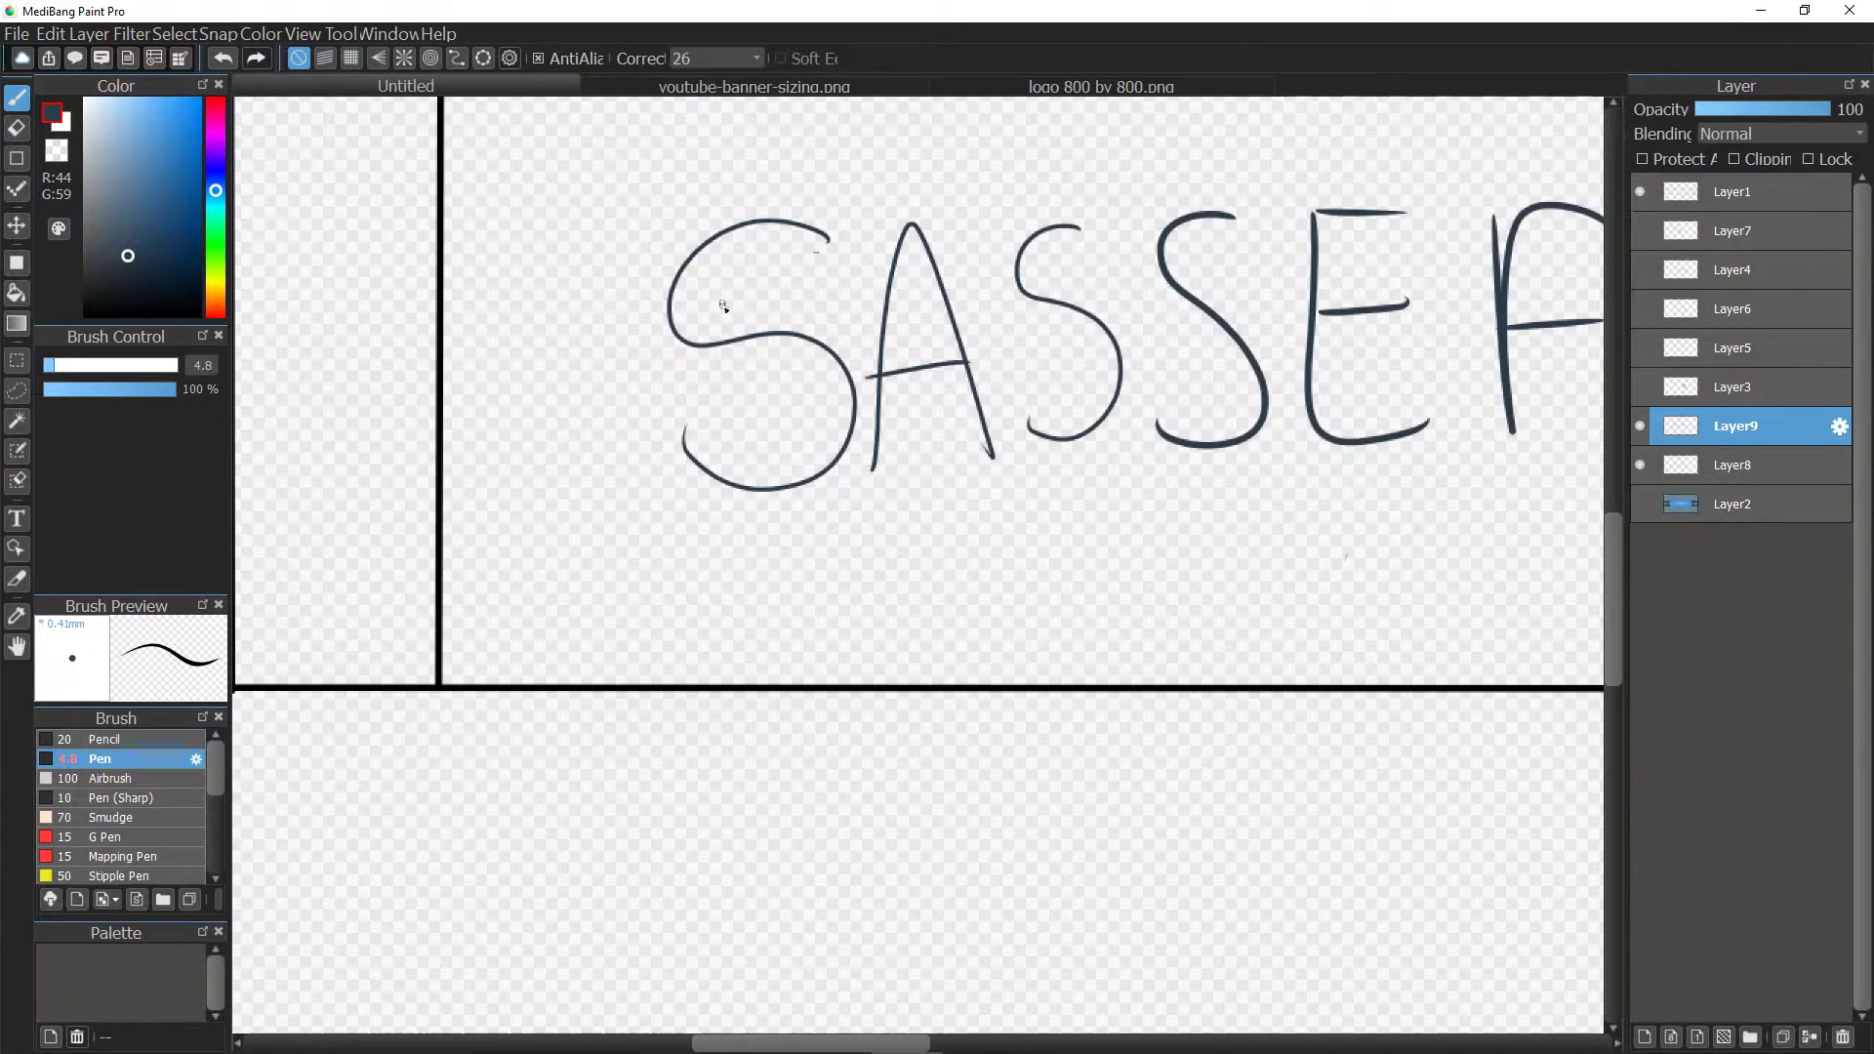
Outline the first S as a rounded bubble letter on a new layer and erase the overlapping line ends at its lower curve.
mouse_move(738, 311)
mouse_down()
mouse_move(856, 232)
mouse_move(735, 199)
mouse_move(637, 295)
mouse_move(702, 380)
mouse_move(806, 387)
mouse_move(642, 466)
mouse_move(758, 530)
mouse_move(857, 483)
mouse_up()
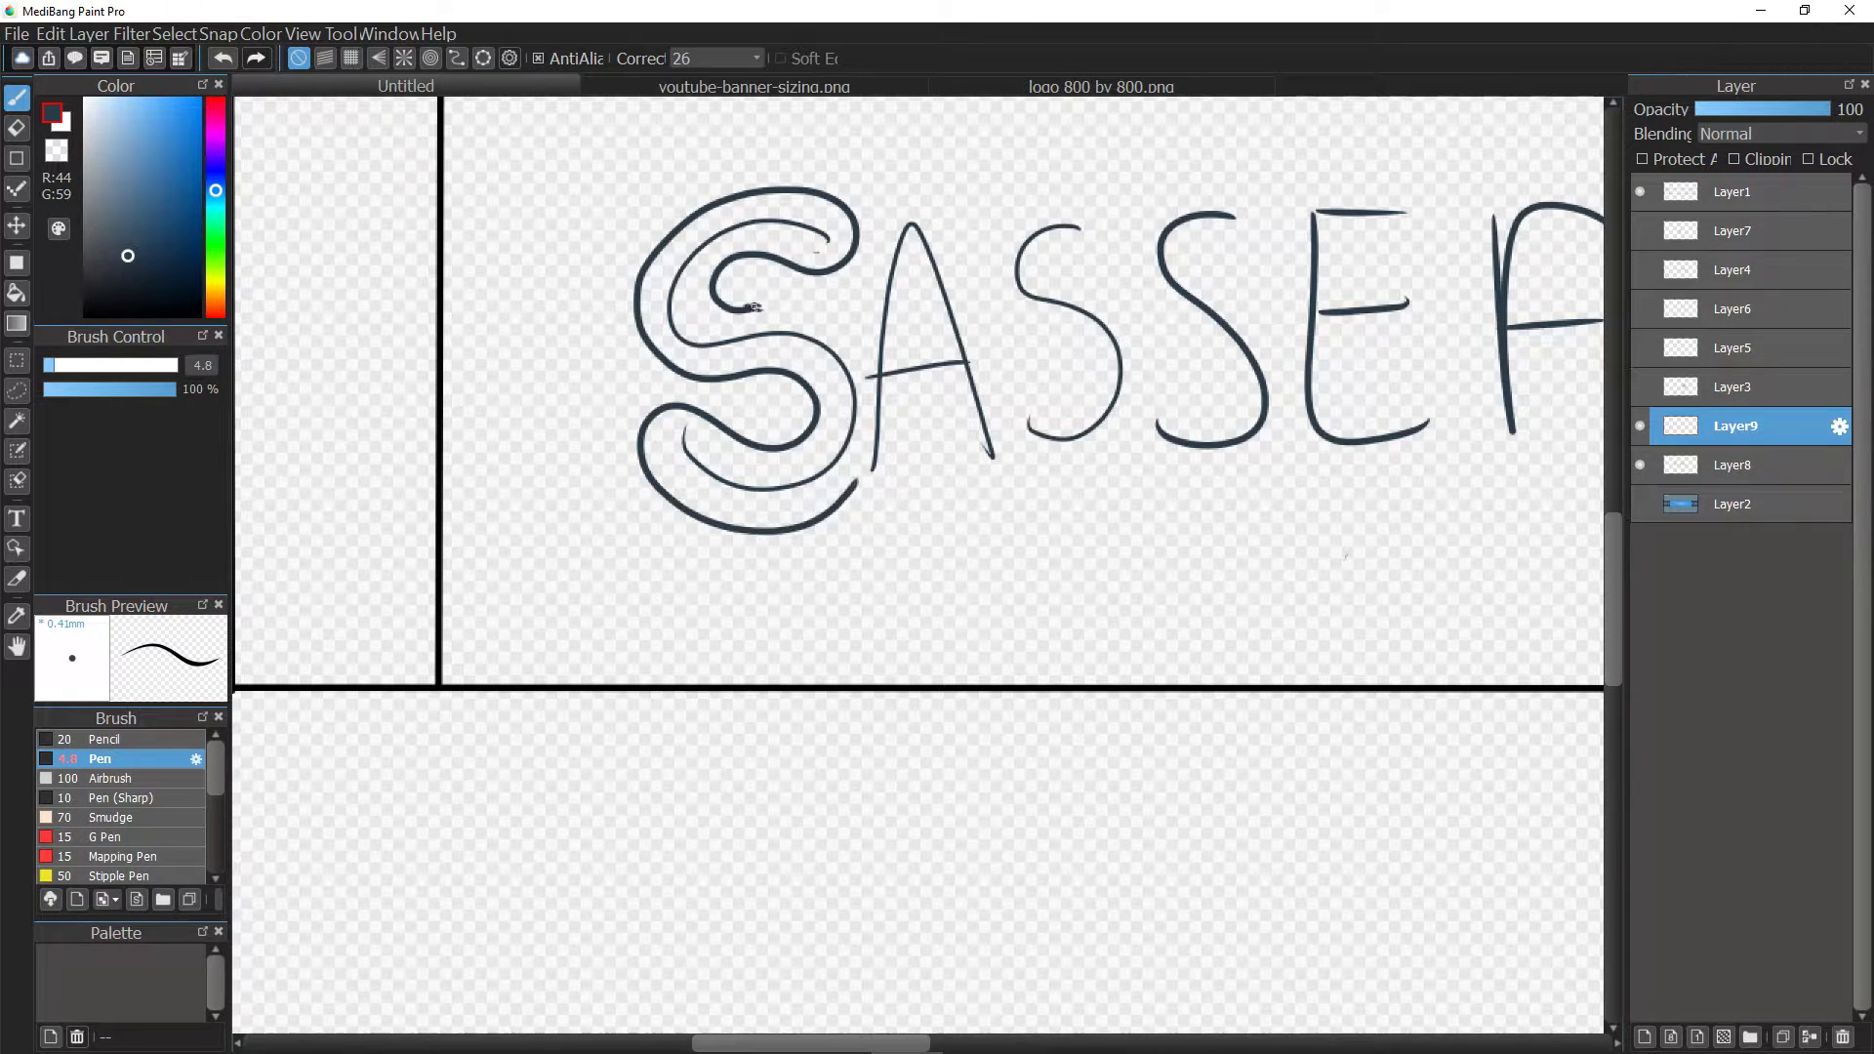
mouse_move(756, 308)
mouse_down()
mouse_move(890, 405)
mouse_move(810, 519)
mouse_up()
key(e)
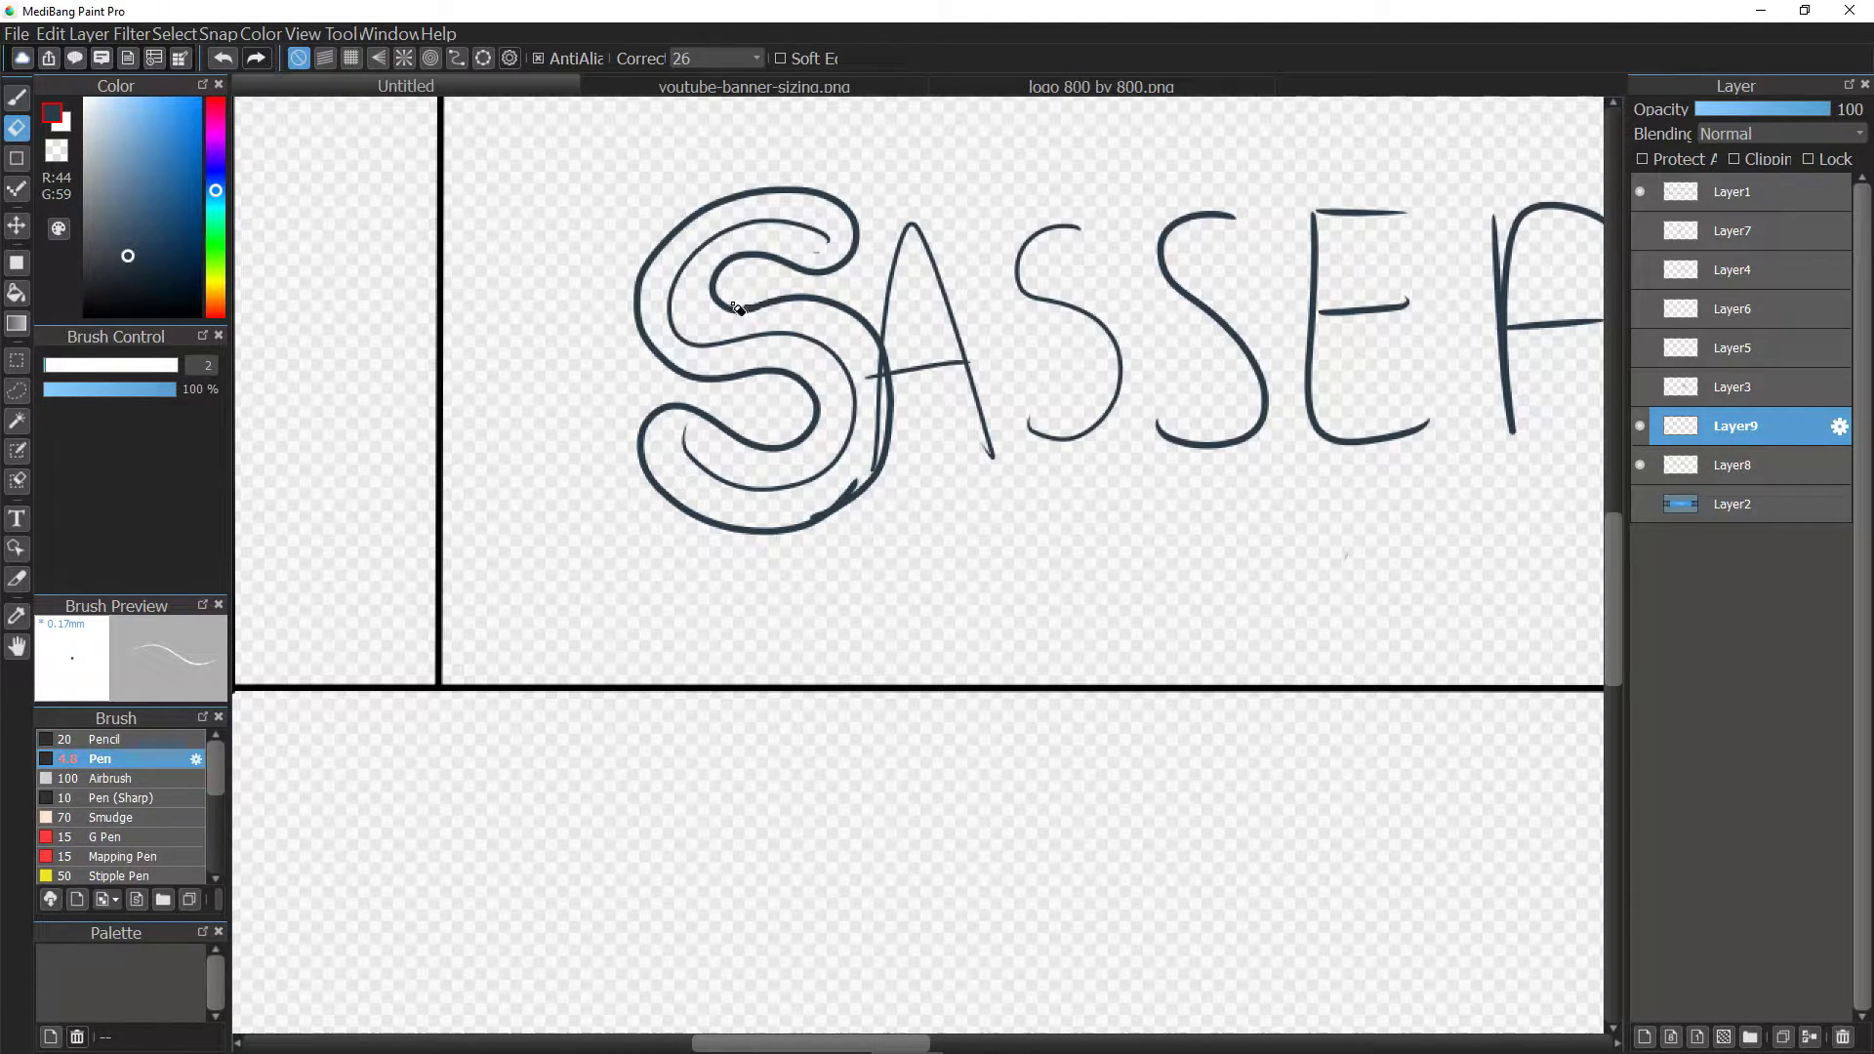
drag(863, 483, 844, 504)
drag(861, 488, 810, 525)
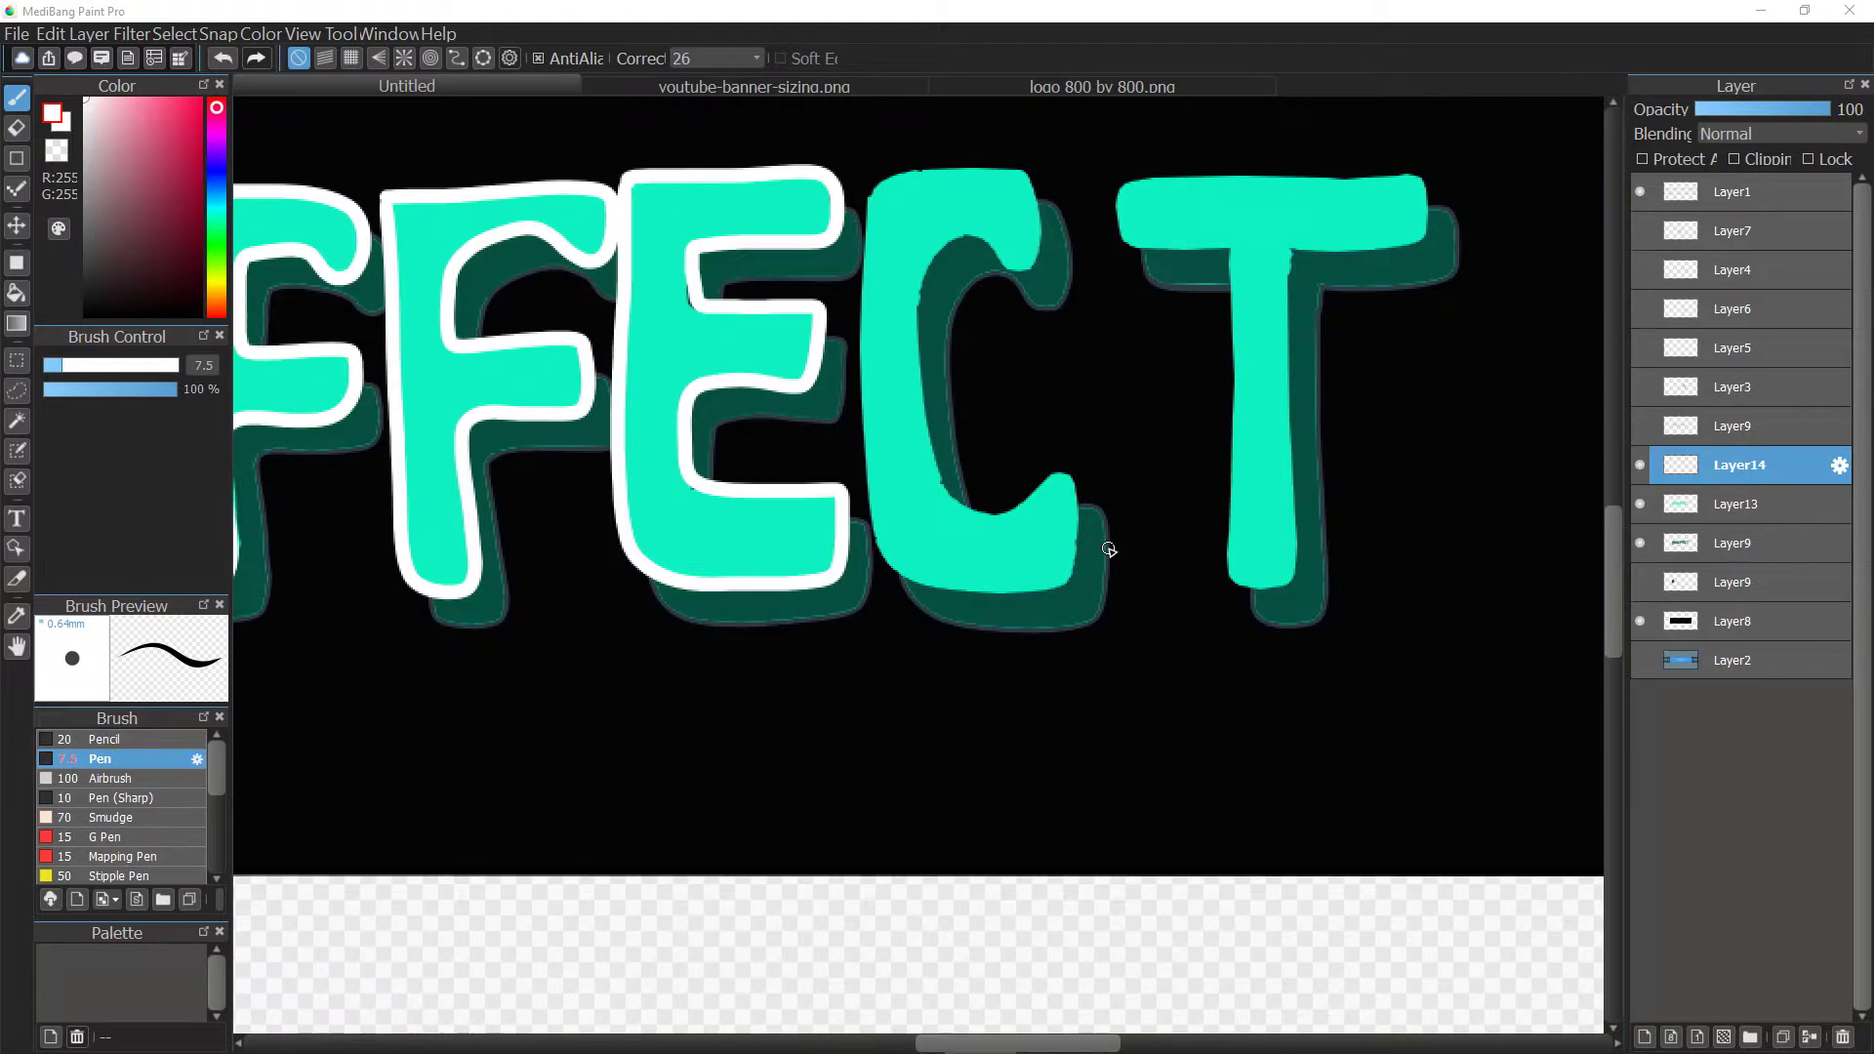
Trace white outlines around the turquoise C and T on Layer14 with the 7.5 px pen.
mouse_move(915, 168)
mouse_down()
mouse_move(883, 186)
mouse_move(868, 488)
mouse_move(1079, 571)
mouse_move(1044, 488)
mouse_move(927, 385)
mouse_move(1036, 185)
mouse_move(898, 172)
mouse_up()
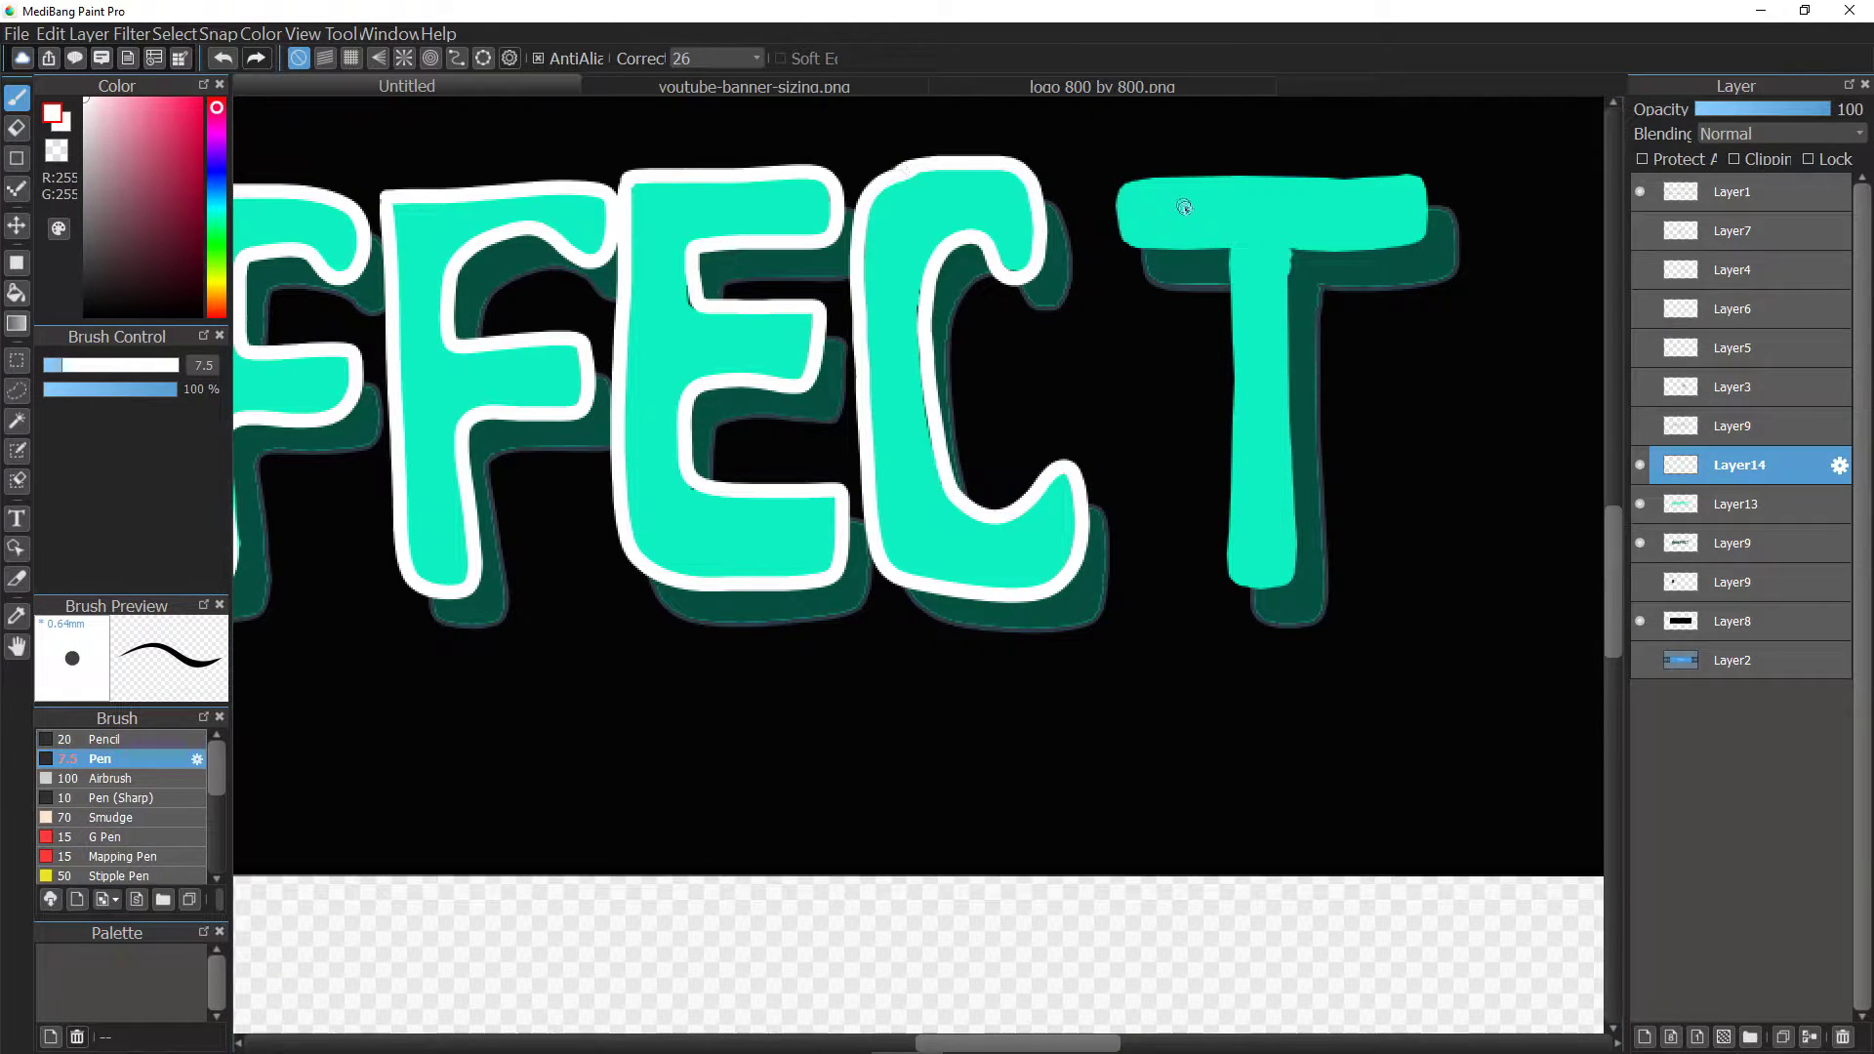
mouse_move(1131, 205)
mouse_down()
mouse_move(1137, 176)
mouse_move(1386, 171)
mouse_move(1433, 244)
mouse_move(1296, 256)
mouse_up()
mouse_move(1143, 237)
mouse_down()
mouse_move(1228, 263)
mouse_move(1230, 576)
mouse_move(1302, 568)
mouse_up()
mouse_move(1297, 256)
mouse_down()
mouse_move(1290, 574)
mouse_move(1302, 275)
mouse_move(1306, 577)
mouse_up()
key(ctrl+z)
Fill the gap inside the T's white outline on Layer13 with the turquoise sampled from the lettering.
click(1718, 504)
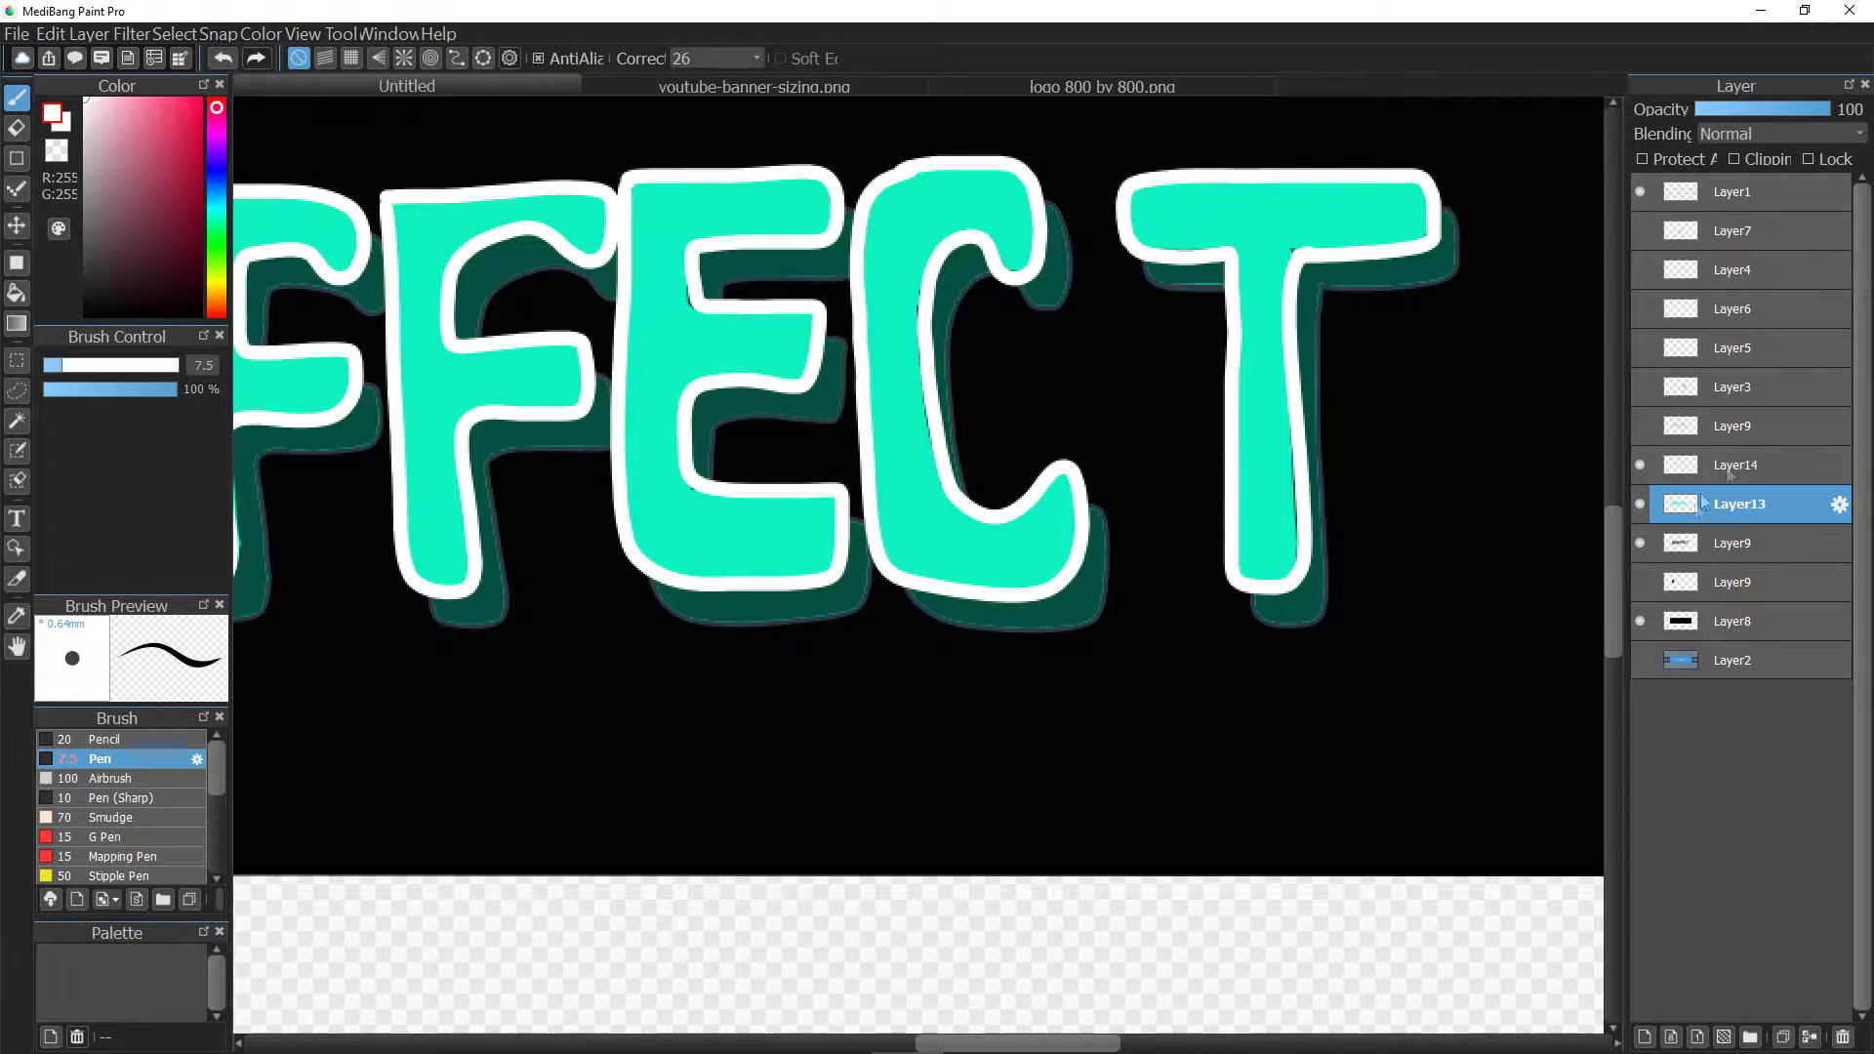
scroll(1018, 566, down, 4)
scroll(1018, 566, up, 5)
alt+click(1018, 566)
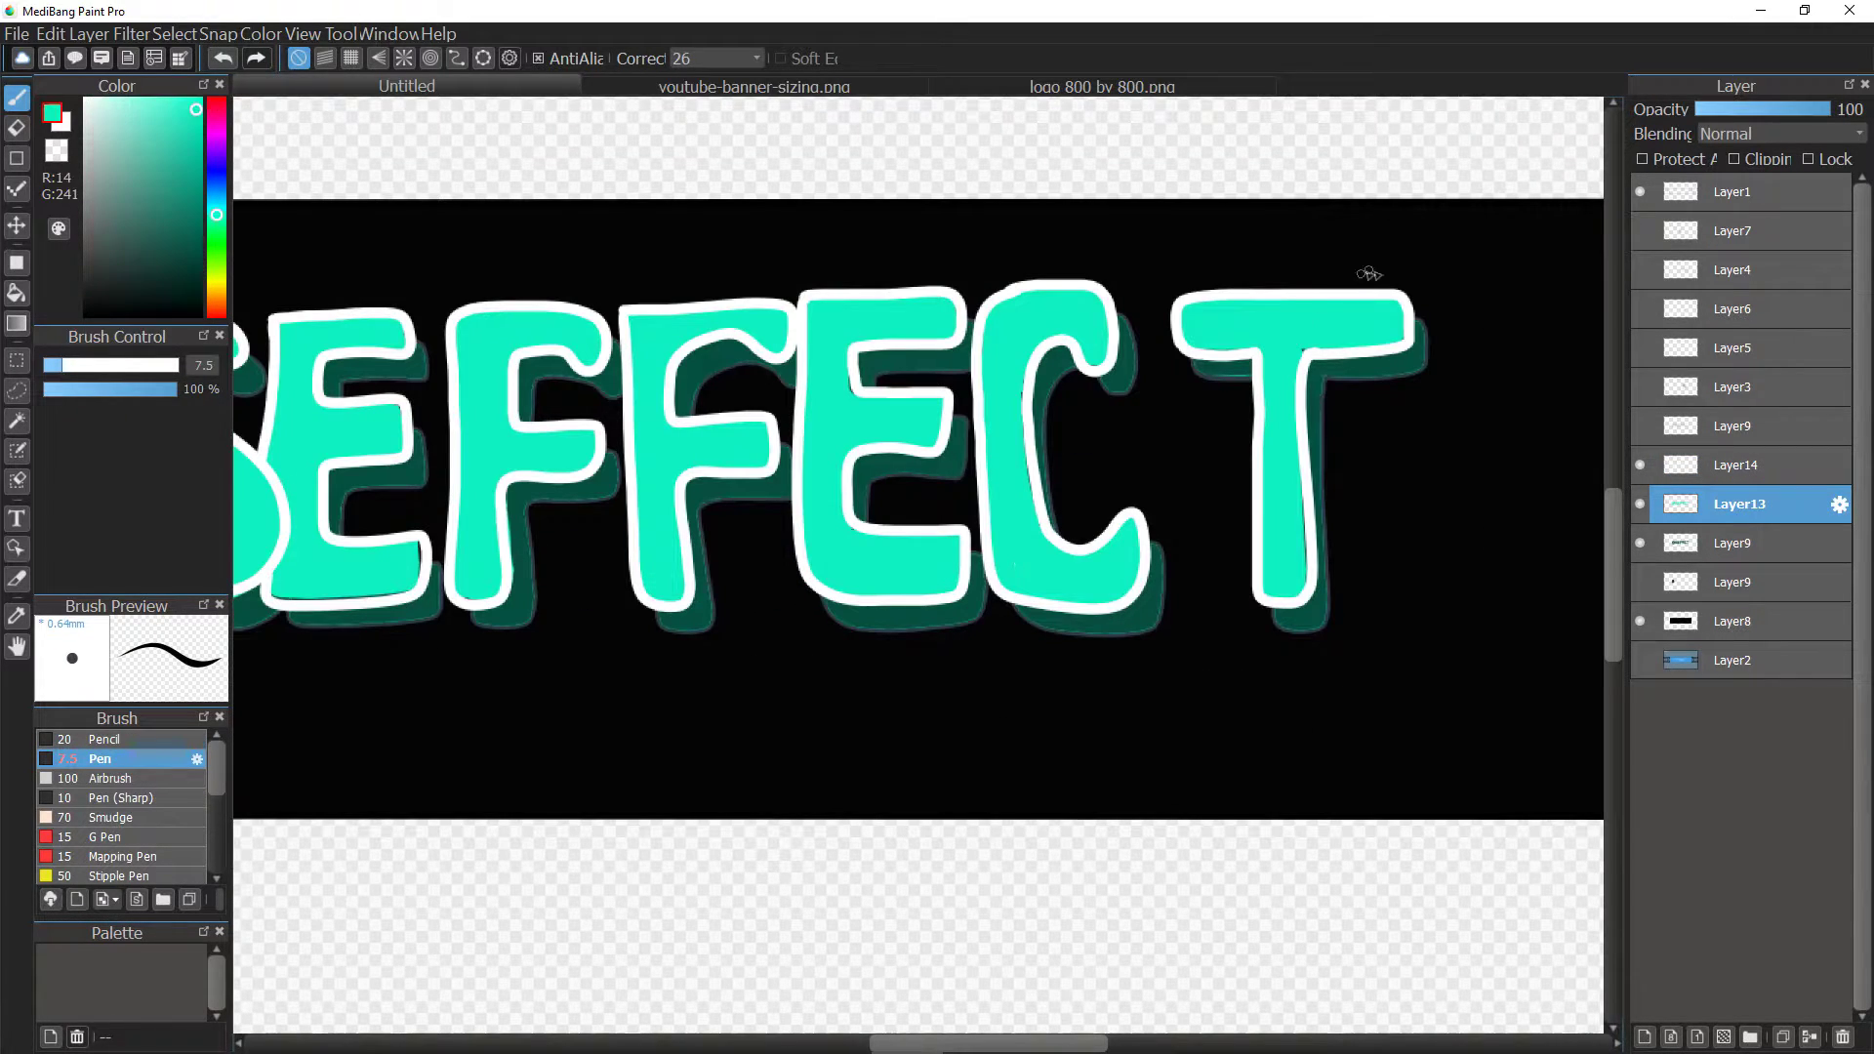
drag(1298, 468, 1307, 577)
scroll(953, 952, left, 5)
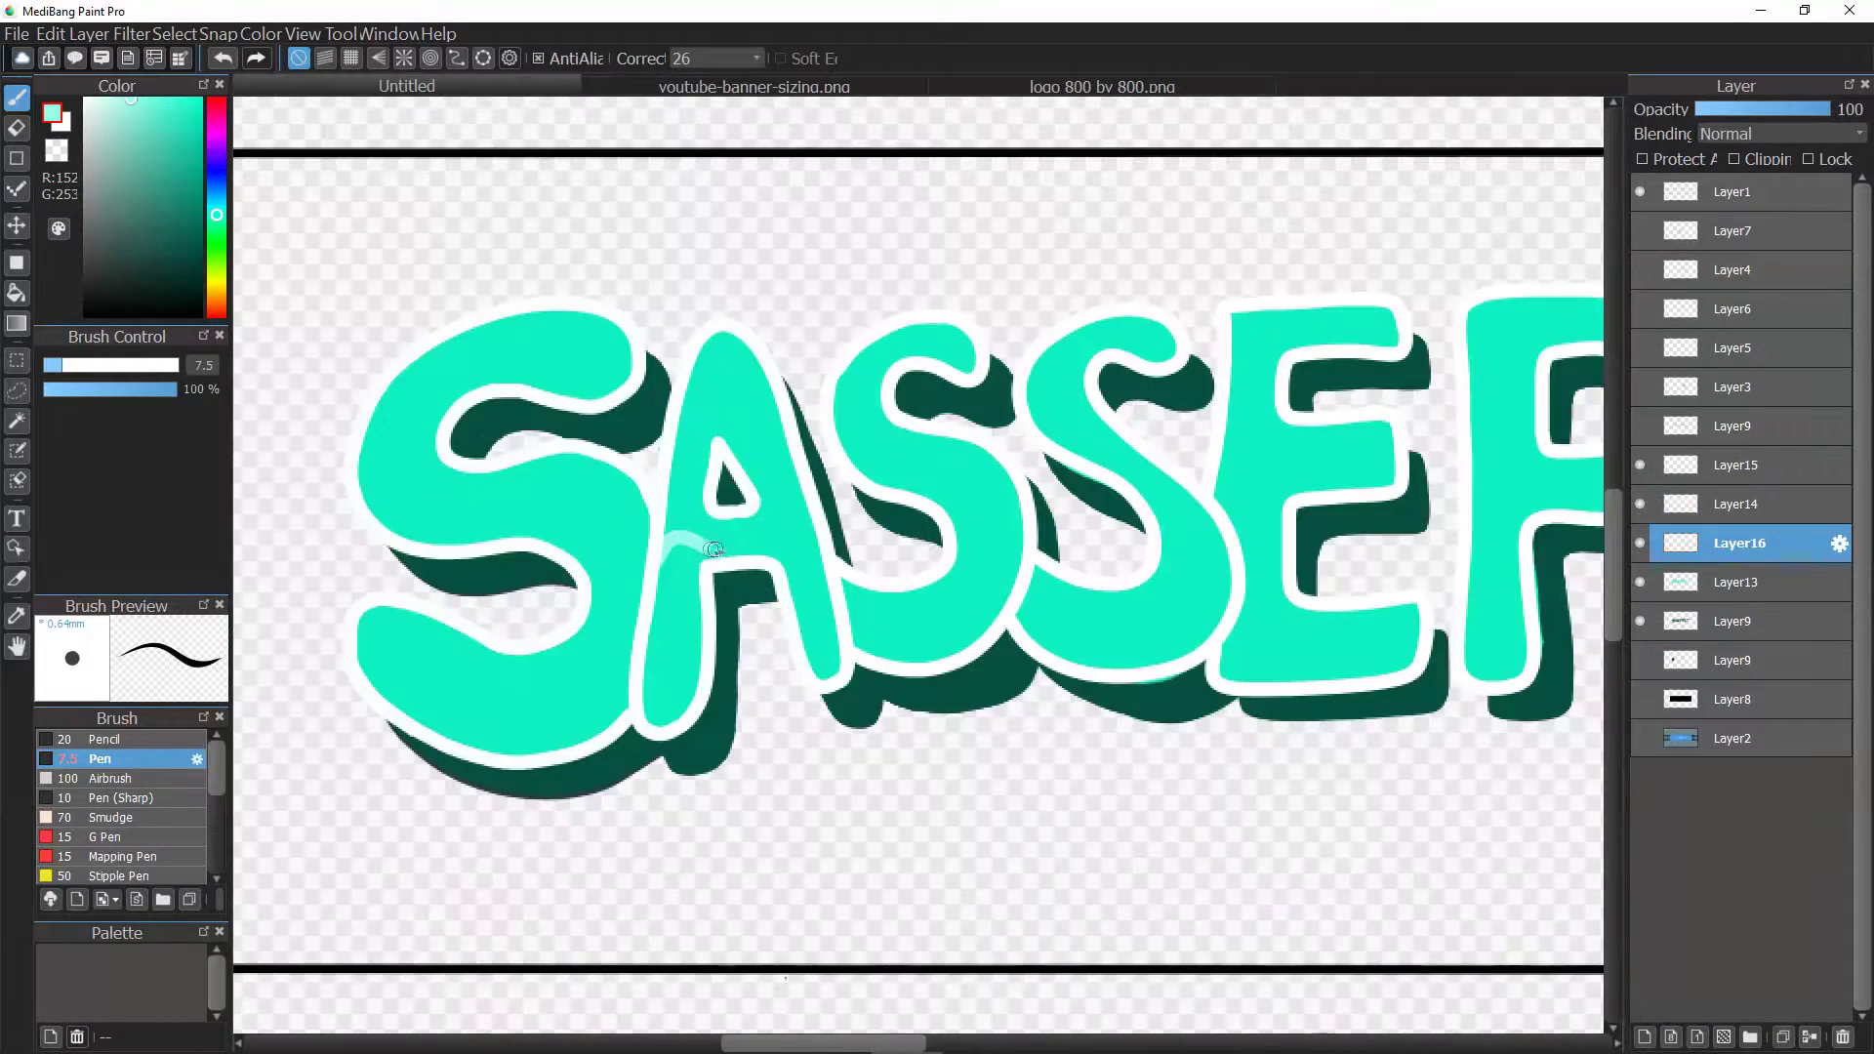
Paint a pale wavy highlight band across the A and the following S on Layer16.
drag(673, 542, 805, 493)
mouse_move(656, 597)
mouse_down()
mouse_move(805, 503)
mouse_move(655, 566)
mouse_move(740, 523)
mouse_up()
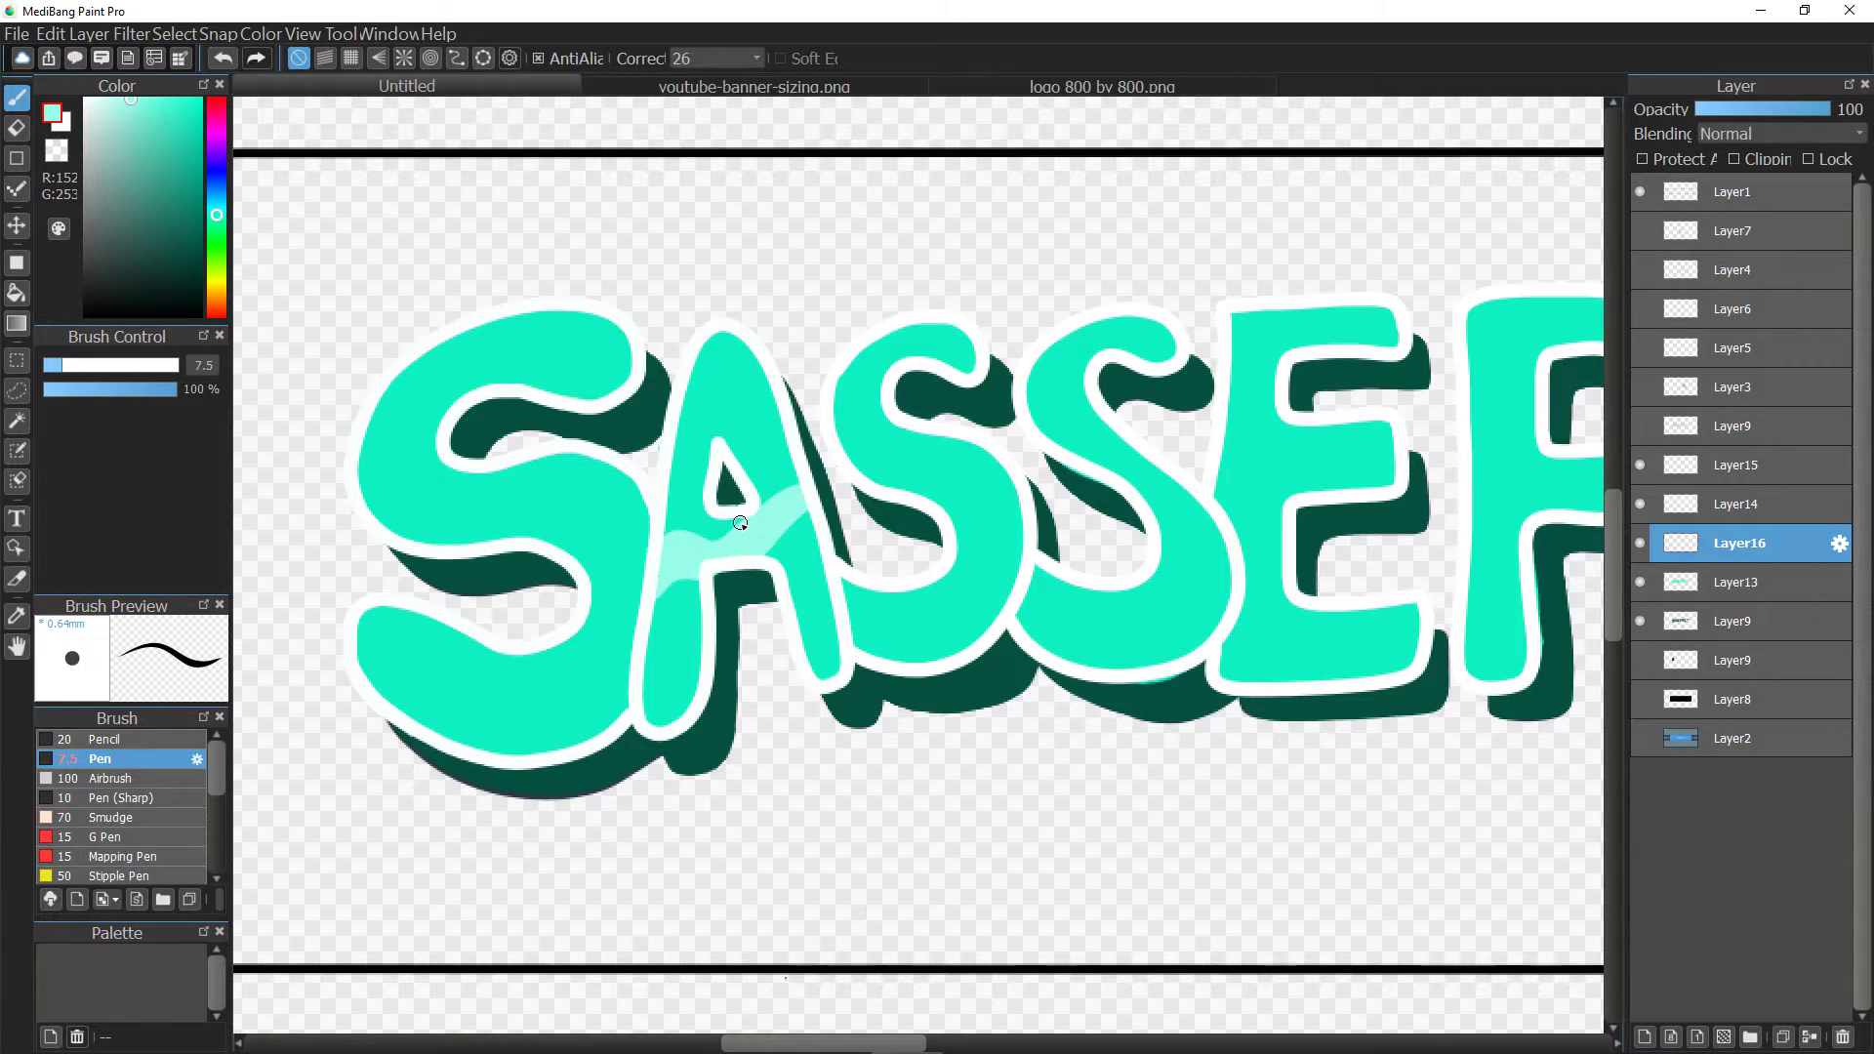
mouse_move(909, 499)
mouse_down()
mouse_move(1020, 532)
mouse_move(951, 546)
mouse_move(934, 505)
mouse_up()
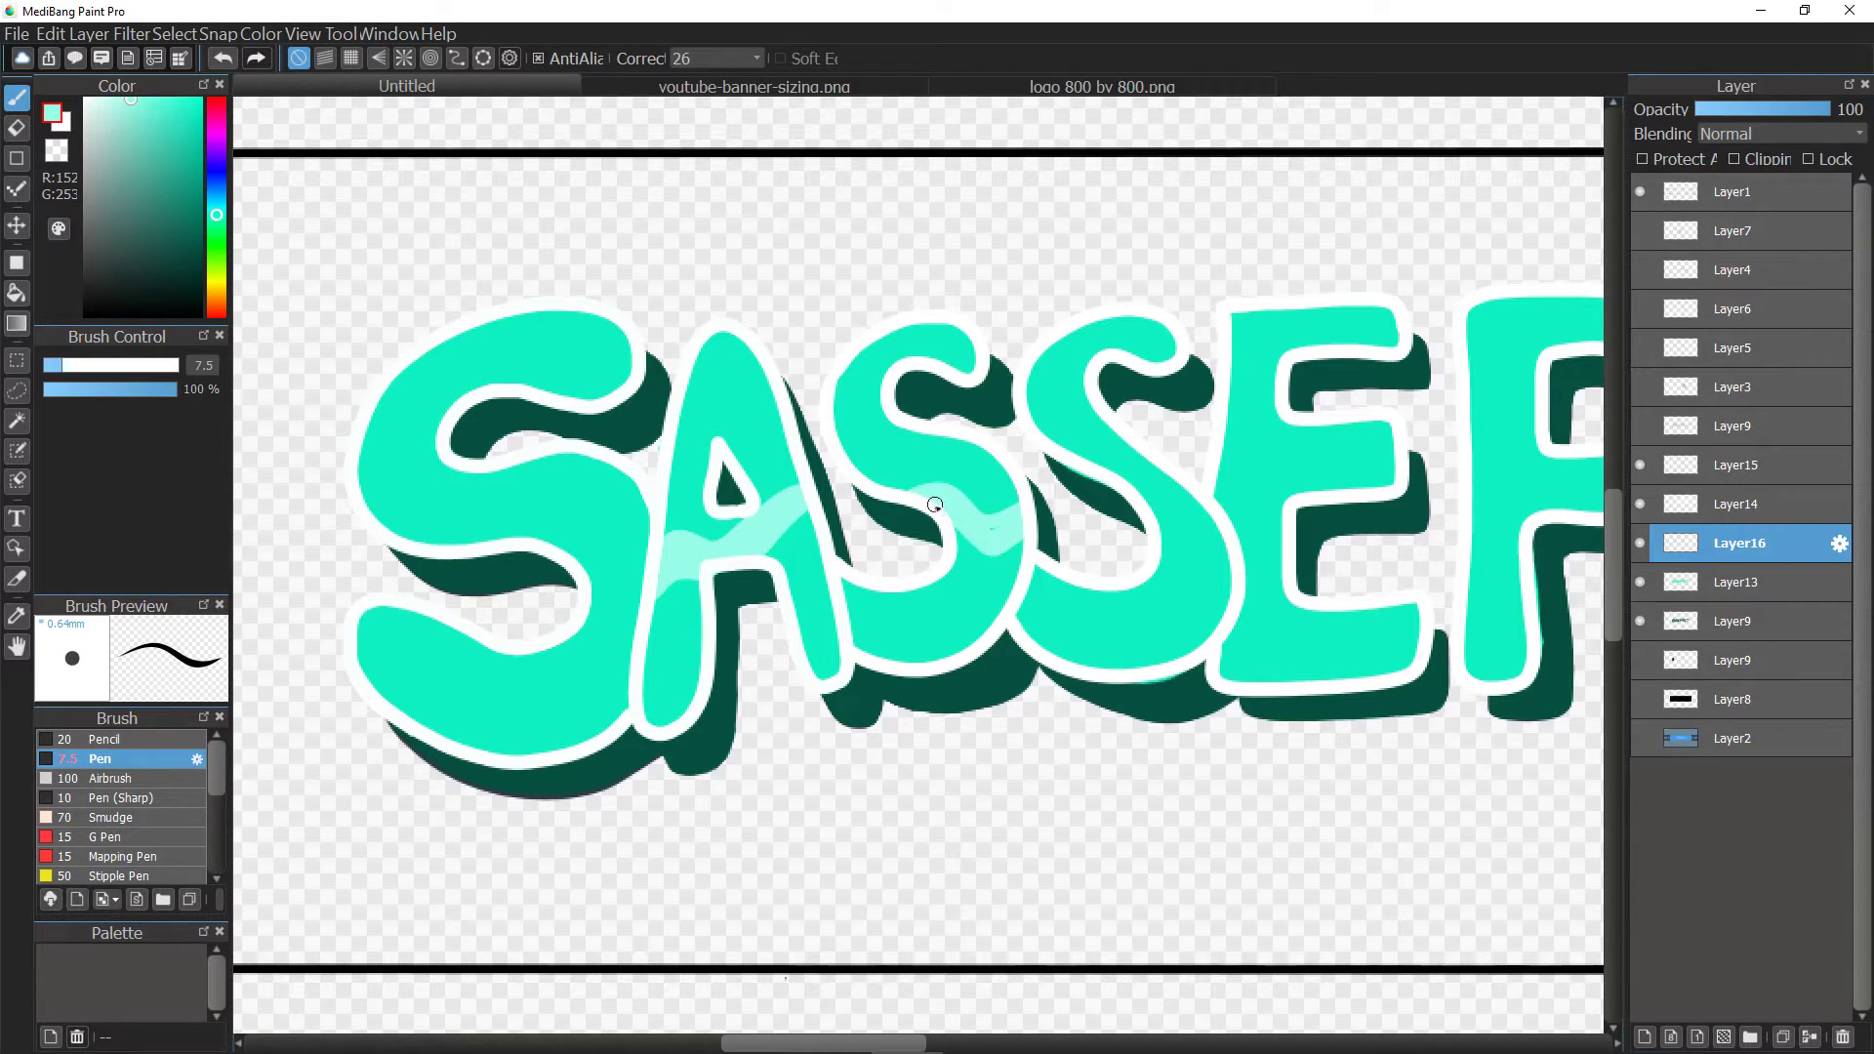
Paint pale curved highlight streaks across the last S of SASS and the first E, shaping them with the eraser.
mouse_move(1060, 459)
mouse_down()
mouse_move(1135, 440)
mouse_move(1042, 434)
mouse_up()
mouse_move(1121, 482)
mouse_down()
mouse_move(1134, 460)
mouse_move(1104, 505)
mouse_move(1397, 441)
mouse_move(1219, 503)
mouse_move(1305, 519)
mouse_up()
click(18, 127)
click(17, 98)
key(e)
key(b)
key(e)
key(b)
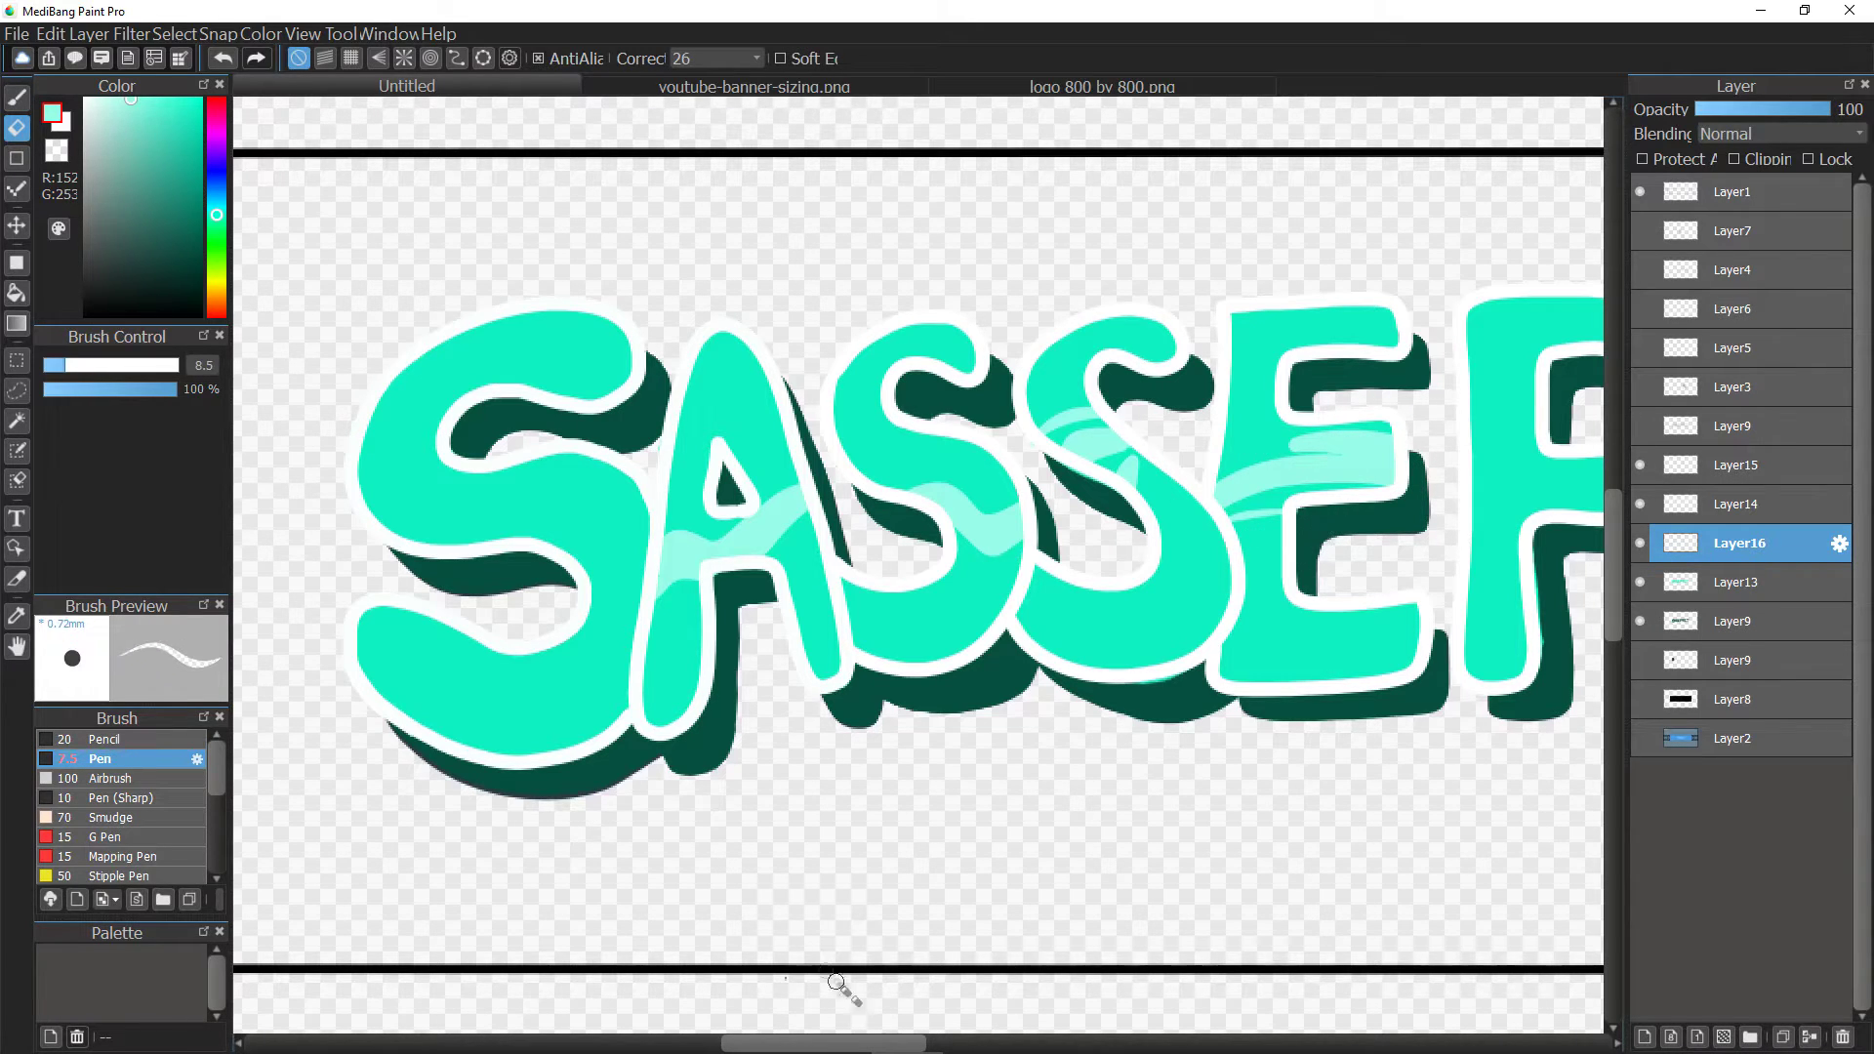
Paint pale highlight streaks across the middle of both Fs, reducing the pen size to 3.7 for the finer strokes.
drag(856, 1041, 943, 1041)
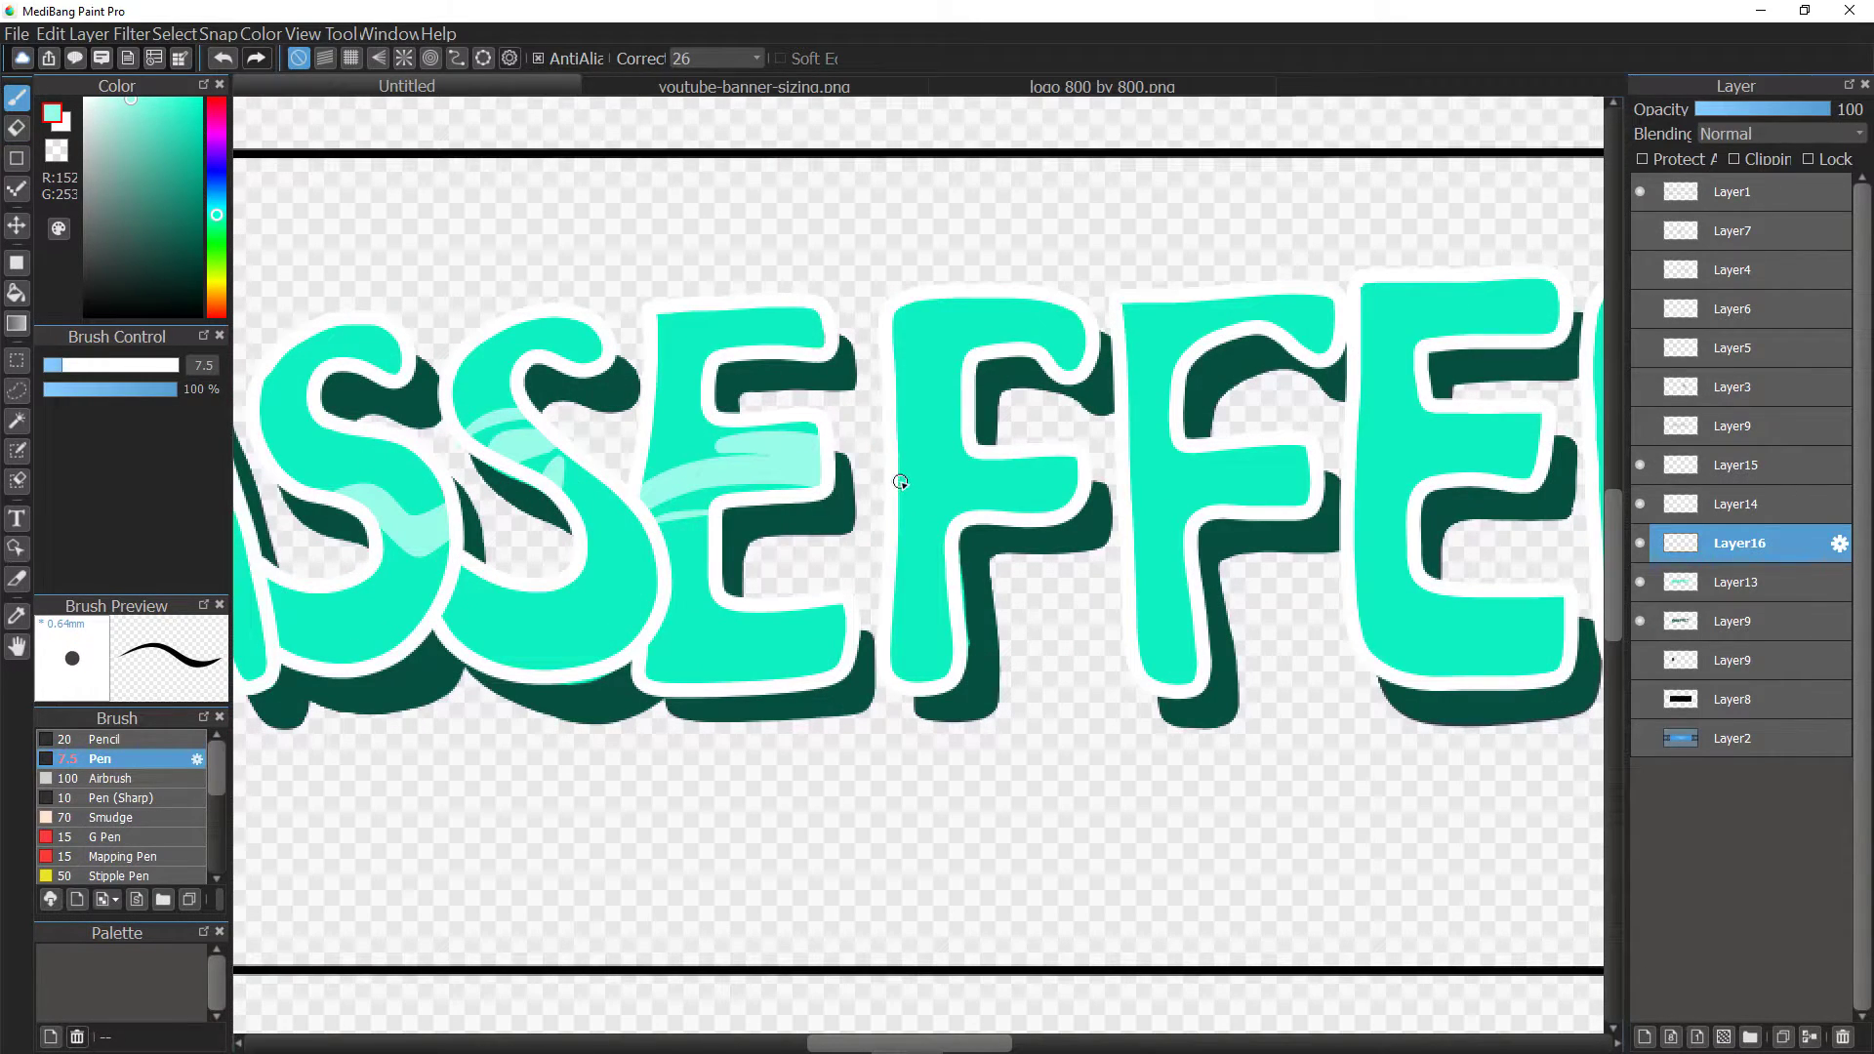
mouse_move(898, 481)
mouse_down()
mouse_move(994, 485)
mouse_move(887, 471)
mouse_move(882, 438)
mouse_move(993, 506)
mouse_move(1074, 467)
mouse_move(1214, 497)
mouse_move(1143, 433)
mouse_move(1202, 478)
mouse_move(1202, 505)
mouse_up()
key(e)
key(b)
key(e)
key(b)
click(51, 364)
mouse_move(1303, 456)
mouse_down()
mouse_move(1241, 513)
mouse_move(1273, 516)
mouse_up()
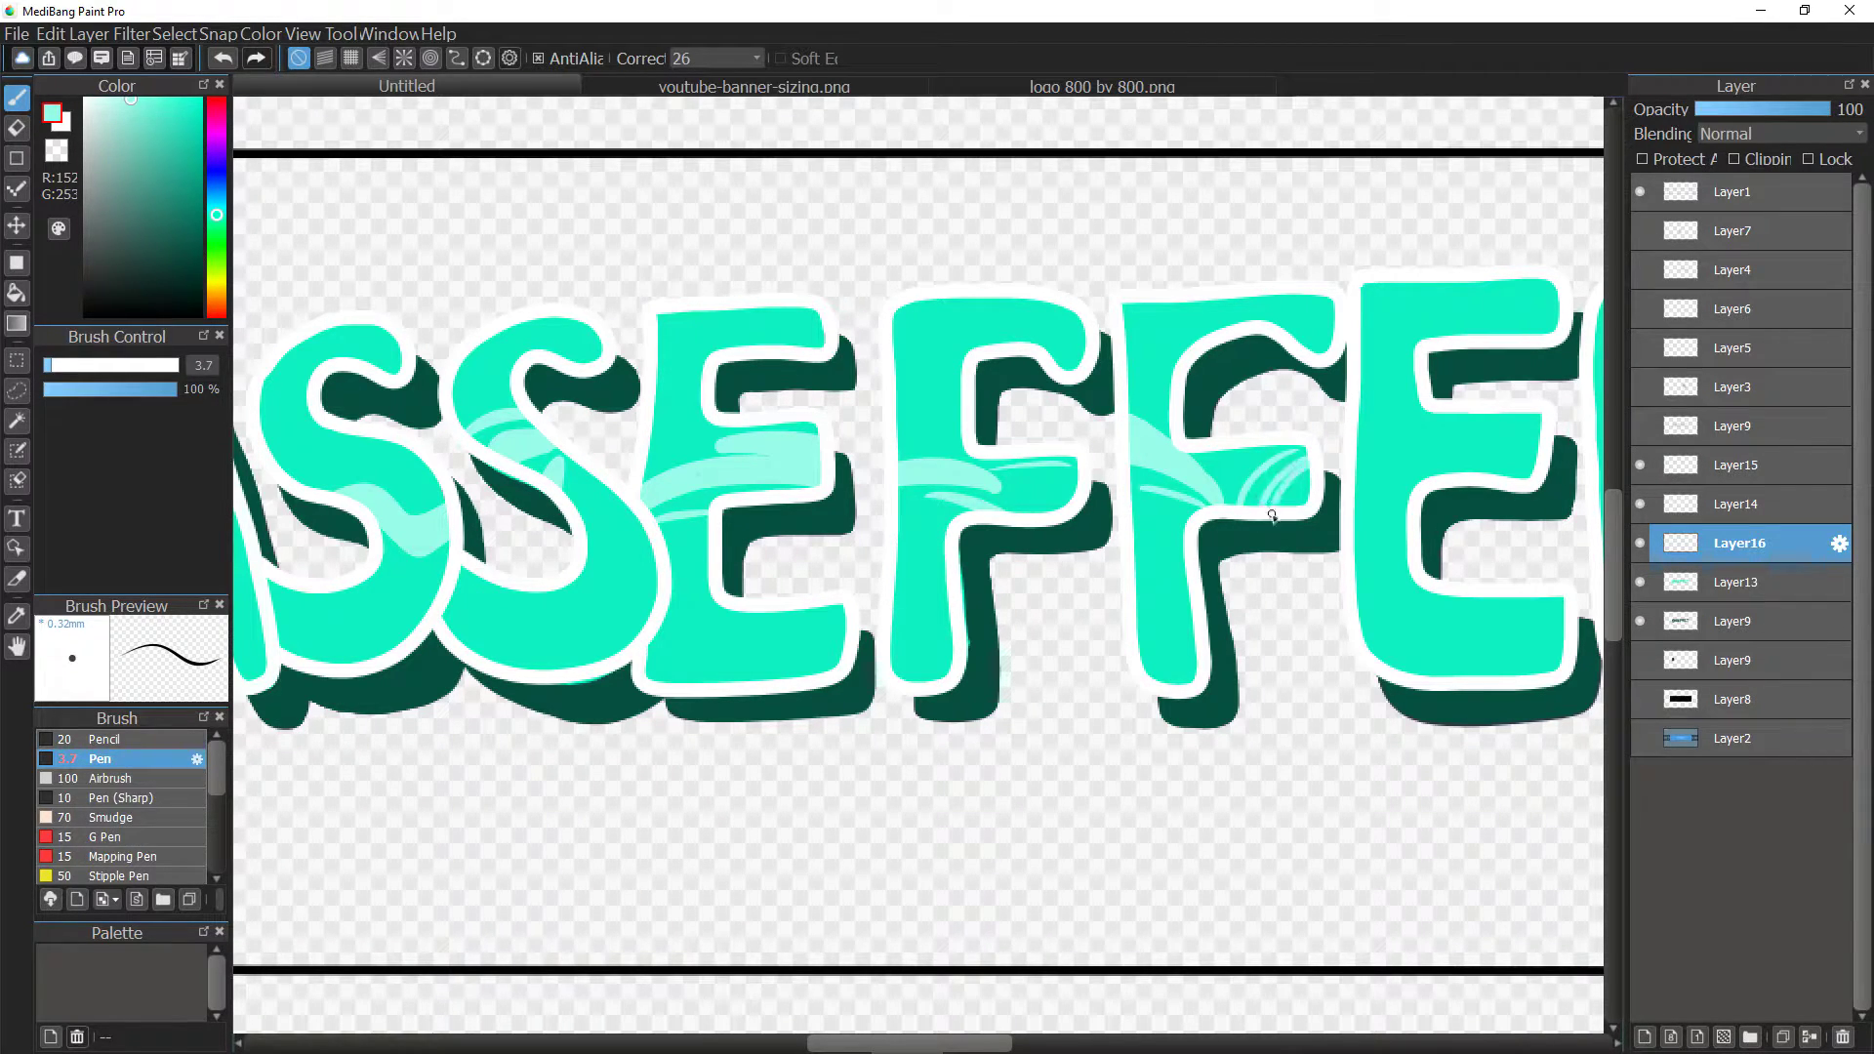
Paint a pale curved highlight sweeping from the second E's stem into its middle arm.
drag(903, 1043, 981, 1044)
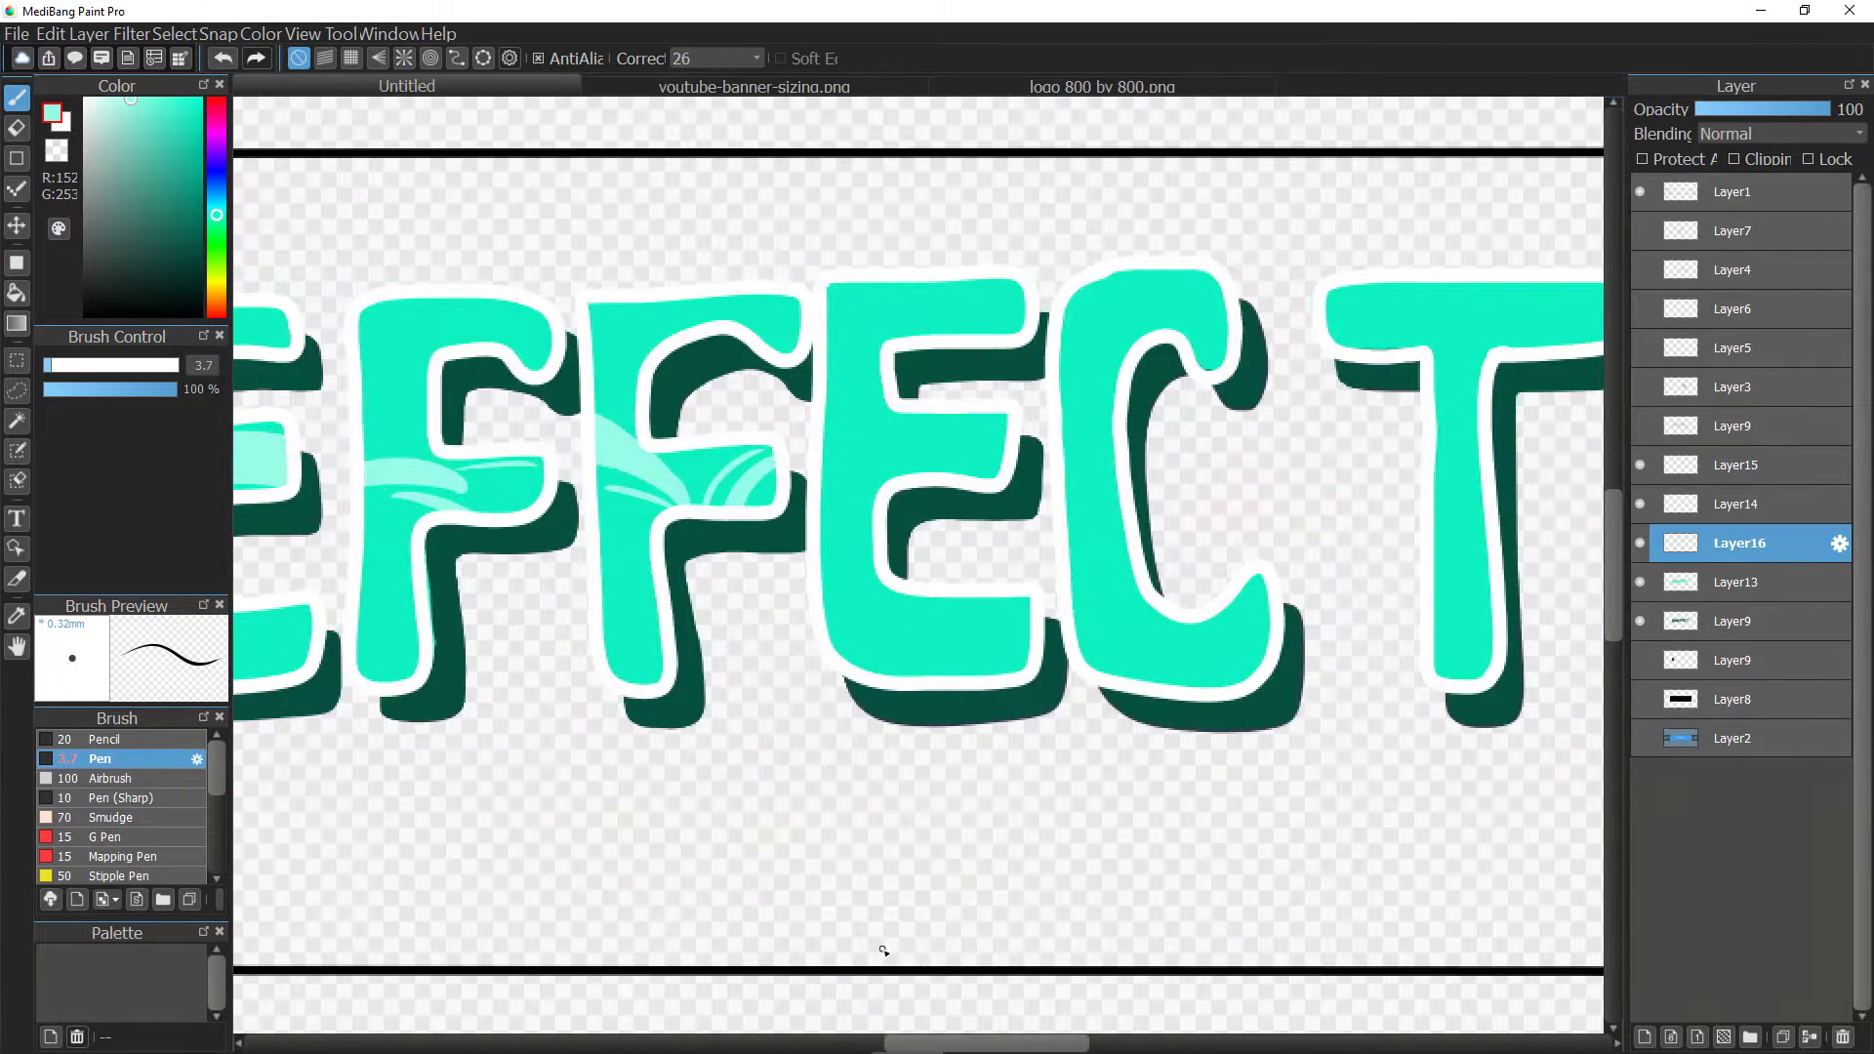
drag(822, 552, 1007, 435)
mouse_move(828, 625)
mouse_down()
mouse_move(855, 537)
mouse_move(1005, 465)
mouse_up()
drag(823, 563, 832, 590)
drag(863, 490, 825, 615)
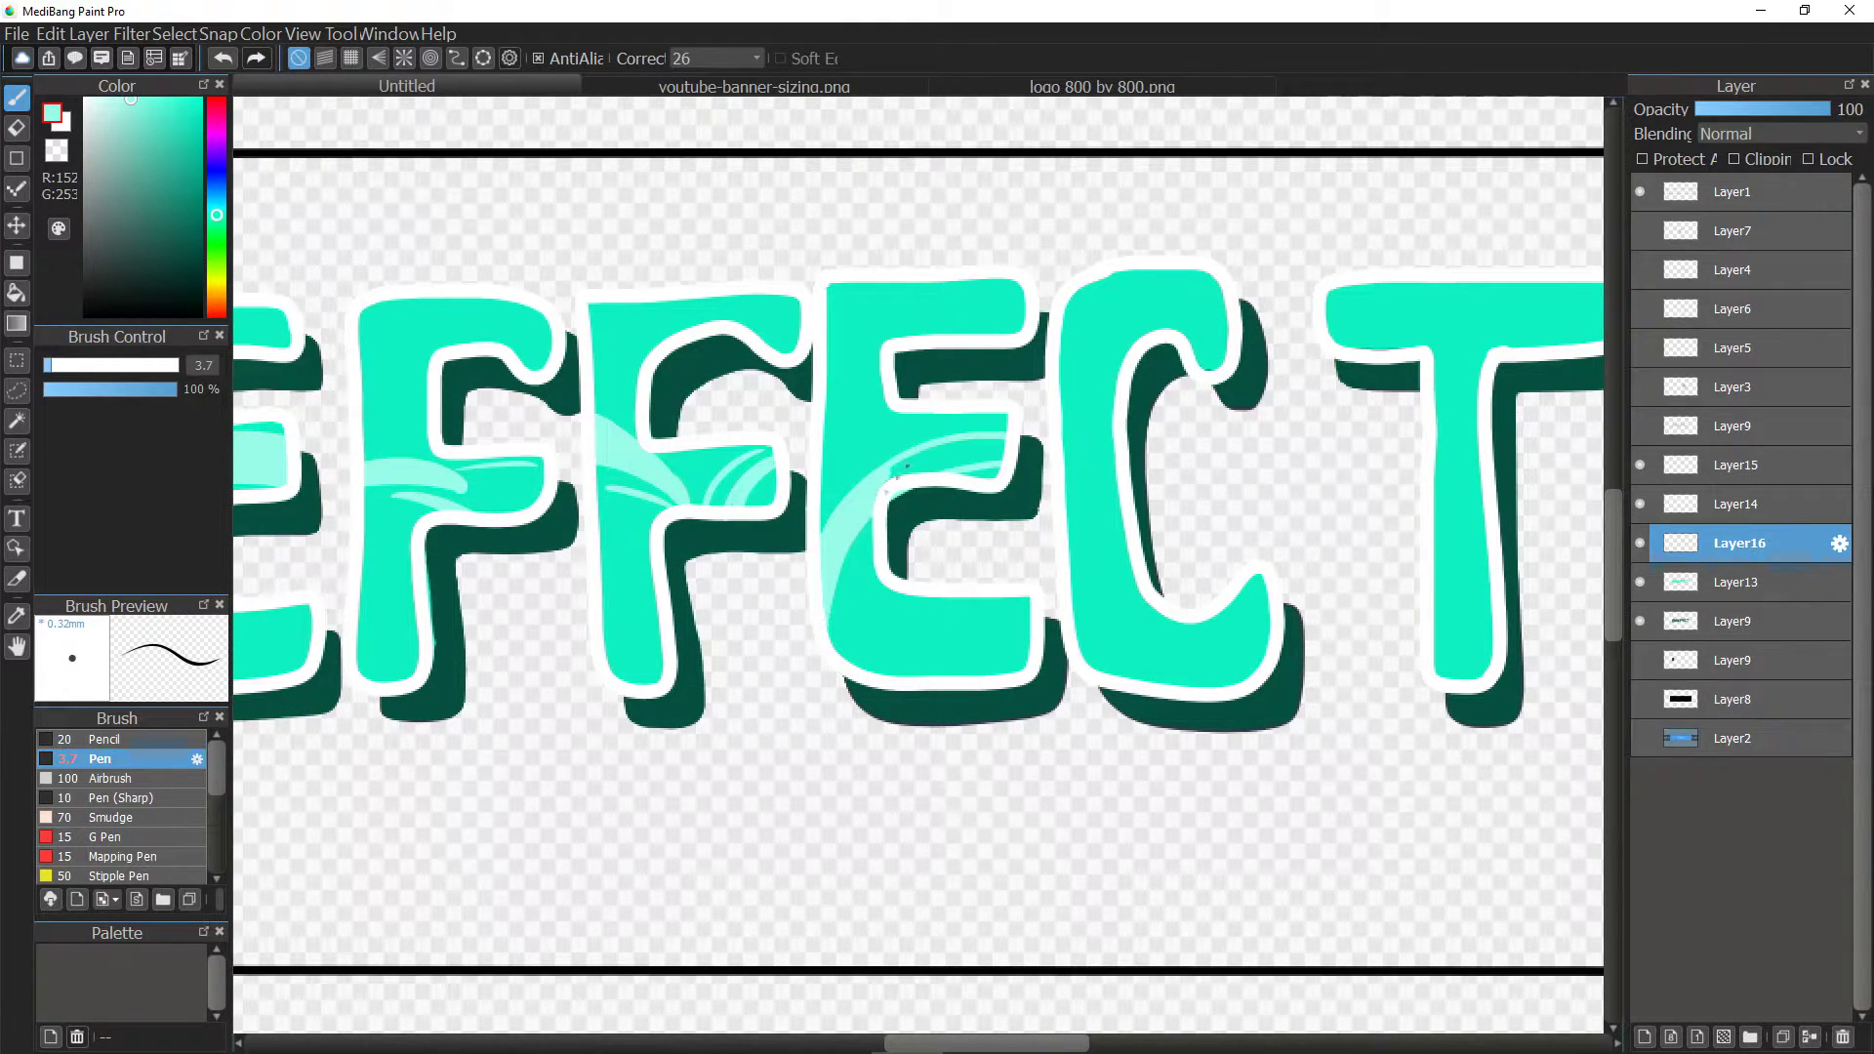
drag(905, 467, 988, 446)
Trim the second E's highlight with the eraser and add thin curved streaks down its stem.
key(e)
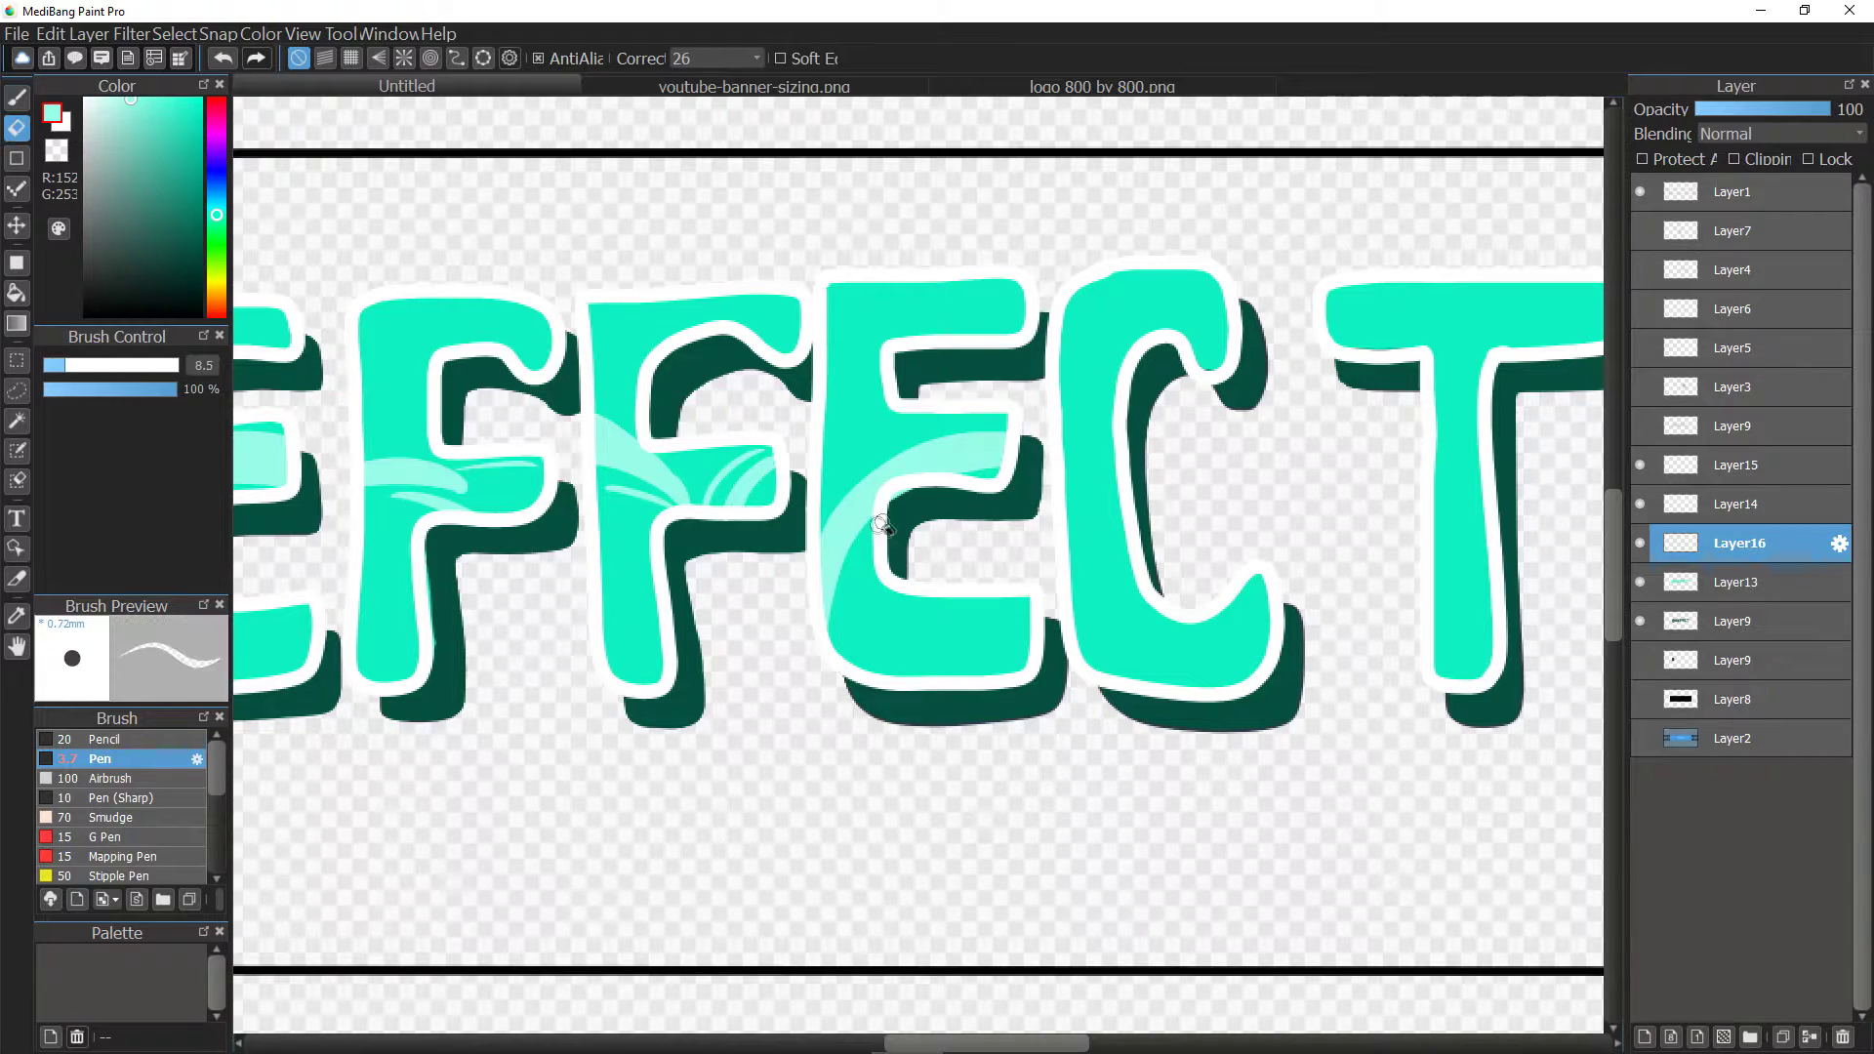
drag(902, 498, 837, 656)
key(b)
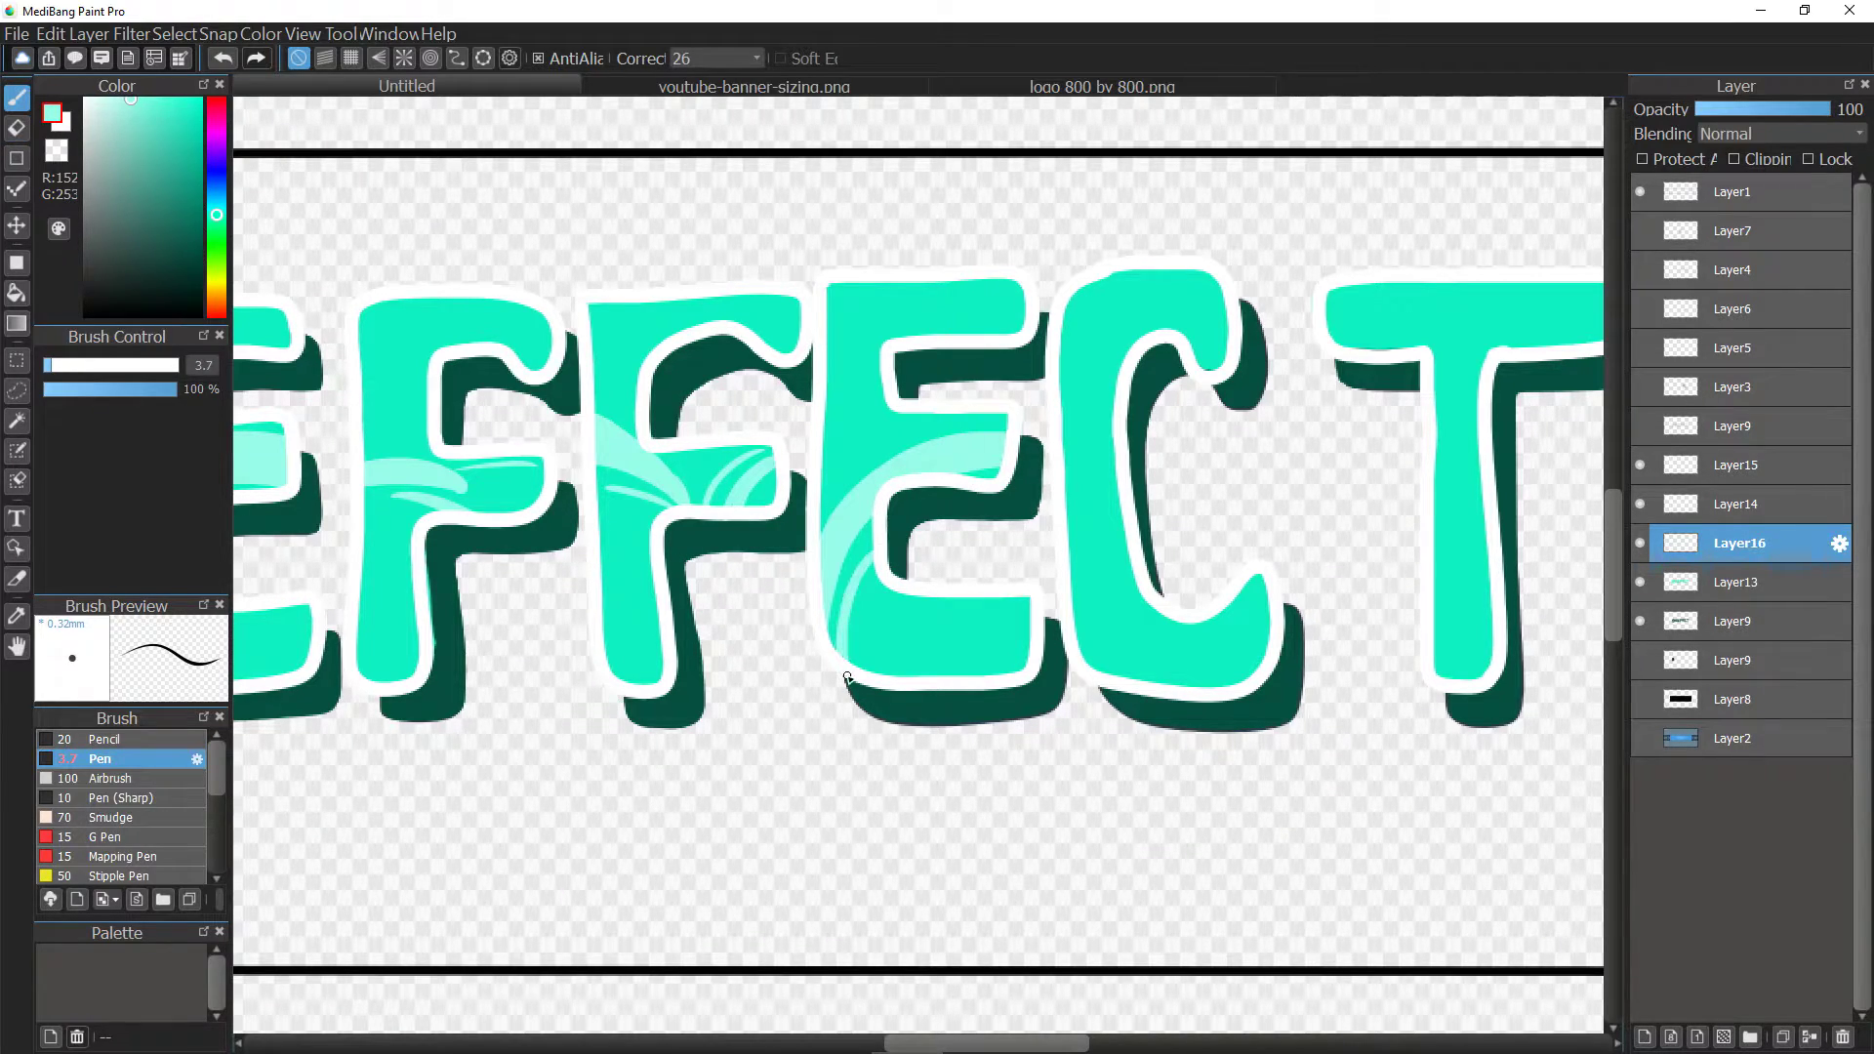
drag(884, 576, 854, 676)
drag(820, 503, 892, 460)
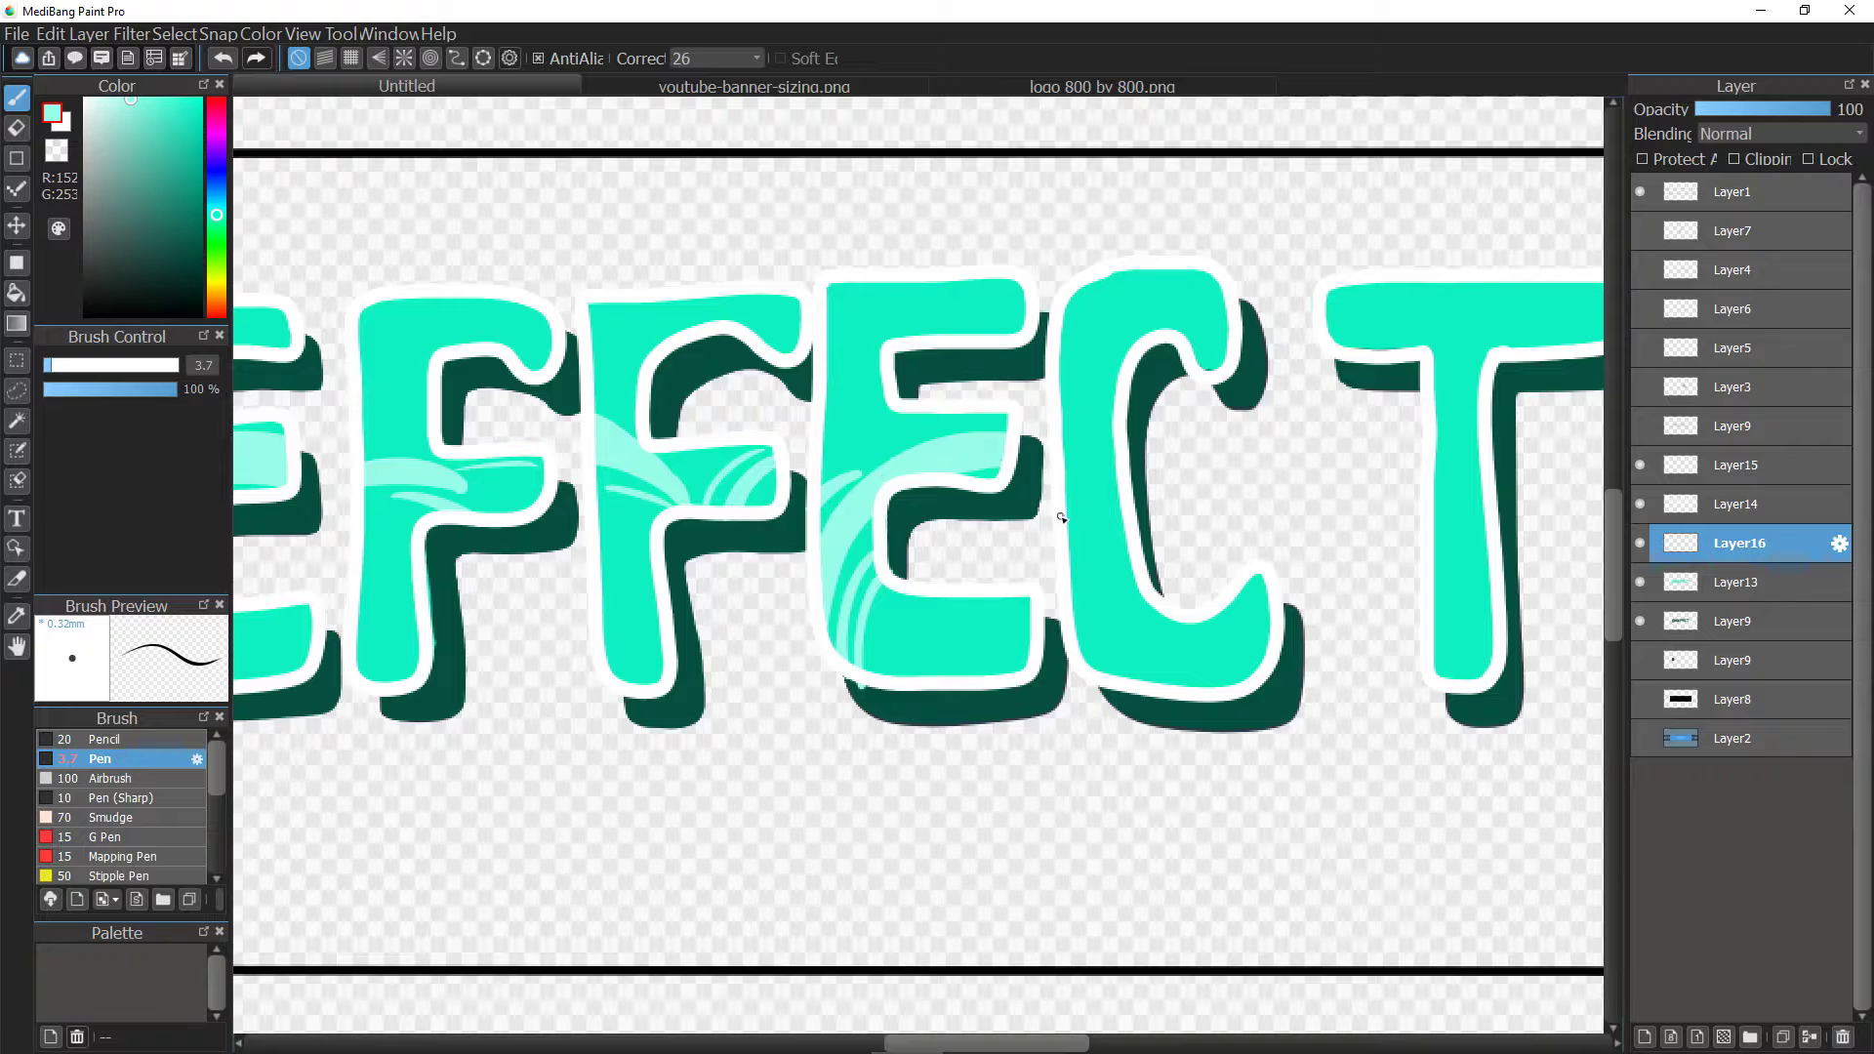
Paint small pale highlight strokes on the C's curve and across the T's stem.
mouse_move(1069, 552)
mouse_down()
mouse_move(1089, 493)
mouse_move(1121, 518)
mouse_up()
drag(1117, 454, 1086, 483)
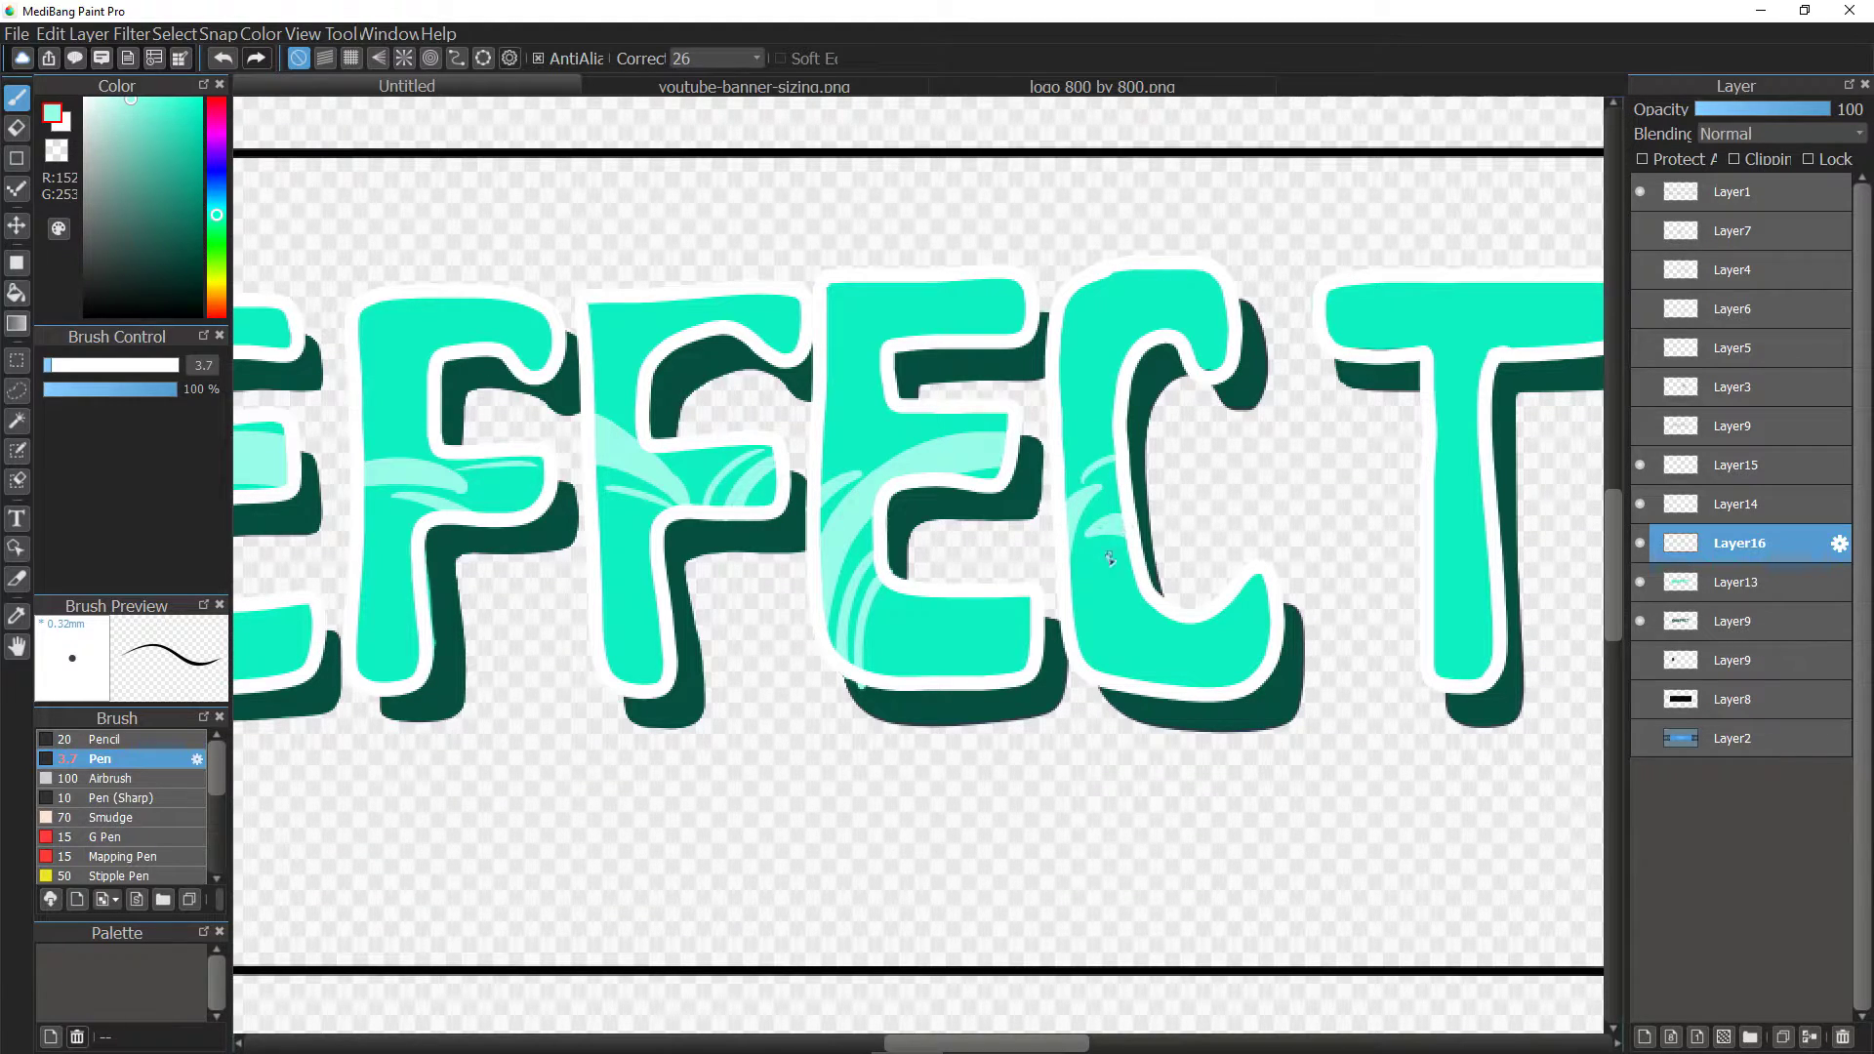
scroll(1035, 988, right, 3)
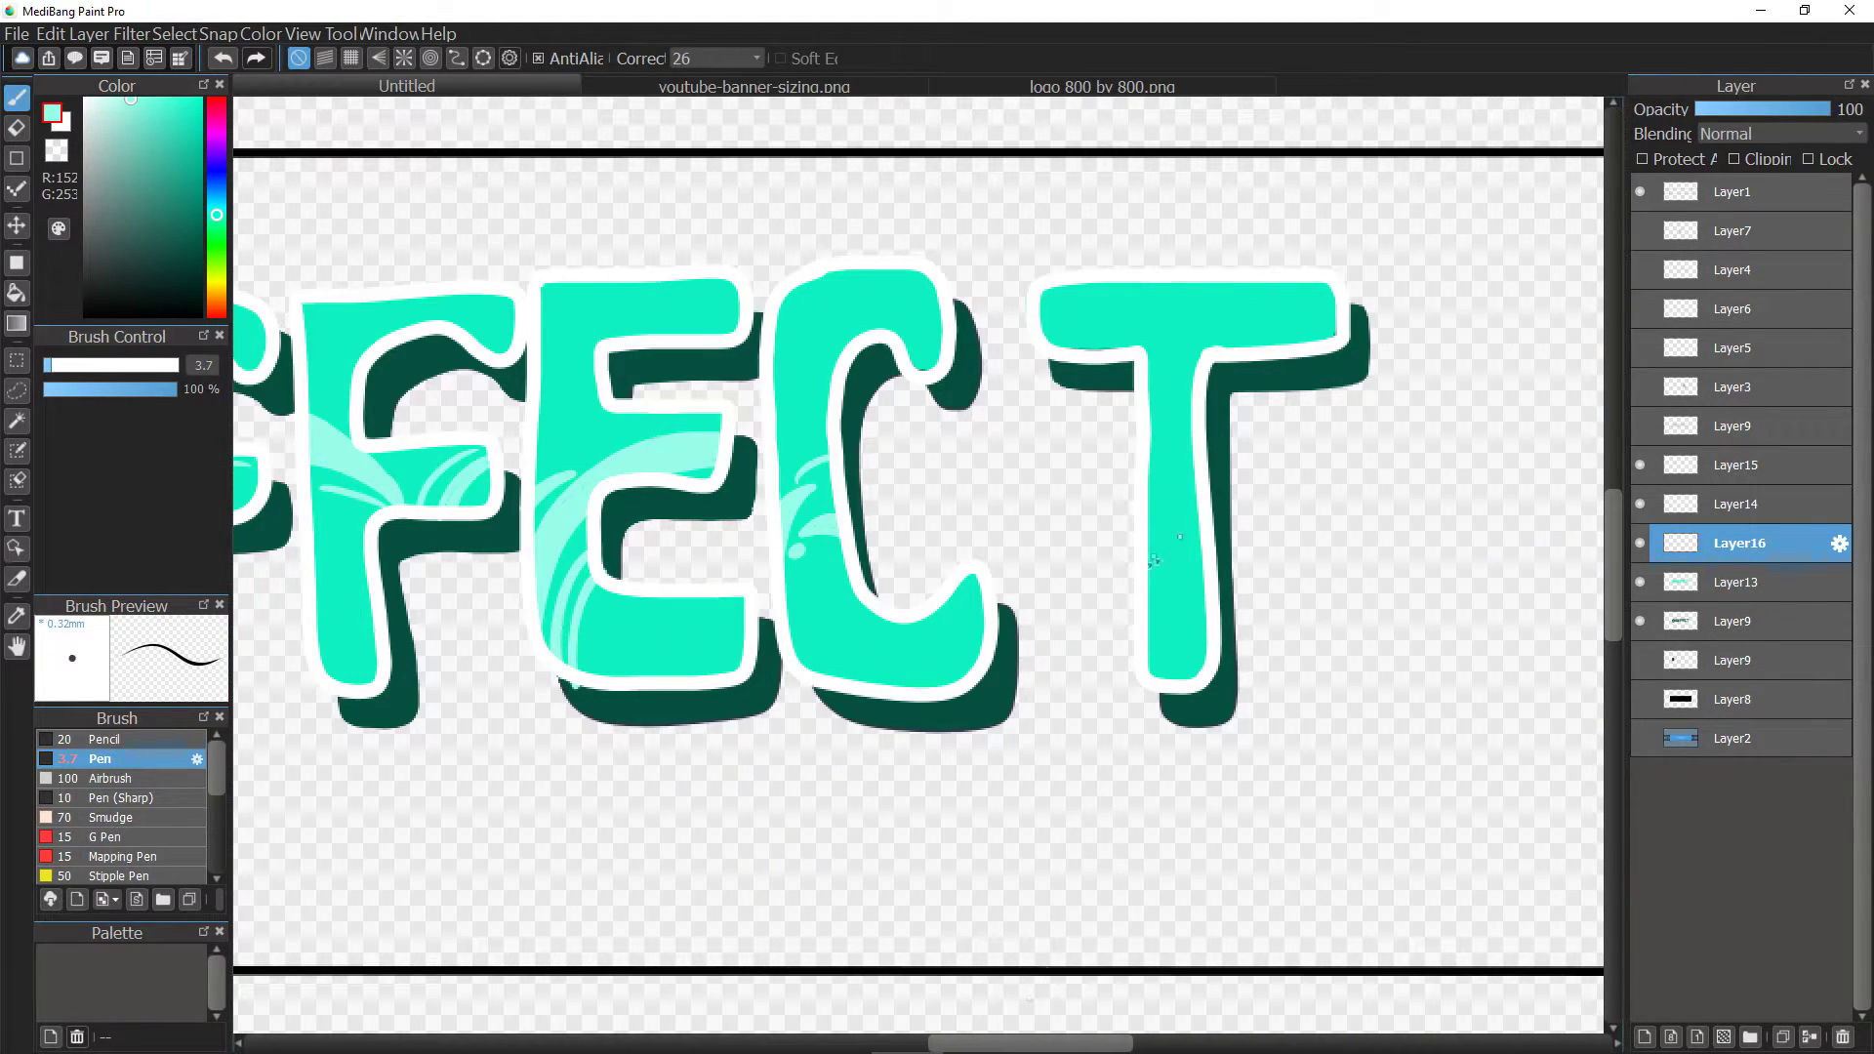
mouse_move(1150, 571)
mouse_down()
mouse_move(1196, 512)
mouse_move(1152, 566)
mouse_move(1208, 530)
mouse_move(1164, 488)
mouse_move(1208, 486)
mouse_up()
Clean up the stray edges below the second E and along the first F's stem, working on Layer13 and Layer16.
key(e)
drag(1085, 1043, 1007, 1043)
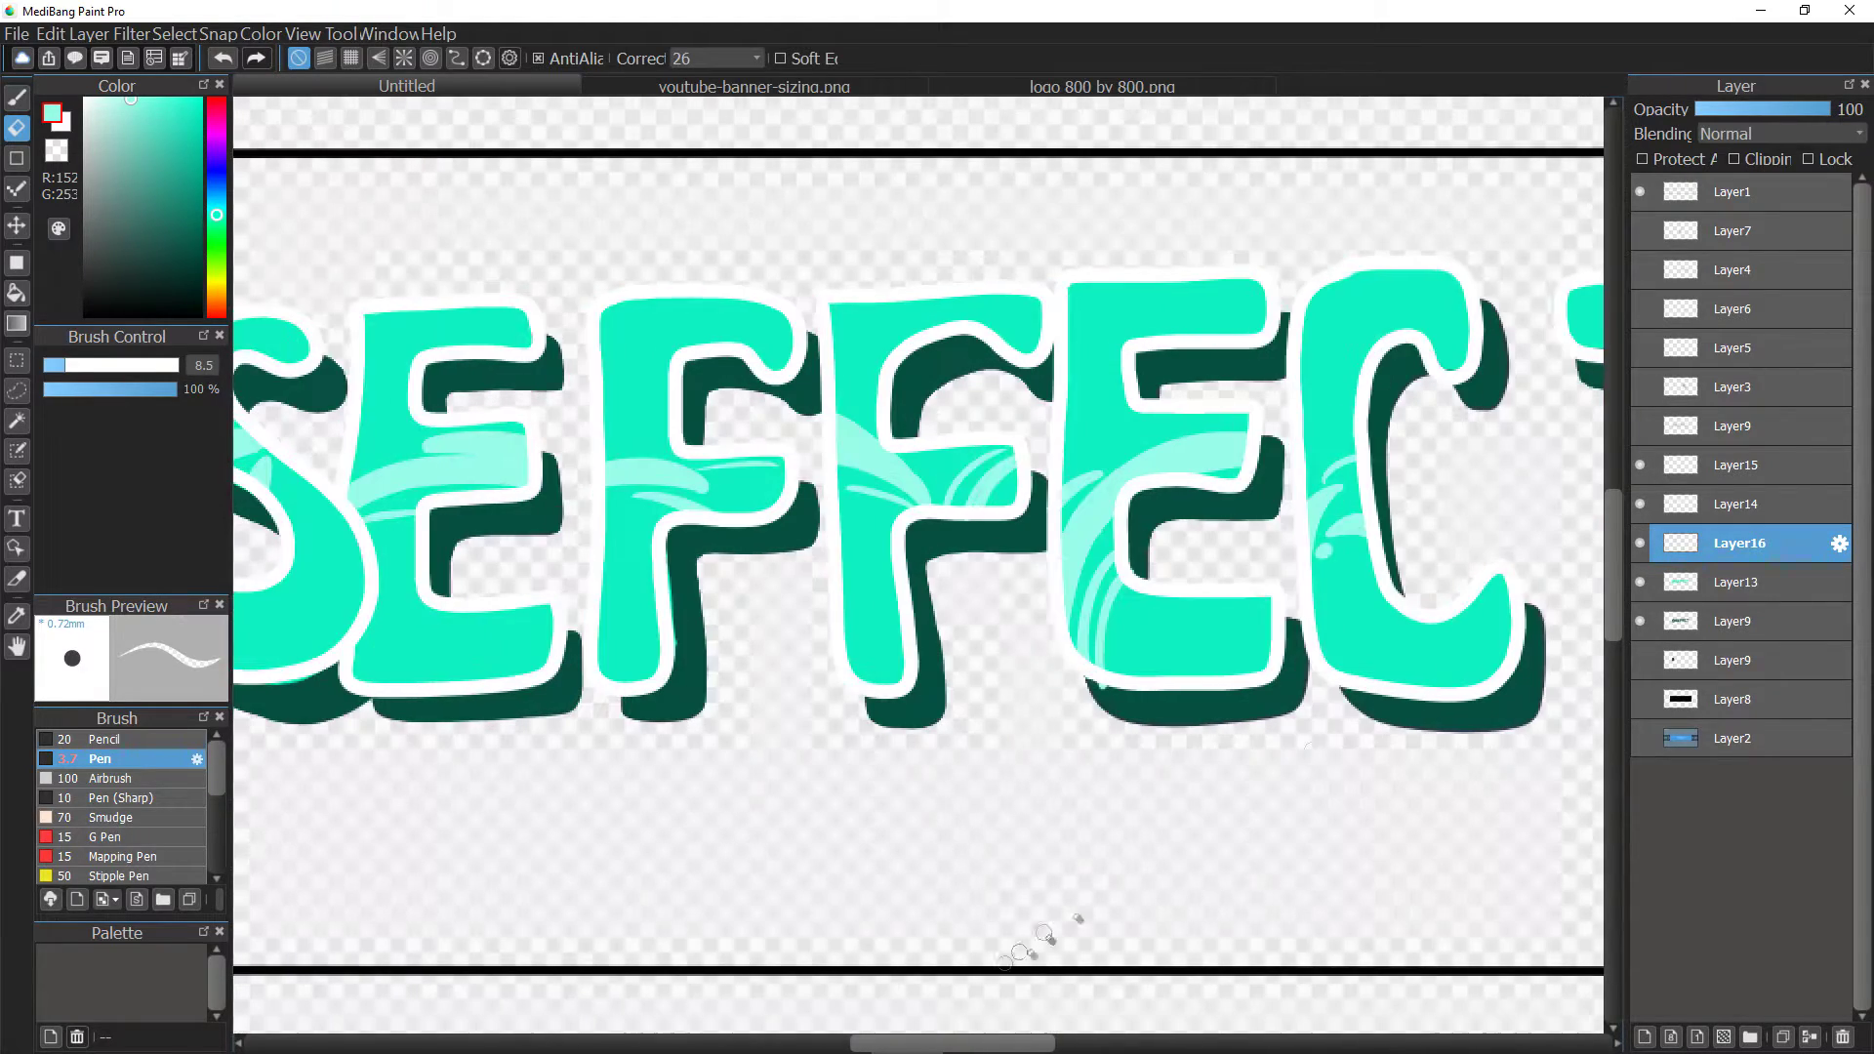
click(1737, 582)
drag(1114, 696, 1104, 695)
click(1737, 544)
click(1737, 582)
drag(680, 582, 686, 657)
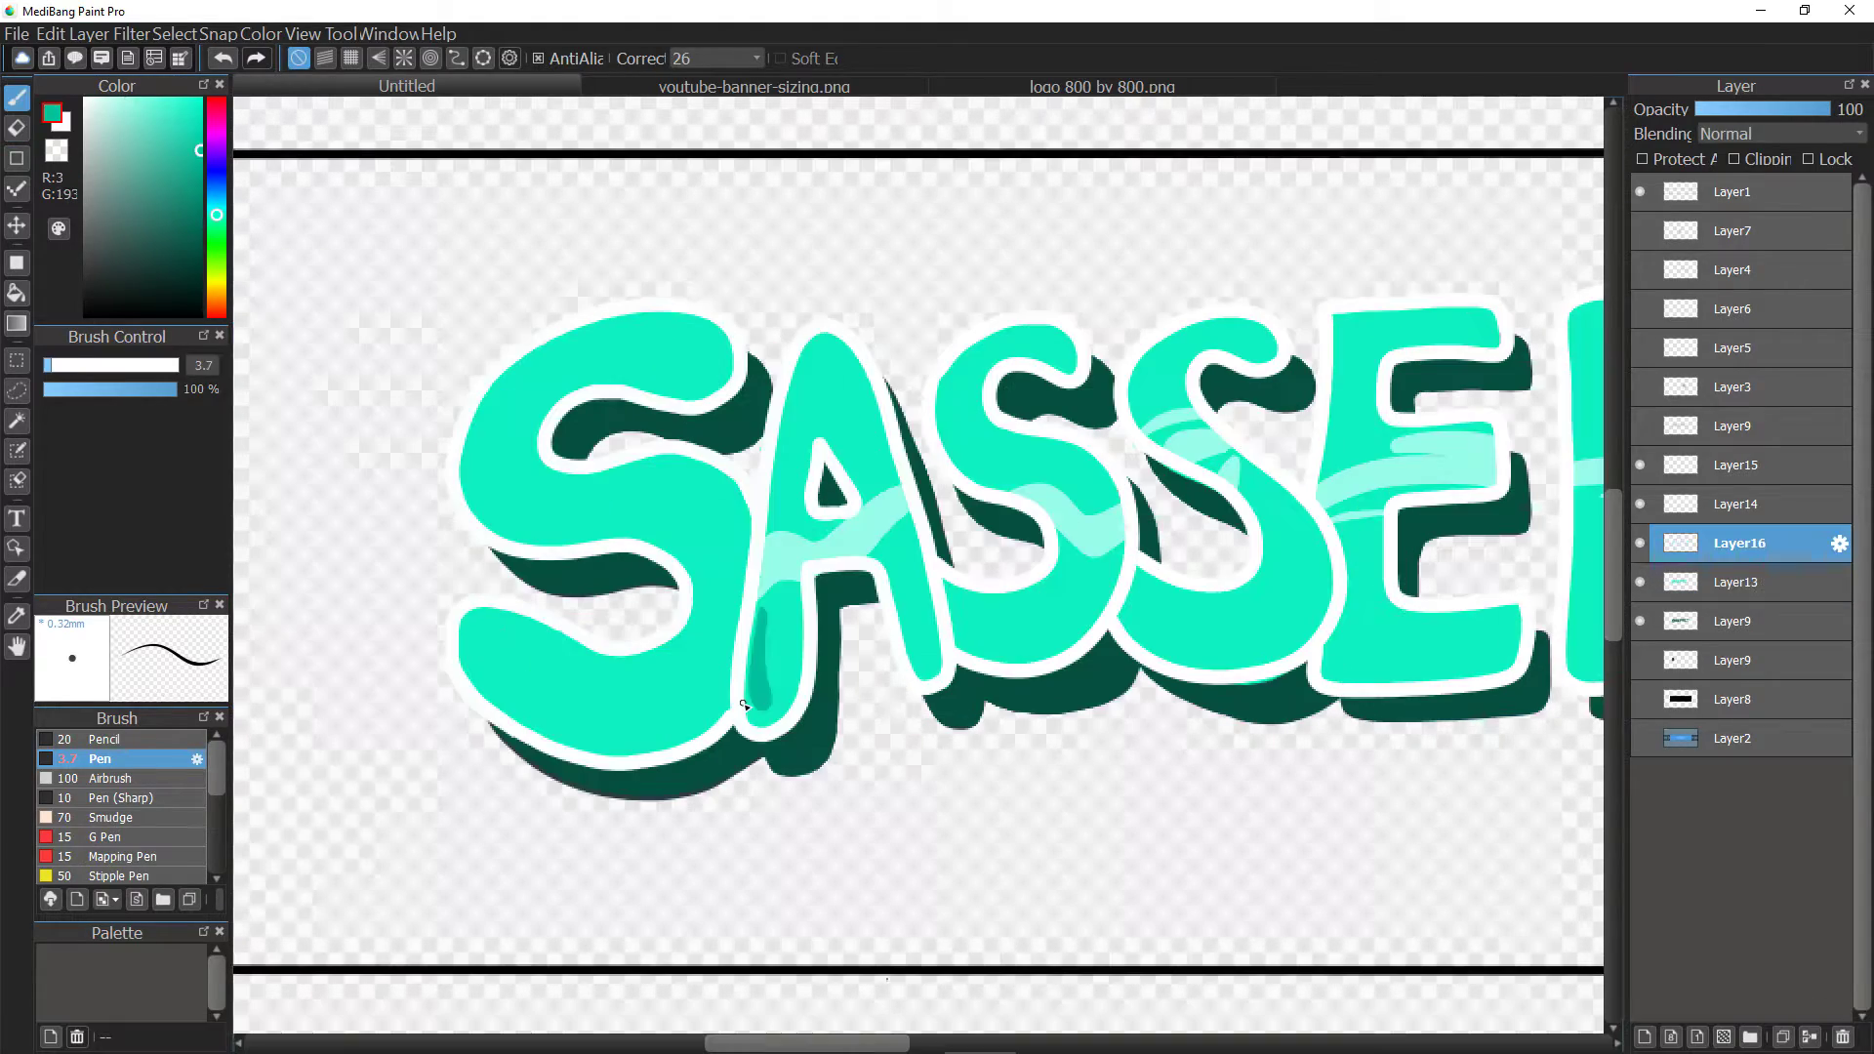
Undo the dark stroke on the A, reshade its left leg in a lighter teal (R16, G202) and erase the excess.
key(ctrl+z)
click(193, 143)
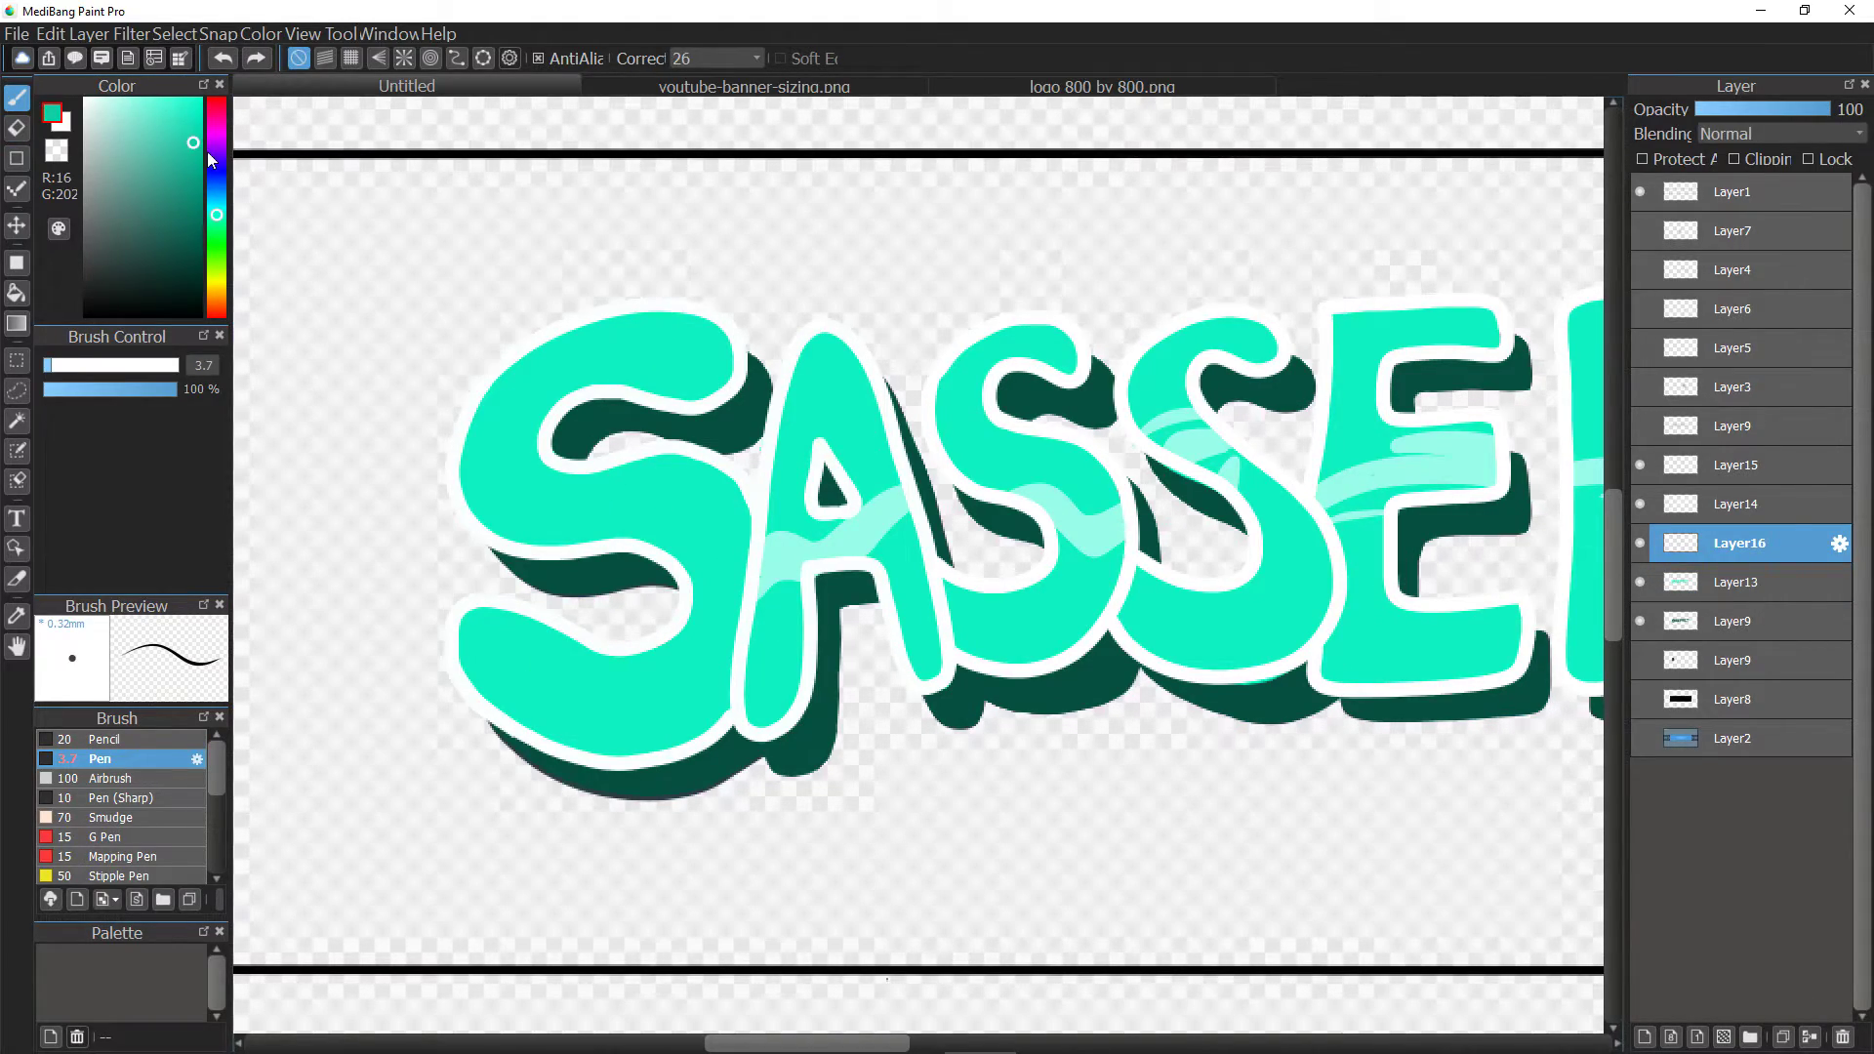
drag(762, 608, 769, 702)
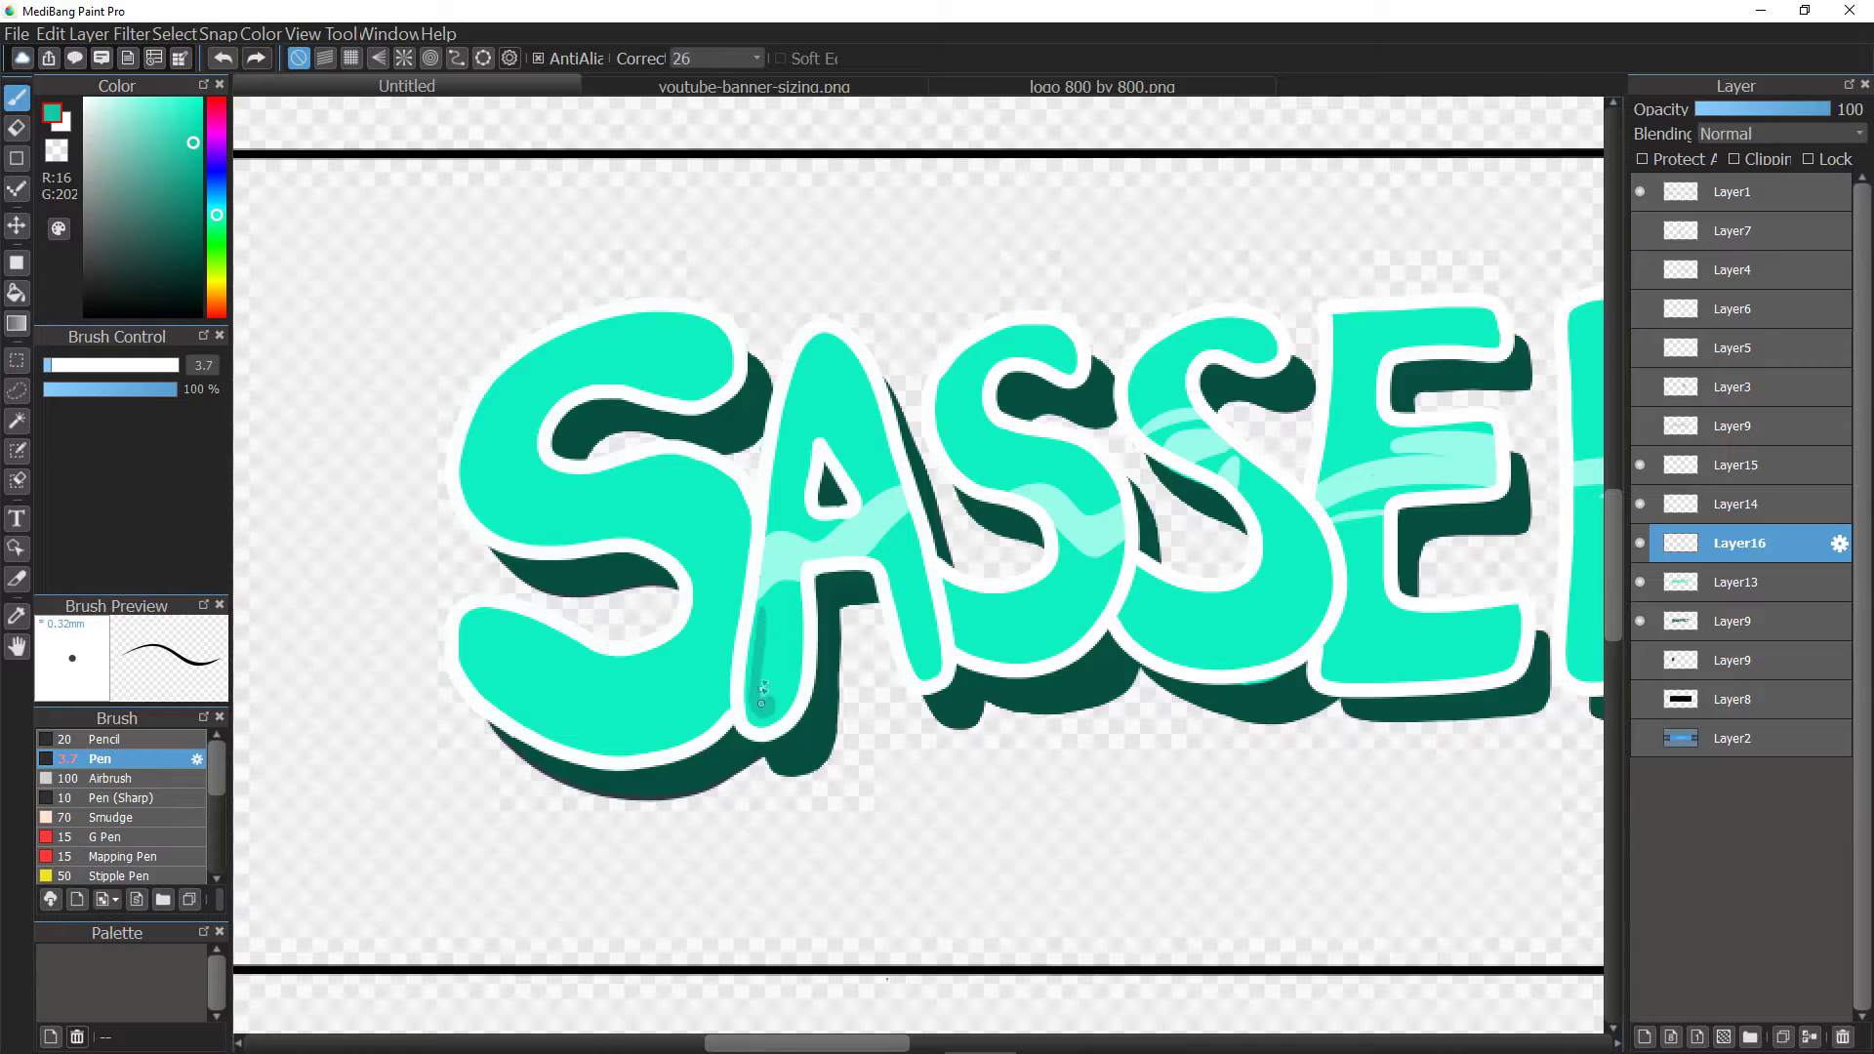
drag(758, 626, 769, 714)
key(e)
drag(748, 622, 739, 717)
key(b)
Add a pale glossy highlight near the A's peak and fill its left leg with the sampled darker teal at pen size 11.3.
click(115, 96)
drag(806, 401, 809, 392)
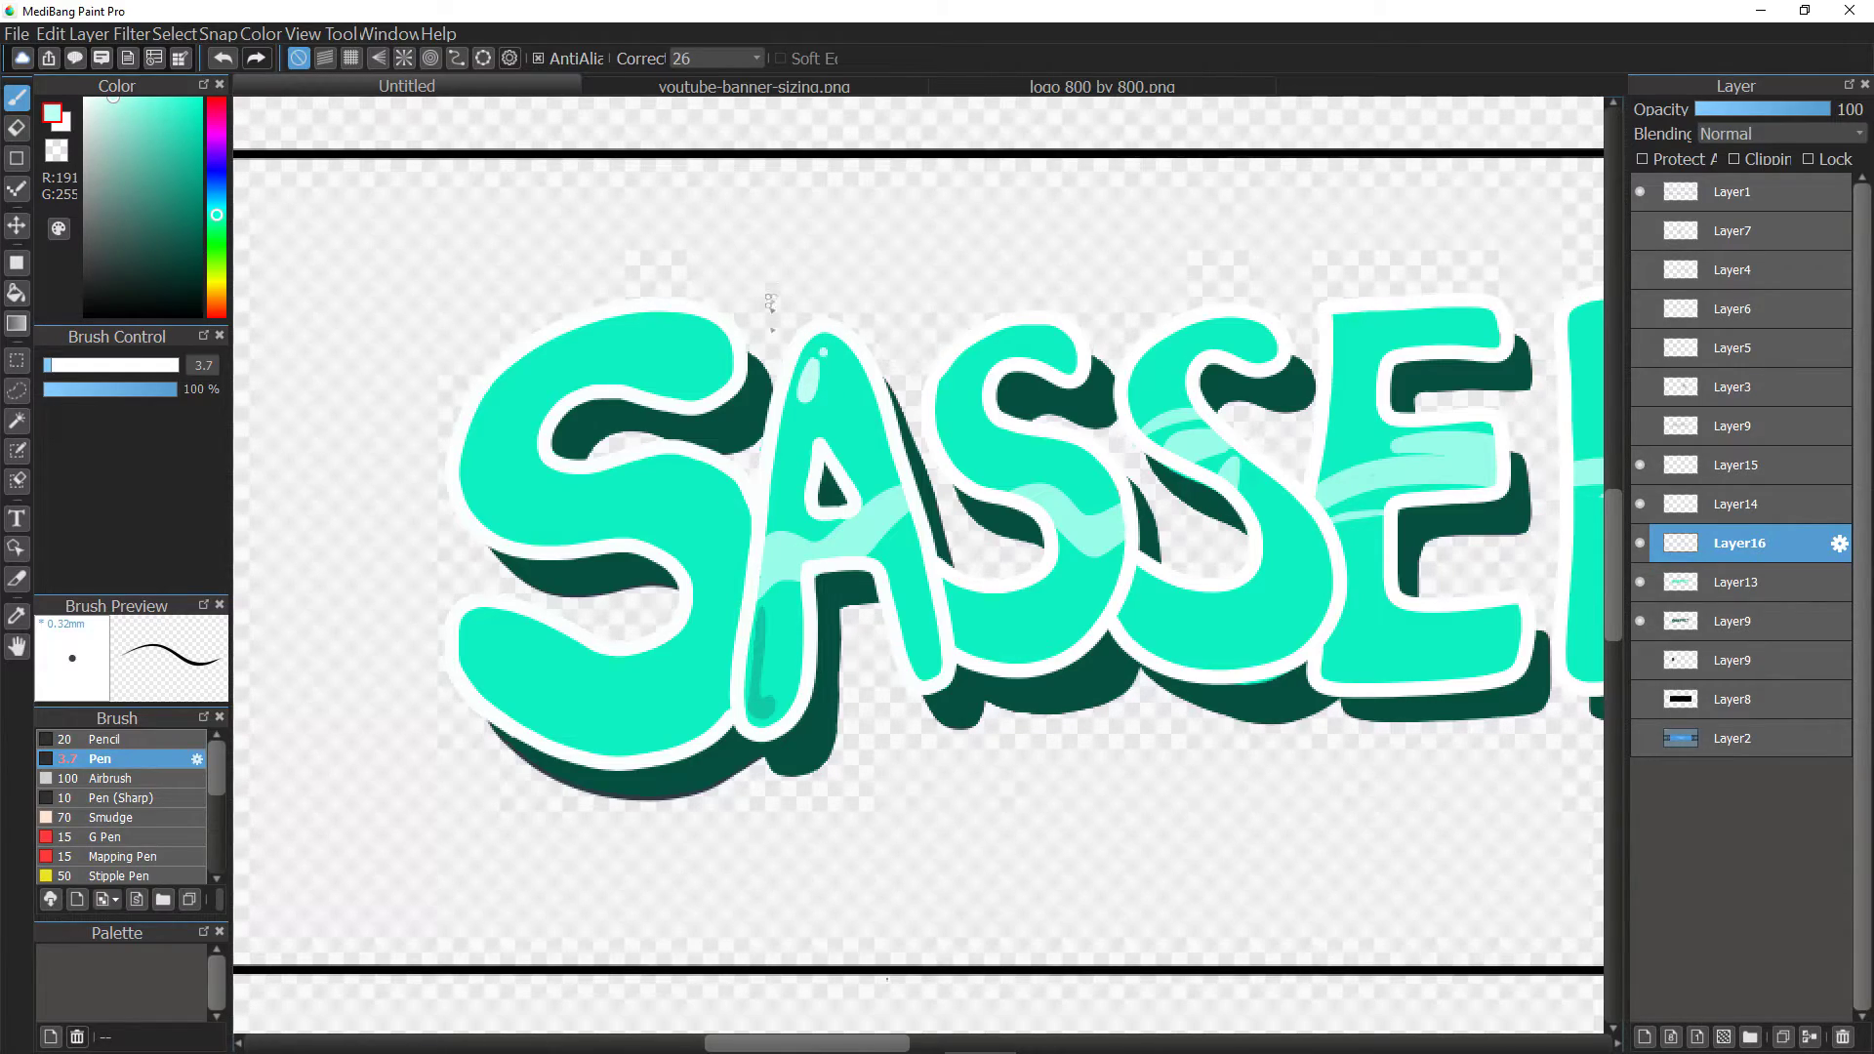
alt+click(762, 651)
drag(55, 365, 72, 365)
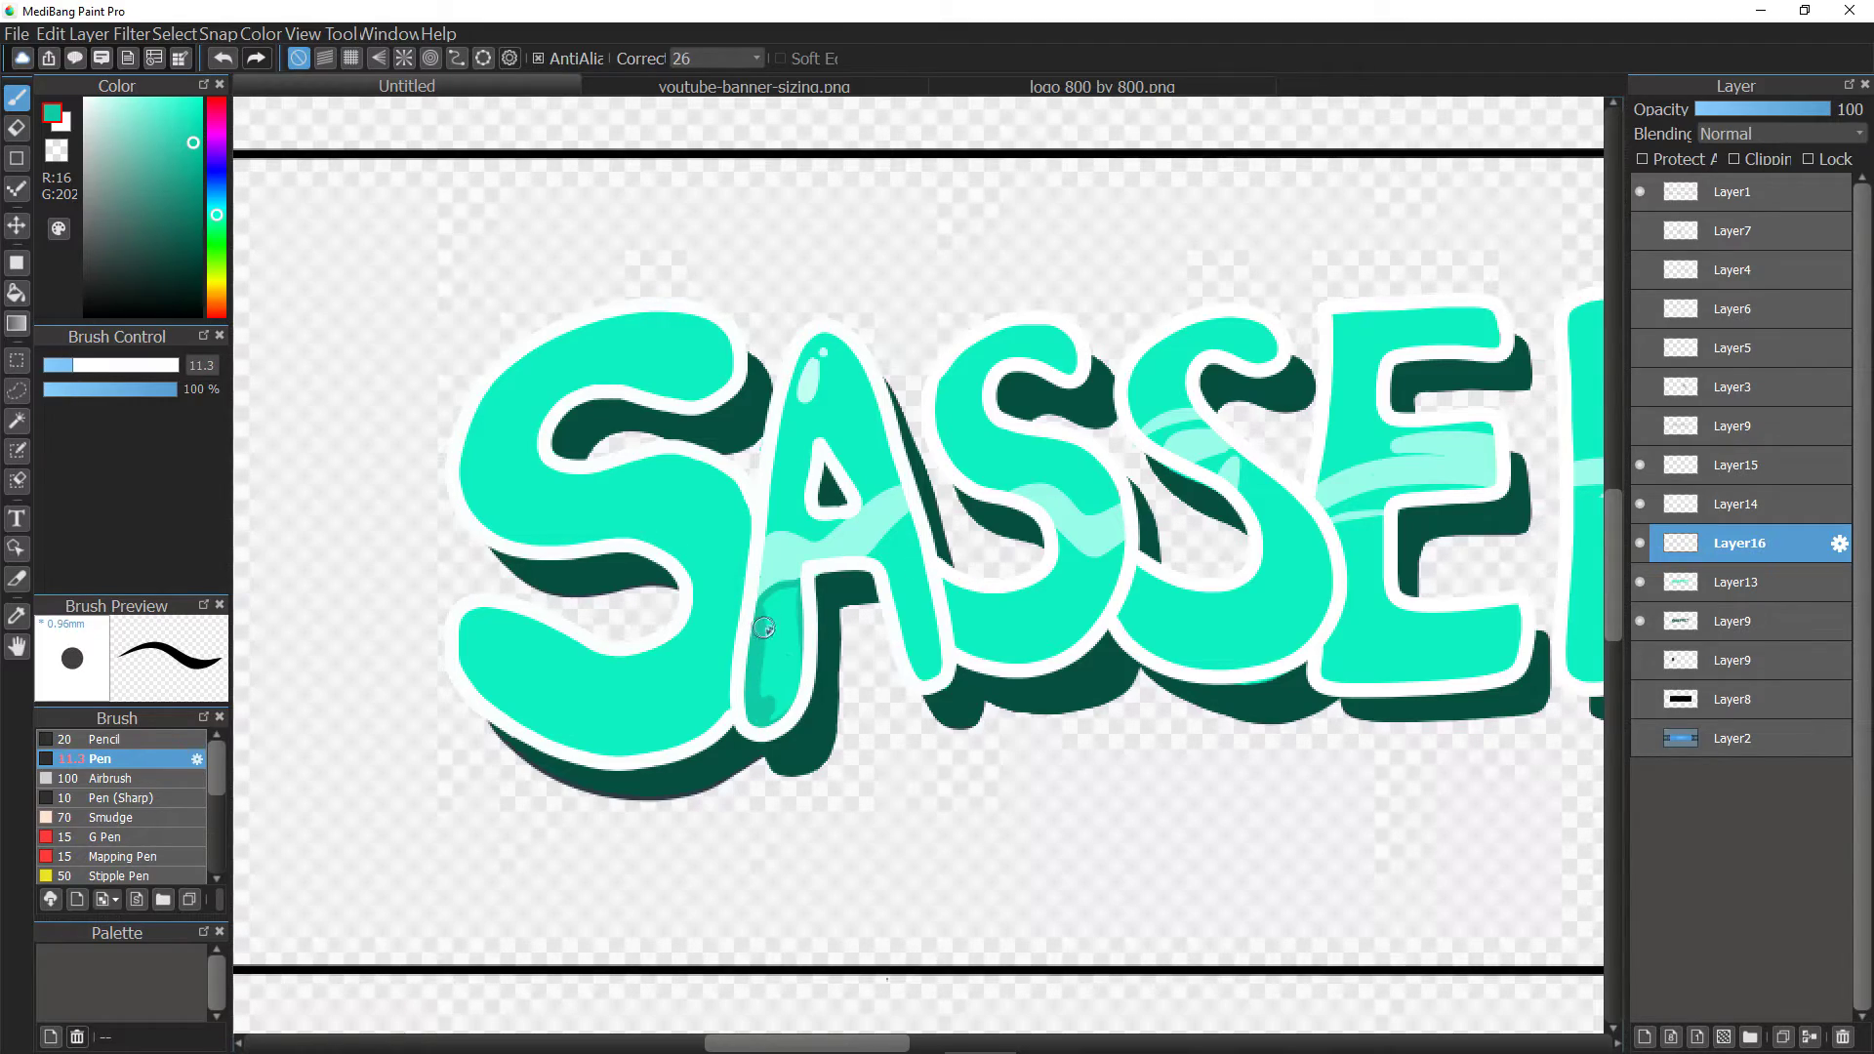
mouse_move(762, 630)
mouse_down()
mouse_move(794, 597)
mouse_move(783, 701)
mouse_move(758, 724)
mouse_up()
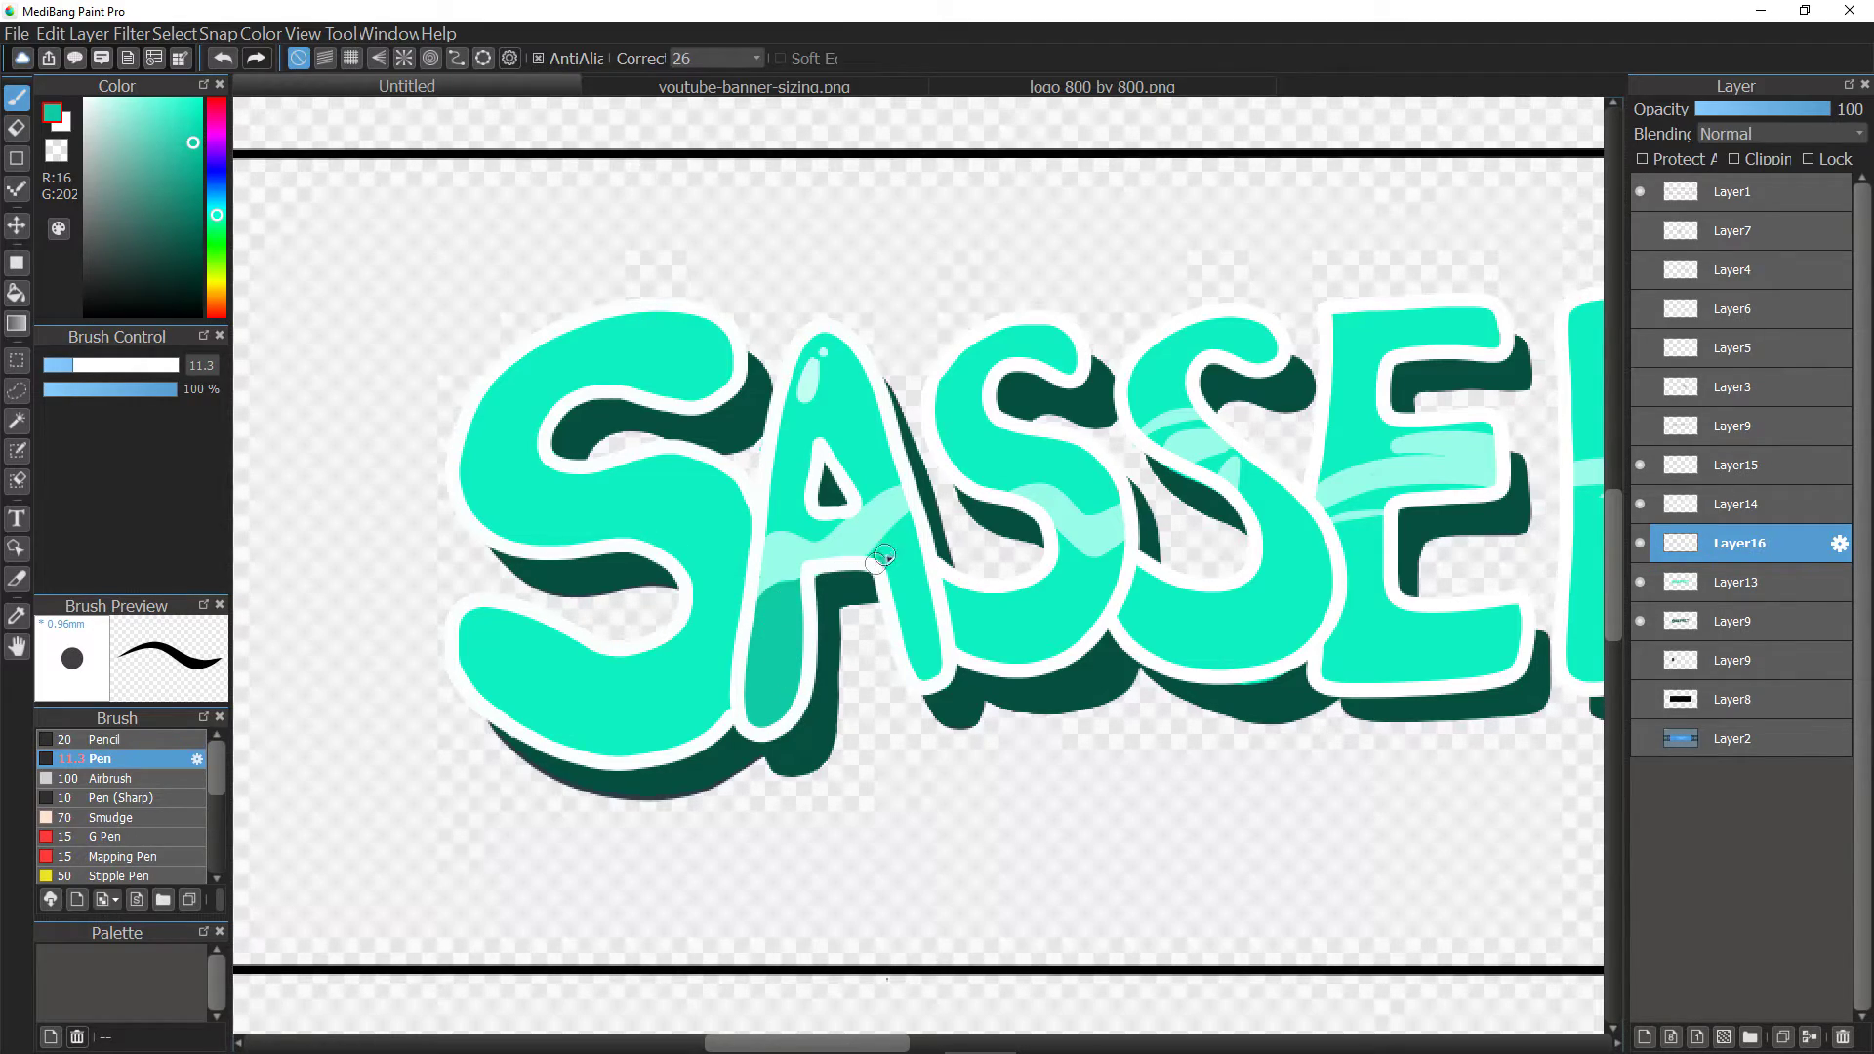
Shade the A's right leg and the lower curve of the neighbouring S in the darker teal and erase the excess.
mouse_move(879, 561)
mouse_down()
mouse_move(903, 527)
mouse_move(927, 625)
mouse_move(914, 585)
mouse_move(1059, 548)
mouse_move(1123, 564)
mouse_move(988, 656)
mouse_move(990, 619)
mouse_move(1055, 587)
mouse_up()
key(e)
click(1039, 558)
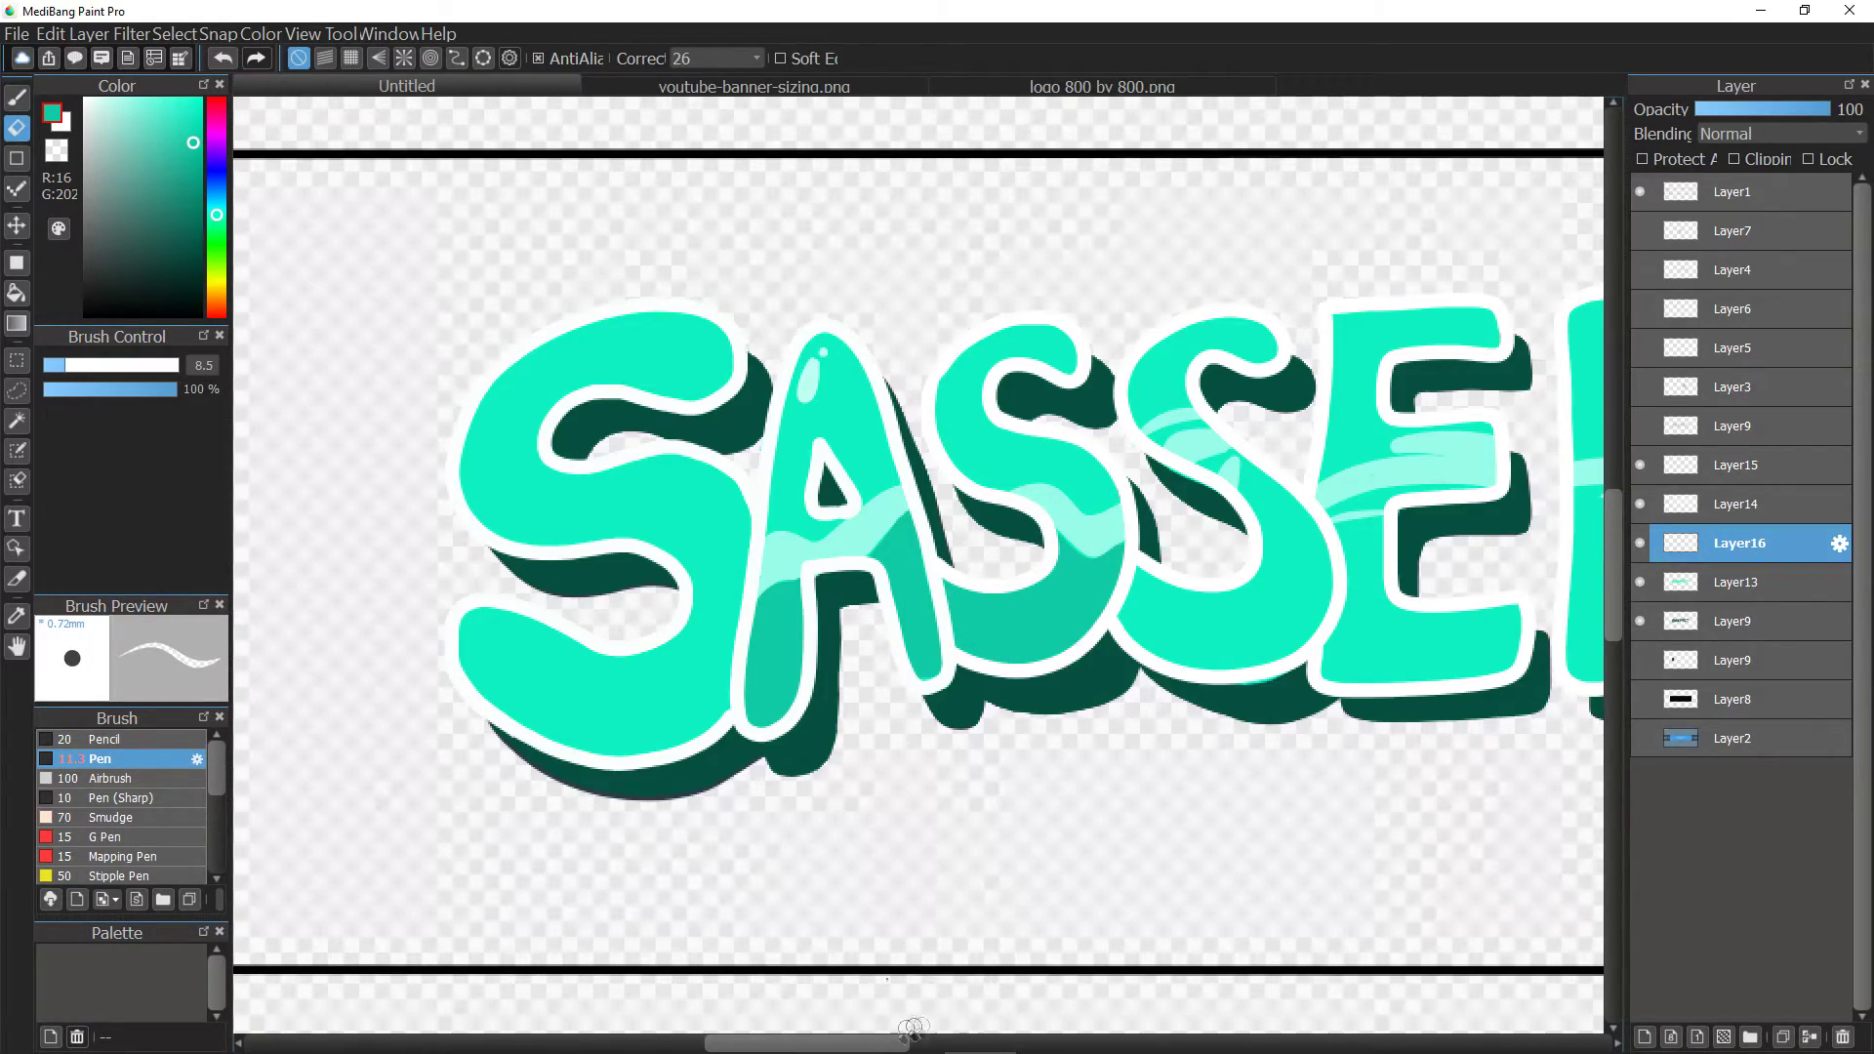
Paint a pale teal (R152, G253) highlight across the third S's lower curve at pen size 2.
drag(903, 1041, 960, 1041)
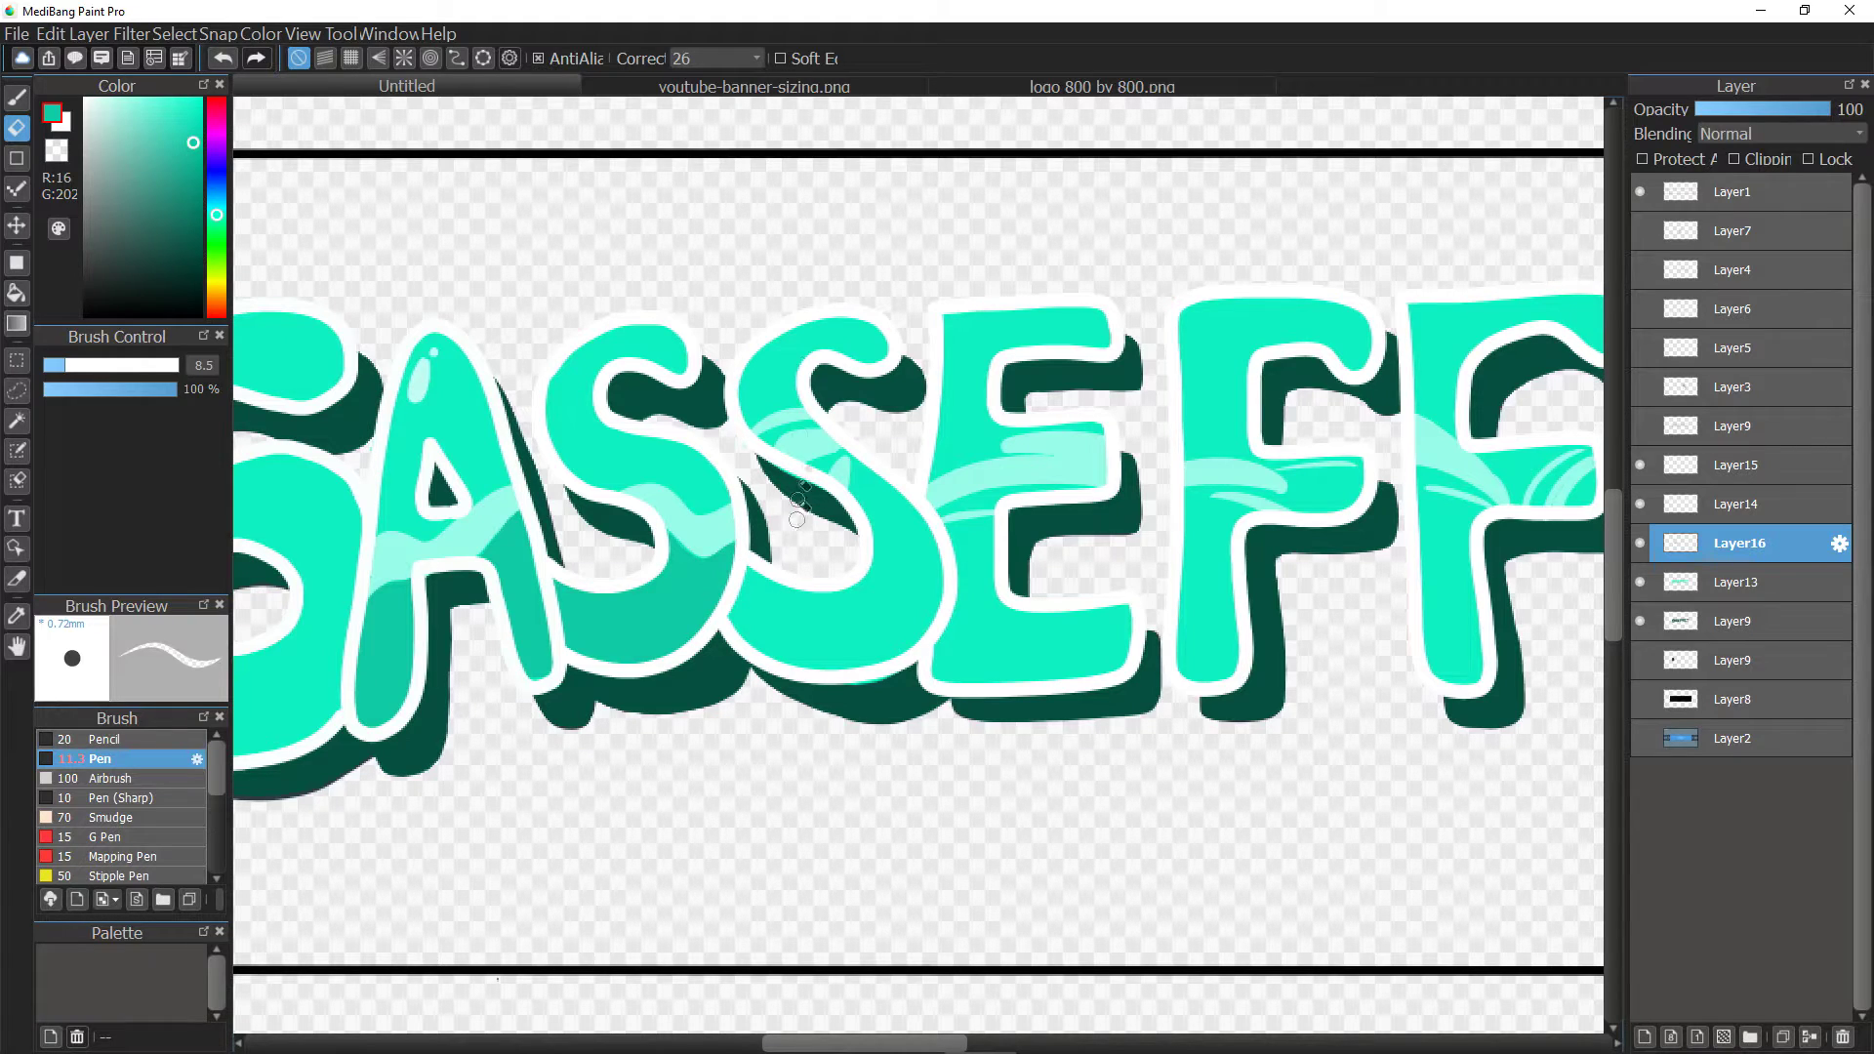
right_click(816, 442)
key(b)
drag(68, 365, 53, 369)
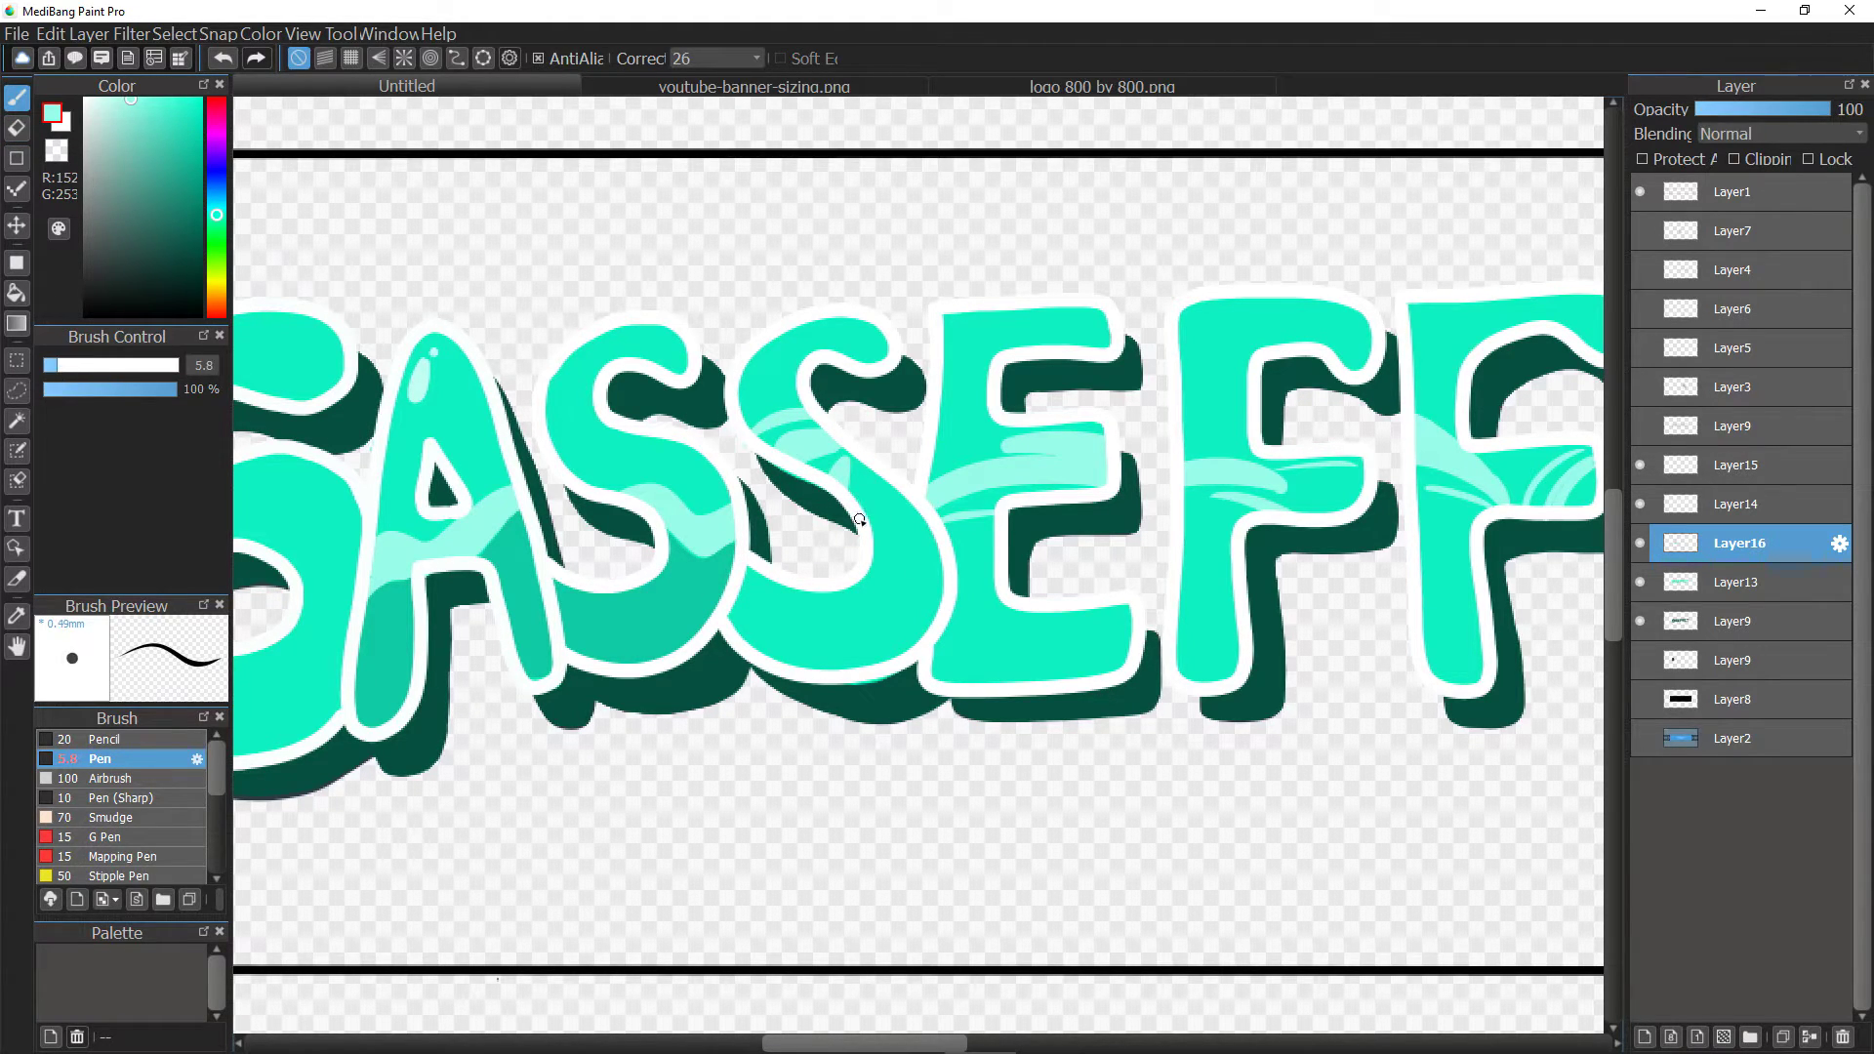
drag(861, 507, 893, 482)
key(ctrl+z)
drag(53, 367, 45, 368)
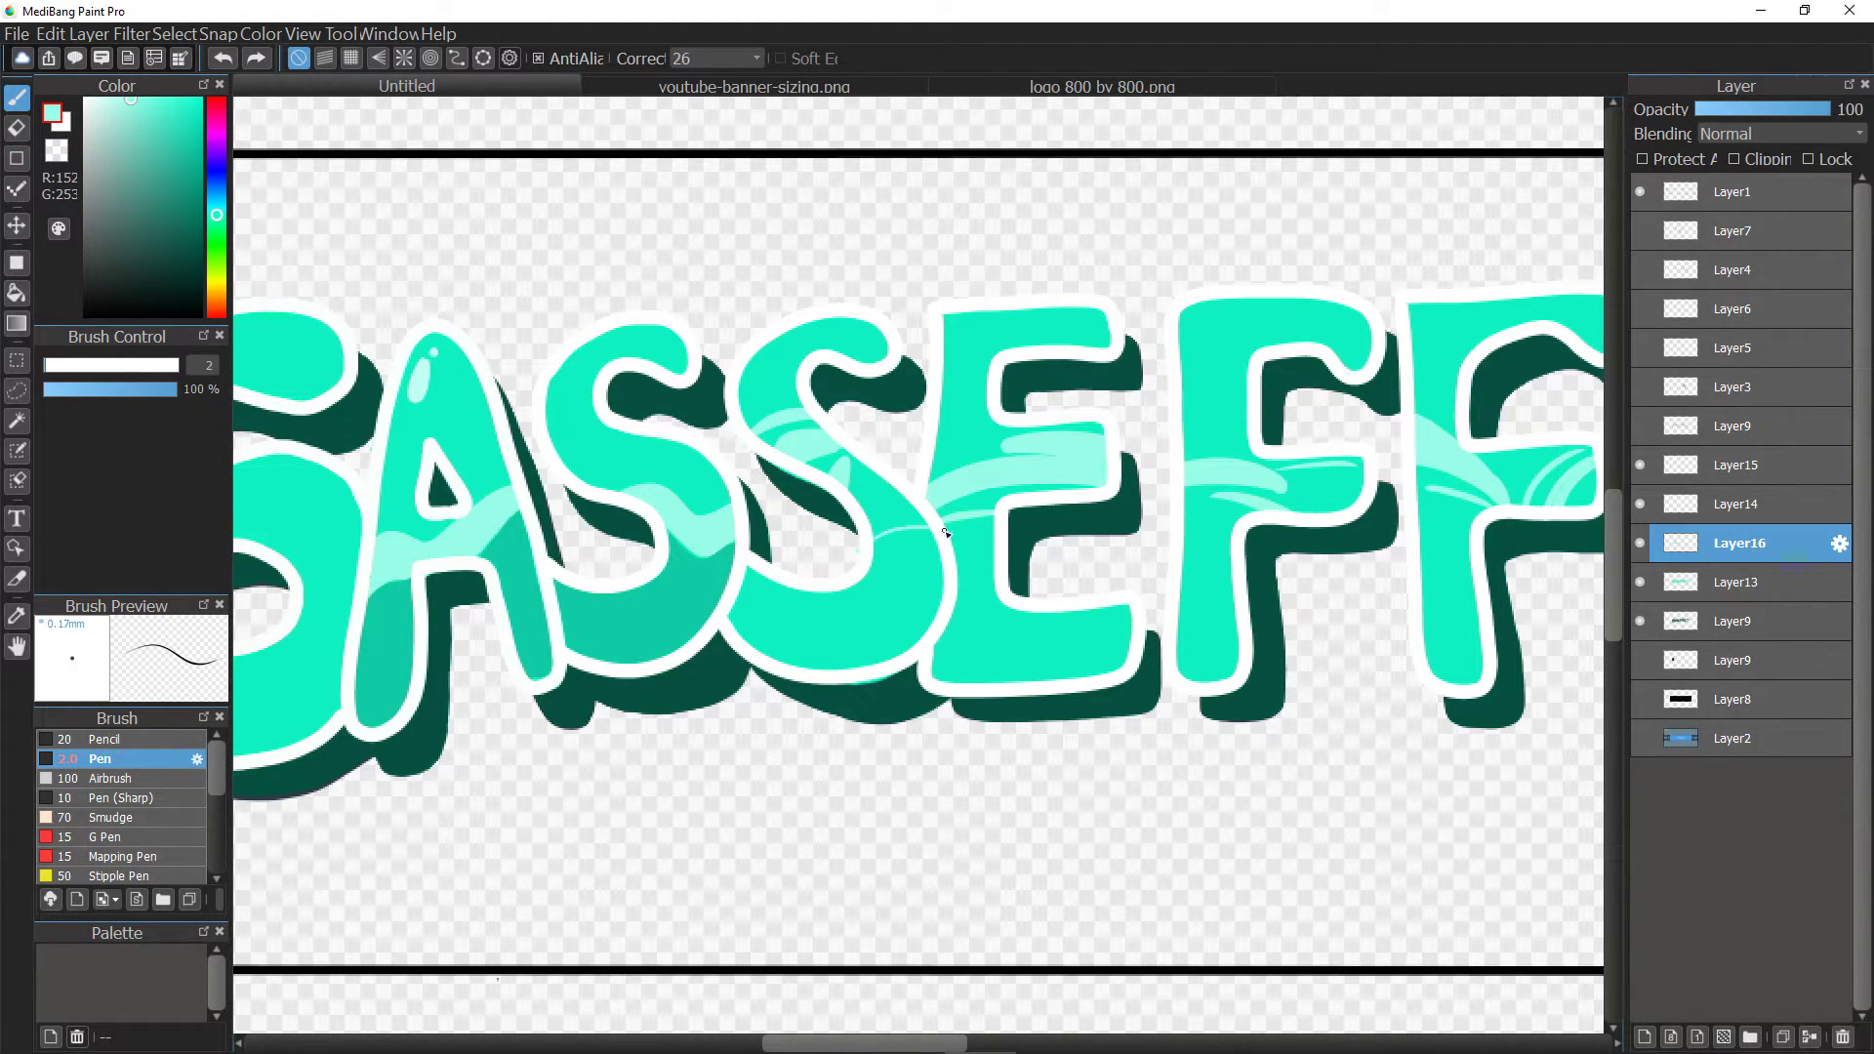
mouse_move(869, 551)
mouse_down()
mouse_move(935, 533)
mouse_move(853, 554)
mouse_up()
click(16, 128)
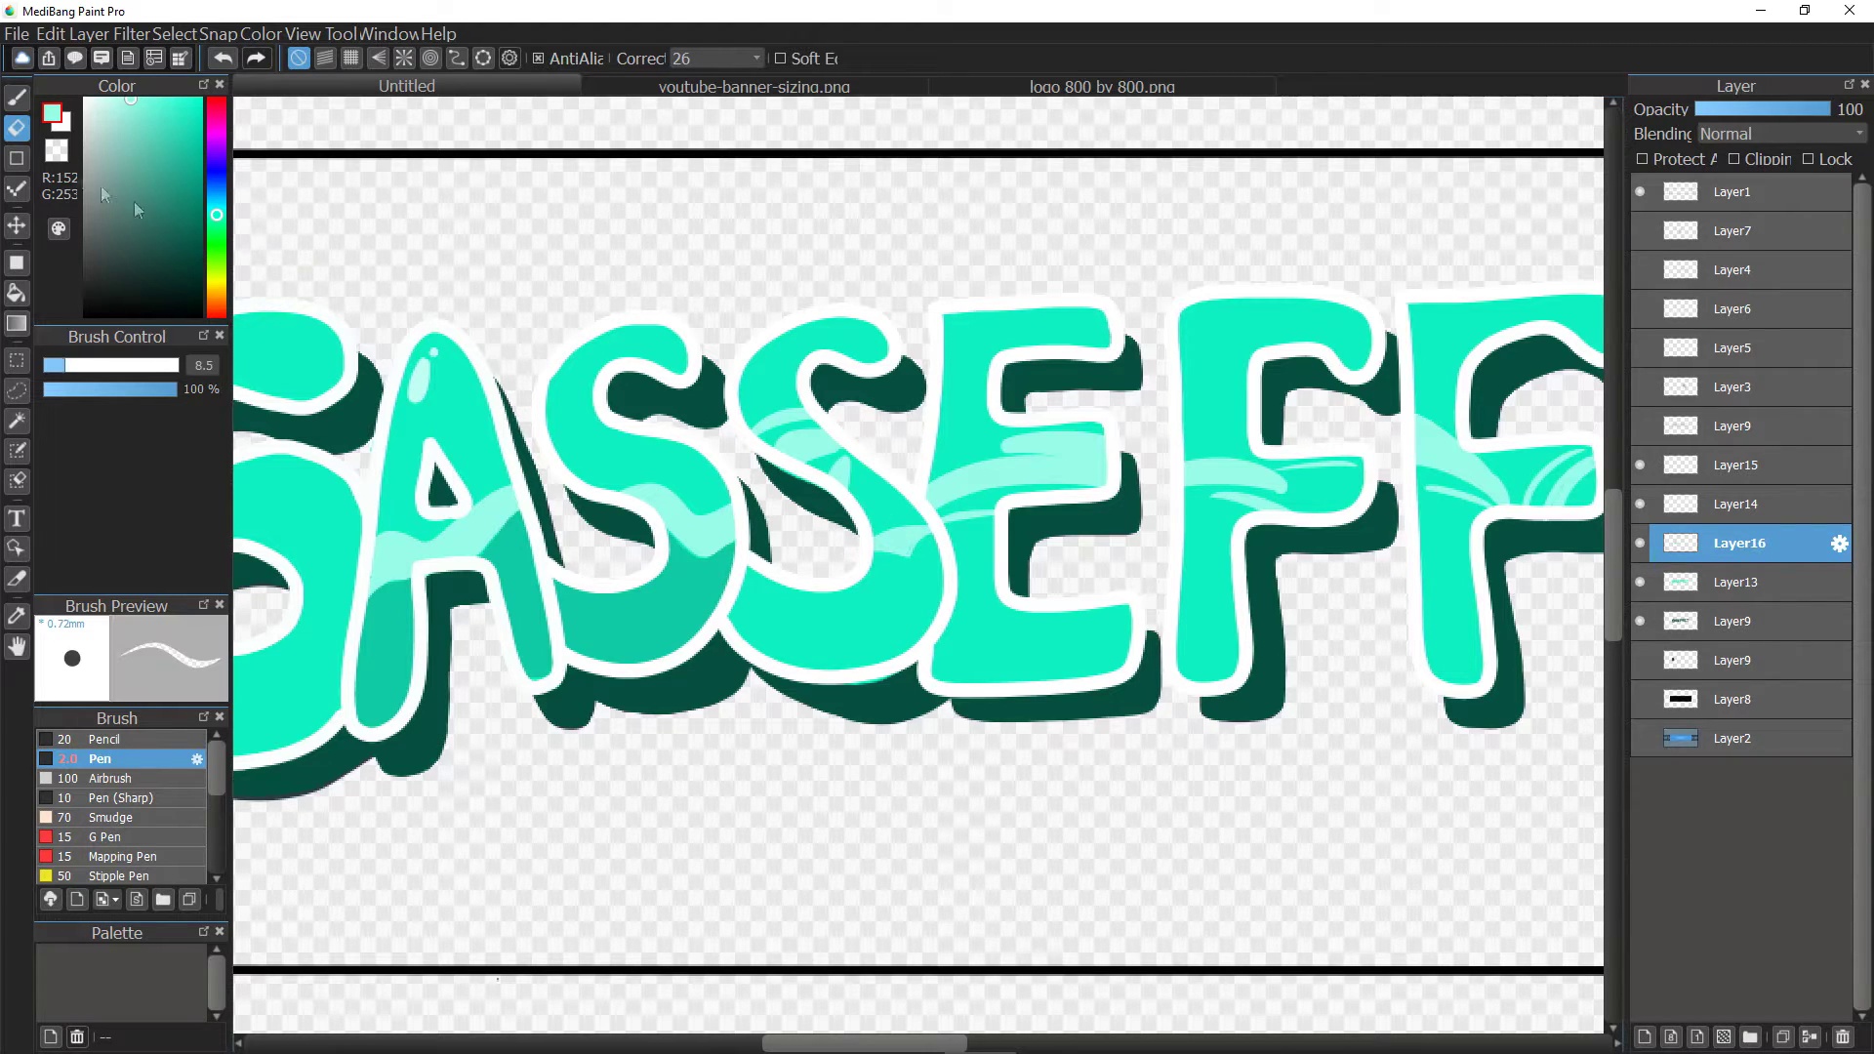
Fill the lower parts of the third S and the first E with the sampled darker teal (R16, G202).
click(17, 98)
right_click(693, 598)
click(17, 293)
click(897, 617)
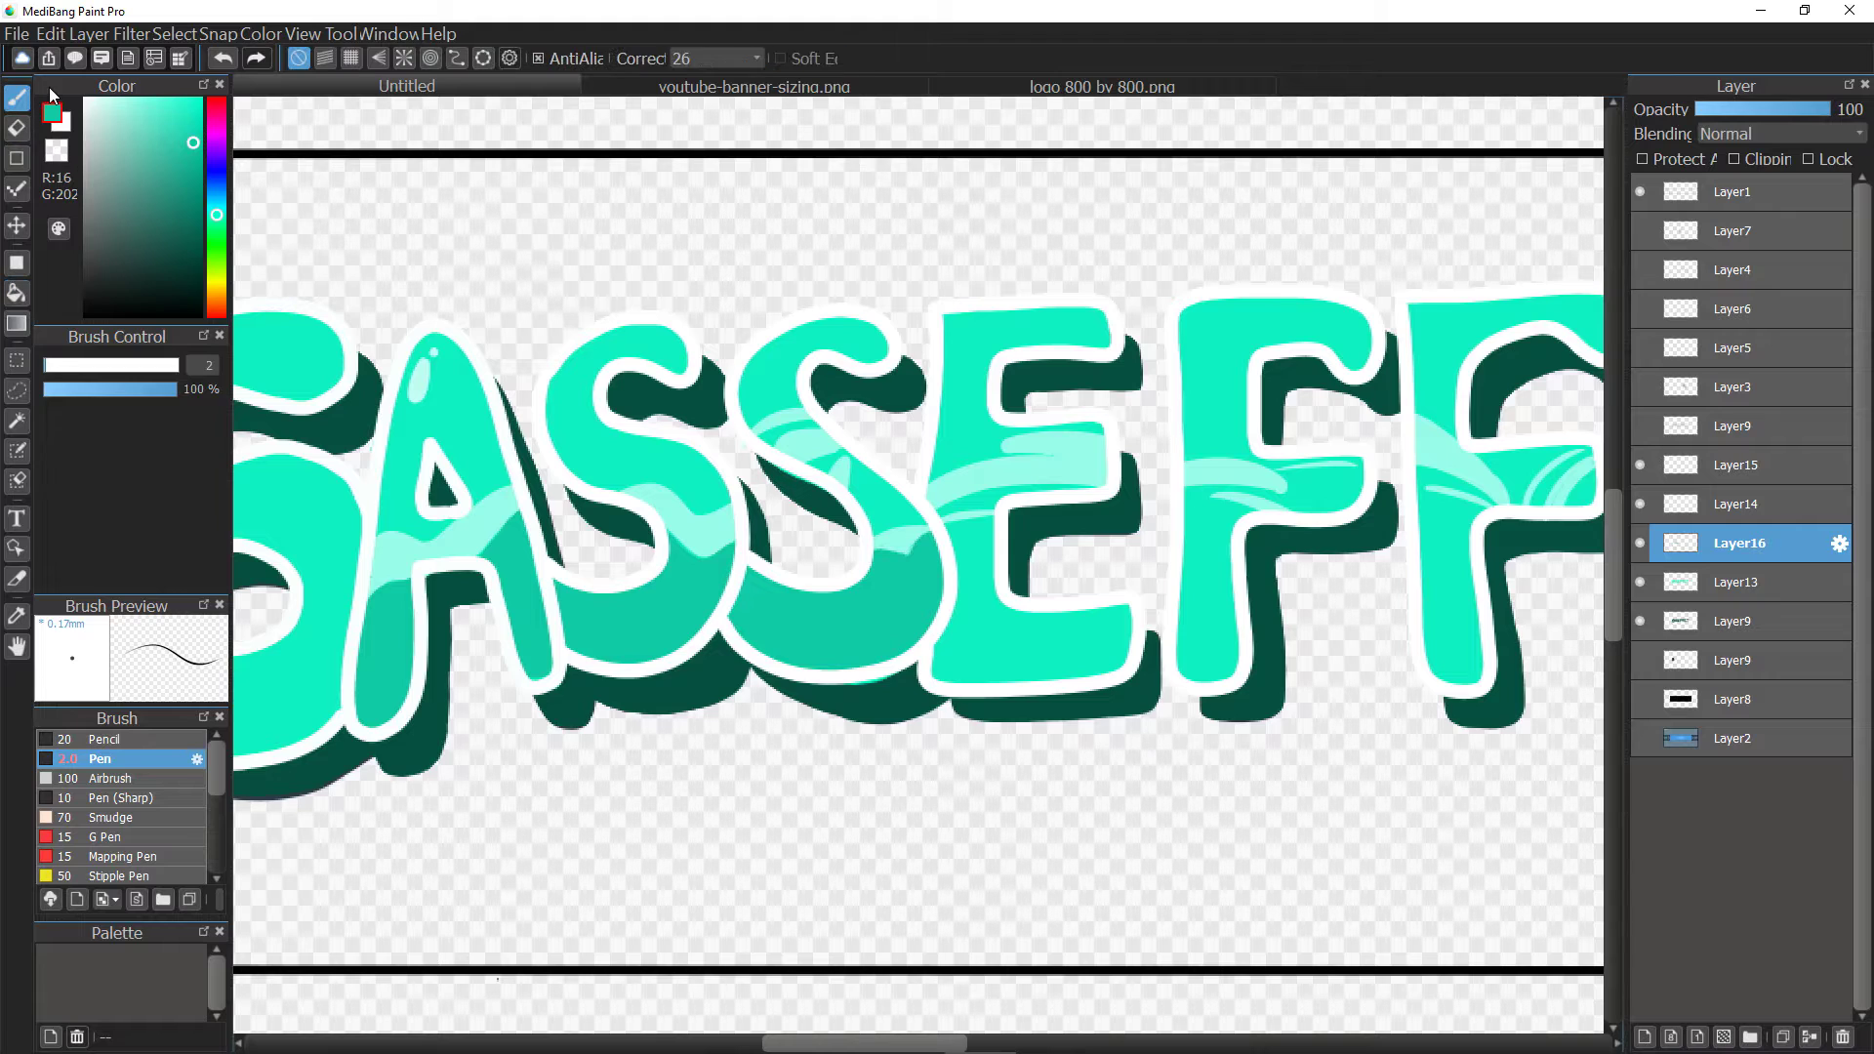
click(1001, 591)
click(1070, 611)
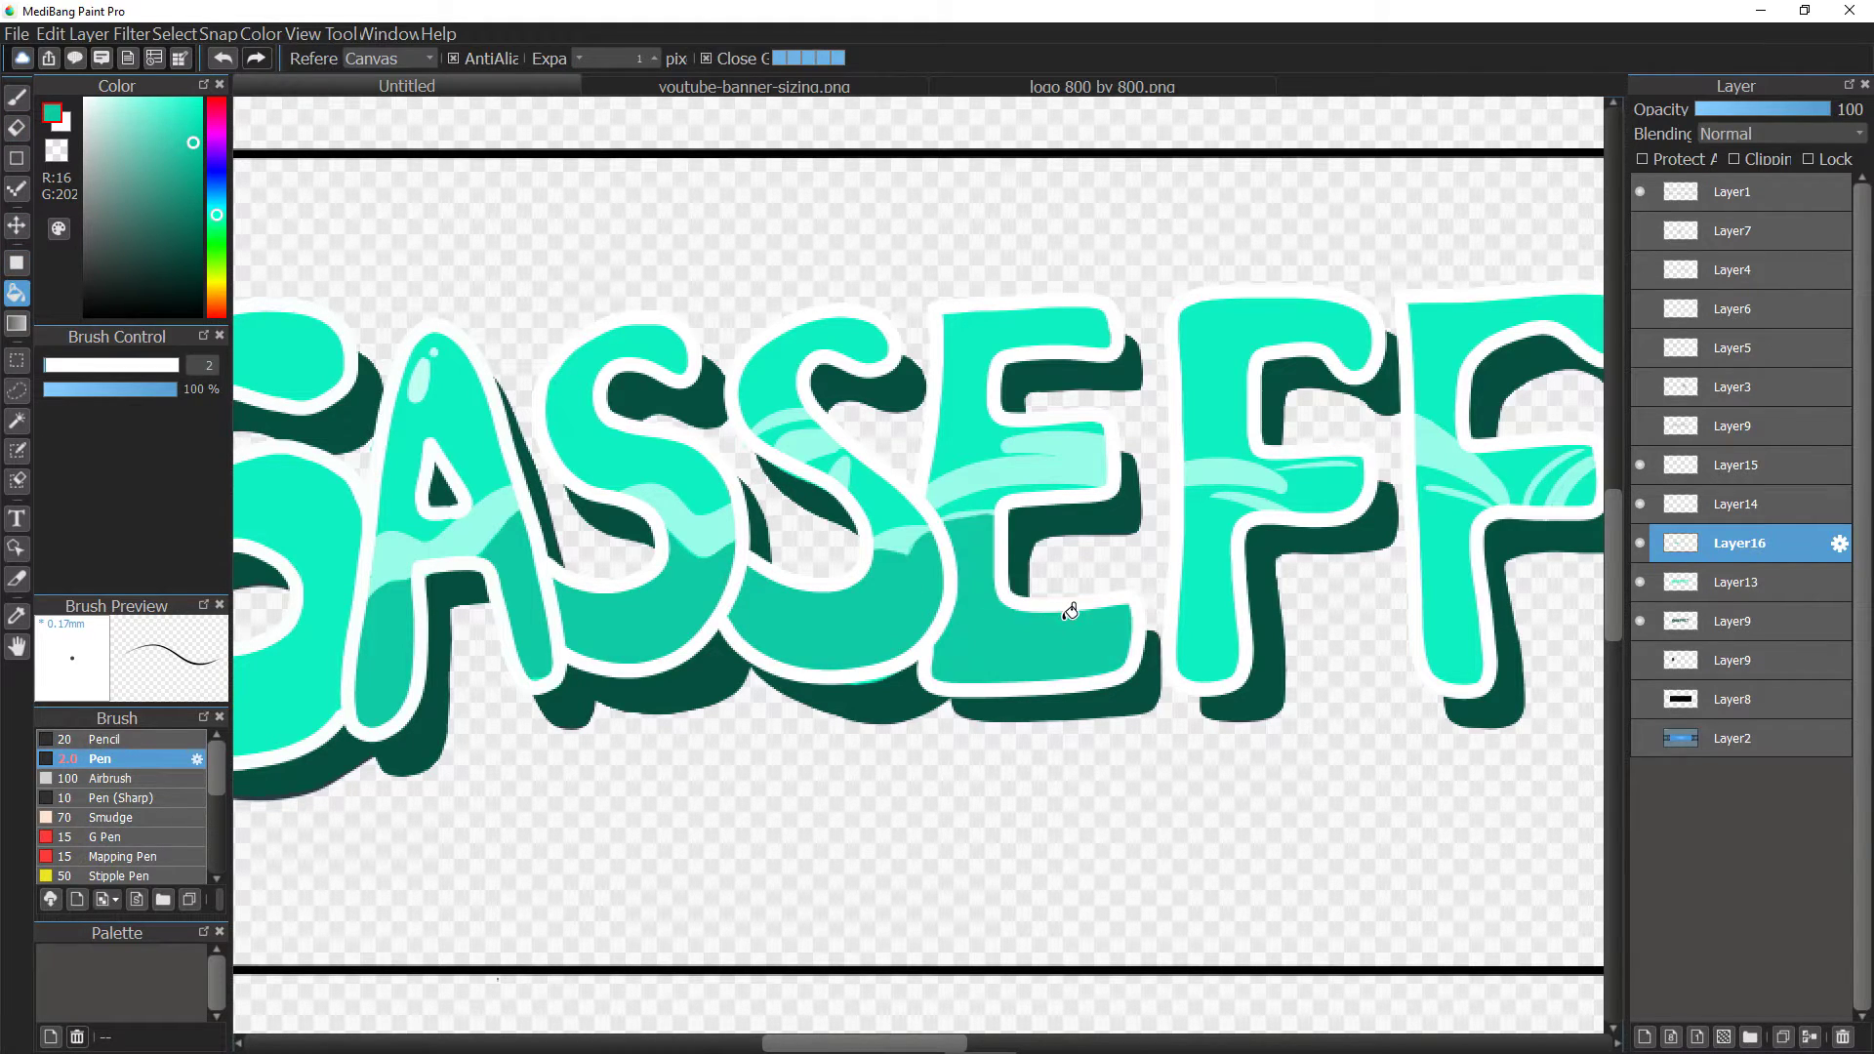
Paint a pale curved stroke across the first F's lower stem and fill the area below it with the darker teal.
click(17, 98)
right_click(954, 502)
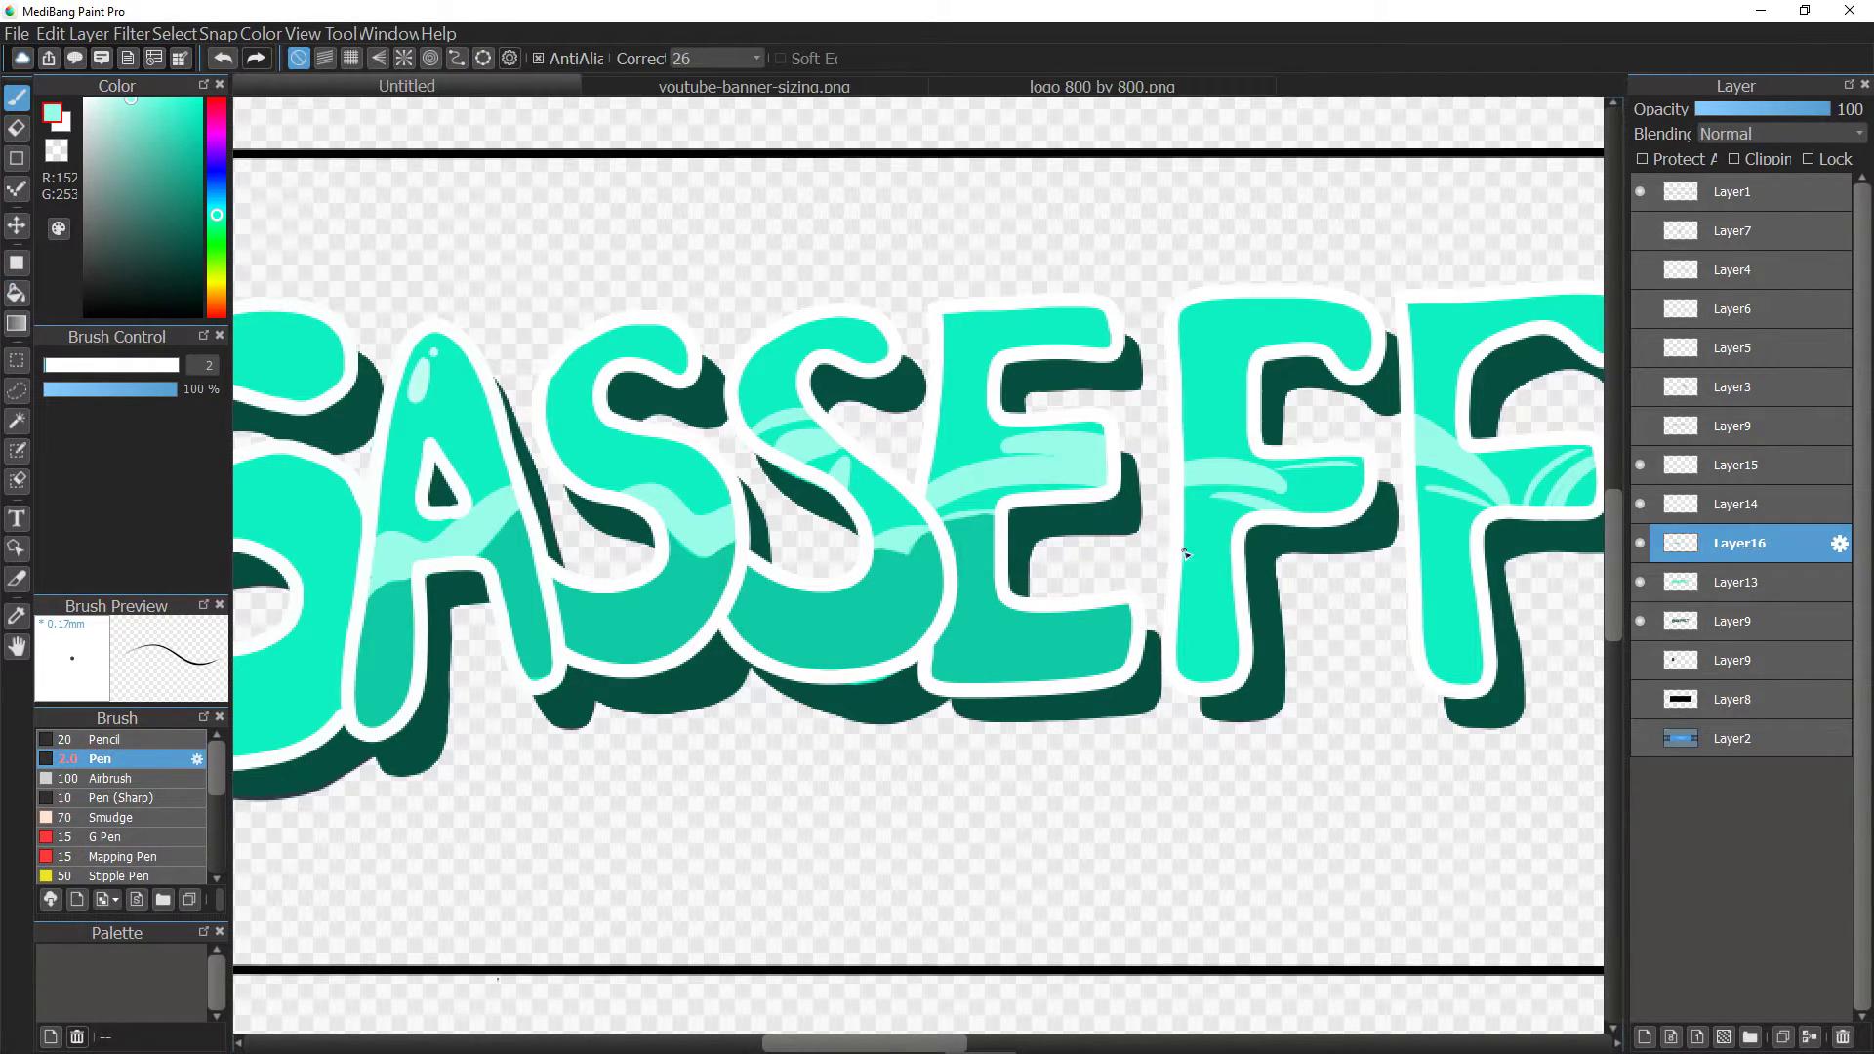
mouse_move(1179, 623)
mouse_down()
mouse_move(1234, 557)
mouse_move(1213, 563)
mouse_up()
click(17, 293)
right_click(944, 587)
click(1214, 612)
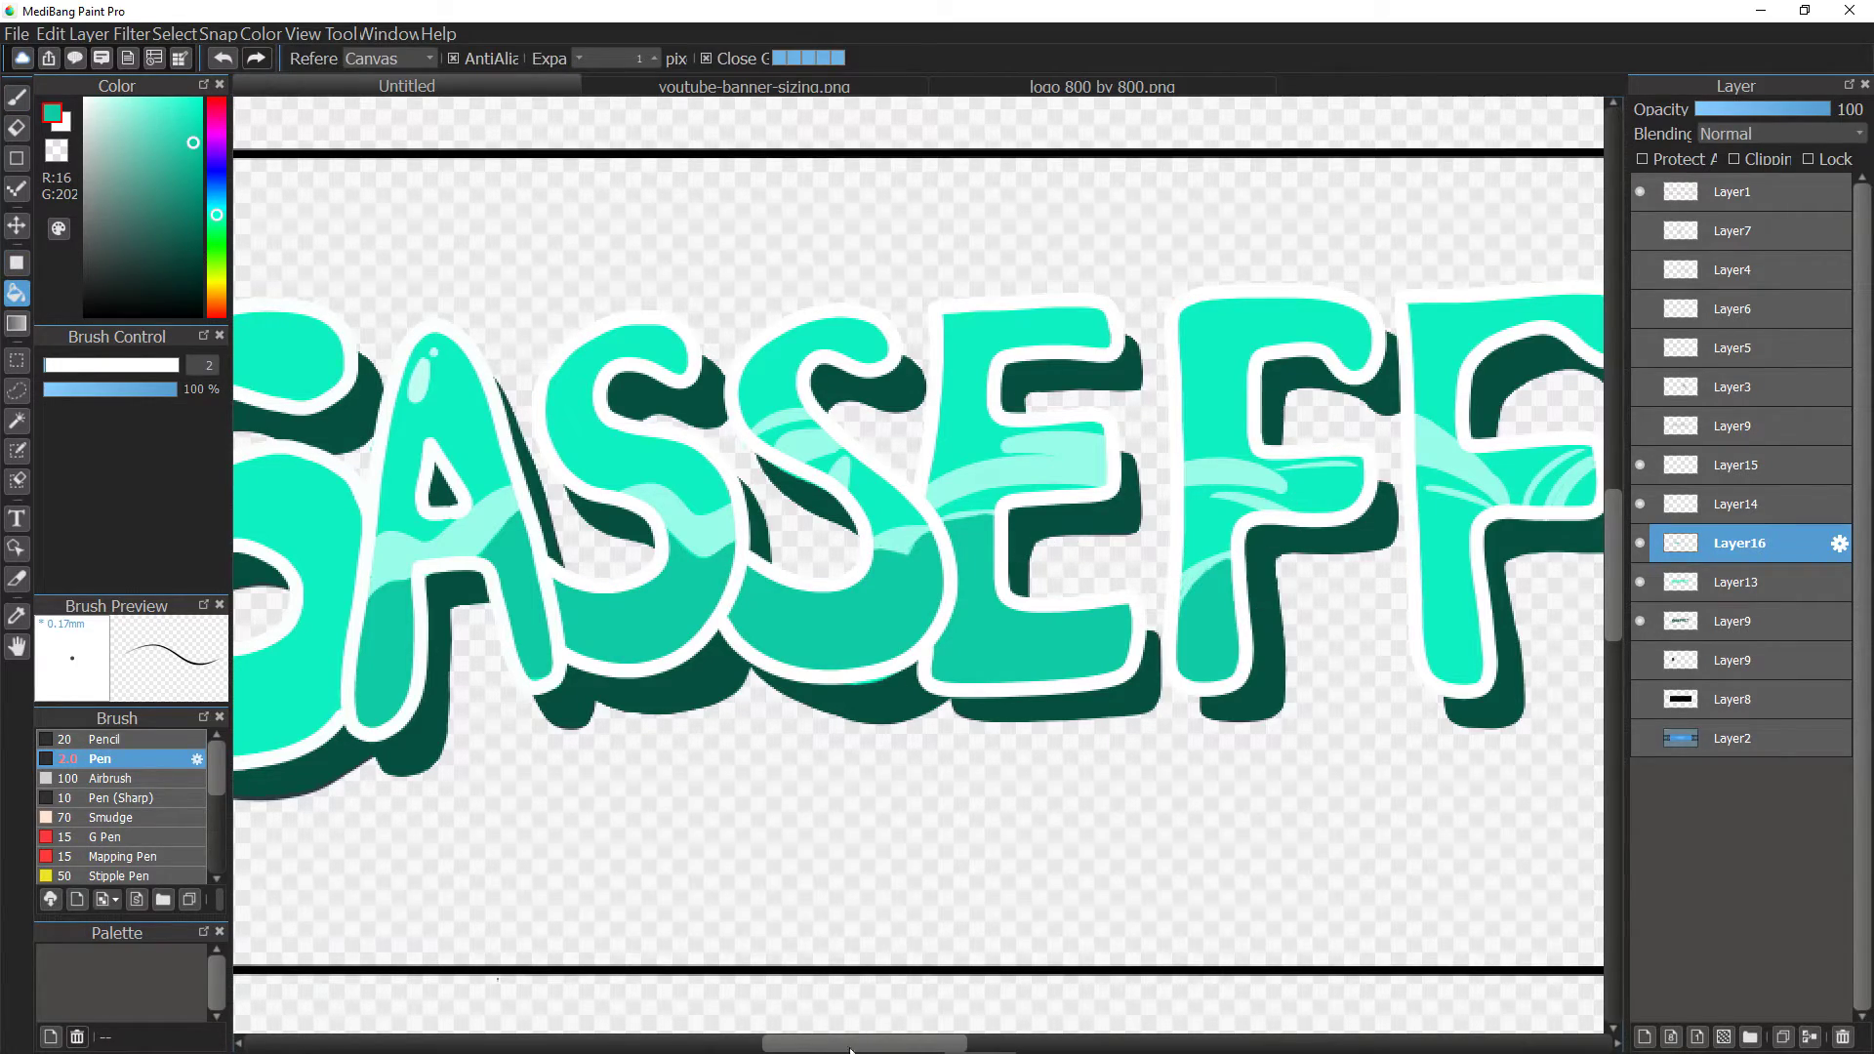
Outline the shadow edge on the second F's stem and fill the lower parts of the second F and second E with darker teal.
drag(855, 1043, 959, 1044)
key(b)
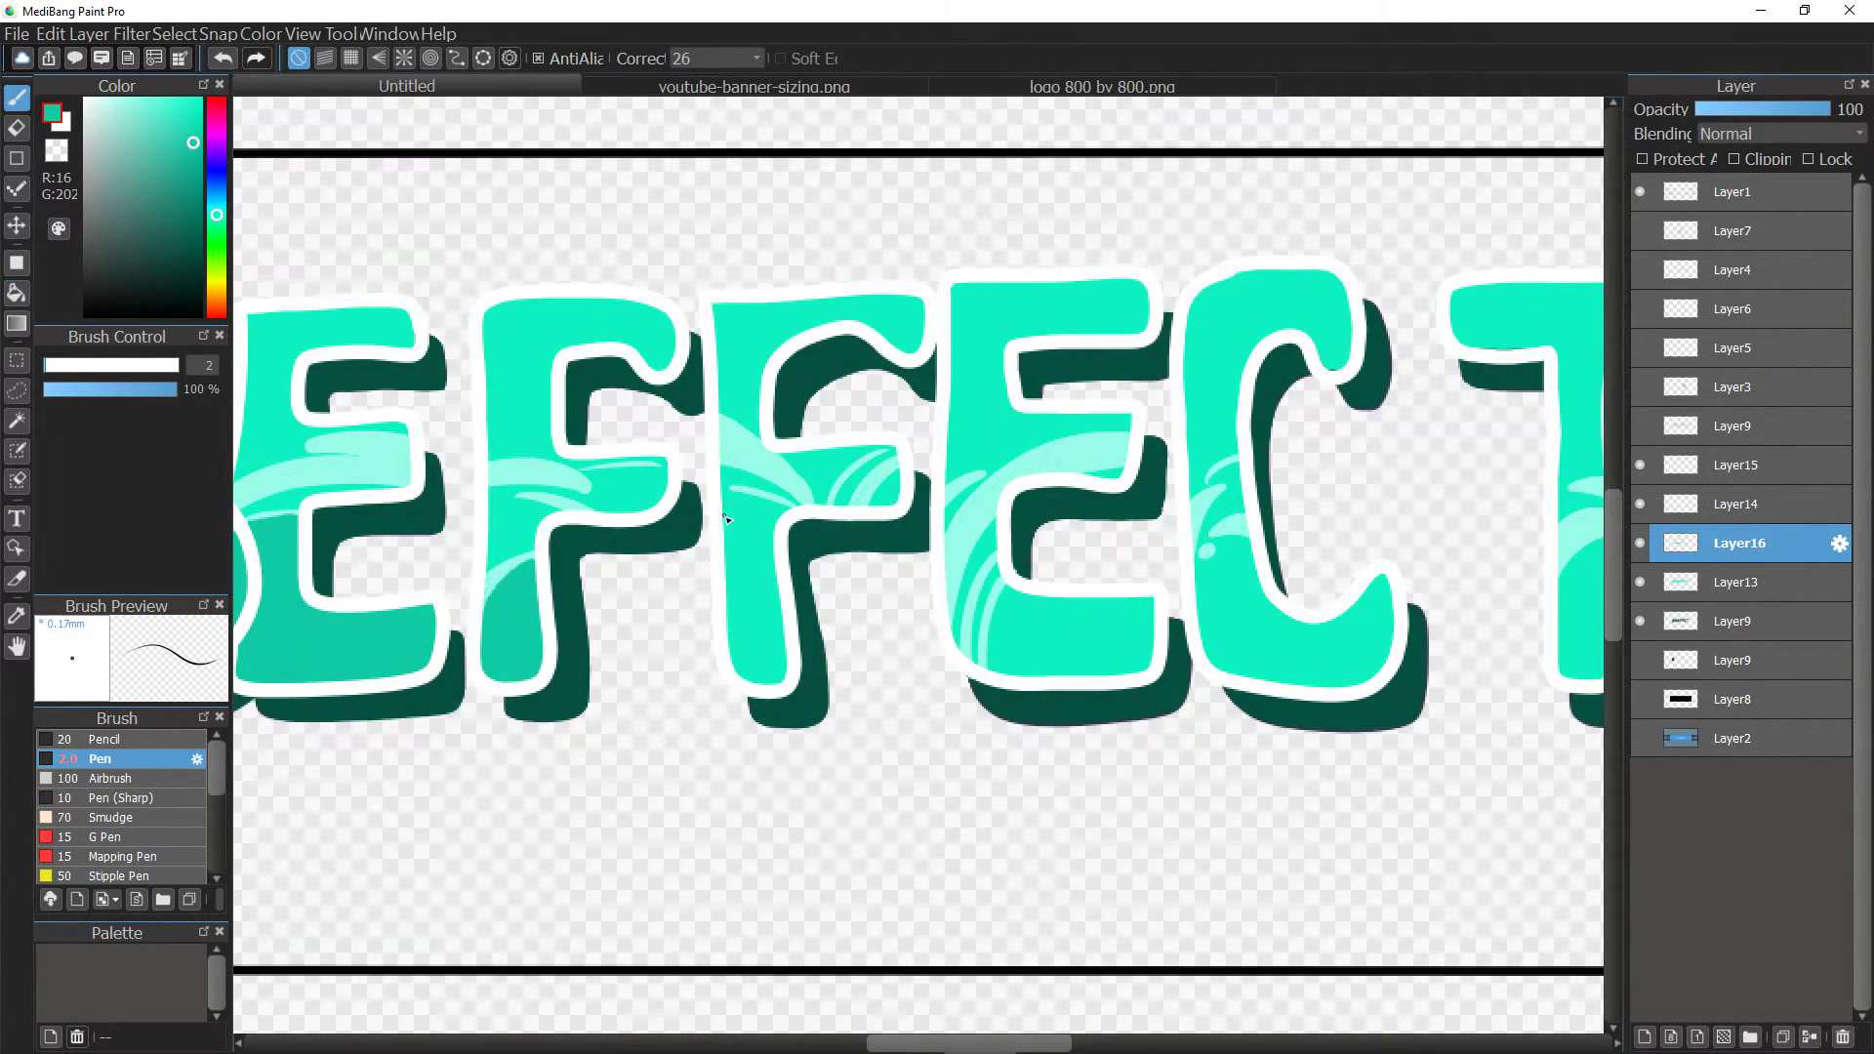
key(g)
click(791, 565)
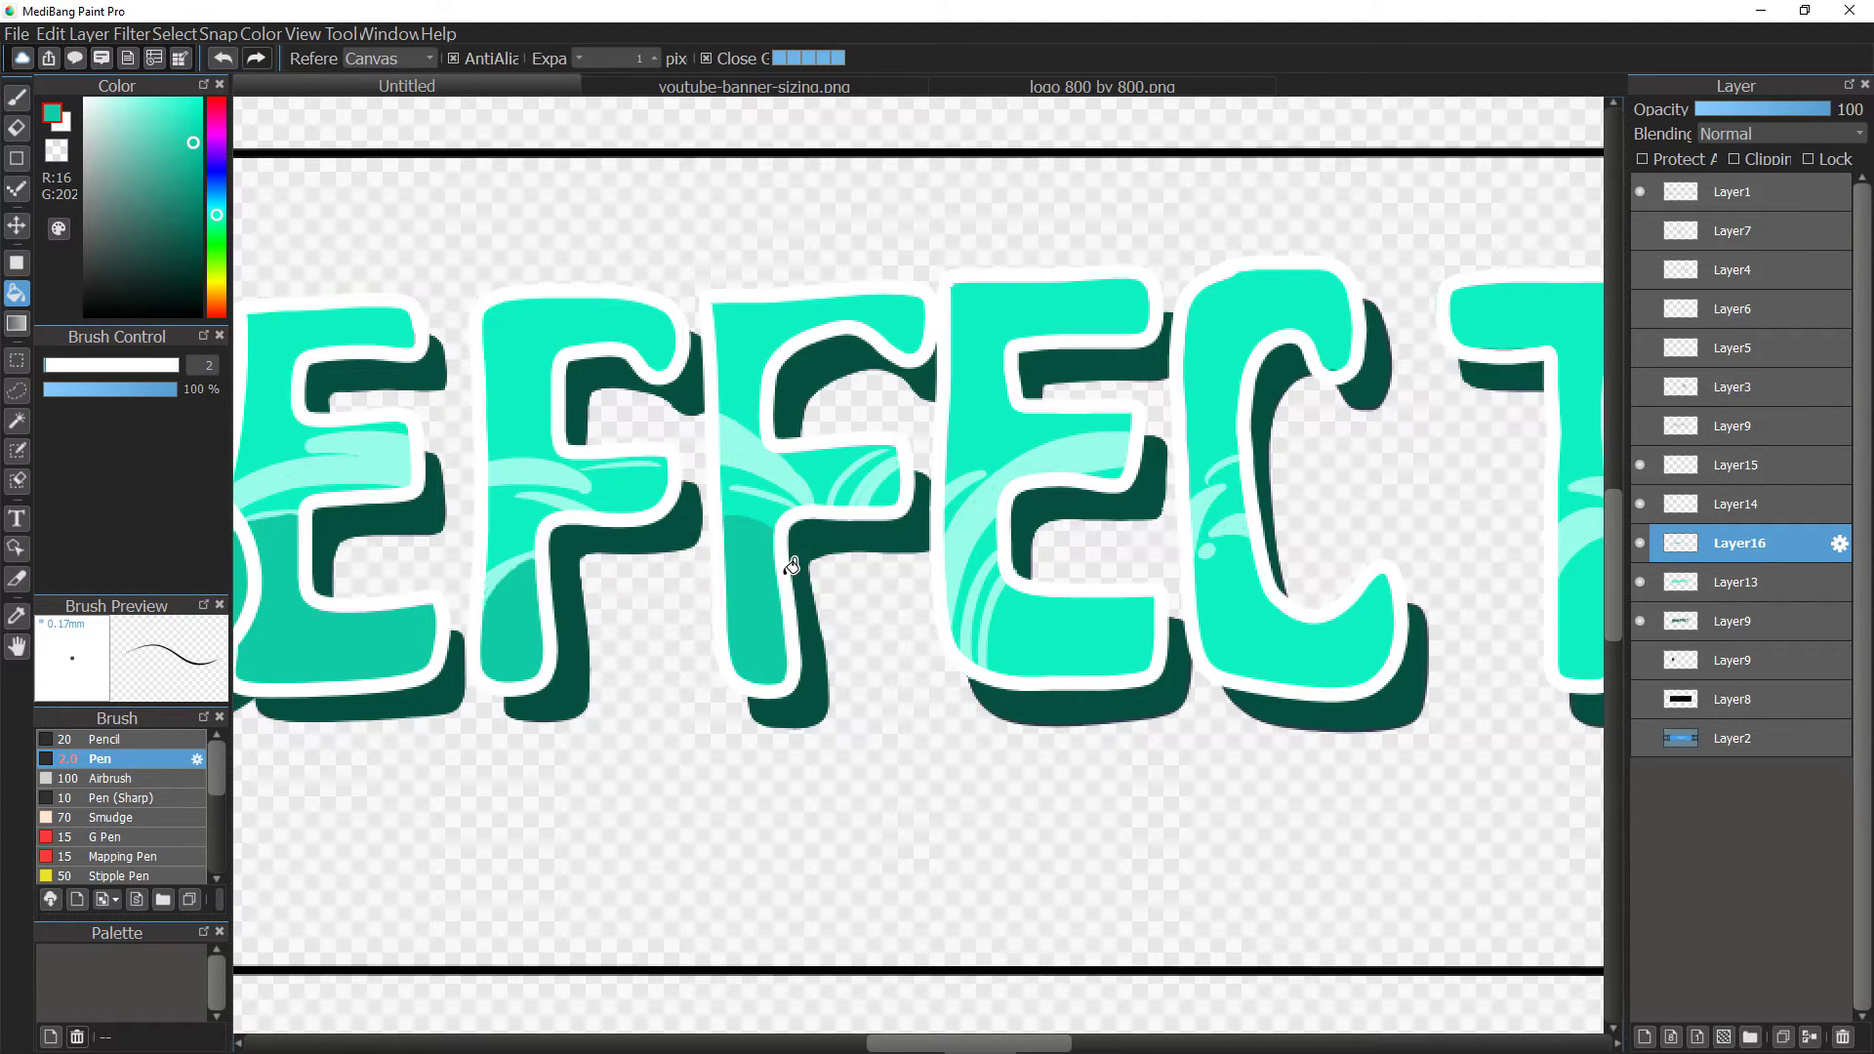
click(1074, 623)
Draw a shadow edge across the C and fill the lower parts of the C and T with the darker teal.
key(b)
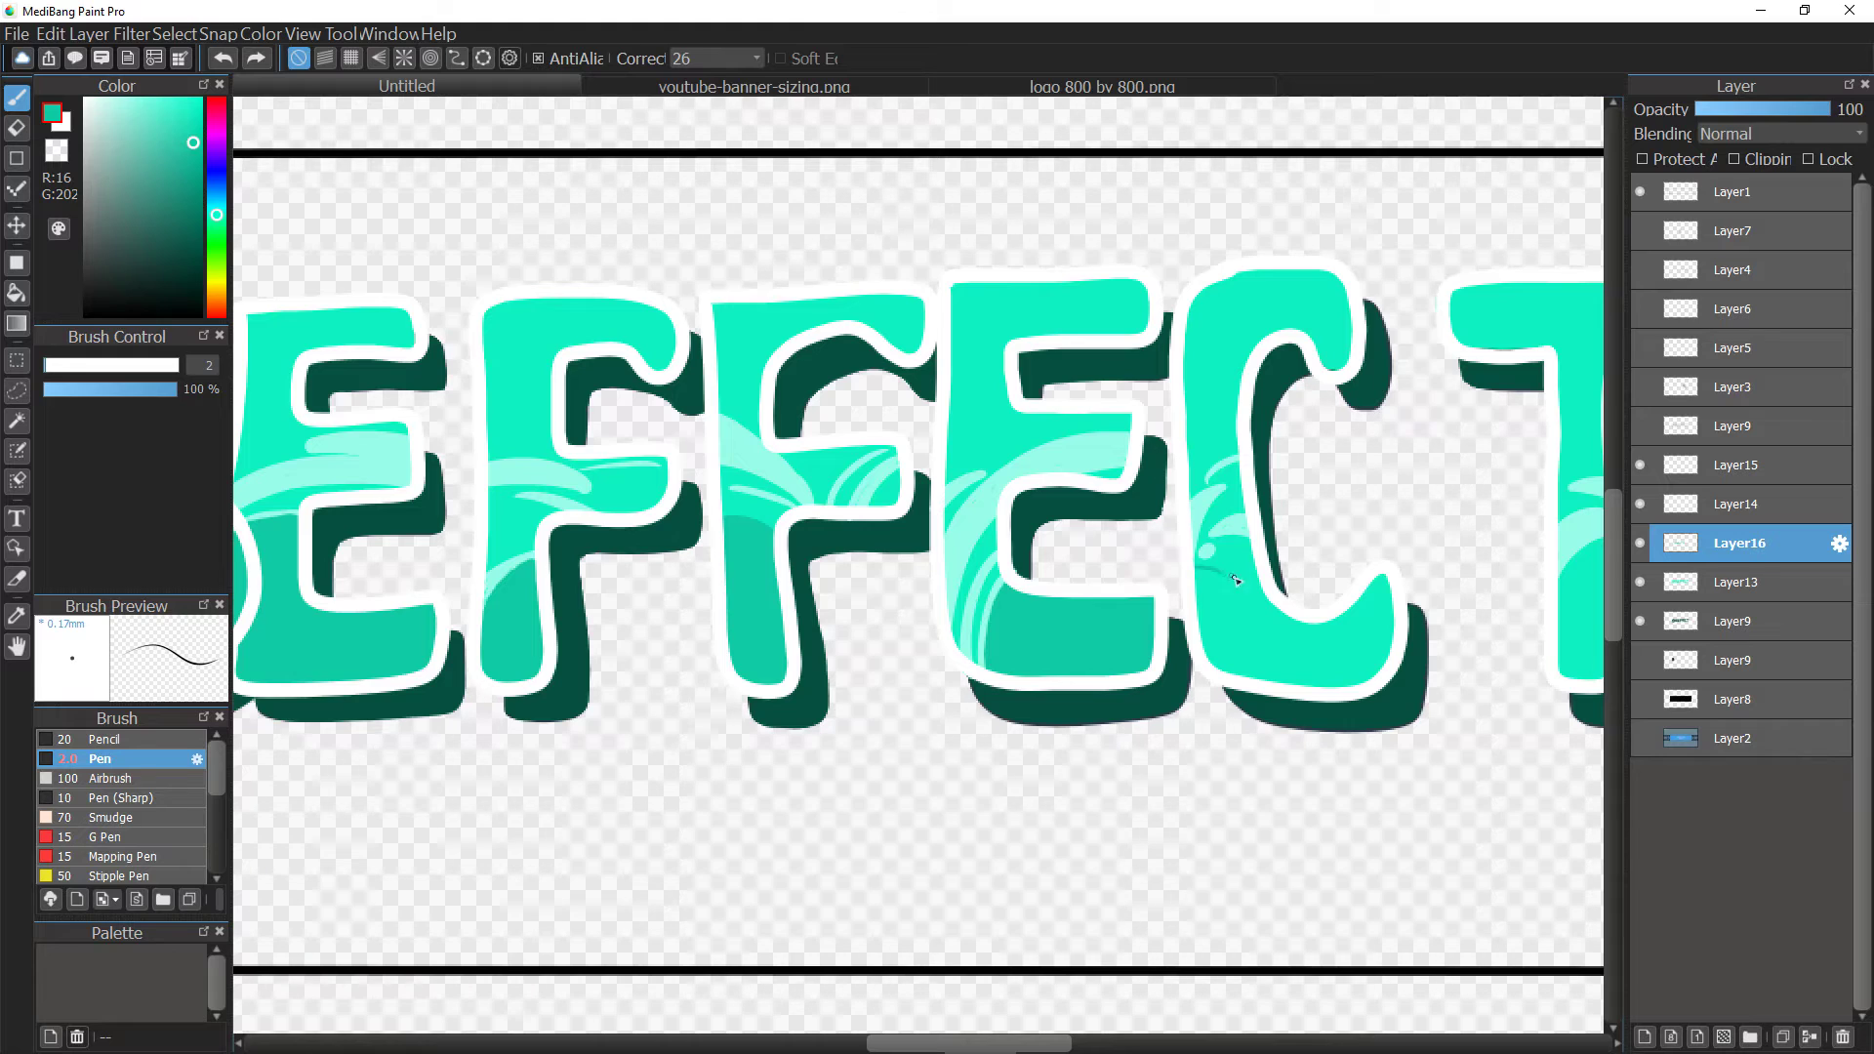
key(g)
click(1251, 620)
scroll(987, 945, right, 5)
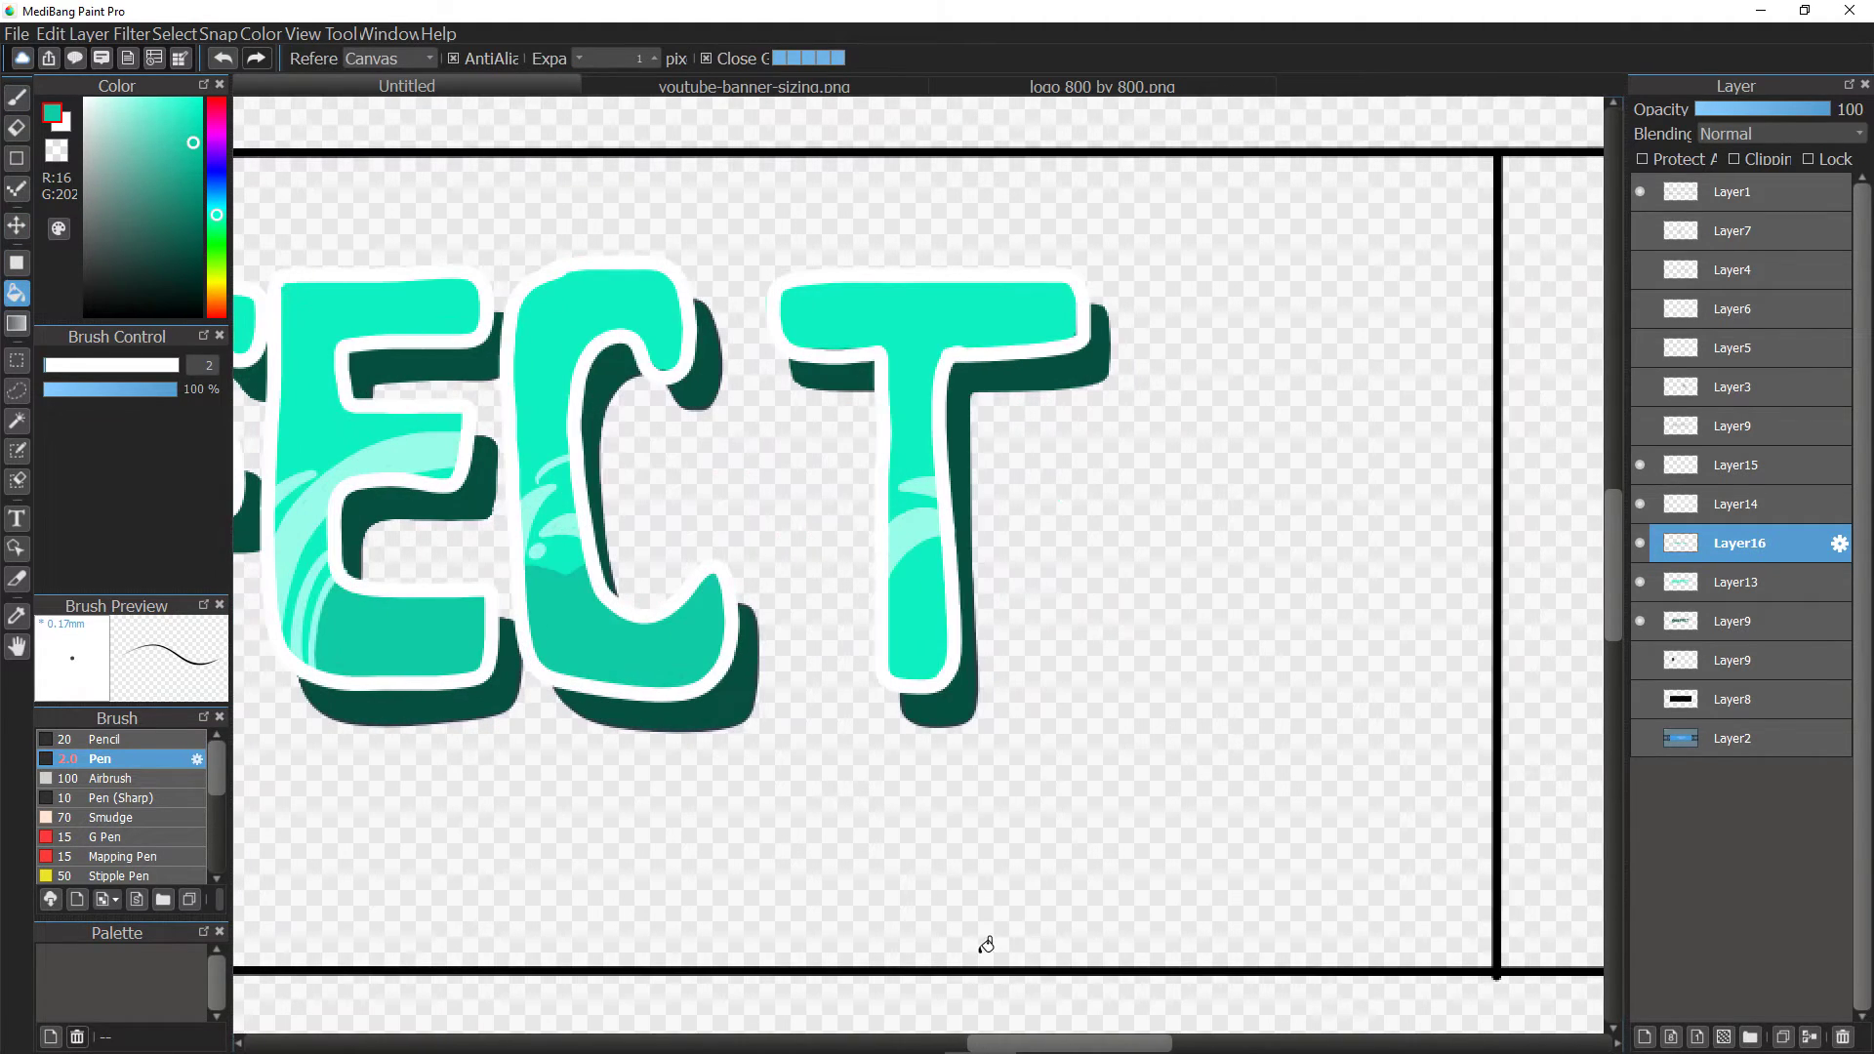
click(956, 555)
Make Layer13 active and sample the T's bright teal (R14, G241) for the pen.
click(1698, 583)
right_click(899, 307)
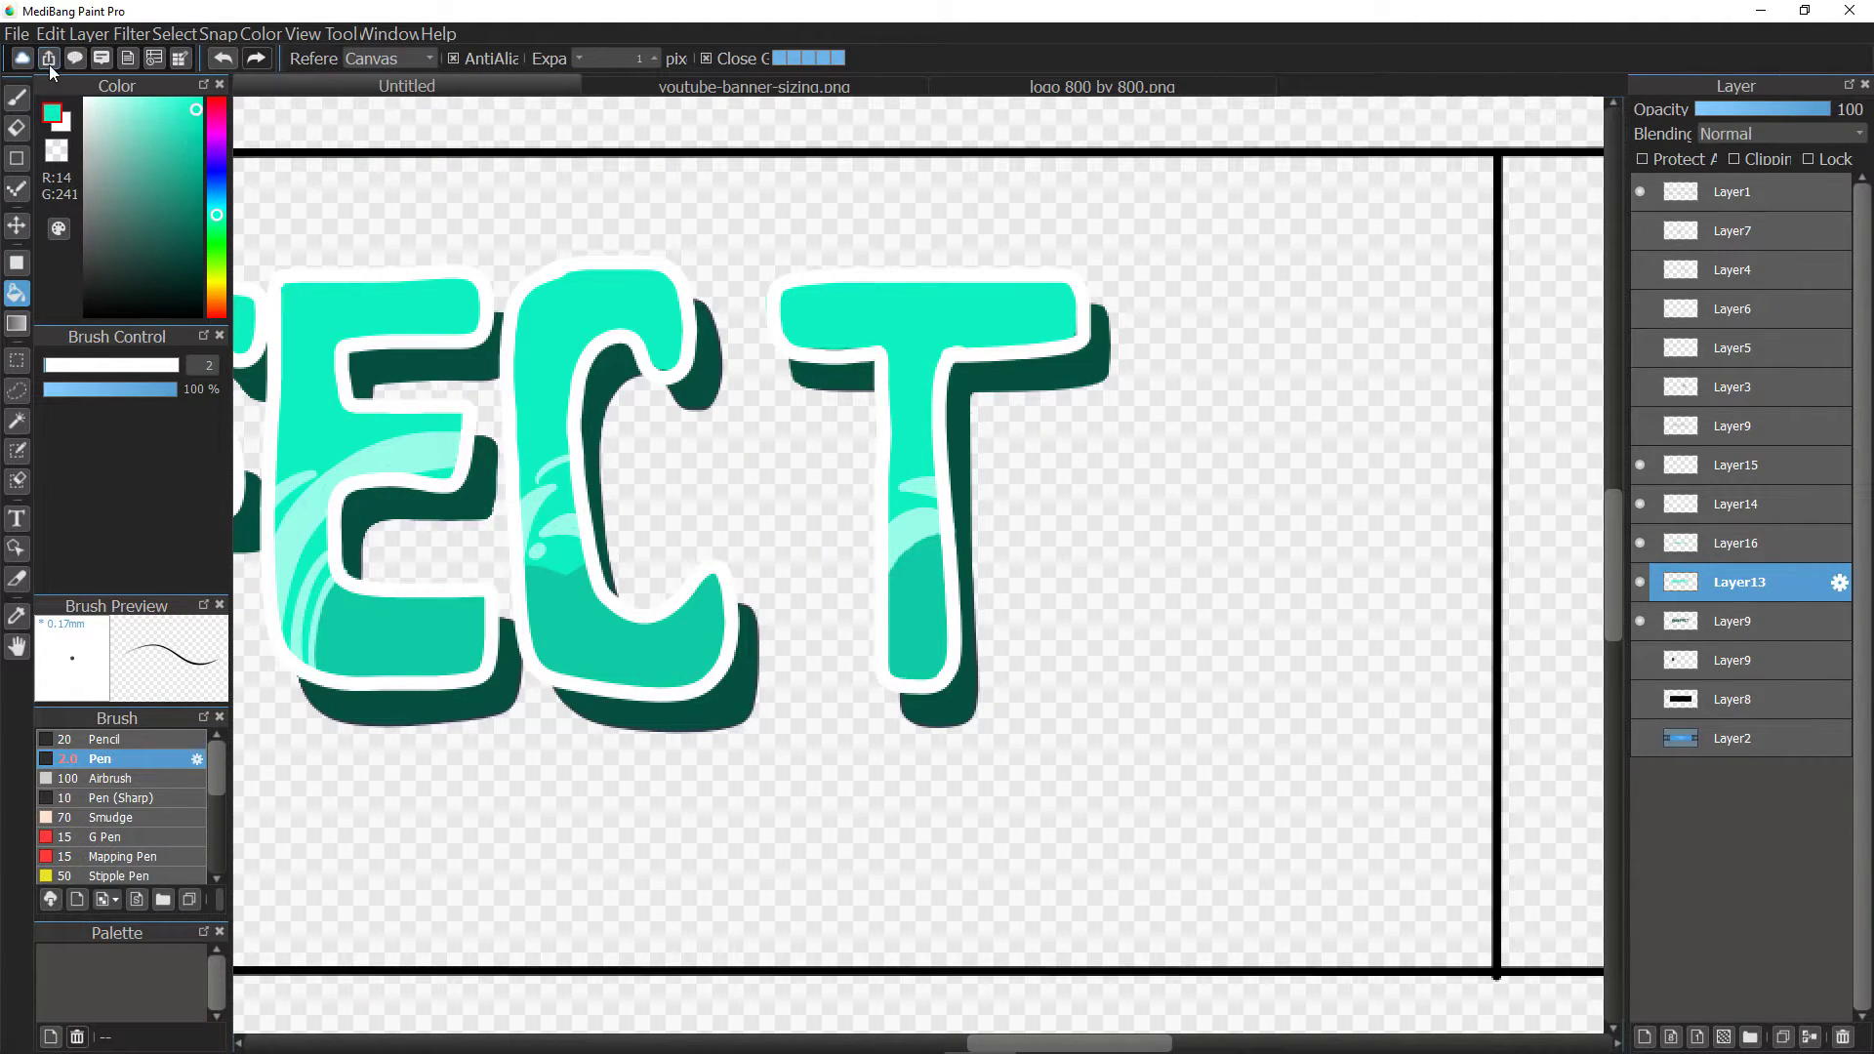
click(17, 97)
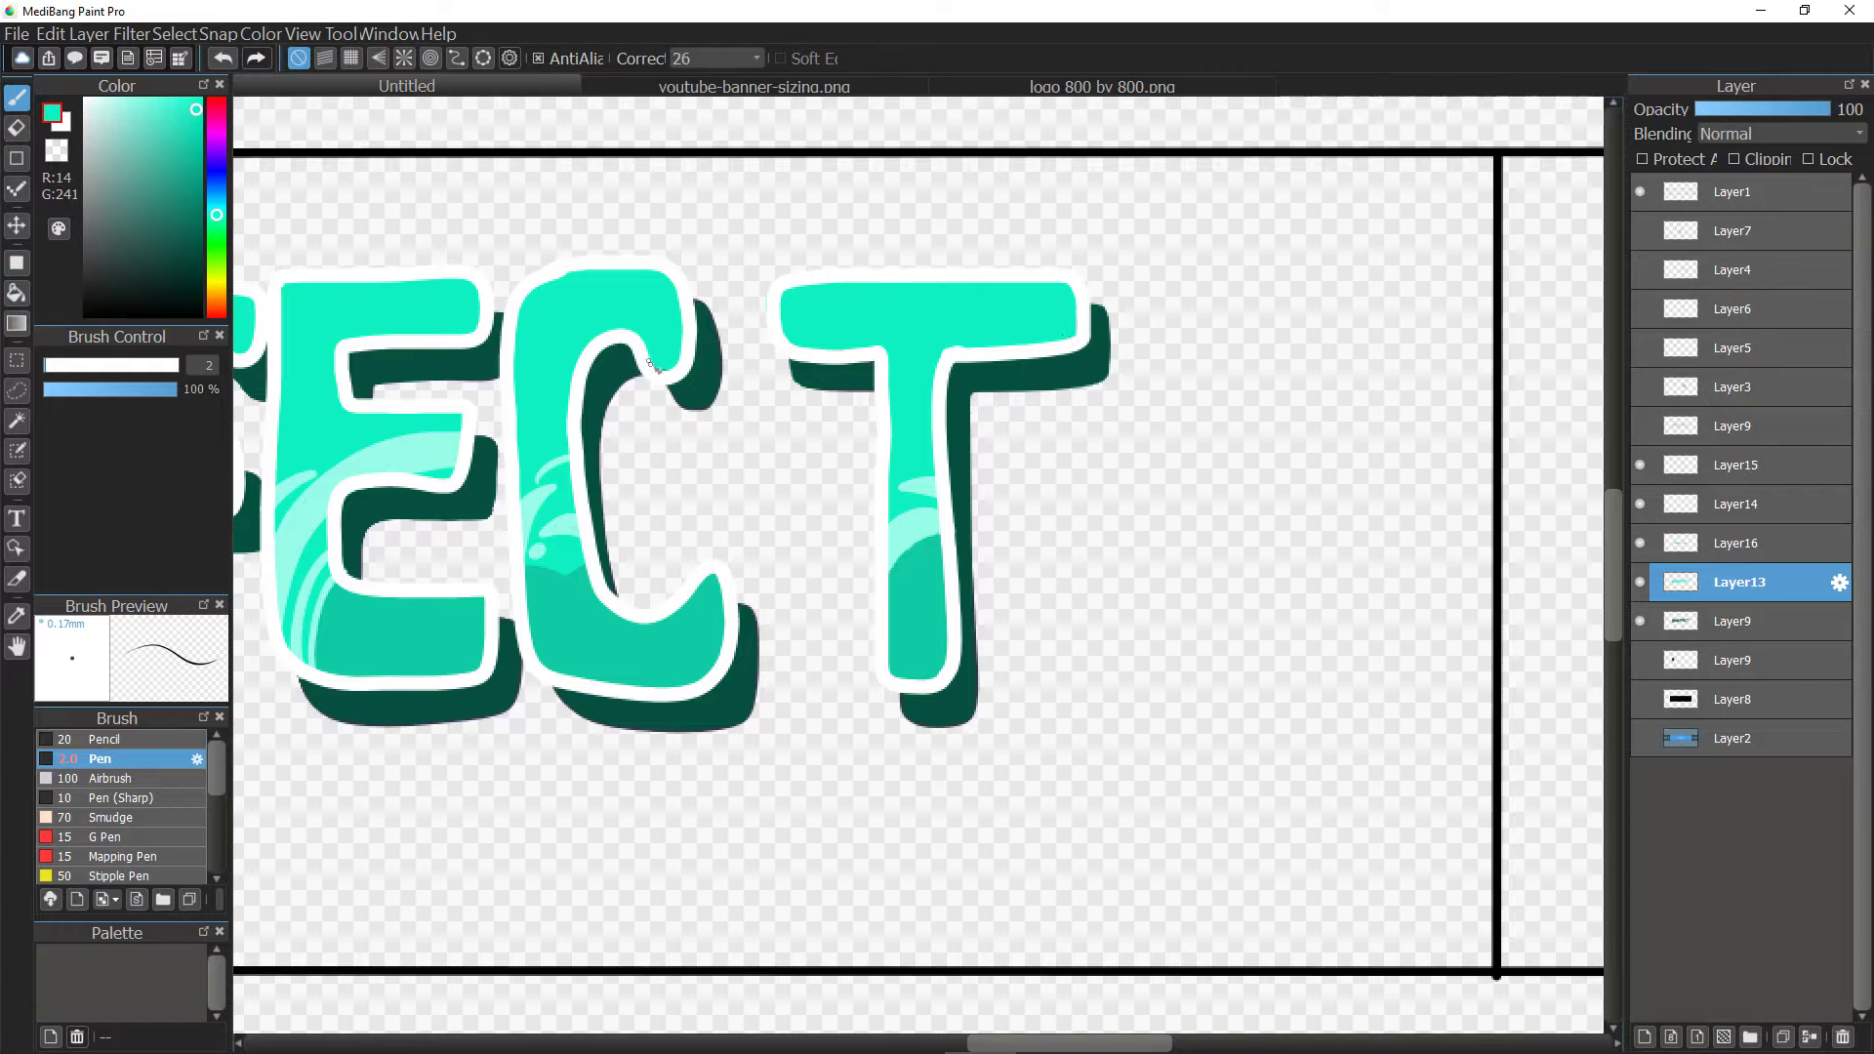
scroll(660, 371, down, 3)
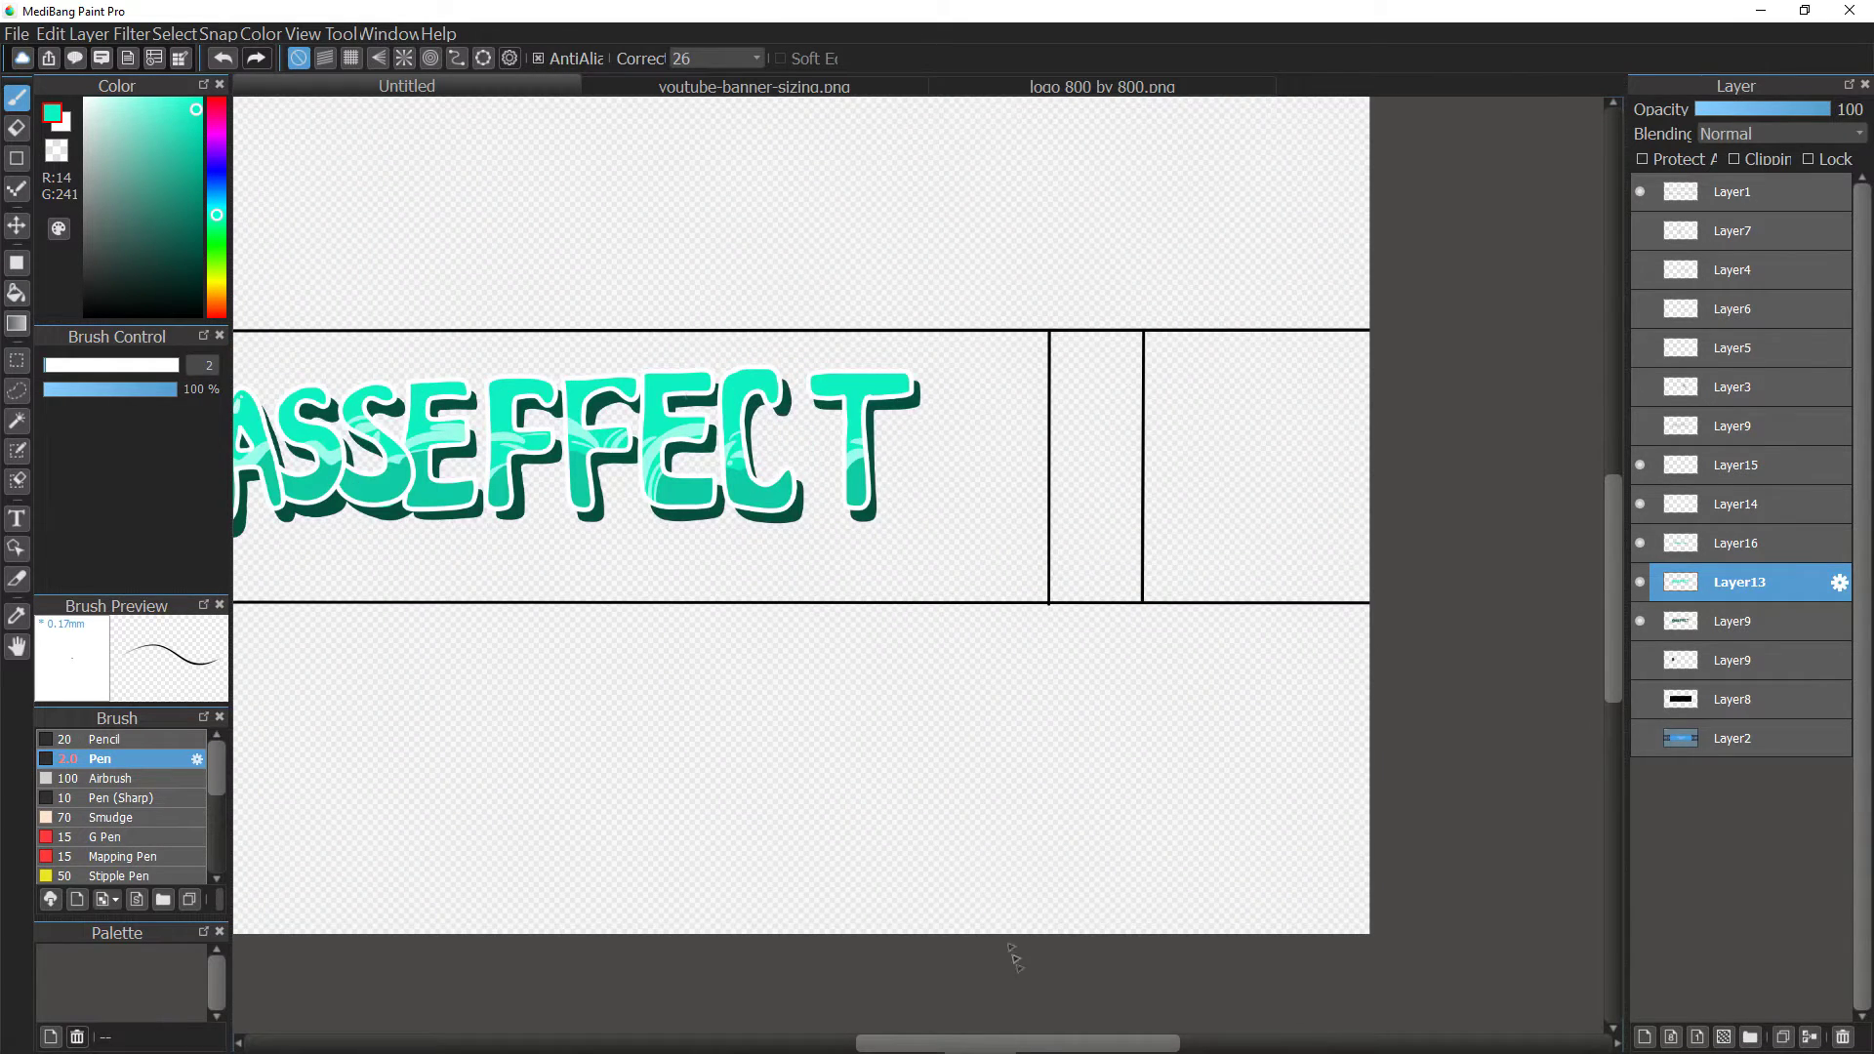
drag(1018, 1041, 966, 1042)
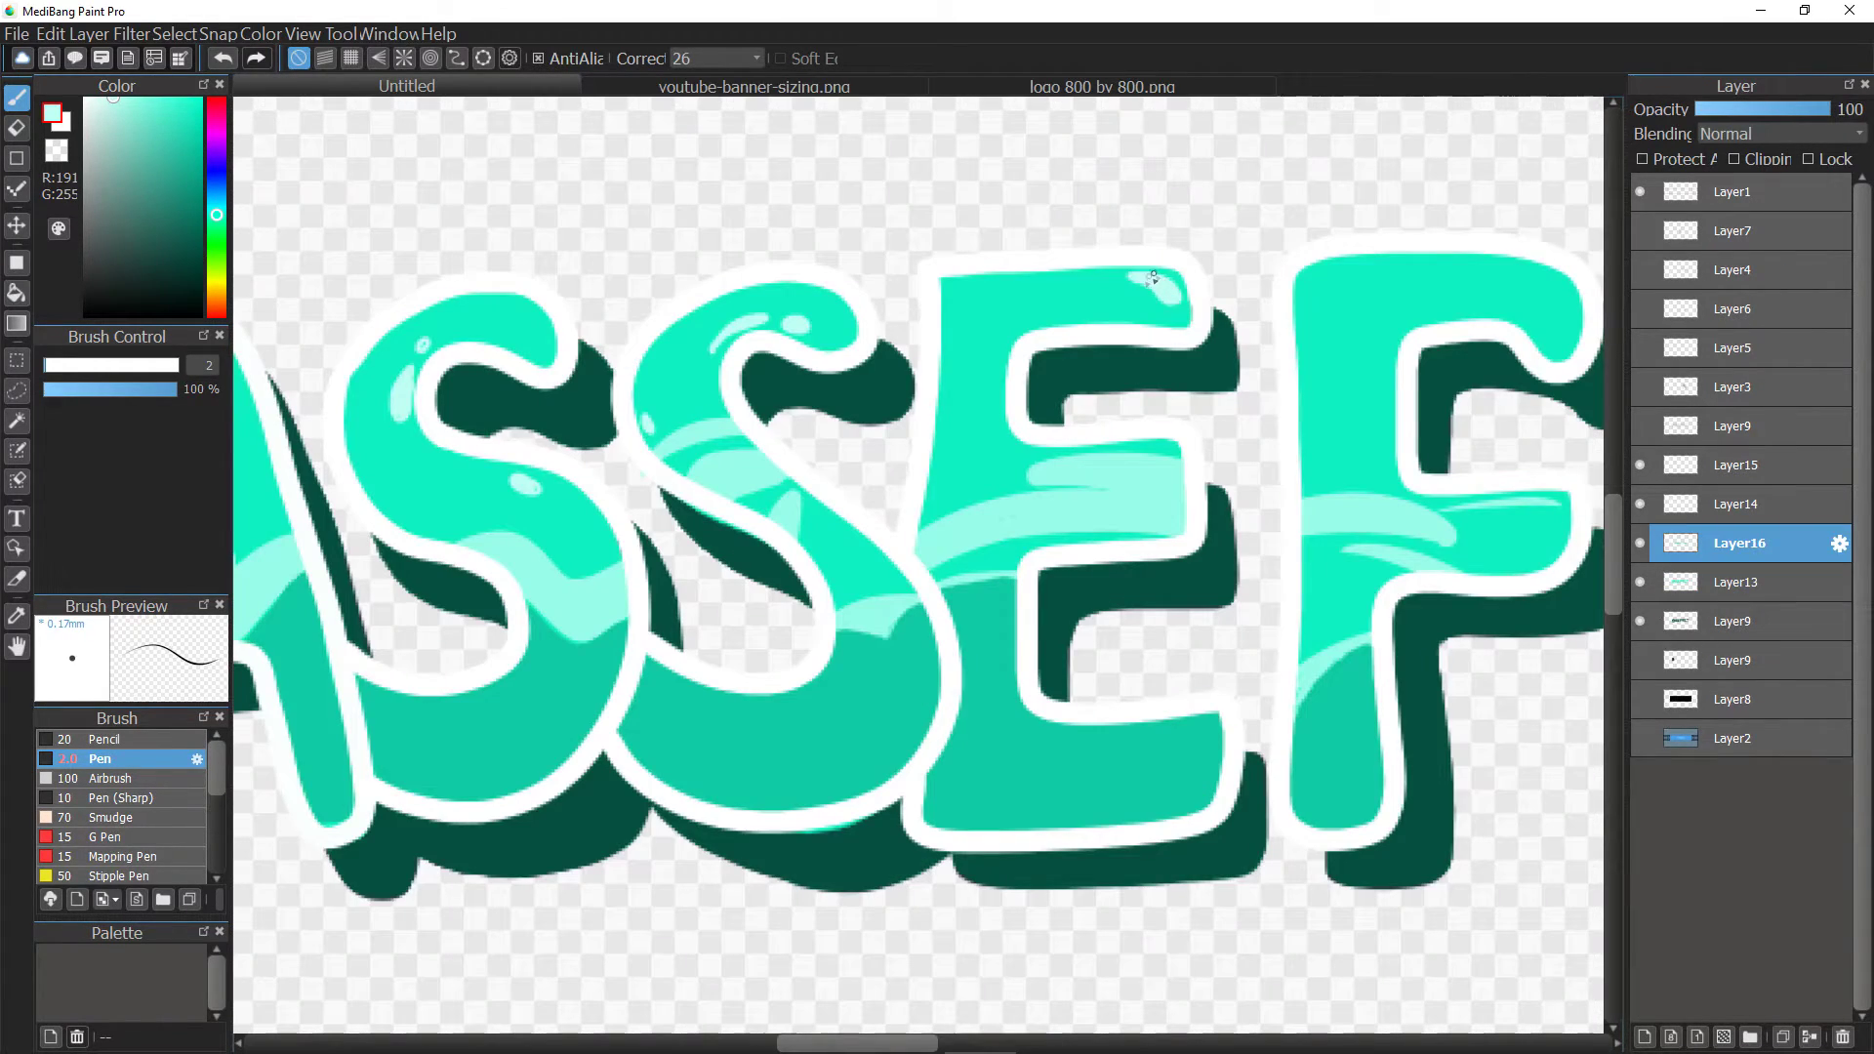
Paint very pale glossy highlights on Layer16 along the first E's top bar and upper stem, cleaning up their edges.
key(e)
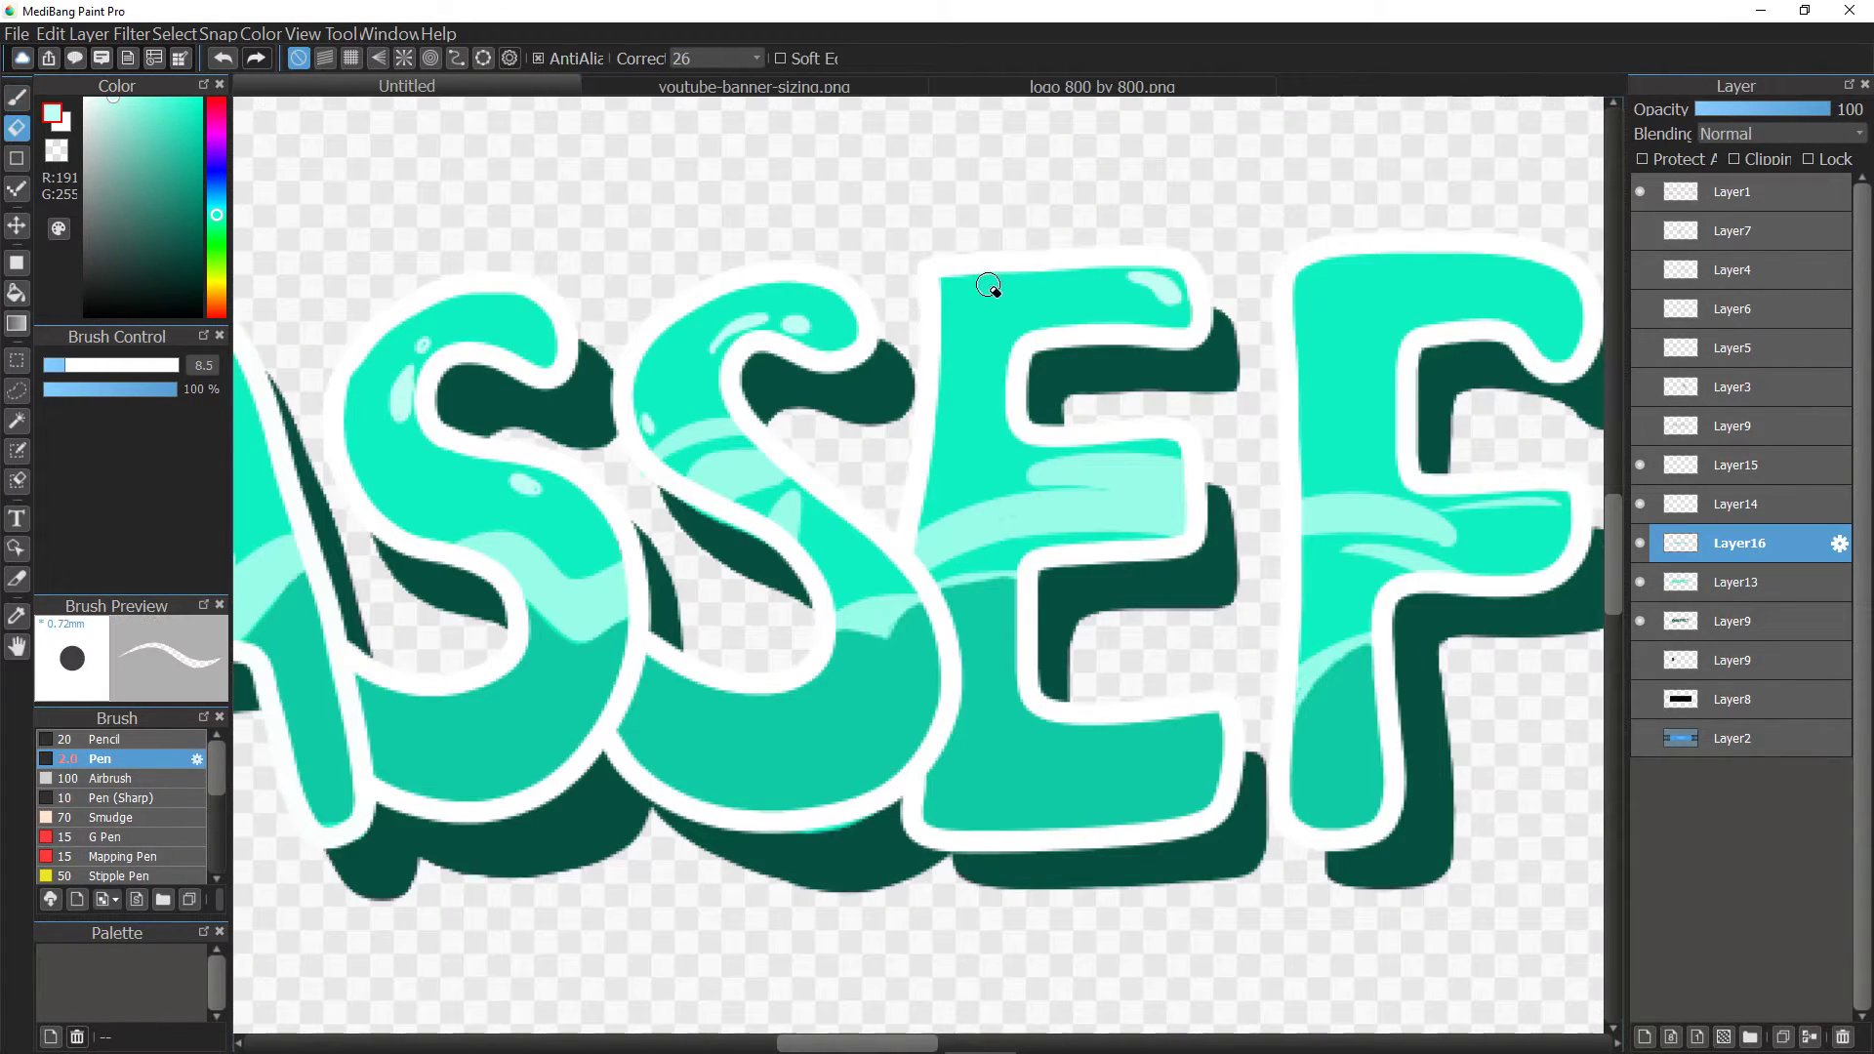
key(b)
drag(955, 289, 1022, 292)
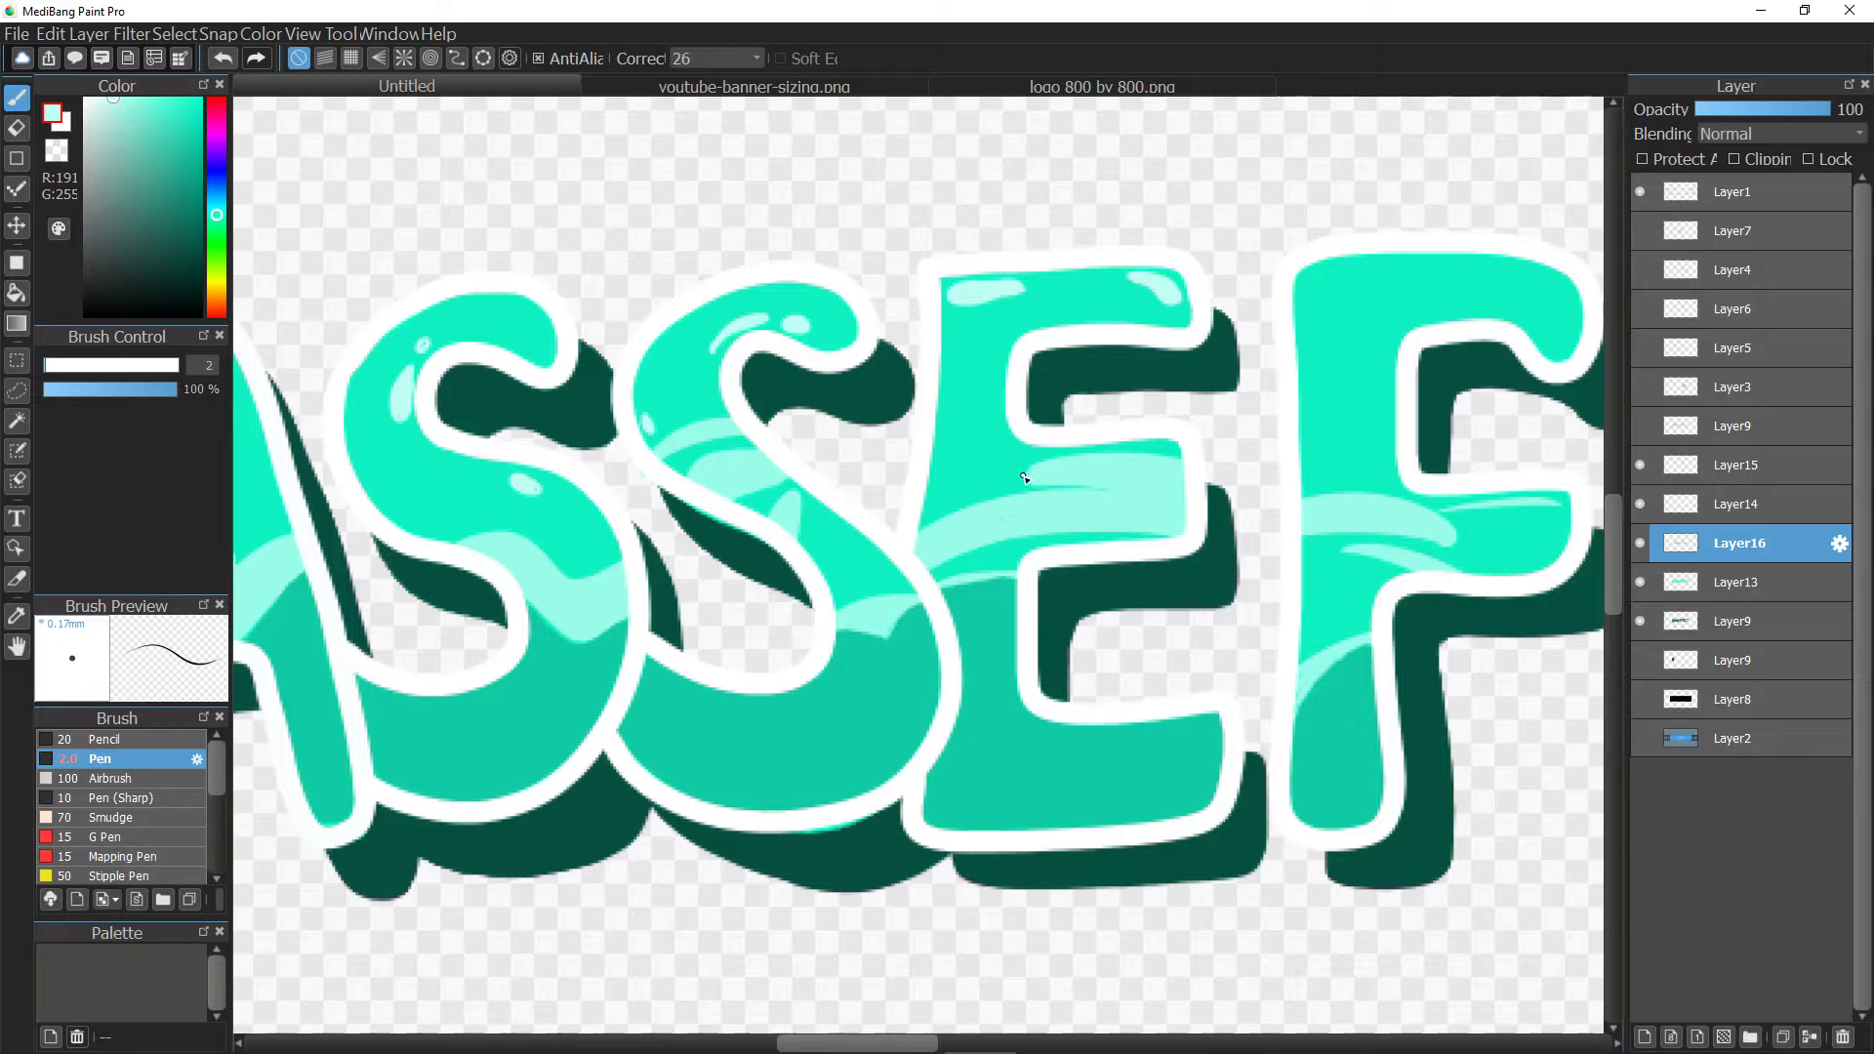
drag(953, 309, 957, 398)
key(e)
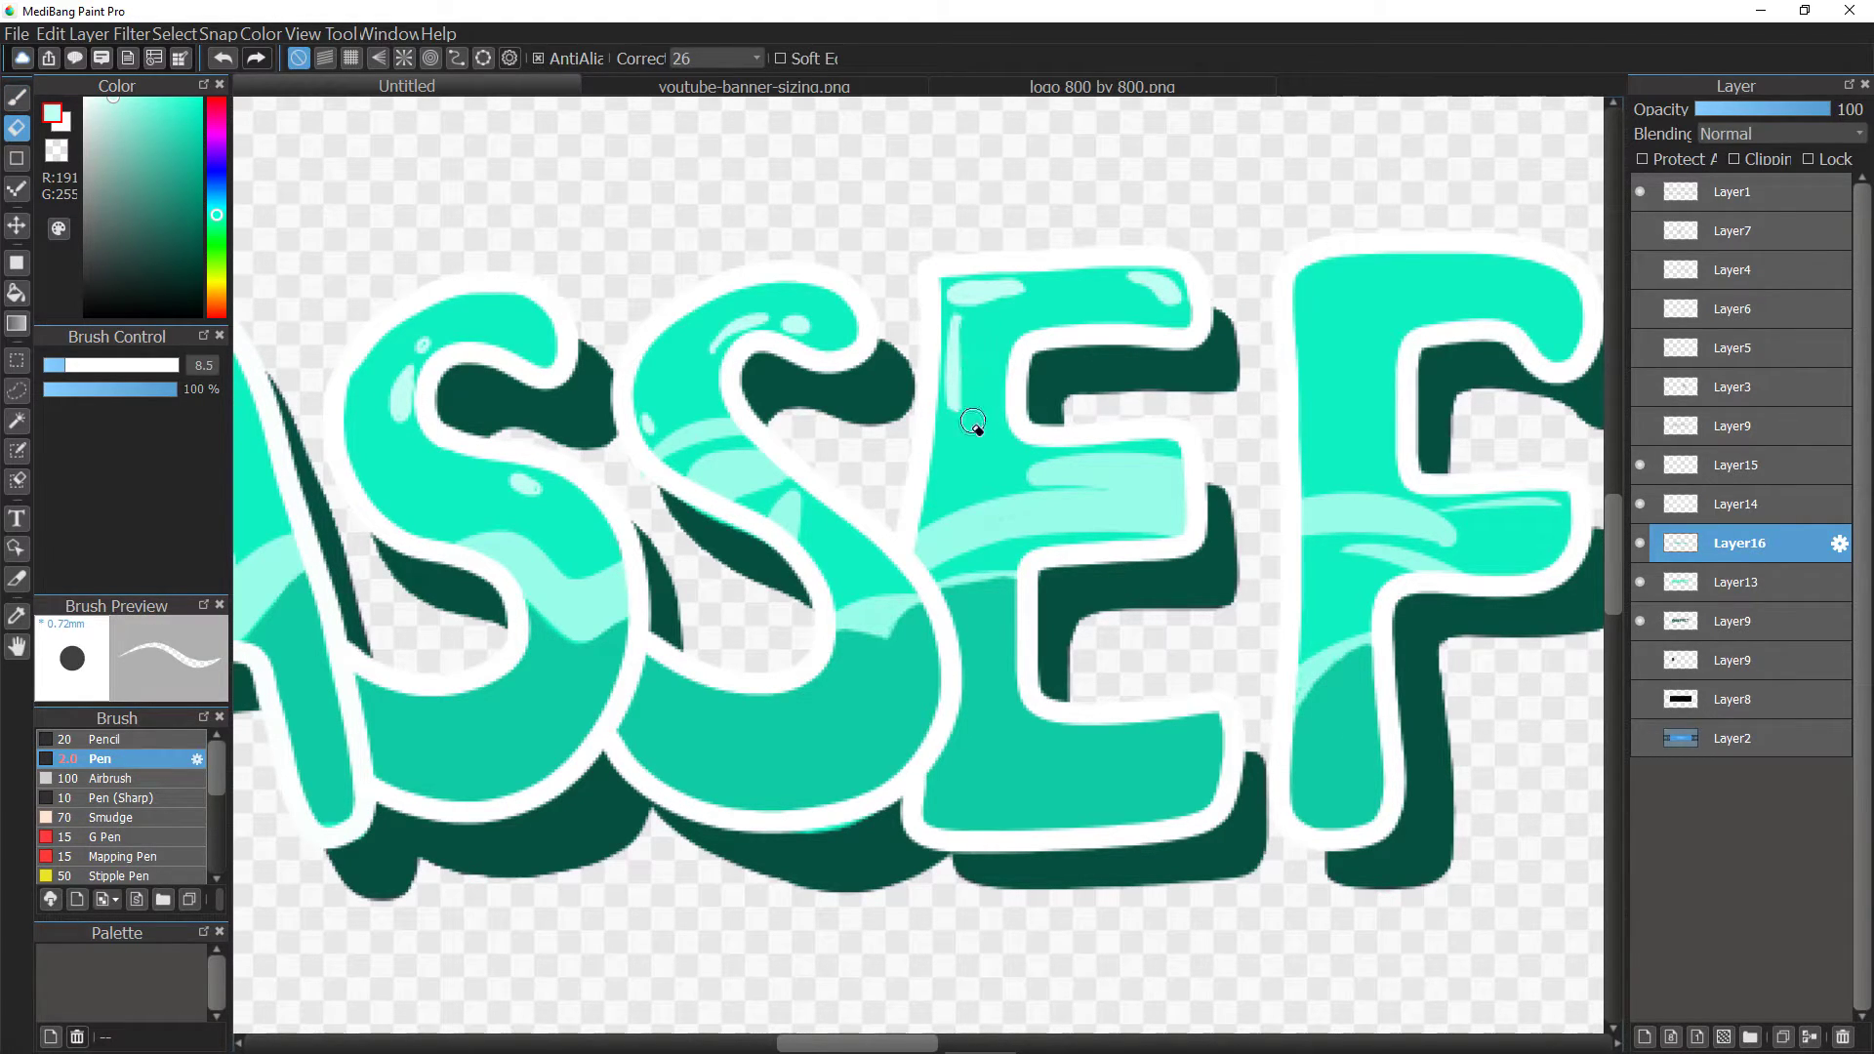
key(b)
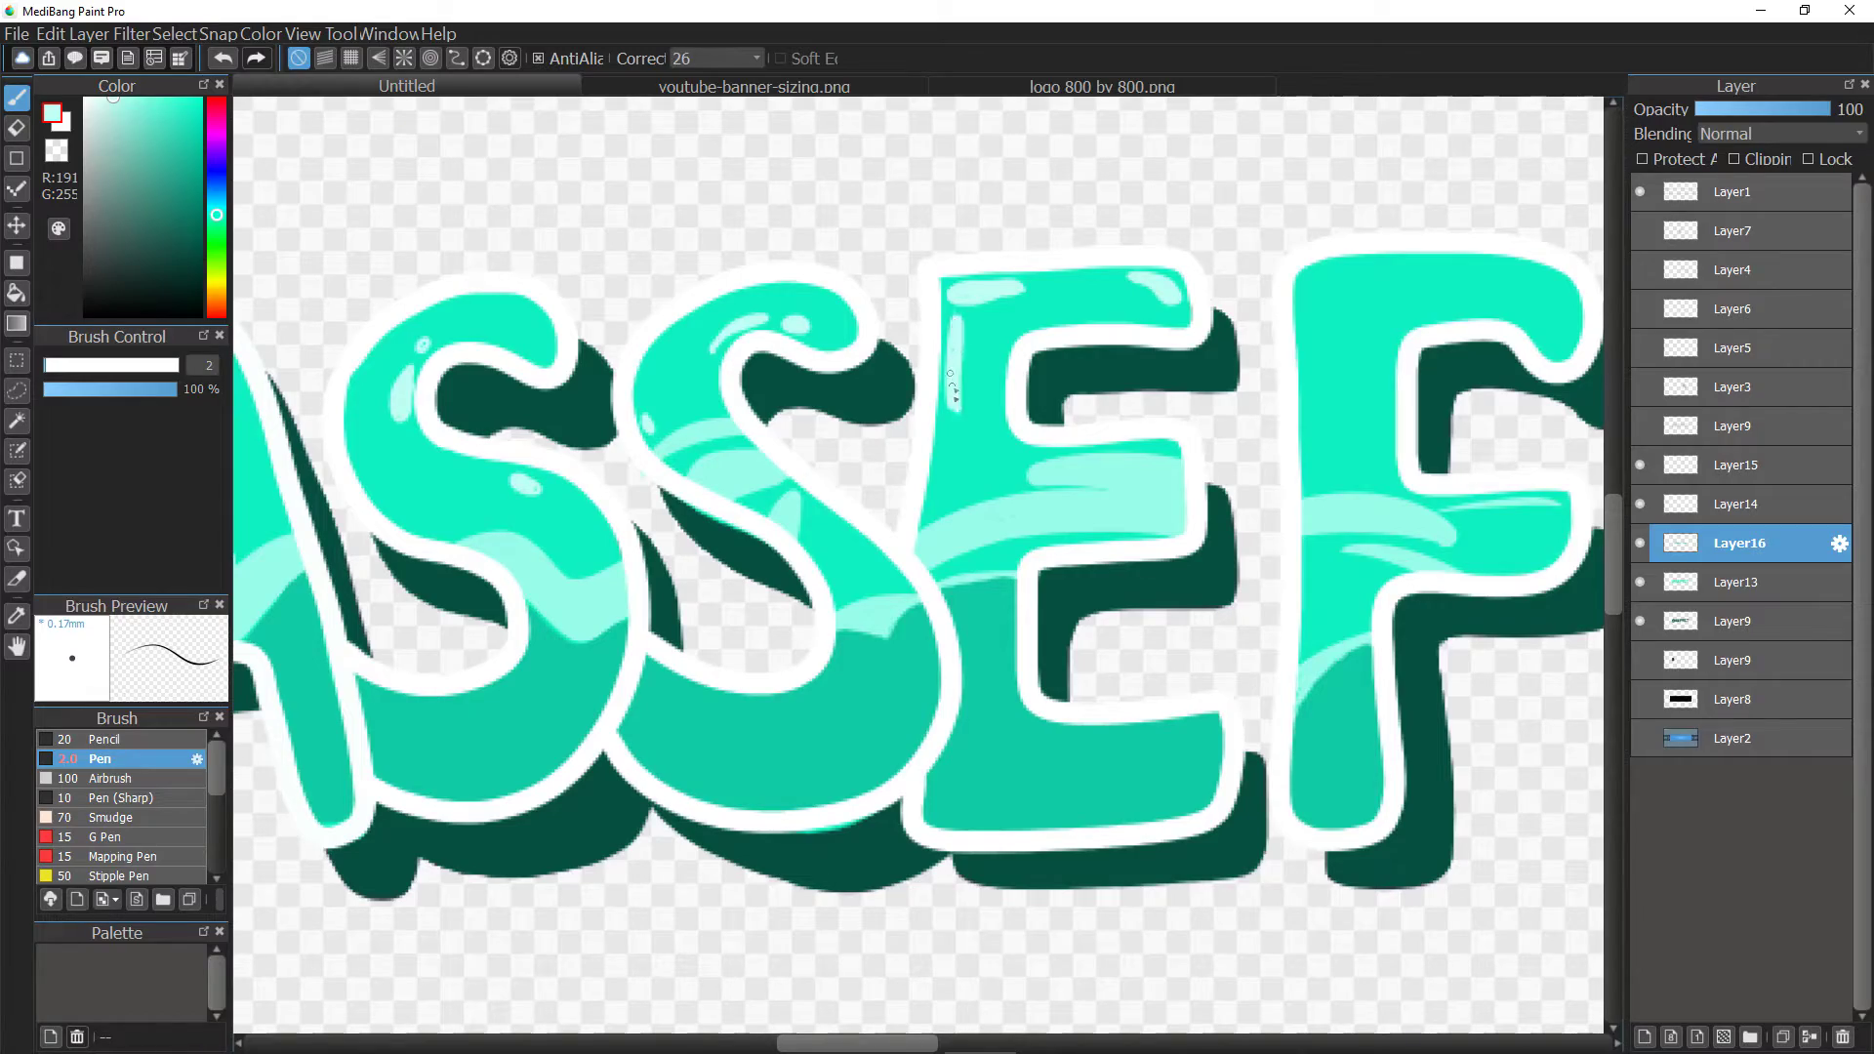
Paint pale glossy highlights on the first F's upper stem and along its top bar.
drag(879, 1043, 921, 1044)
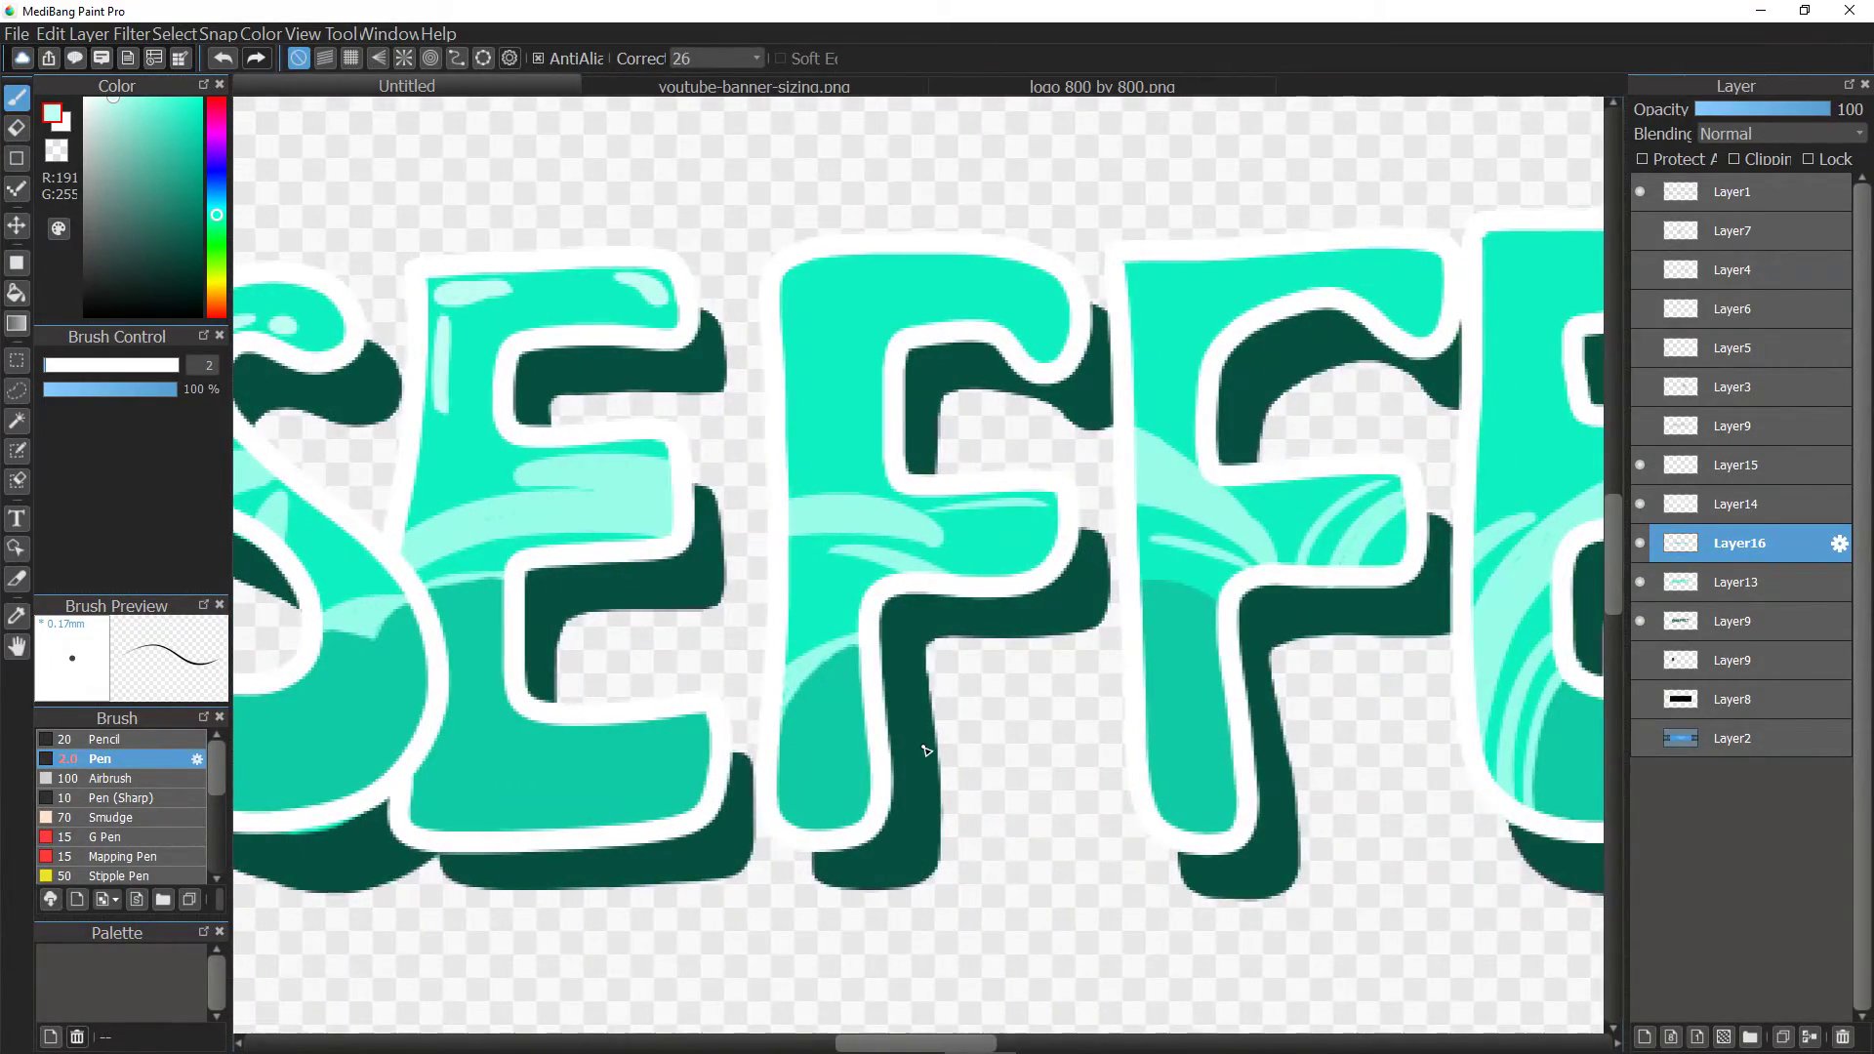
mouse_move(871, 345)
mouse_down()
mouse_move(872, 408)
mouse_move(873, 351)
mouse_up()
mouse_move(935, 268)
mouse_down()
mouse_move(1026, 274)
mouse_move(901, 268)
mouse_move(1047, 281)
mouse_up()
Set the pen size to 5.5 and paint a curved pale highlight following the second F's inner curve, redoing its upper end.
click(56, 365)
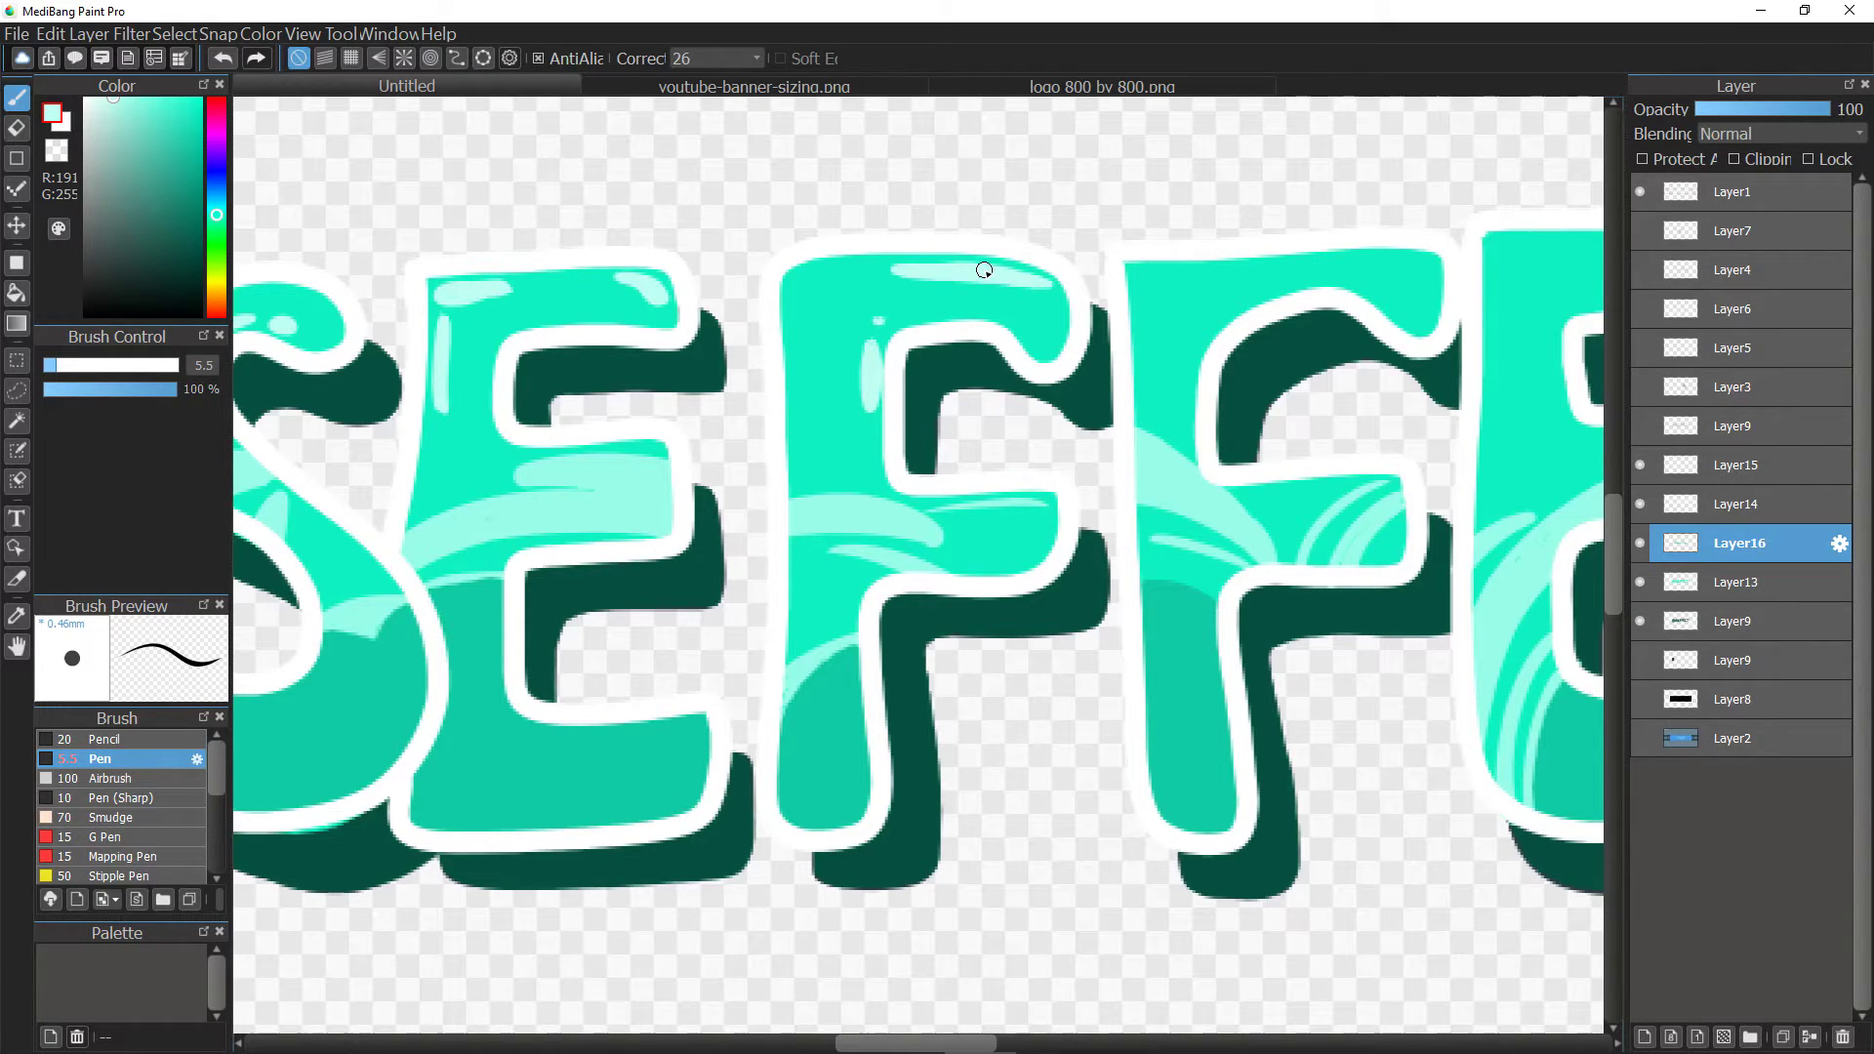
mouse_move(1184, 376)
mouse_down()
mouse_move(1221, 315)
mouse_move(1186, 382)
mouse_up()
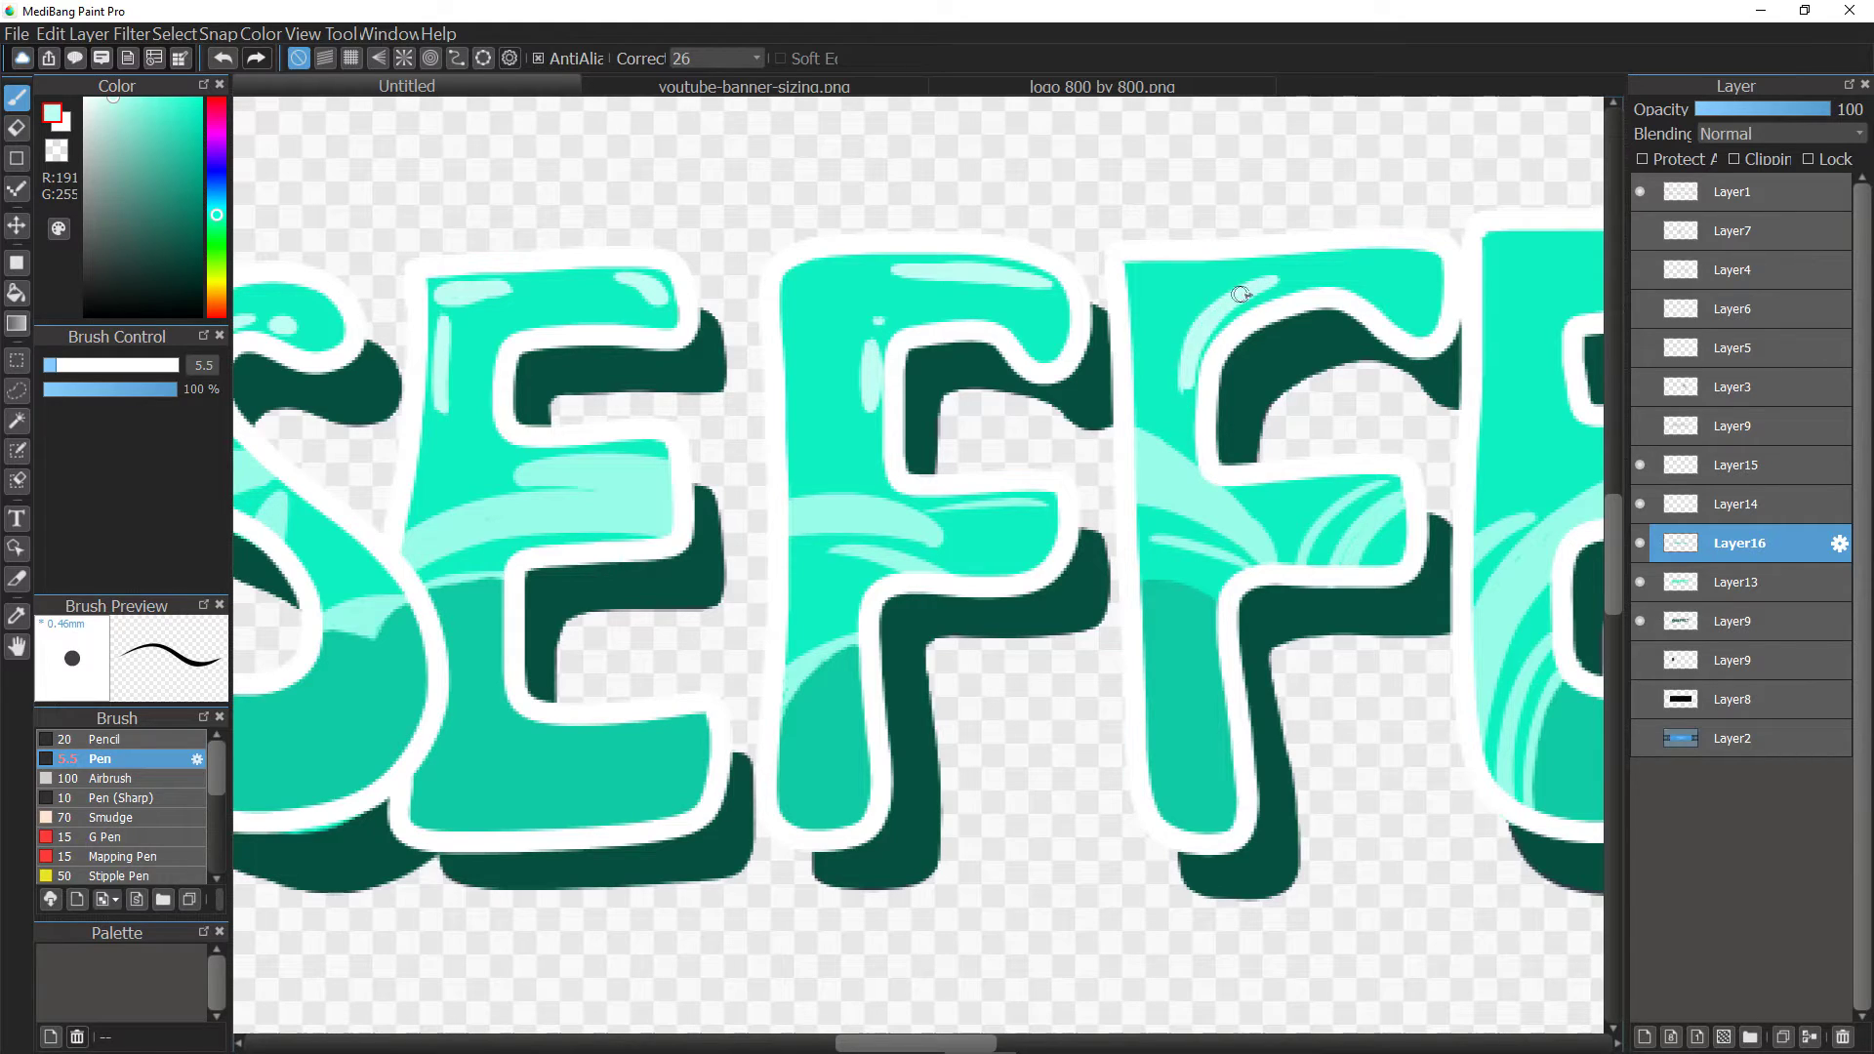
key(ctrl+z)
mouse_move(1265, 288)
mouse_down()
mouse_move(1185, 373)
mouse_move(1196, 330)
mouse_move(1259, 292)
mouse_up()
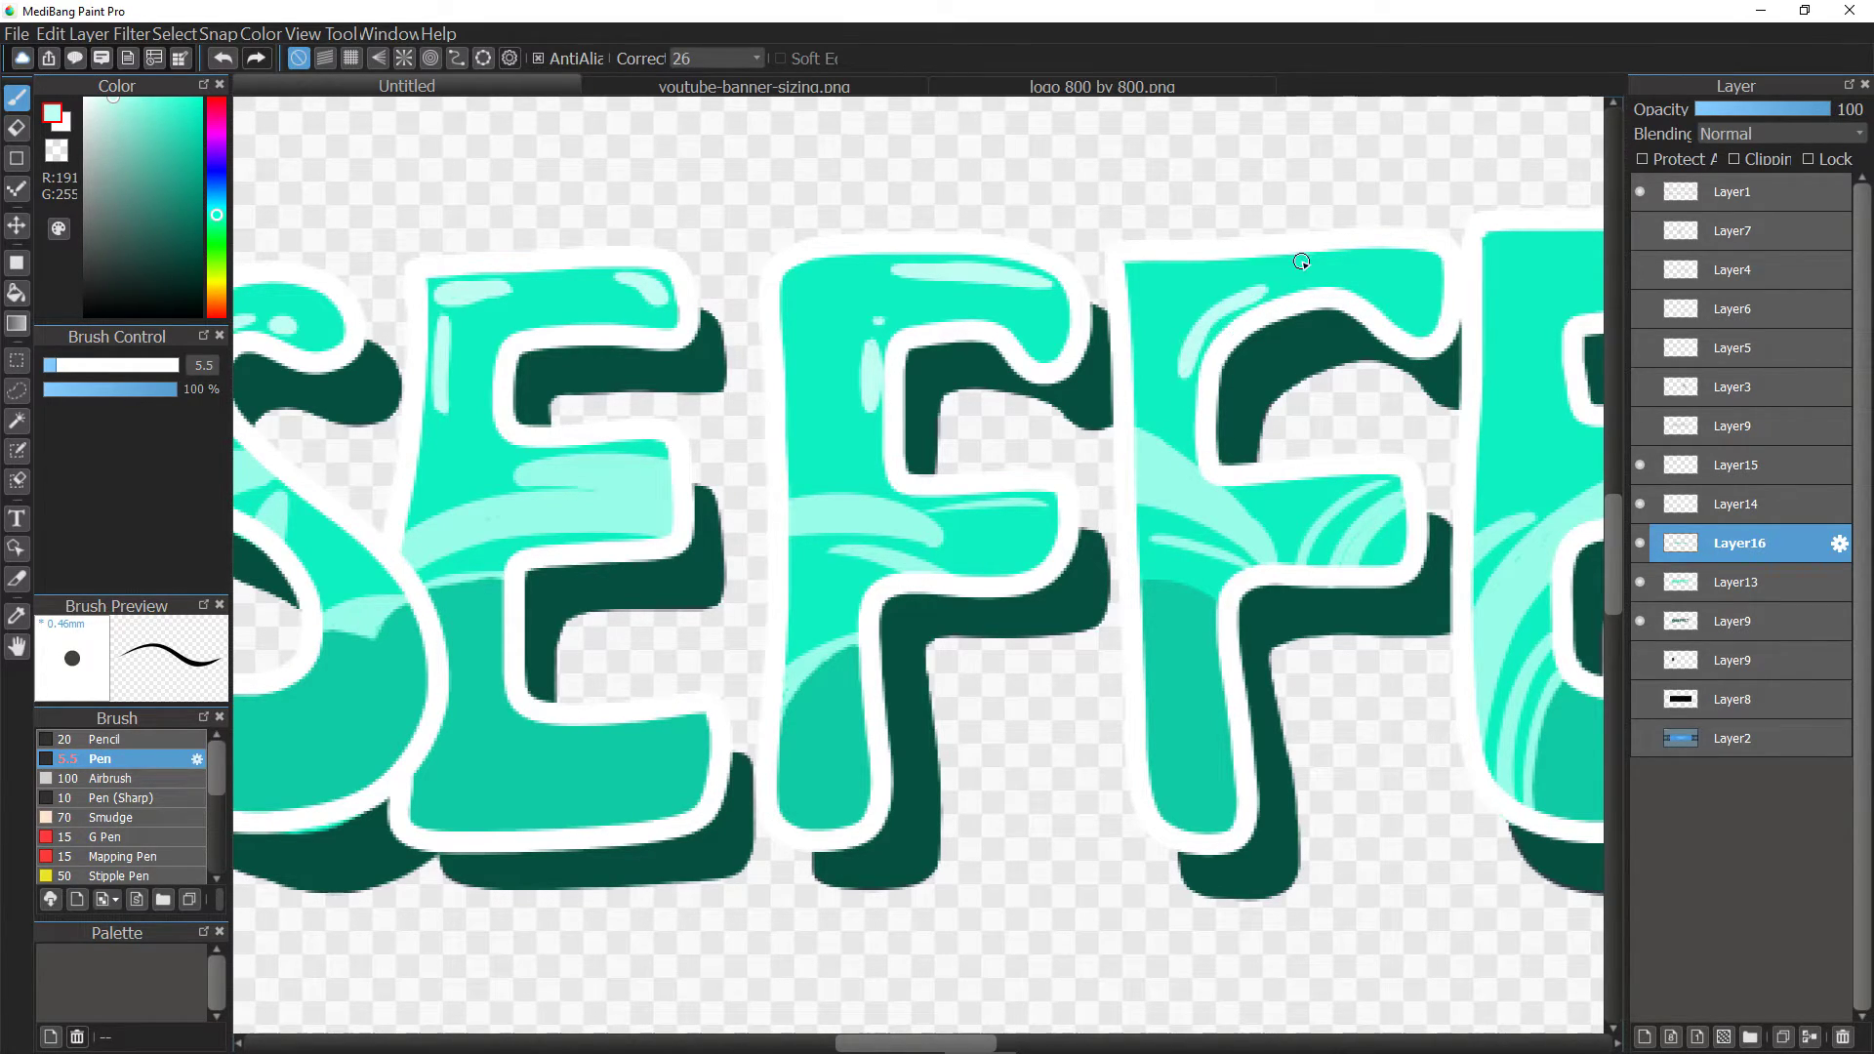
Add pale highlights to the second F's upper corner and bar tip, with a dot below the corner, and highlight the second E's upper corner.
drag(1145, 275, 1138, 311)
click(1149, 336)
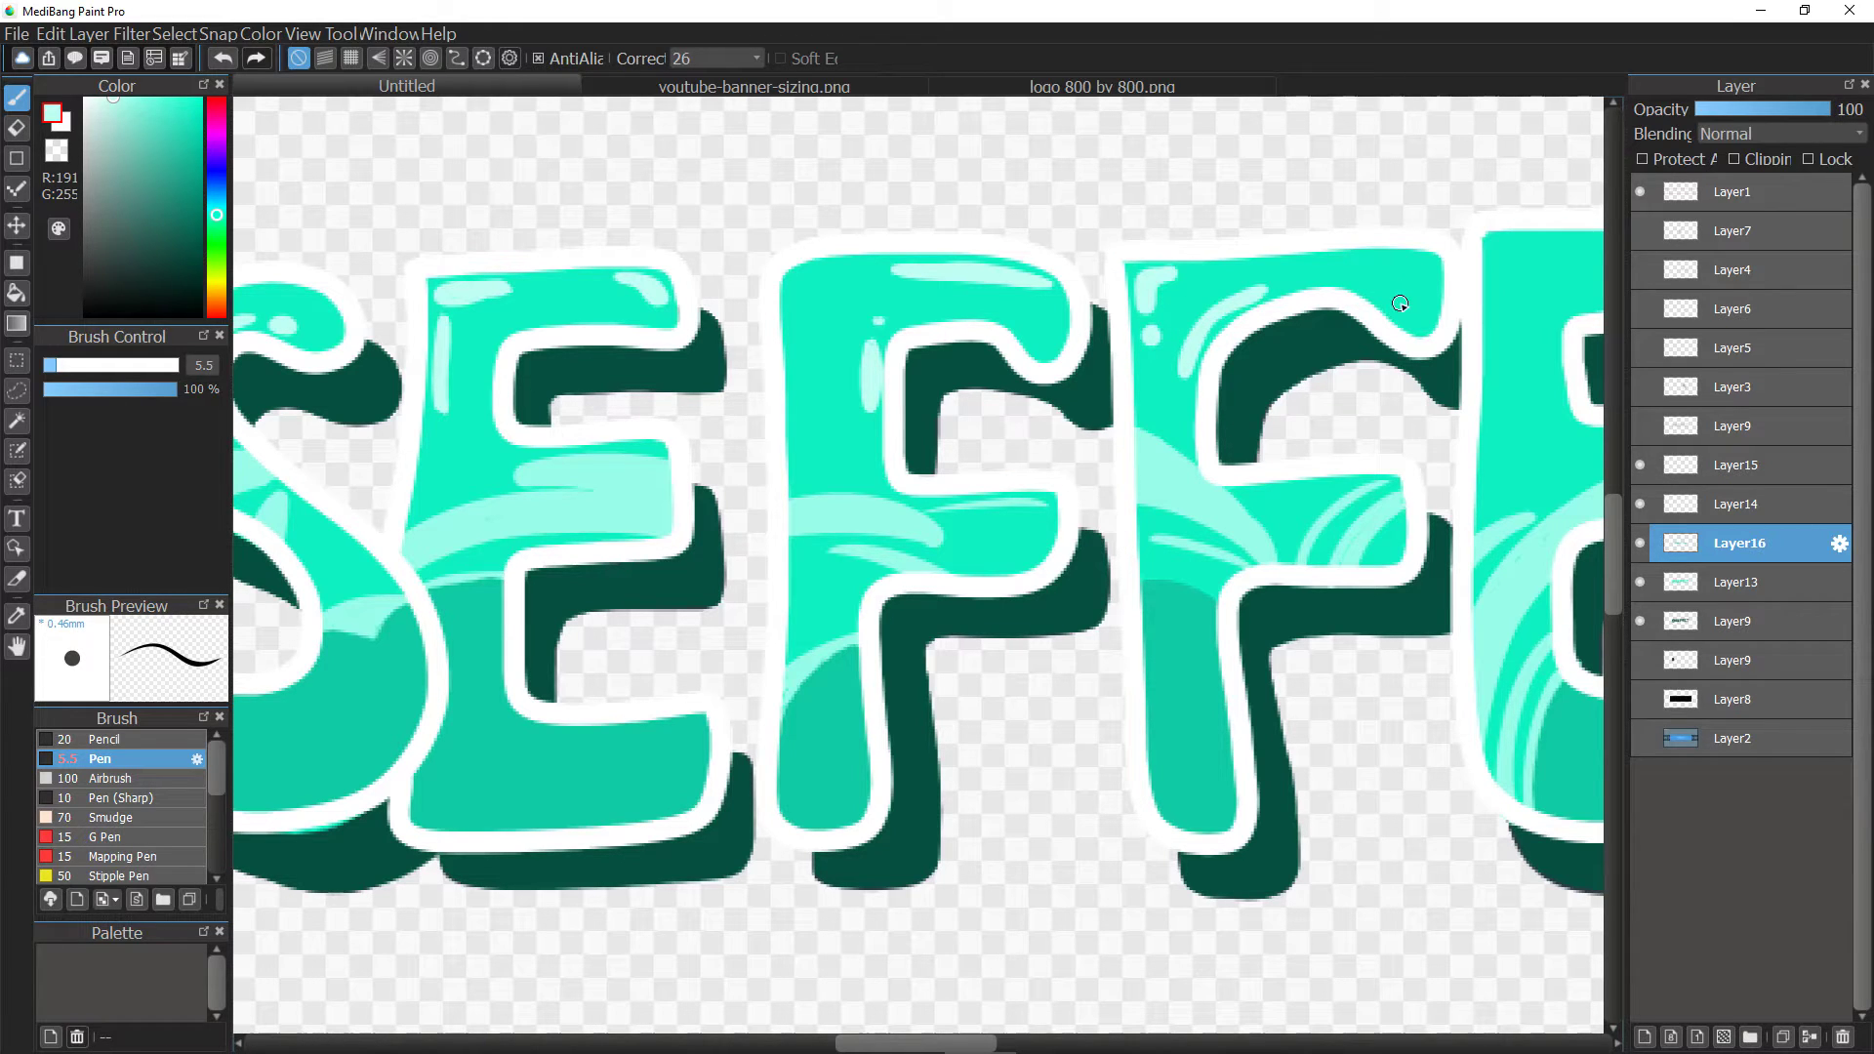
drag(1399, 304, 1433, 272)
drag(876, 1042, 937, 1016)
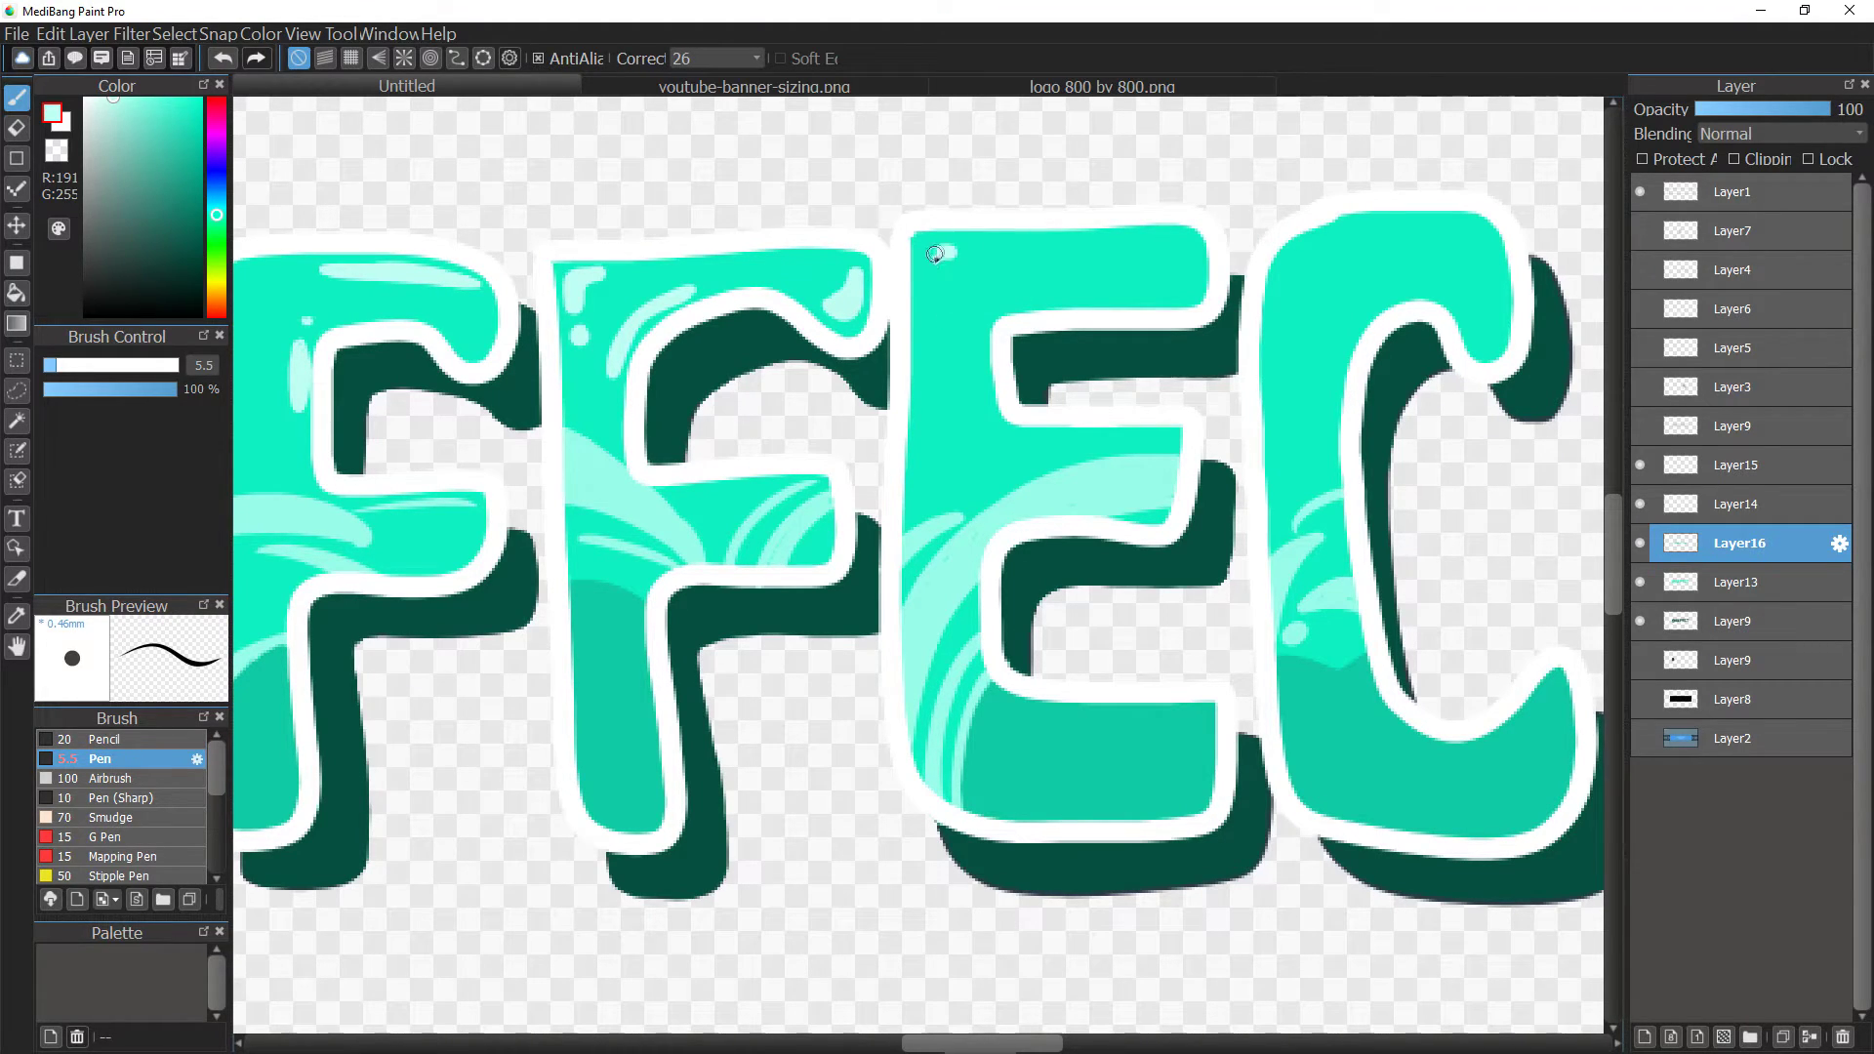
mouse_move(935, 254)
mouse_down()
mouse_move(926, 320)
mouse_move(961, 320)
mouse_move(952, 257)
mouse_move(954, 315)
mouse_move(941, 279)
mouse_up()
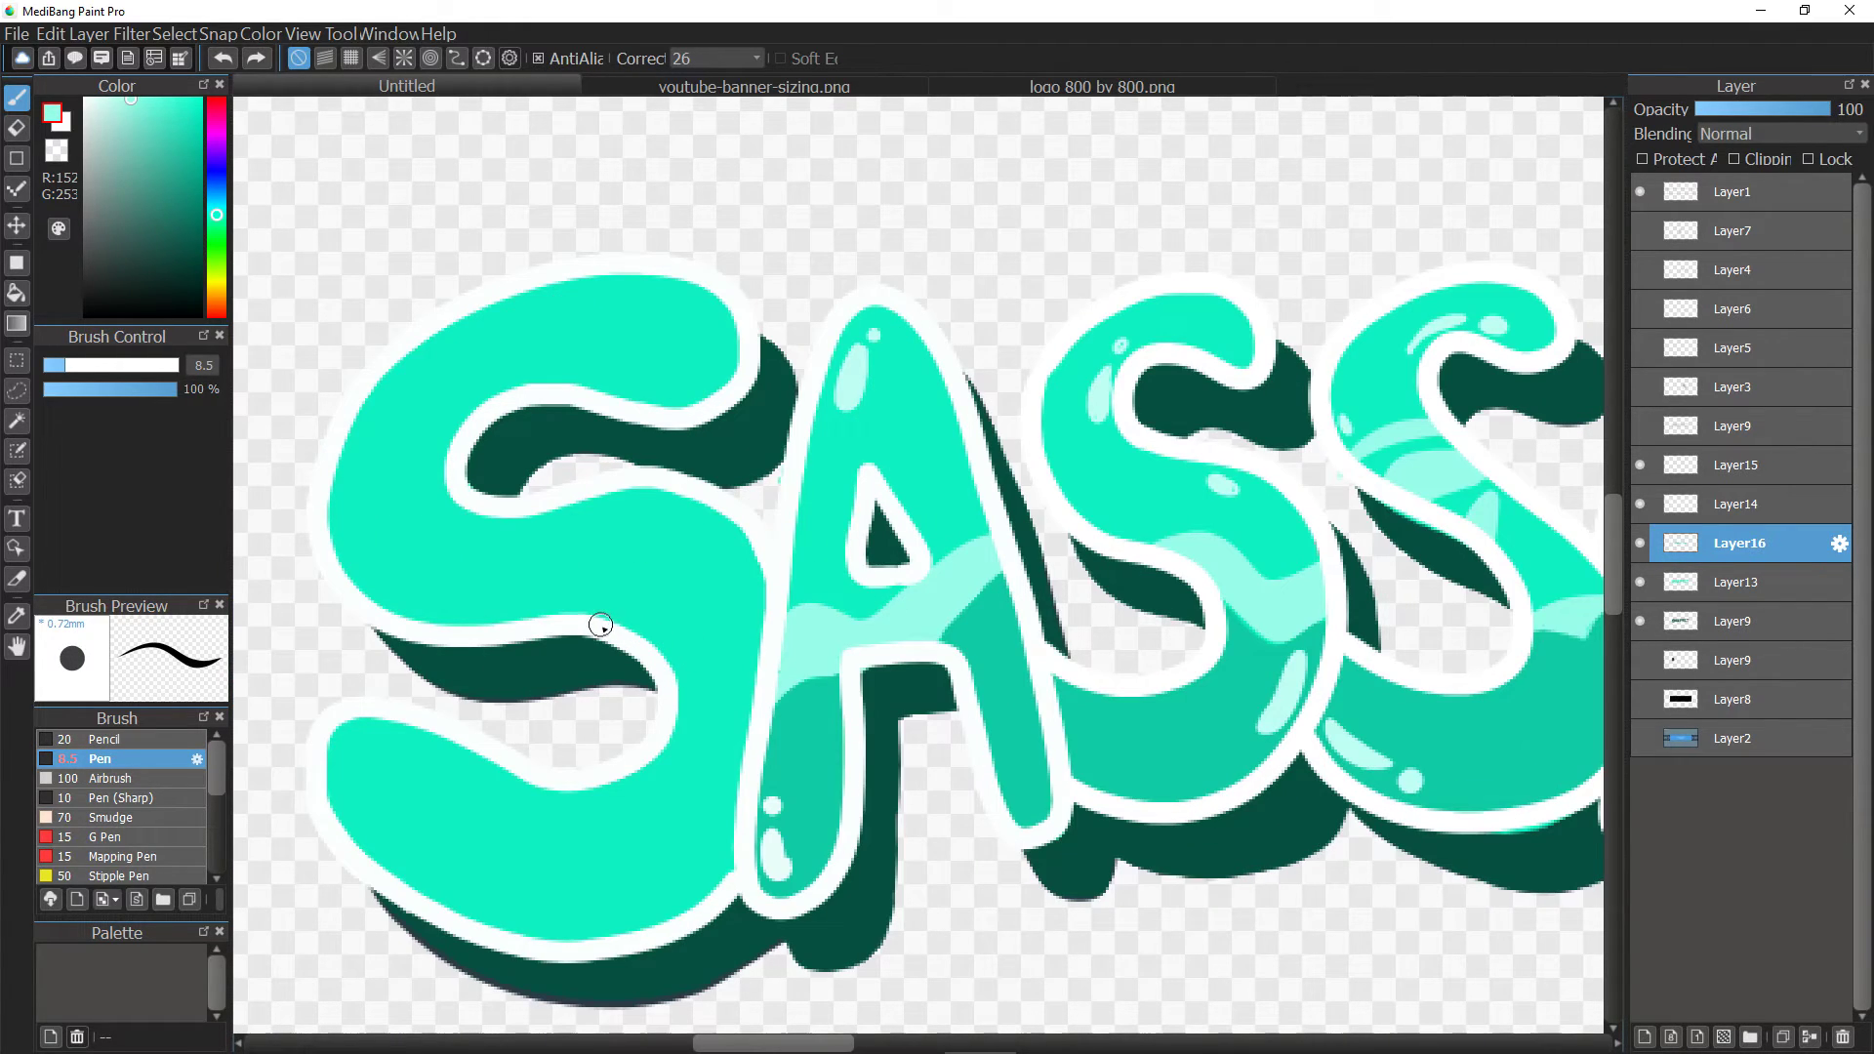
Paint a wavy pale teal (R152, G253) band across the first S's lower curve at pen size 8.5, cleaning its edge.
drag(598, 627, 619, 613)
key(e)
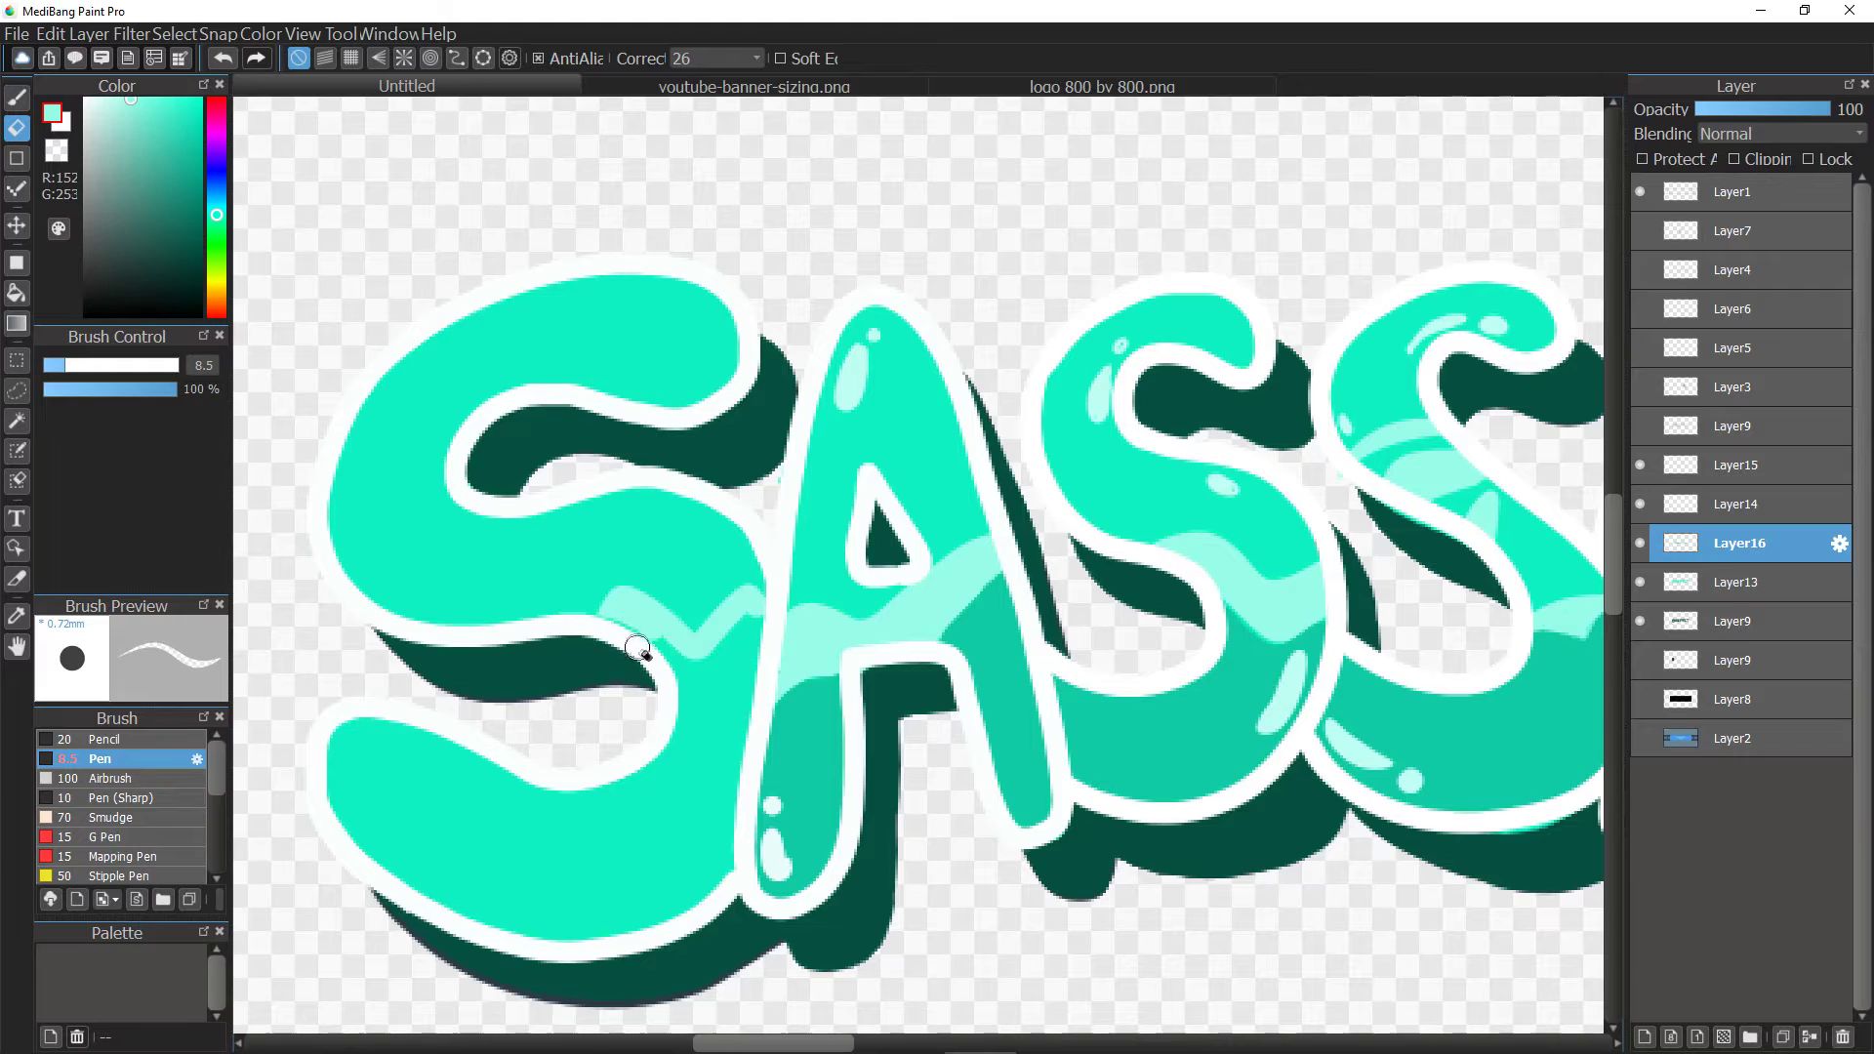
key(p)
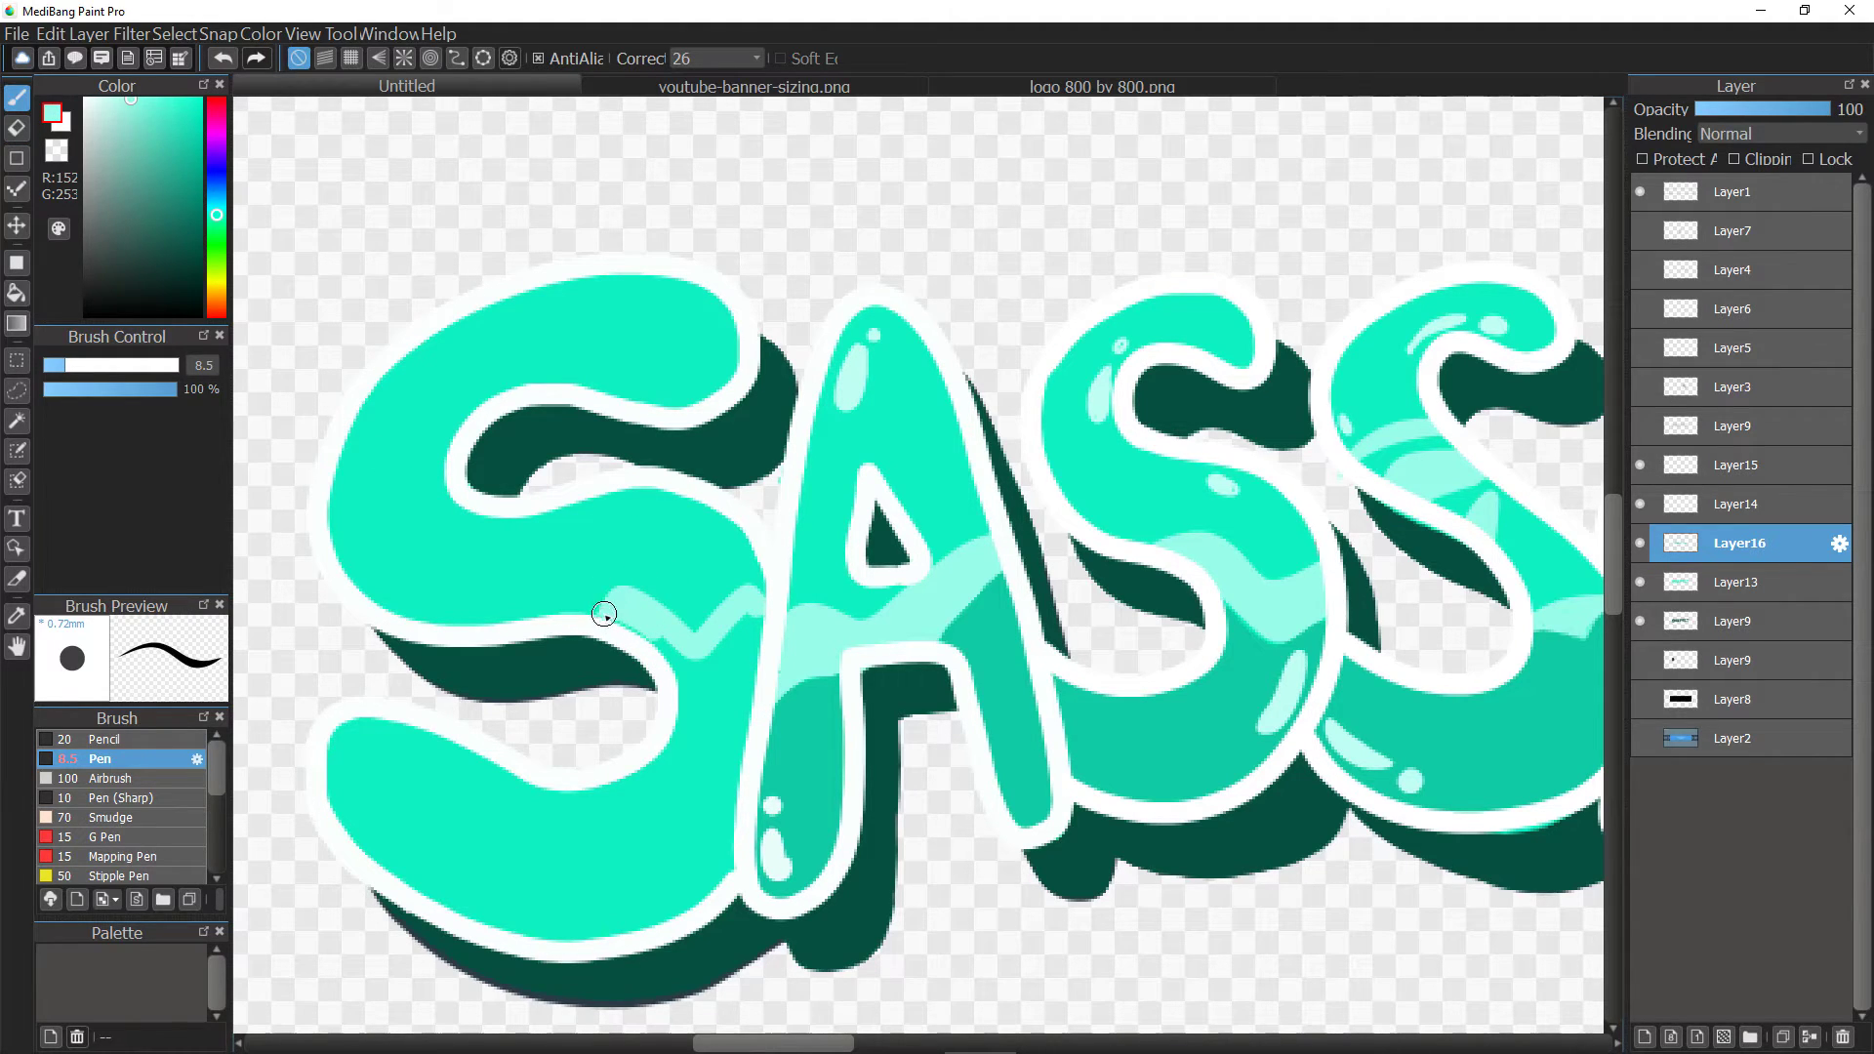
mouse_move(629, 624)
mouse_down()
mouse_move(697, 659)
mouse_move(764, 604)
mouse_move(691, 644)
mouse_up()
Paint two thin pale arcs above the wavy band on the first S at pen size 2 and trim the excess.
drag(59, 364, 45, 365)
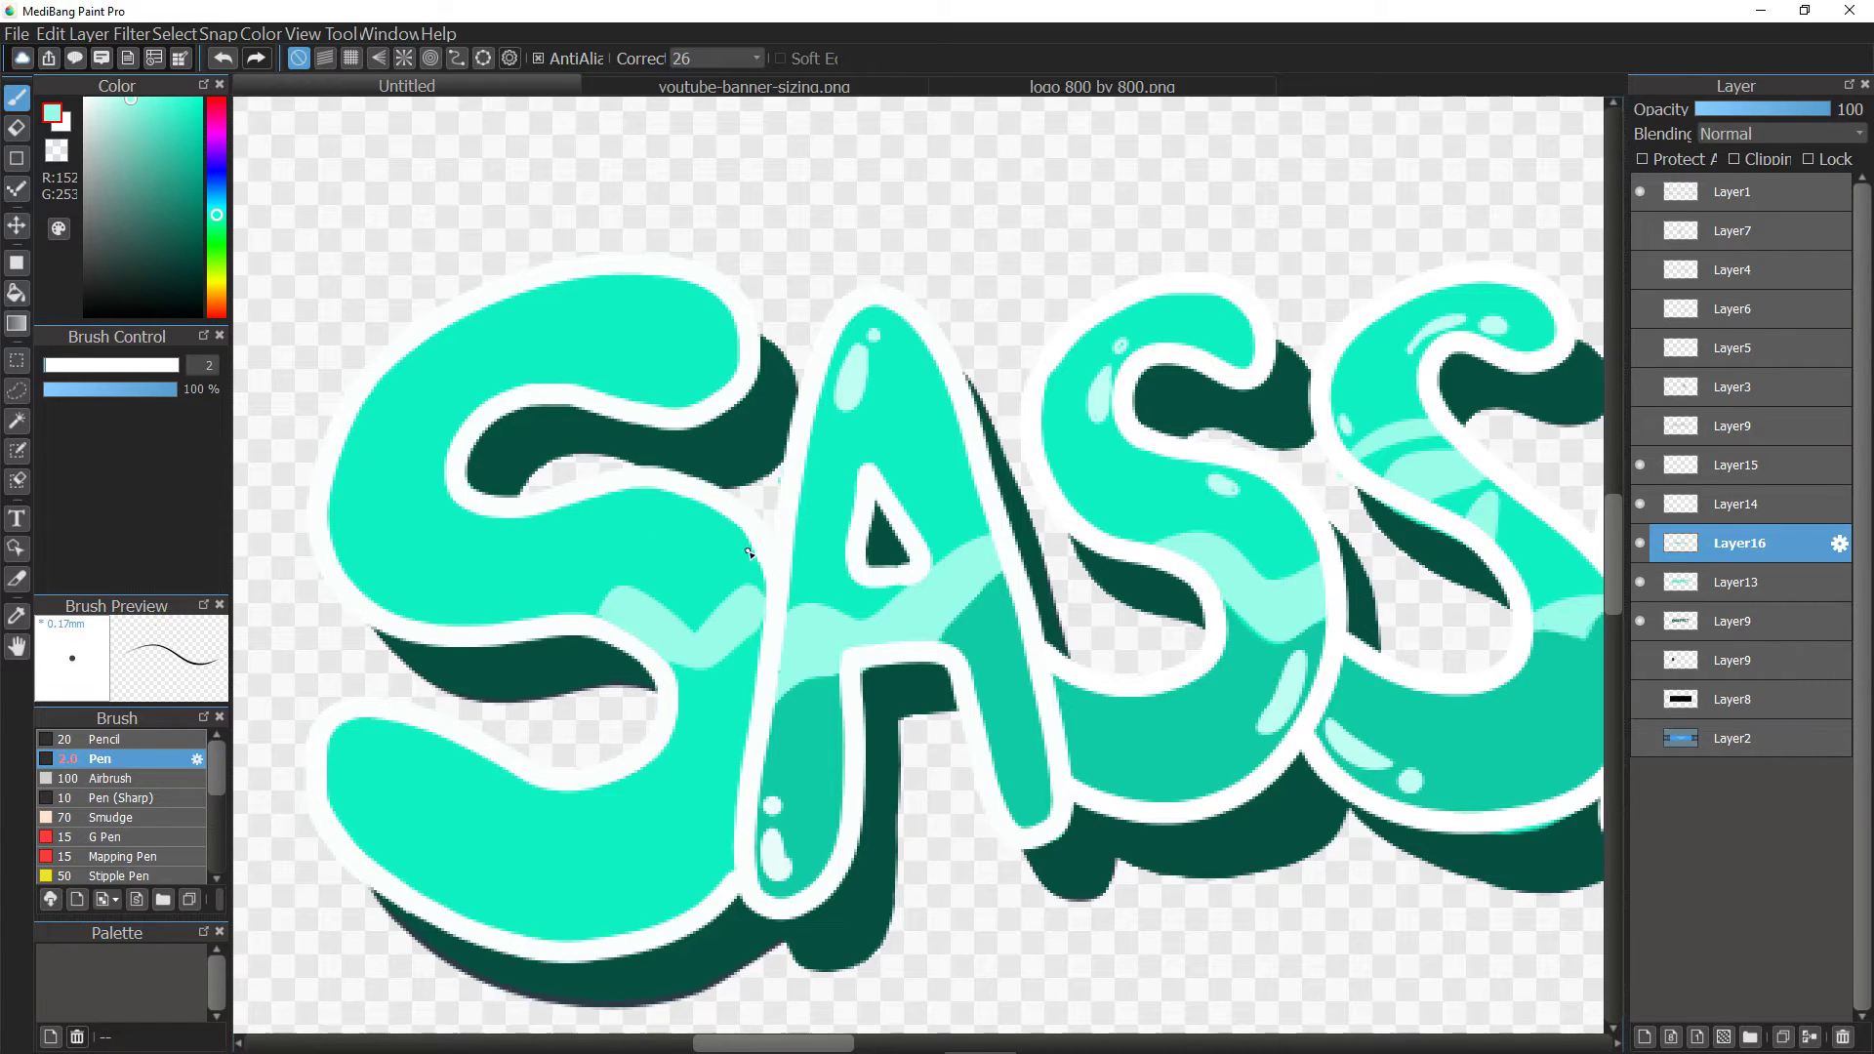
mouse_move(754, 553)
mouse_down()
mouse_move(669, 588)
mouse_move(776, 553)
mouse_move(677, 587)
mouse_move(733, 559)
mouse_up()
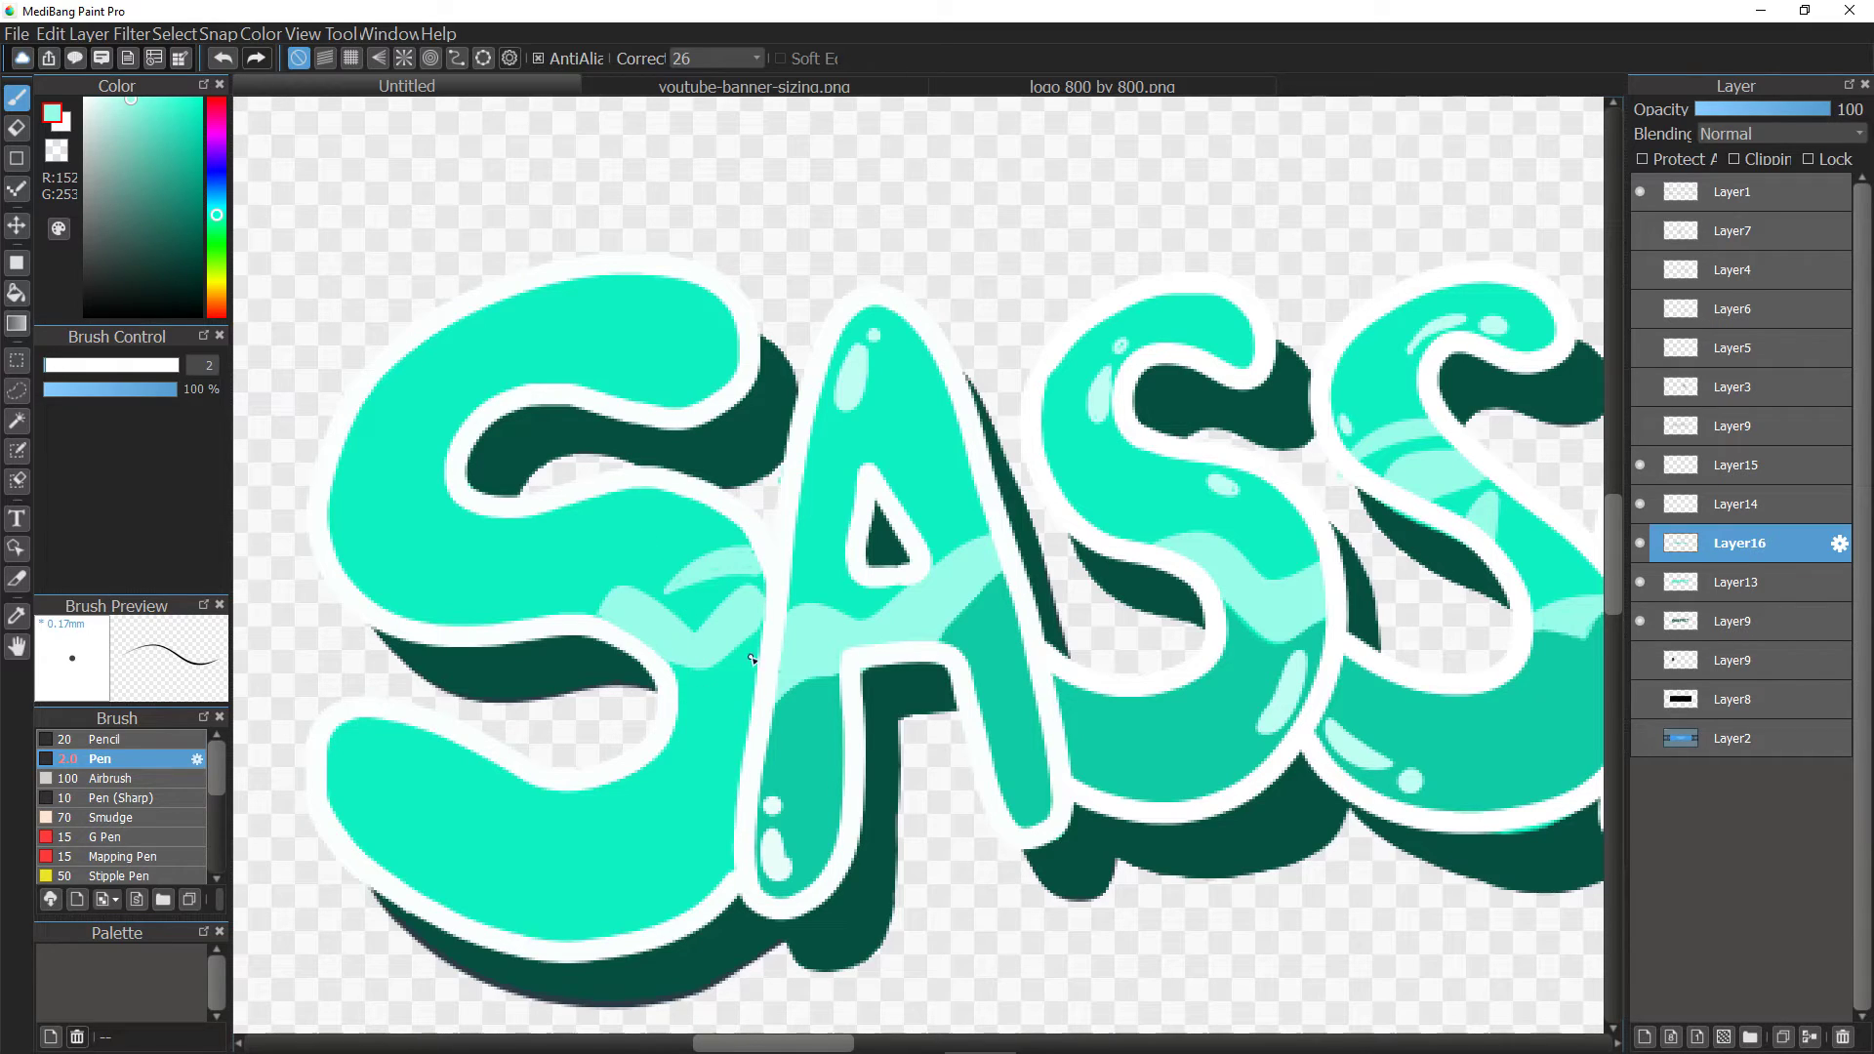
mouse_move(551, 619)
mouse_down()
mouse_move(707, 506)
mouse_move(558, 593)
mouse_move(646, 528)
mouse_up()
key(e)
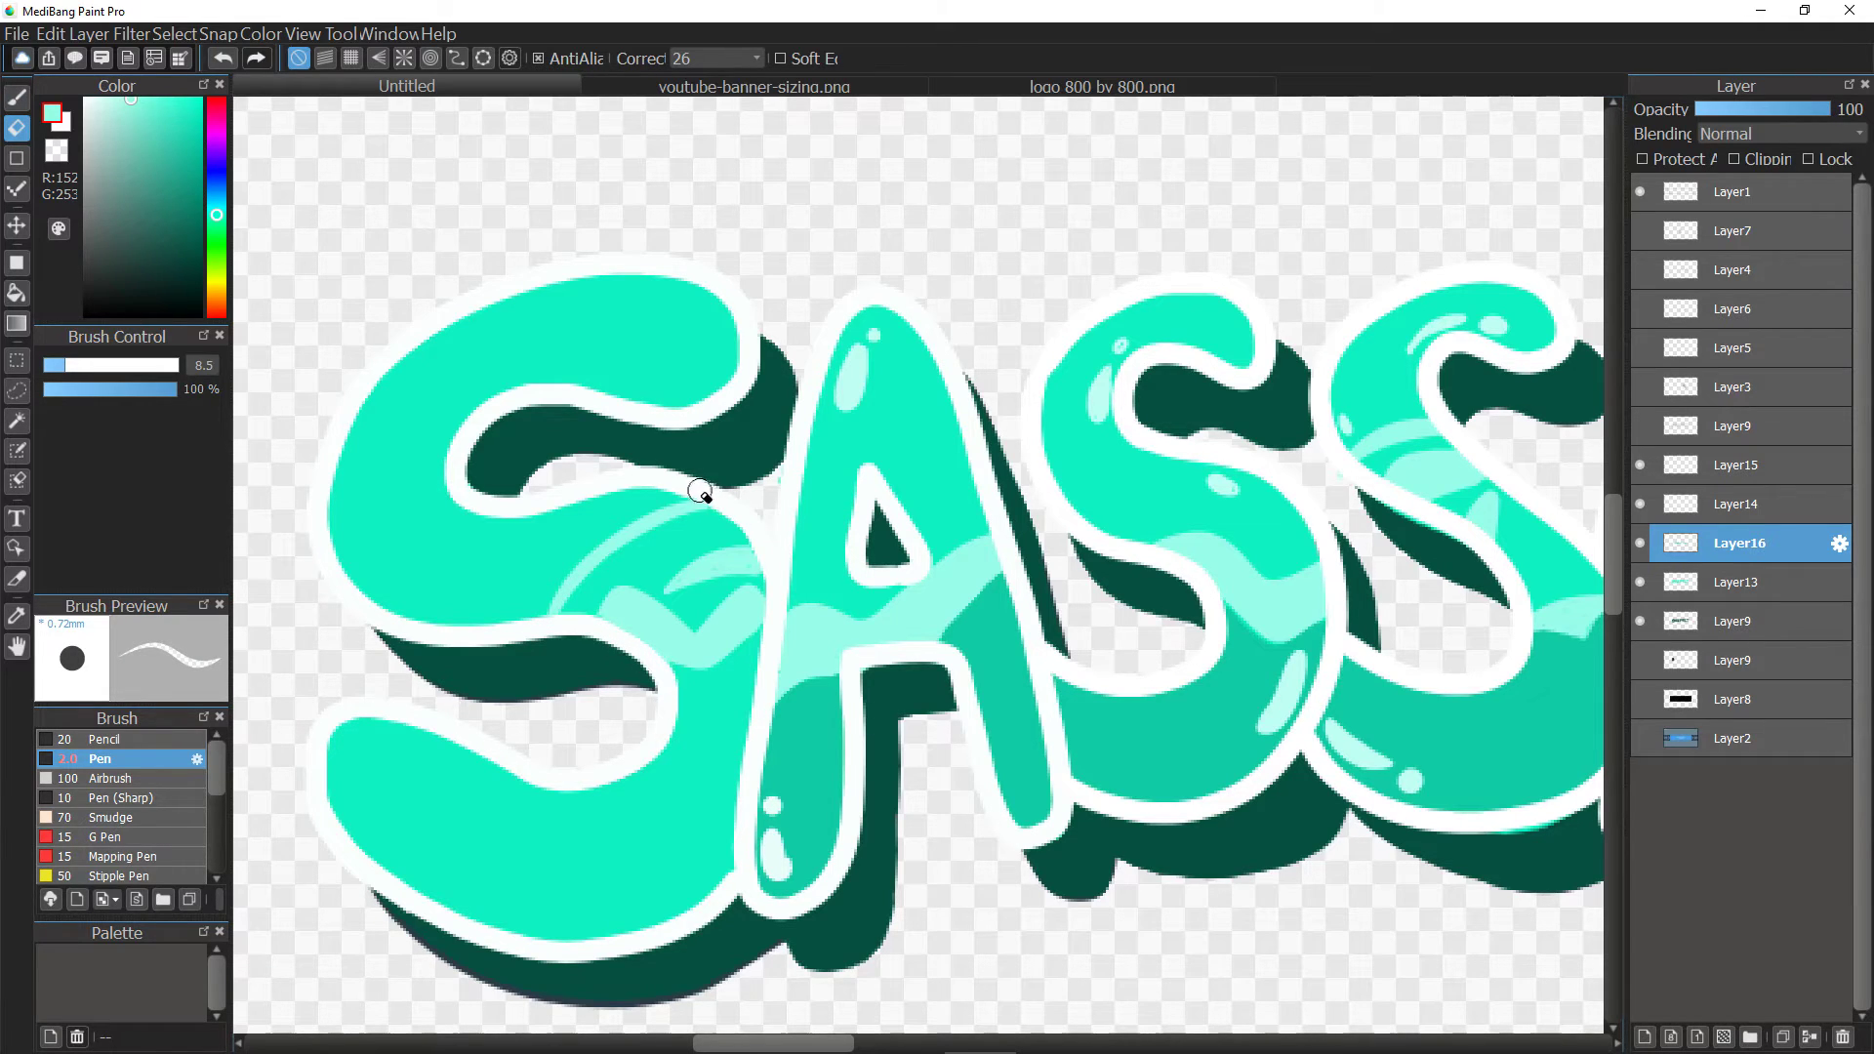
Paint a thin pale curved stroke below the wavy band on the first S and clean up its end.
key(b)
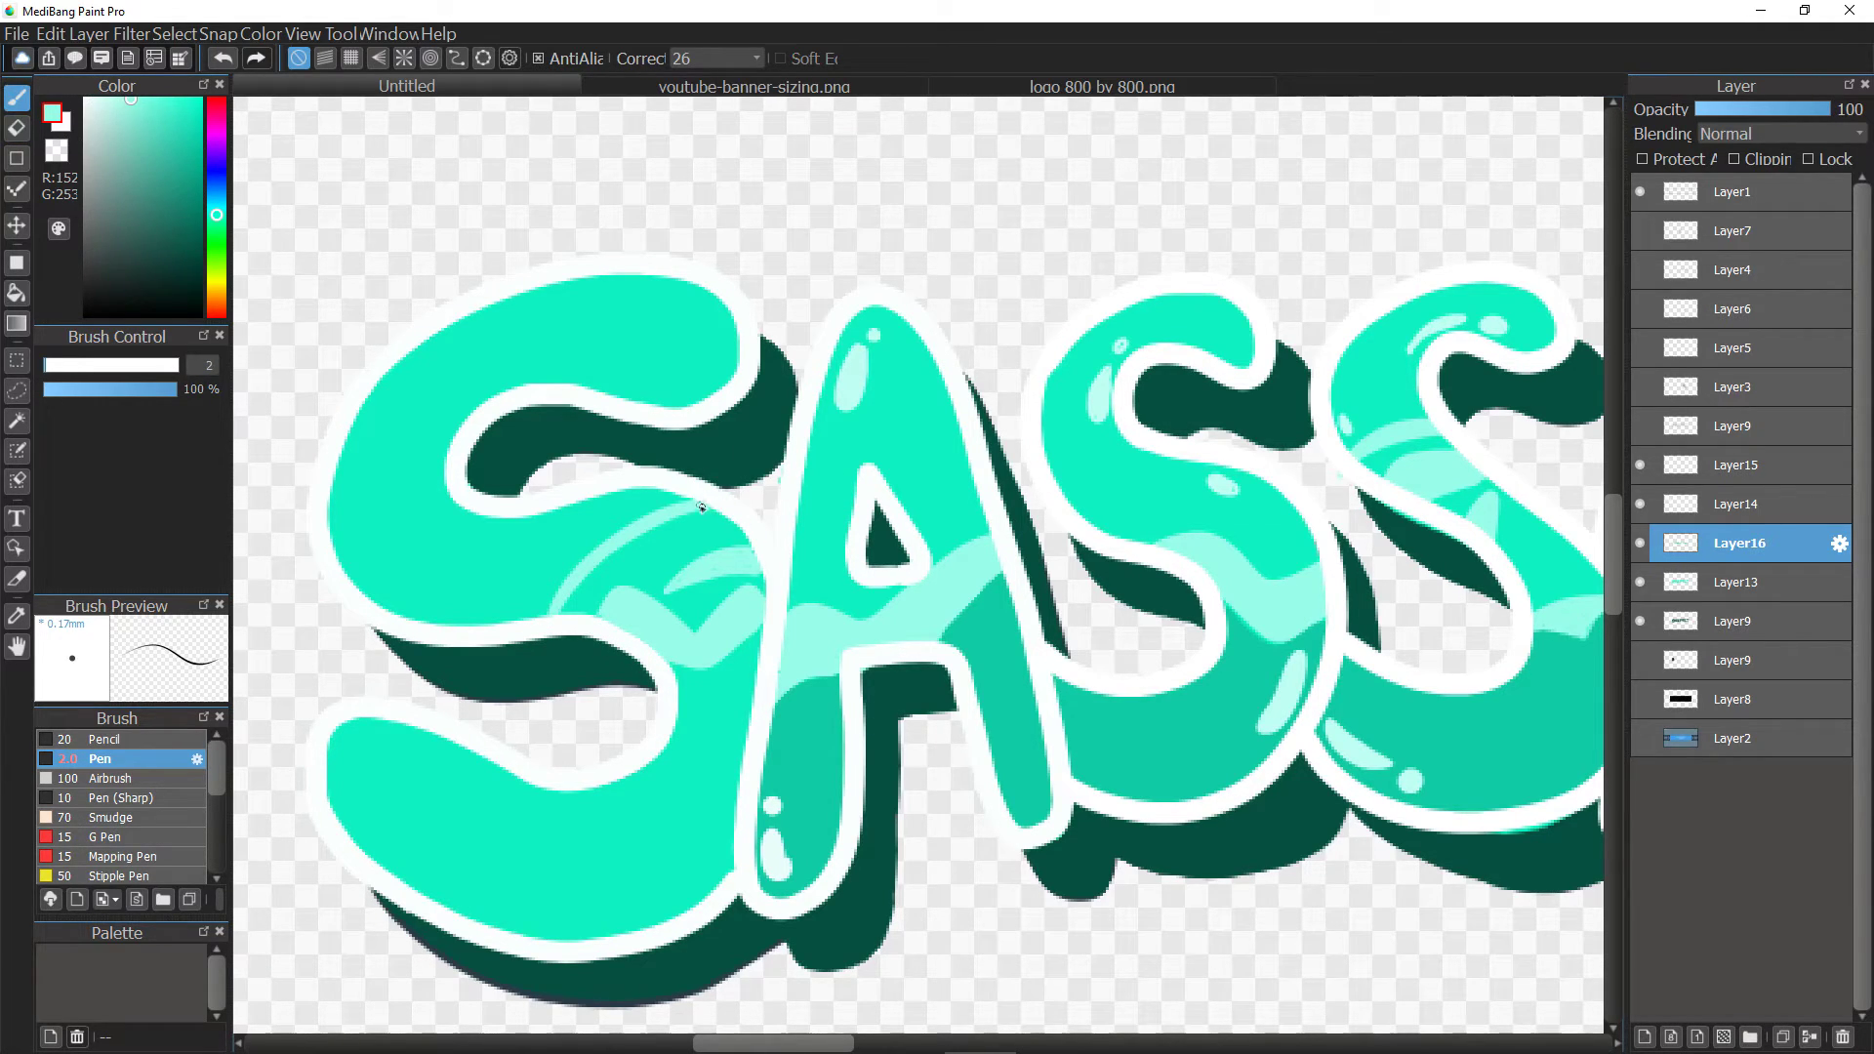
drag(756, 696, 673, 707)
key(e)
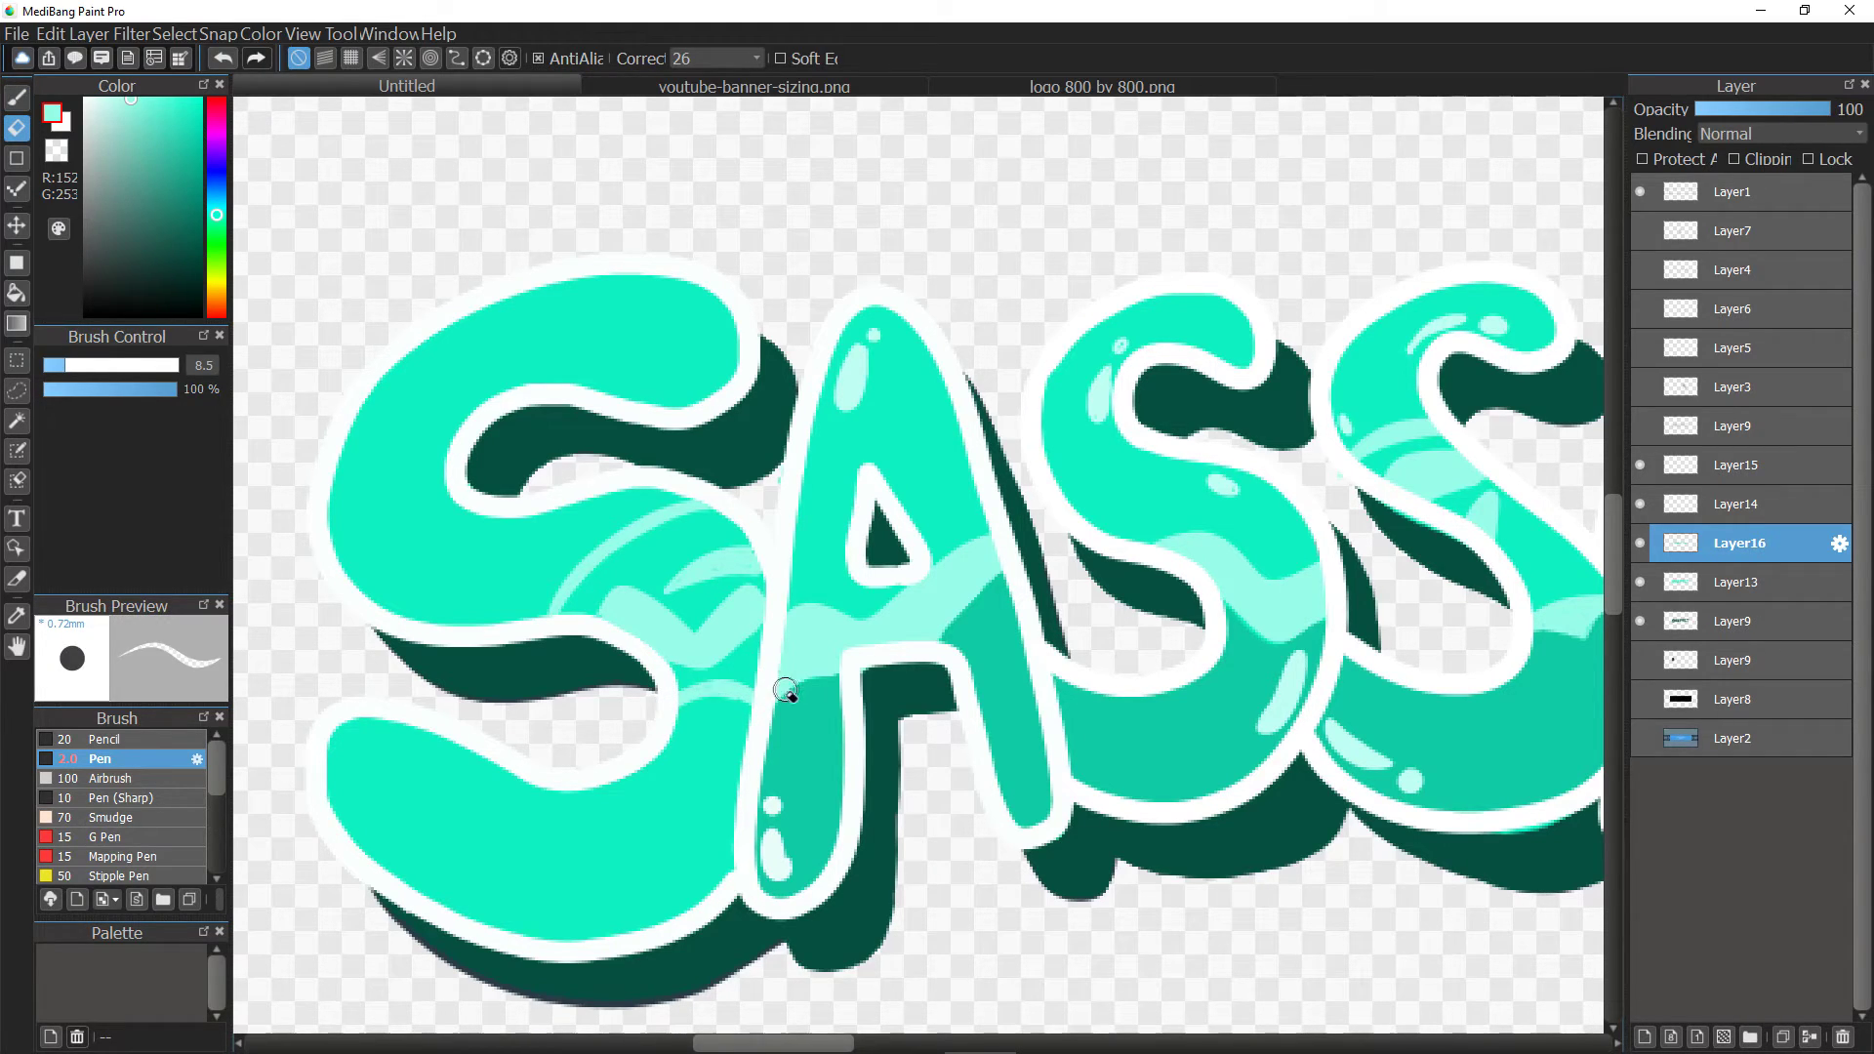
Outline the first S's lower section beneath the thin pale stroke in darker teal (R16, G202) at pen size 4.8.
key(b)
alt+click(792, 718)
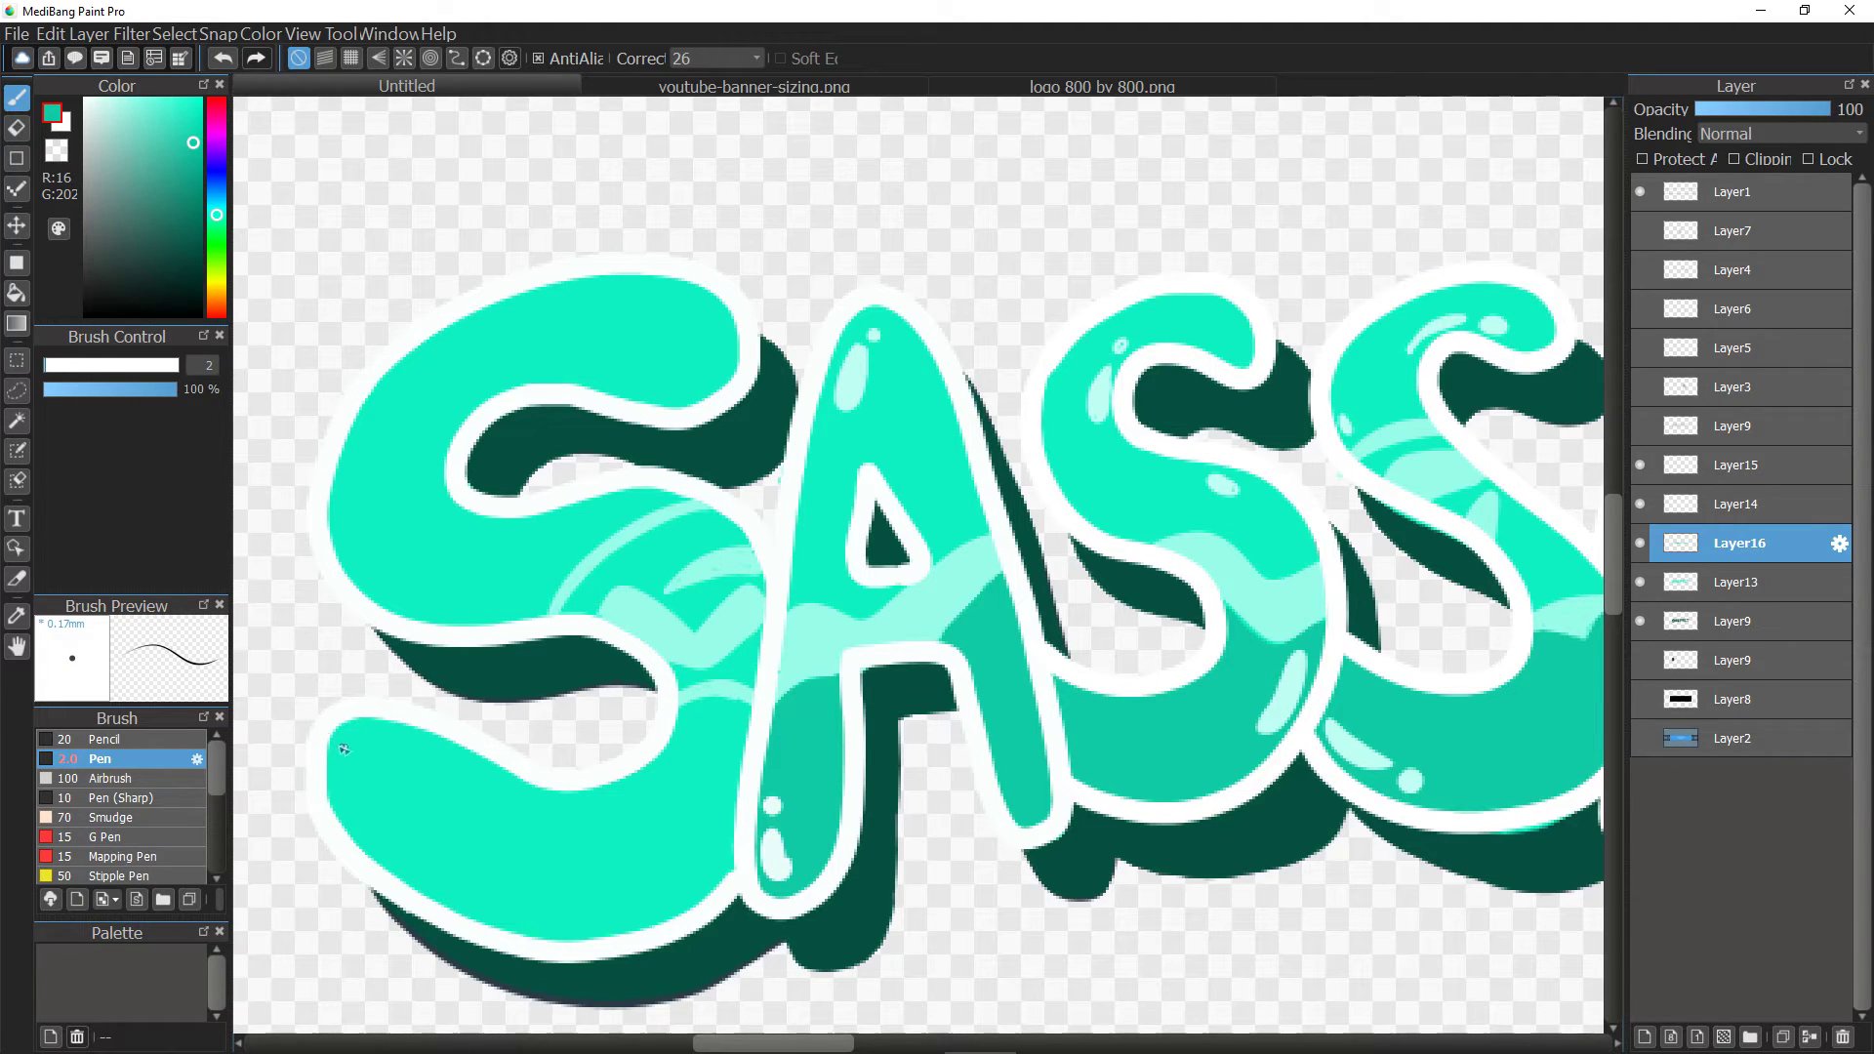
drag(48, 366, 54, 366)
mouse_move(747, 709)
mouse_down()
mouse_move(686, 713)
mouse_move(743, 710)
mouse_move(695, 704)
mouse_move(646, 772)
mouse_move(582, 795)
mouse_move(361, 722)
mouse_move(335, 739)
mouse_move(329, 787)
mouse_move(372, 855)
mouse_move(456, 905)
mouse_move(635, 926)
mouse_move(701, 890)
mouse_move(743, 779)
mouse_move(745, 729)
mouse_up()
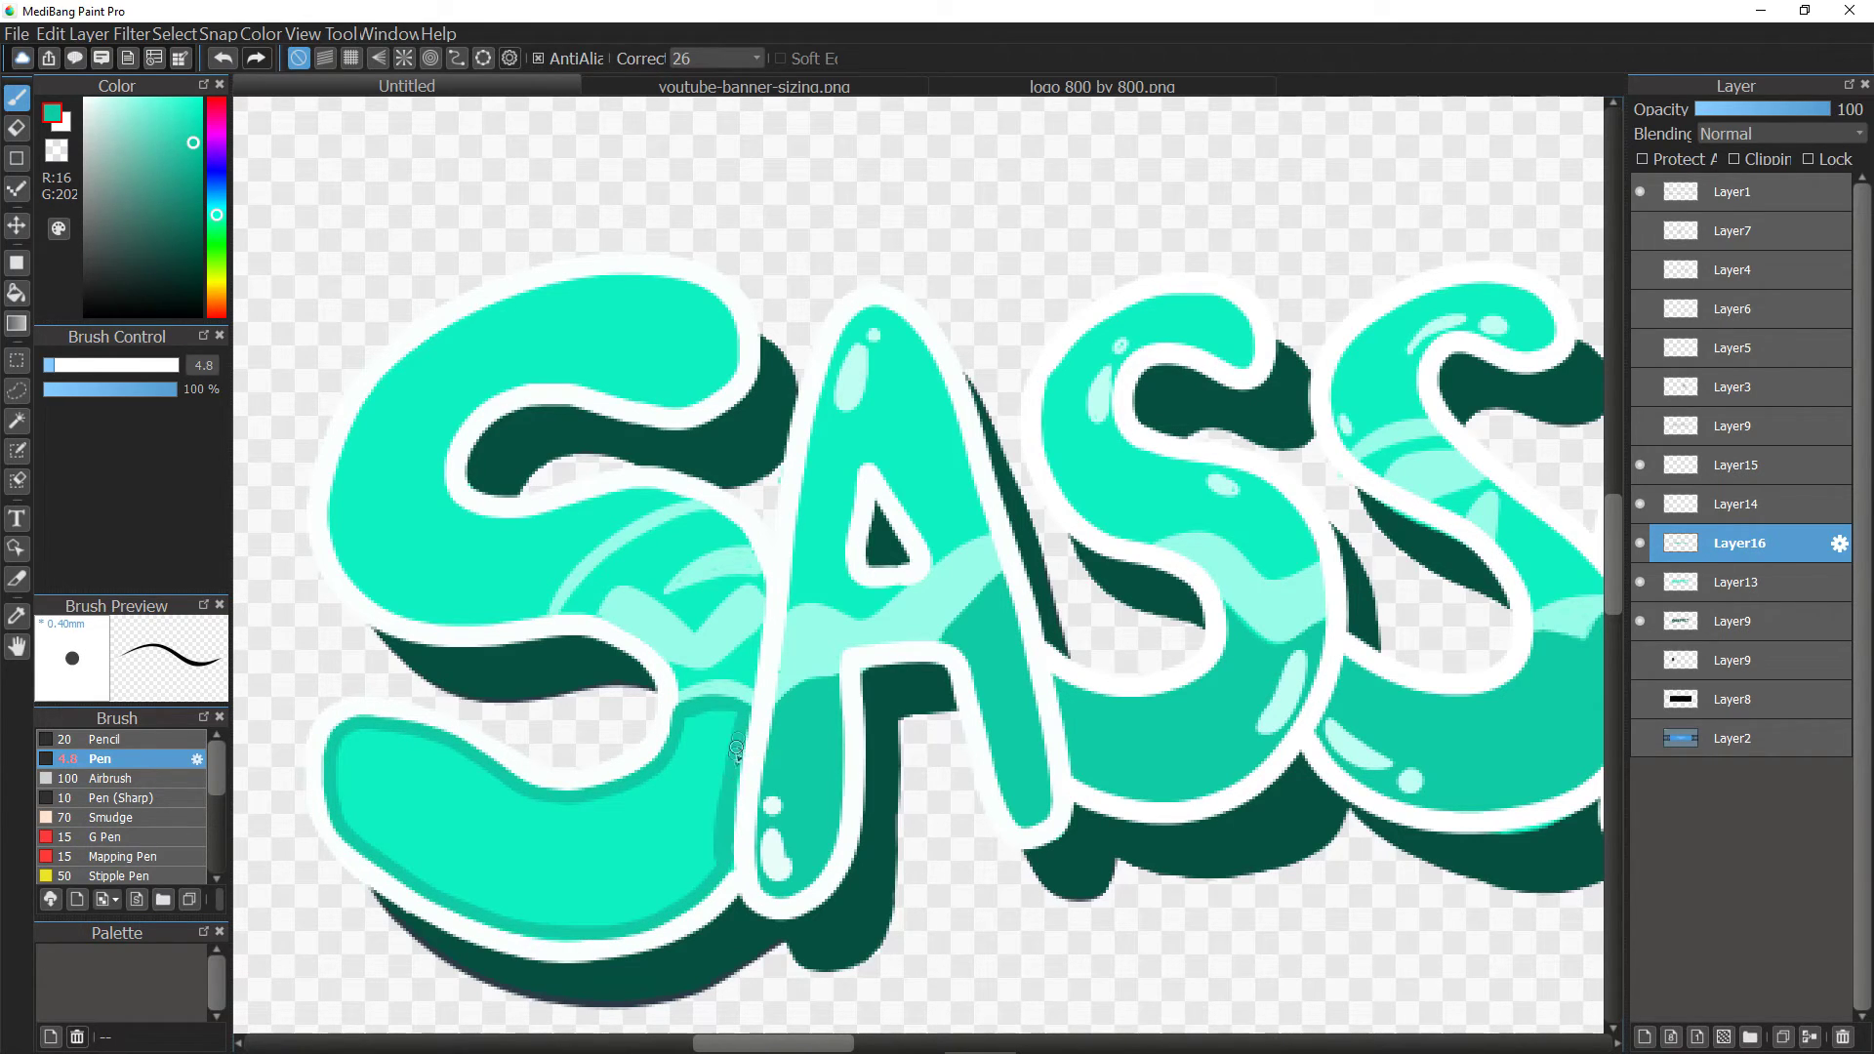
Clean up the darker teal outline's outer edge on the first S and fill the enclosed lower section with the same teal.
key(e)
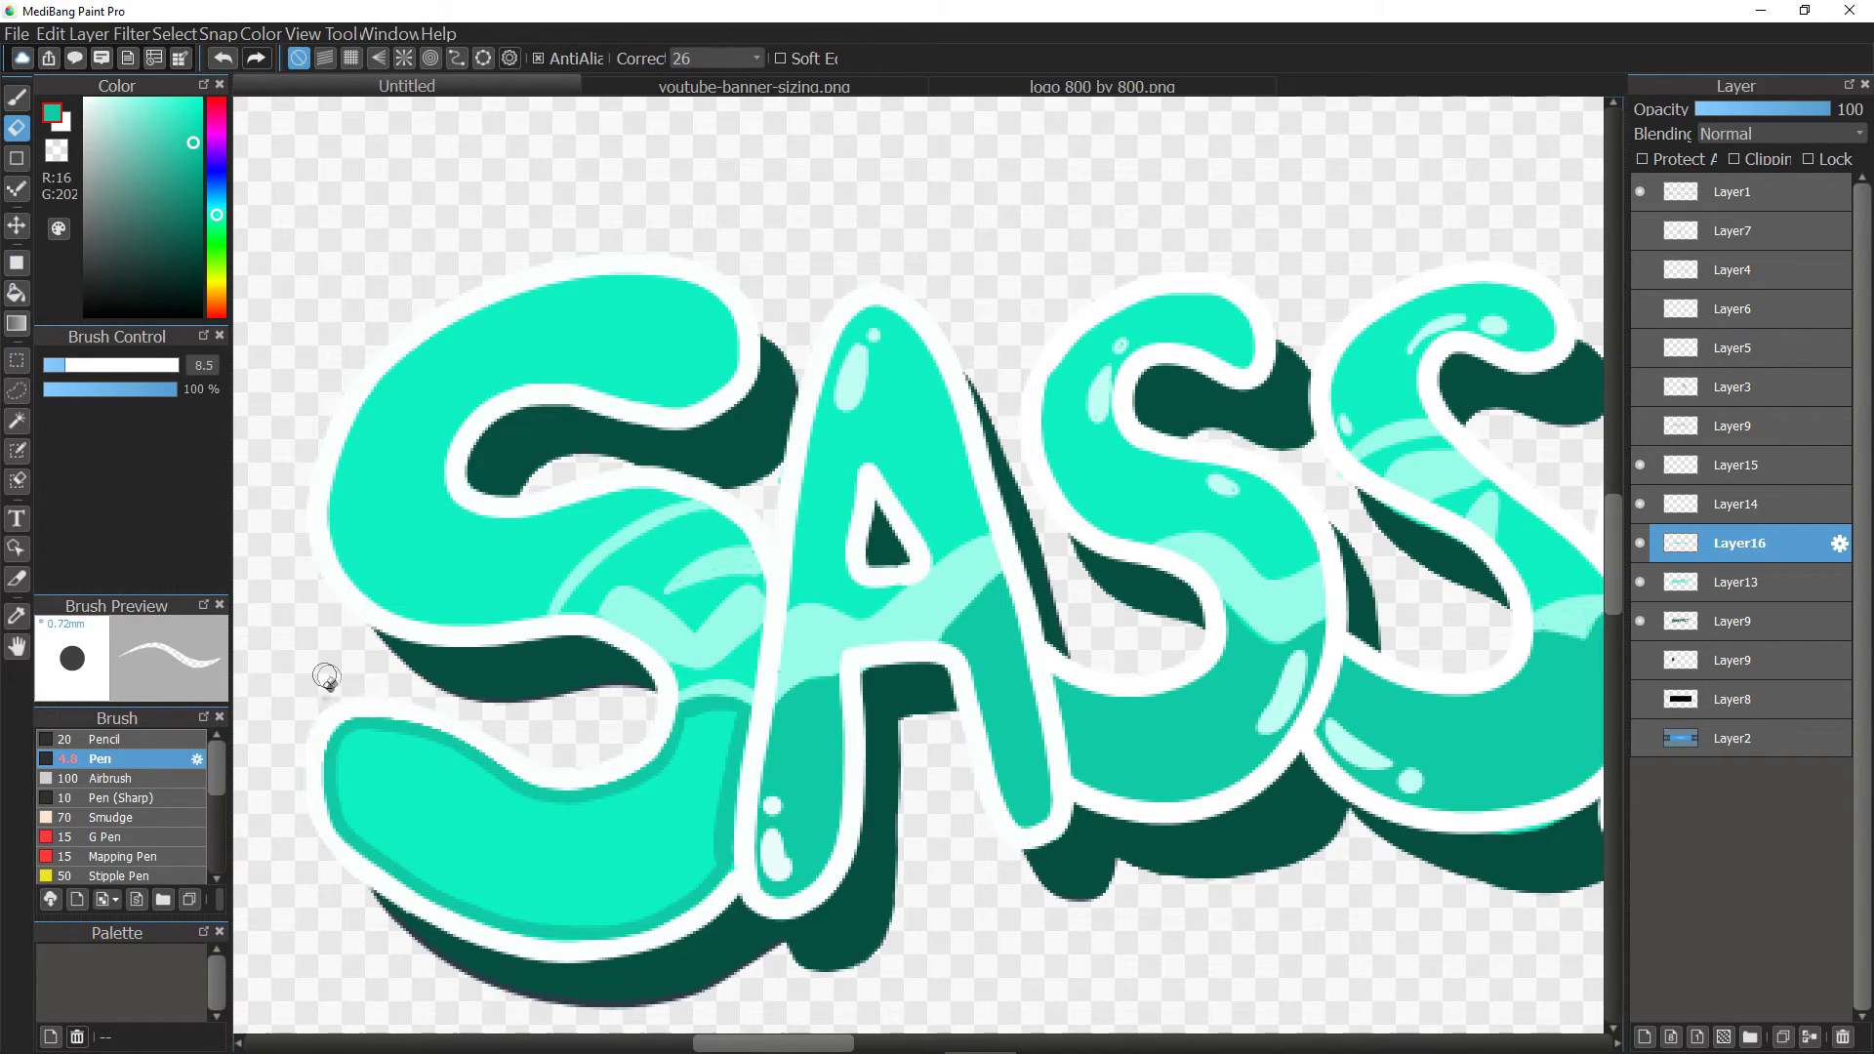
mouse_move(335, 839)
mouse_down()
mouse_move(313, 815)
mouse_move(332, 839)
mouse_up()
click(16, 293)
click(566, 830)
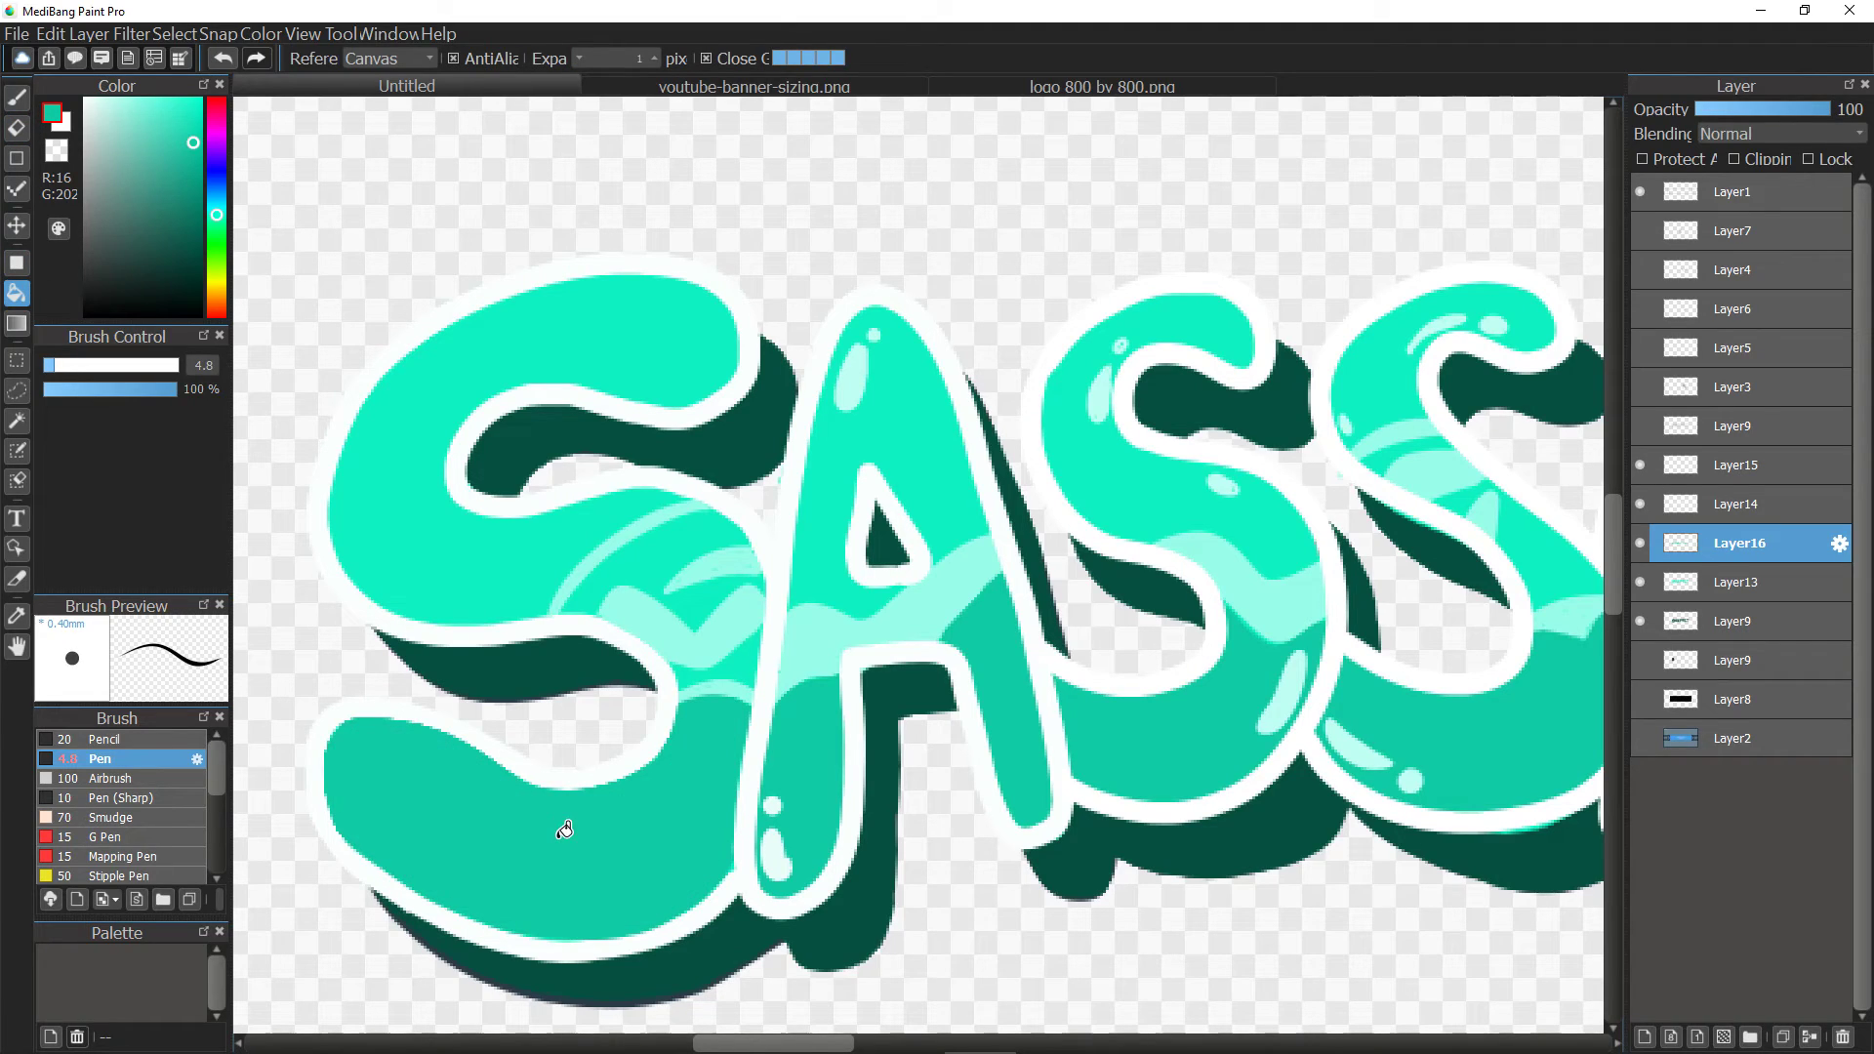
Paint a pale teal (R191, G255) curved highlight on the first S's outer upper bend, with a white dot above and a white blob at the upper tip.
right_click(859, 371)
click(16, 97)
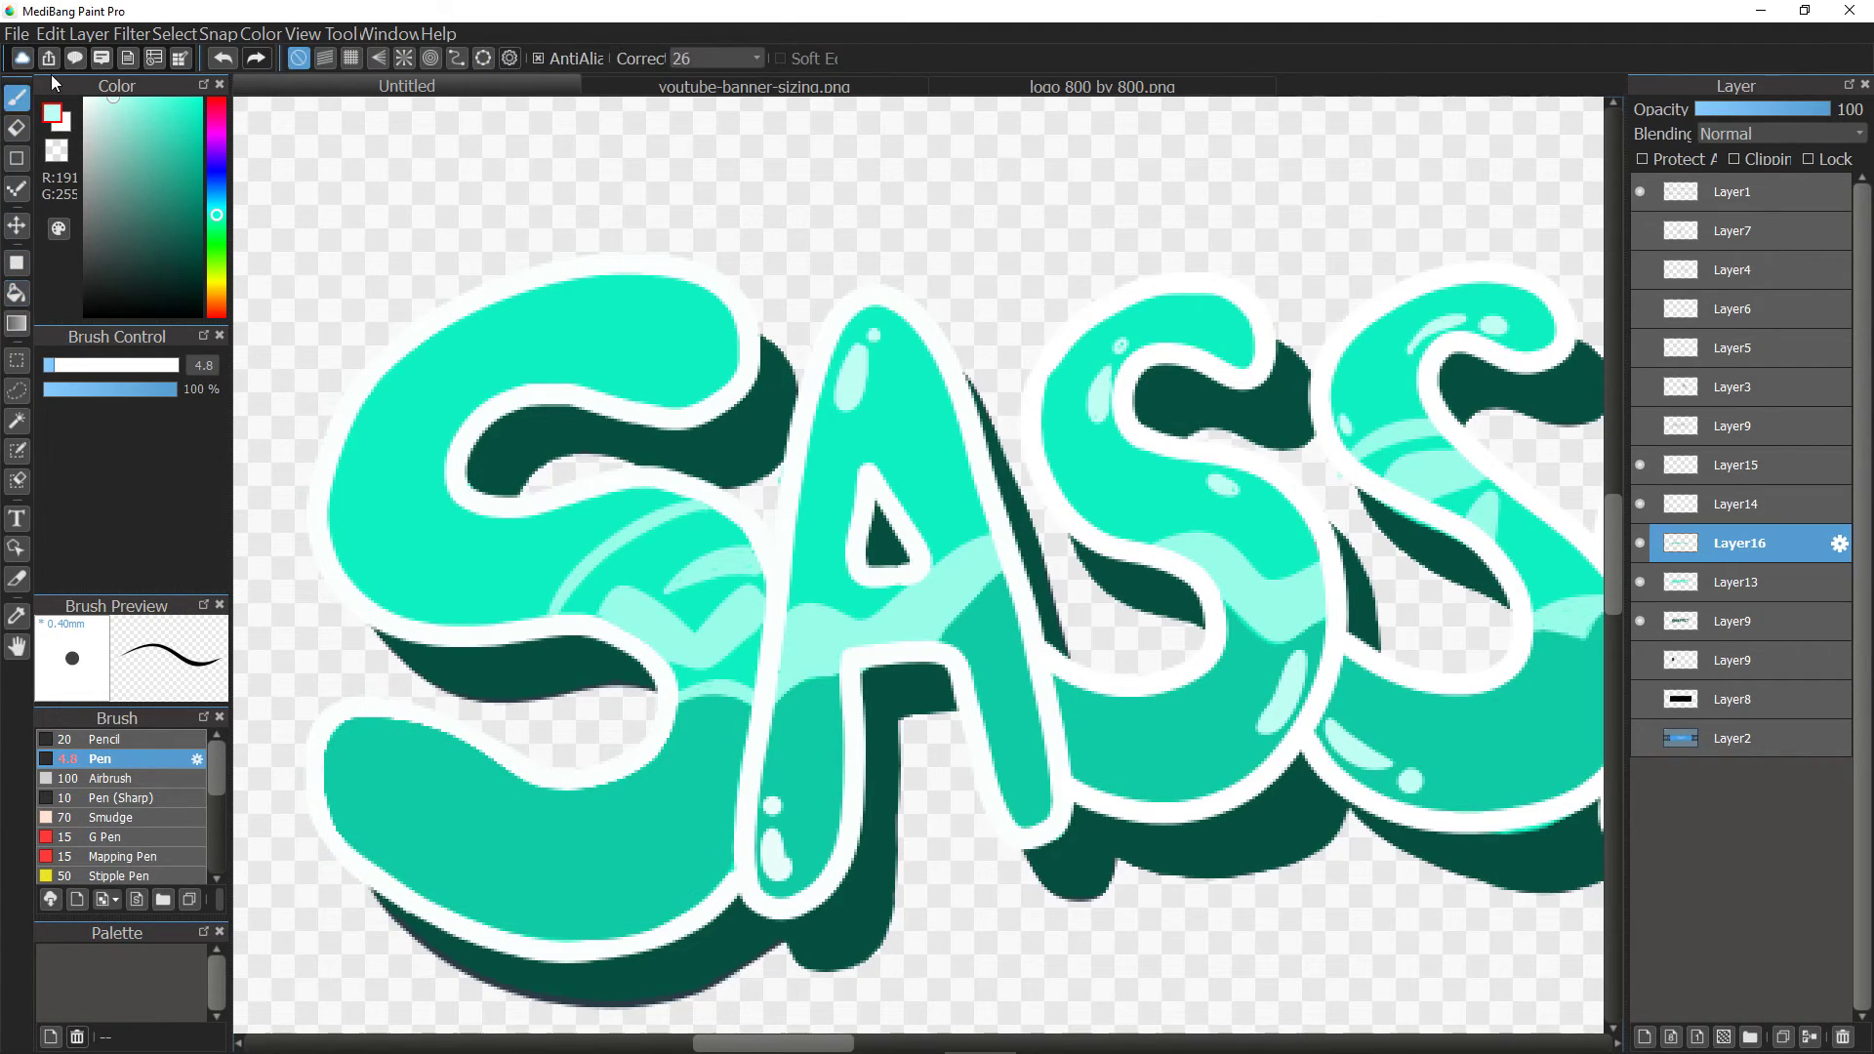
mouse_move(419, 588)
mouse_down()
mouse_move(366, 562)
mouse_move(368, 463)
mouse_move(401, 575)
mouse_move(360, 472)
mouse_move(382, 430)
mouse_up()
right_click(351, 409)
mouse_move(630, 365)
mouse_down()
mouse_move(688, 384)
mouse_move(669, 383)
mouse_move(702, 351)
mouse_up()
Add a solid white dot near the first S's lower tip and a tapered white streak beside it at pen size 14.7.
drag(398, 744, 417, 750)
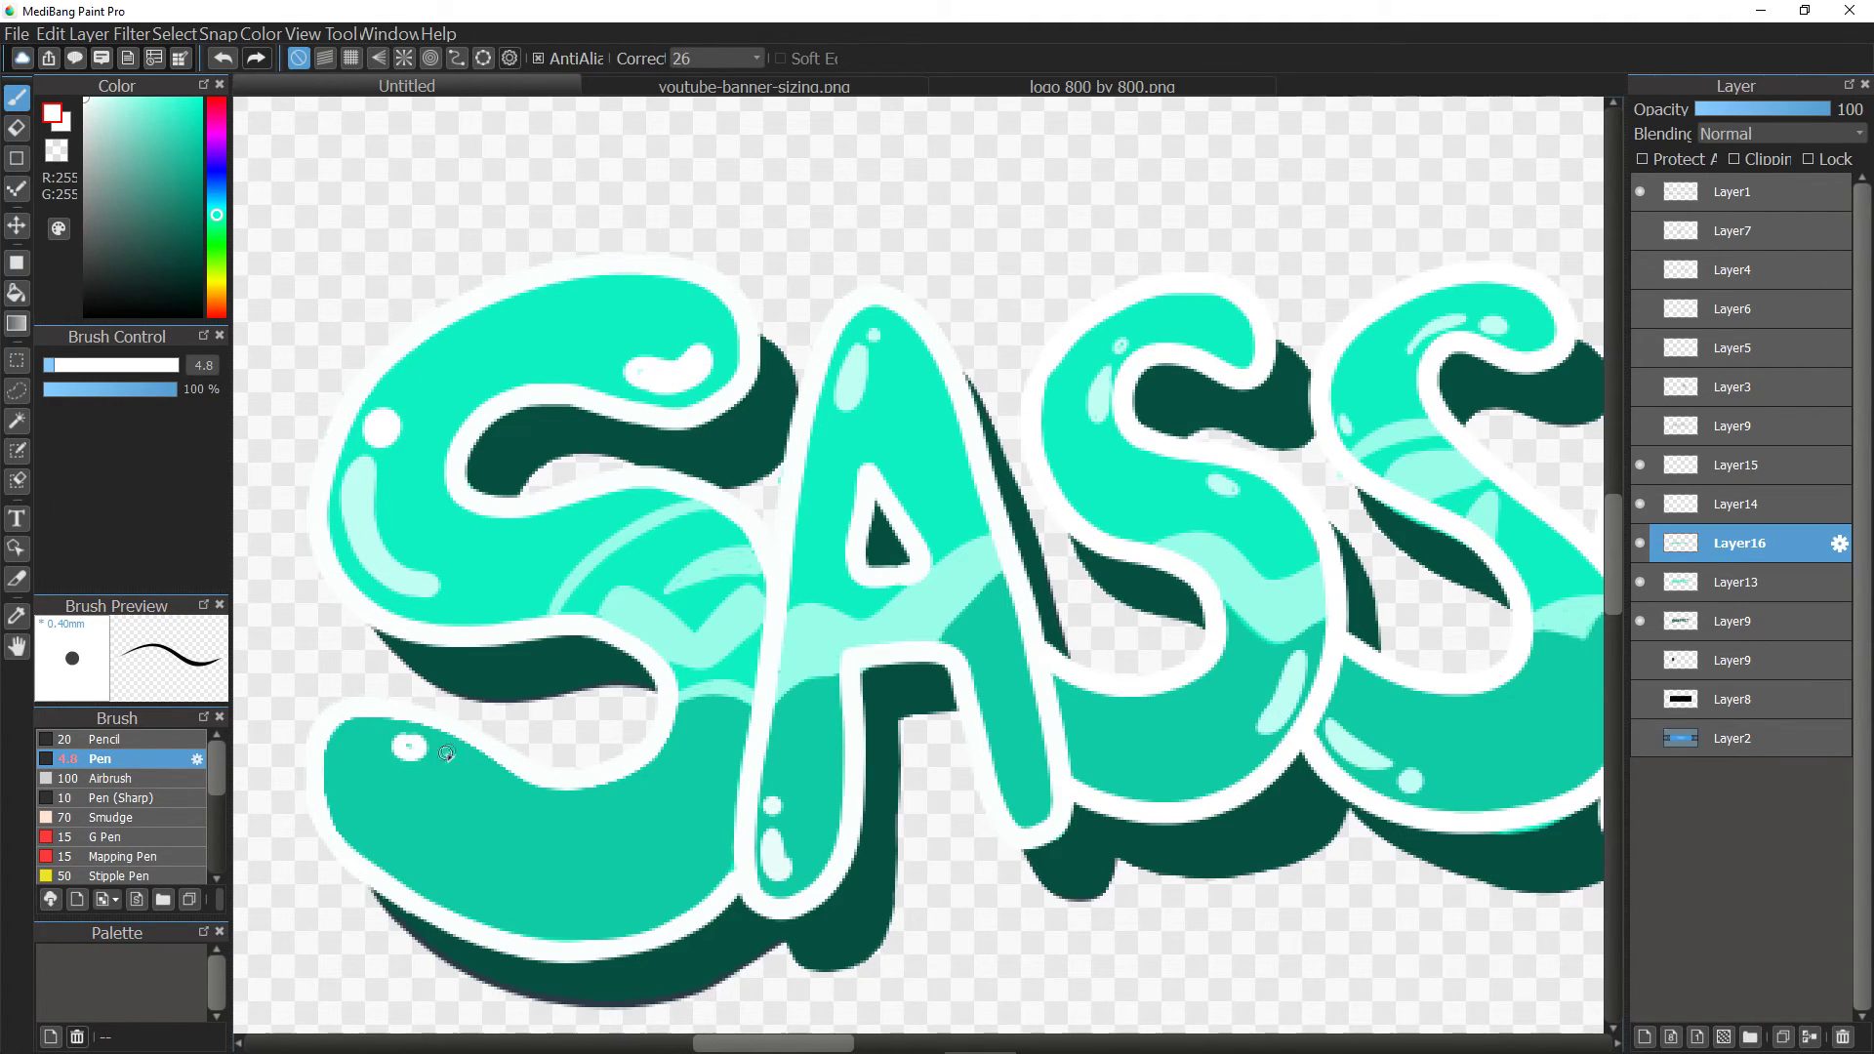
drag(60, 366, 83, 366)
drag(450, 769, 540, 812)
click(408, 749)
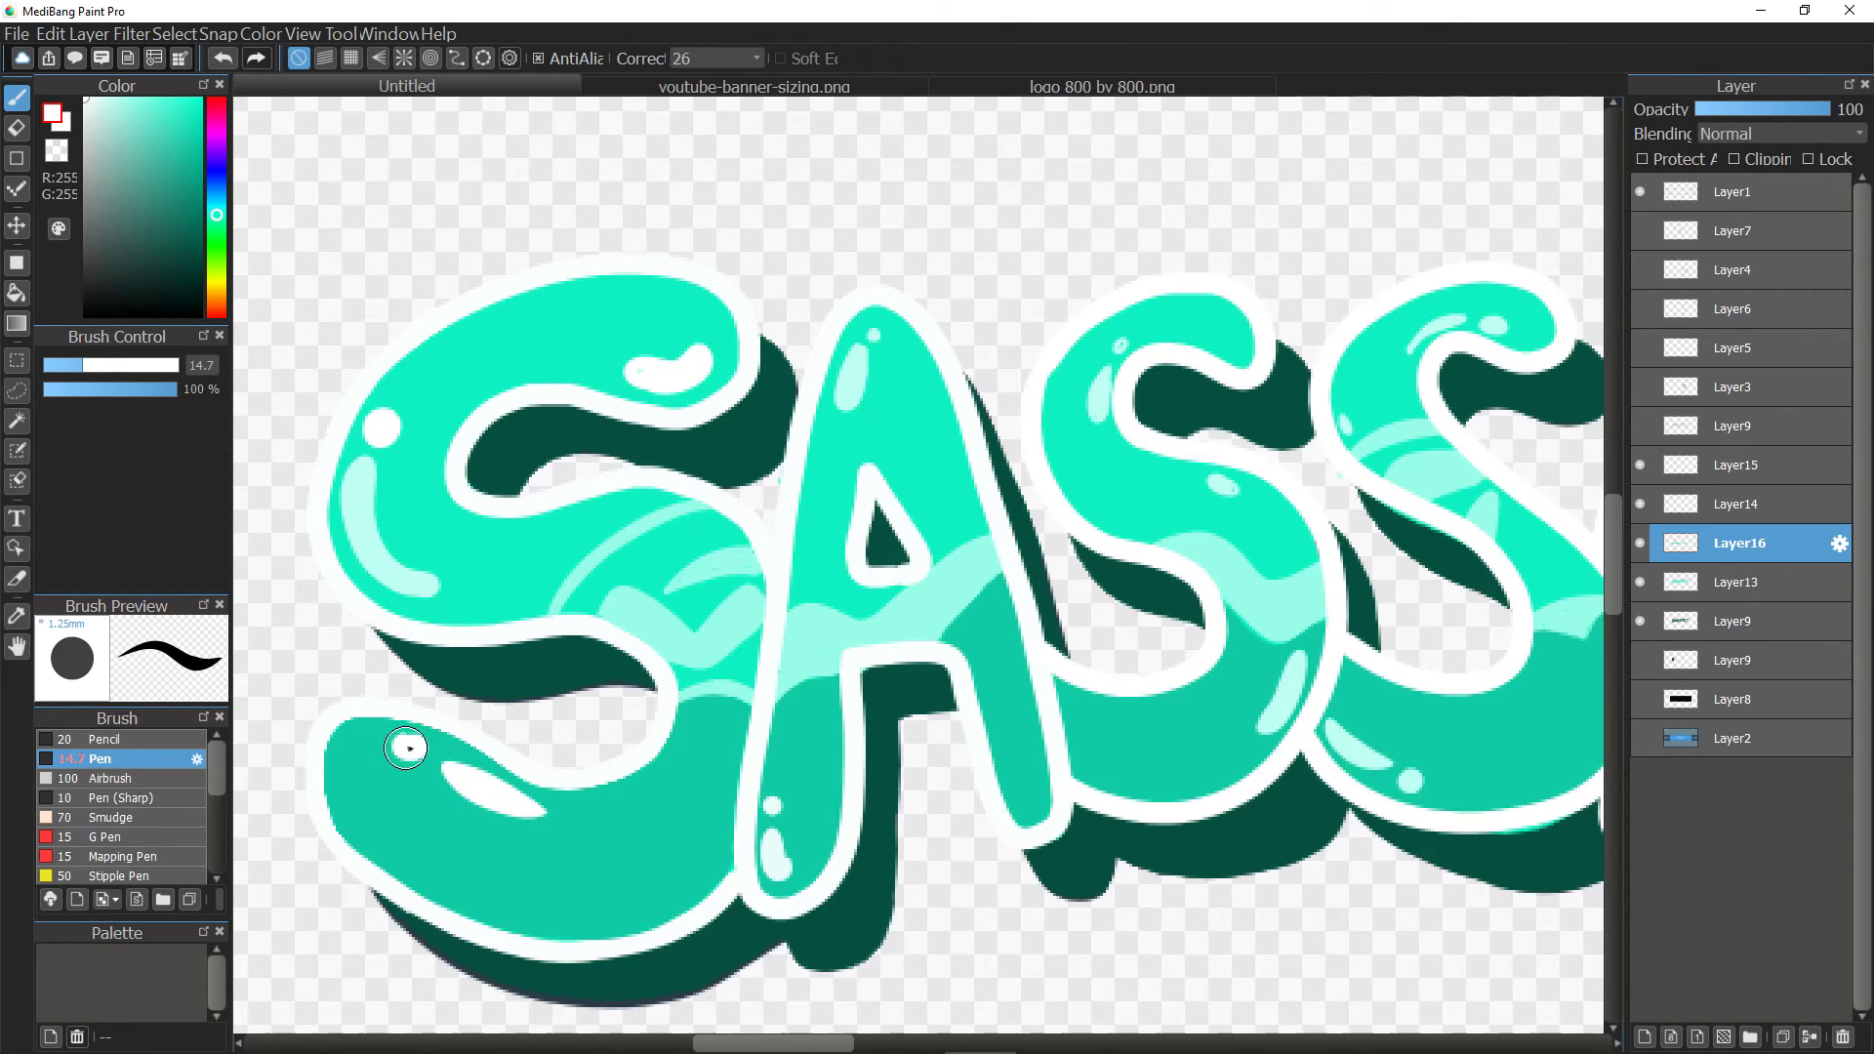